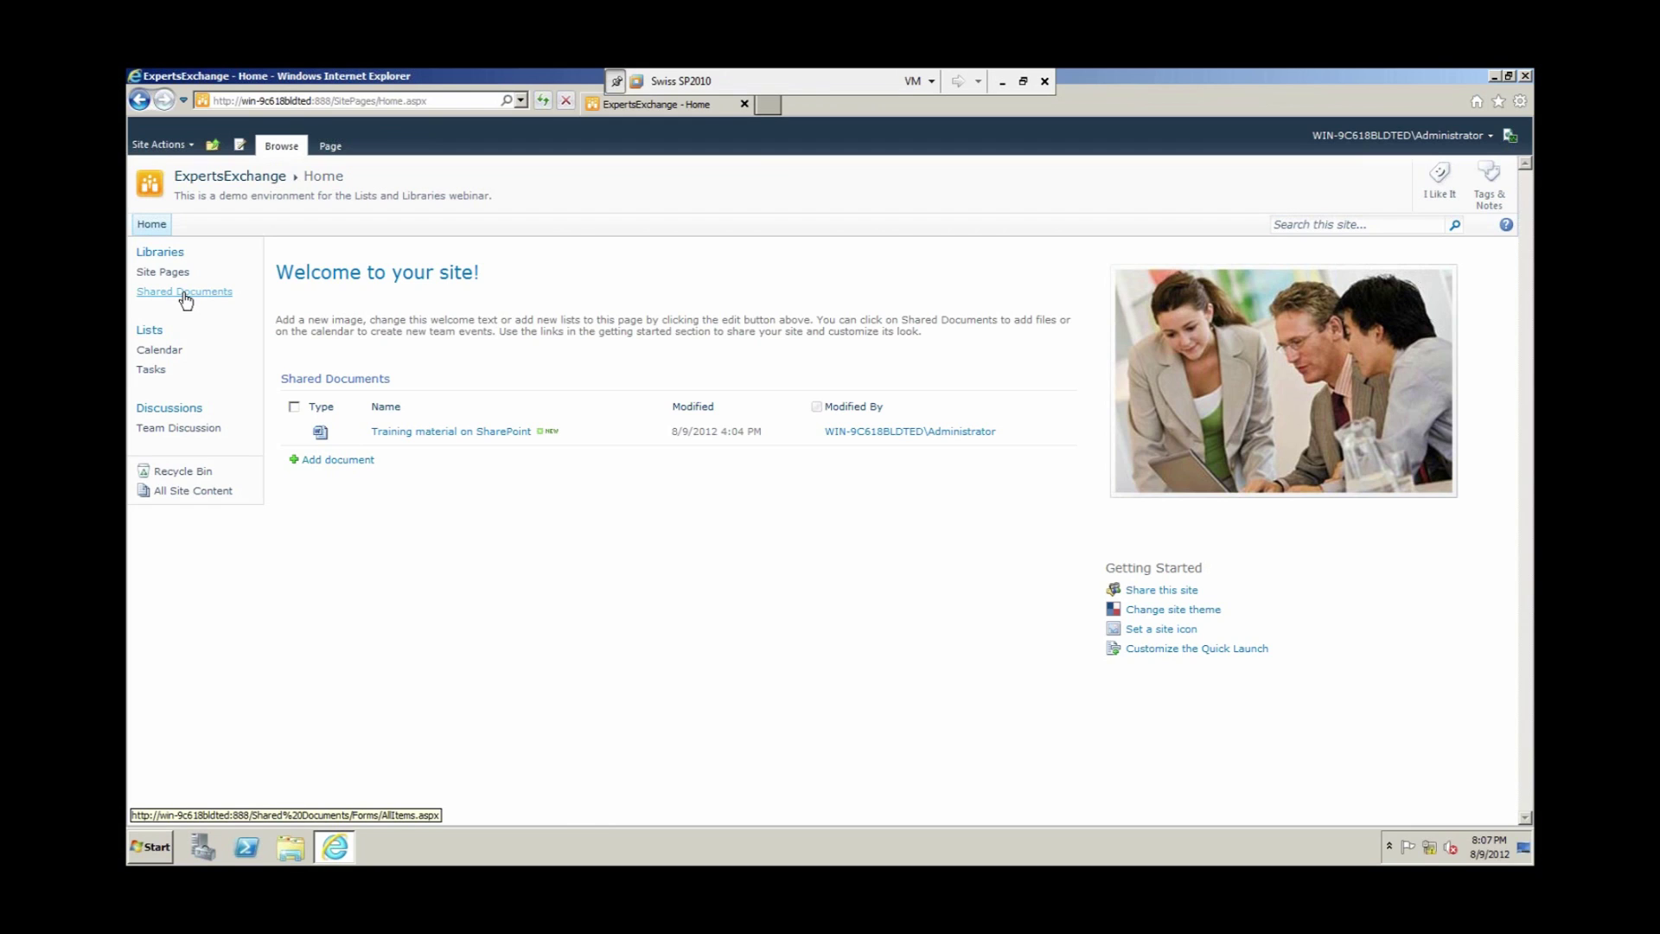
# Step: Open the Shared Documents library to show the 'Training material on SharePoint' file
pyautogui.click(186, 299)
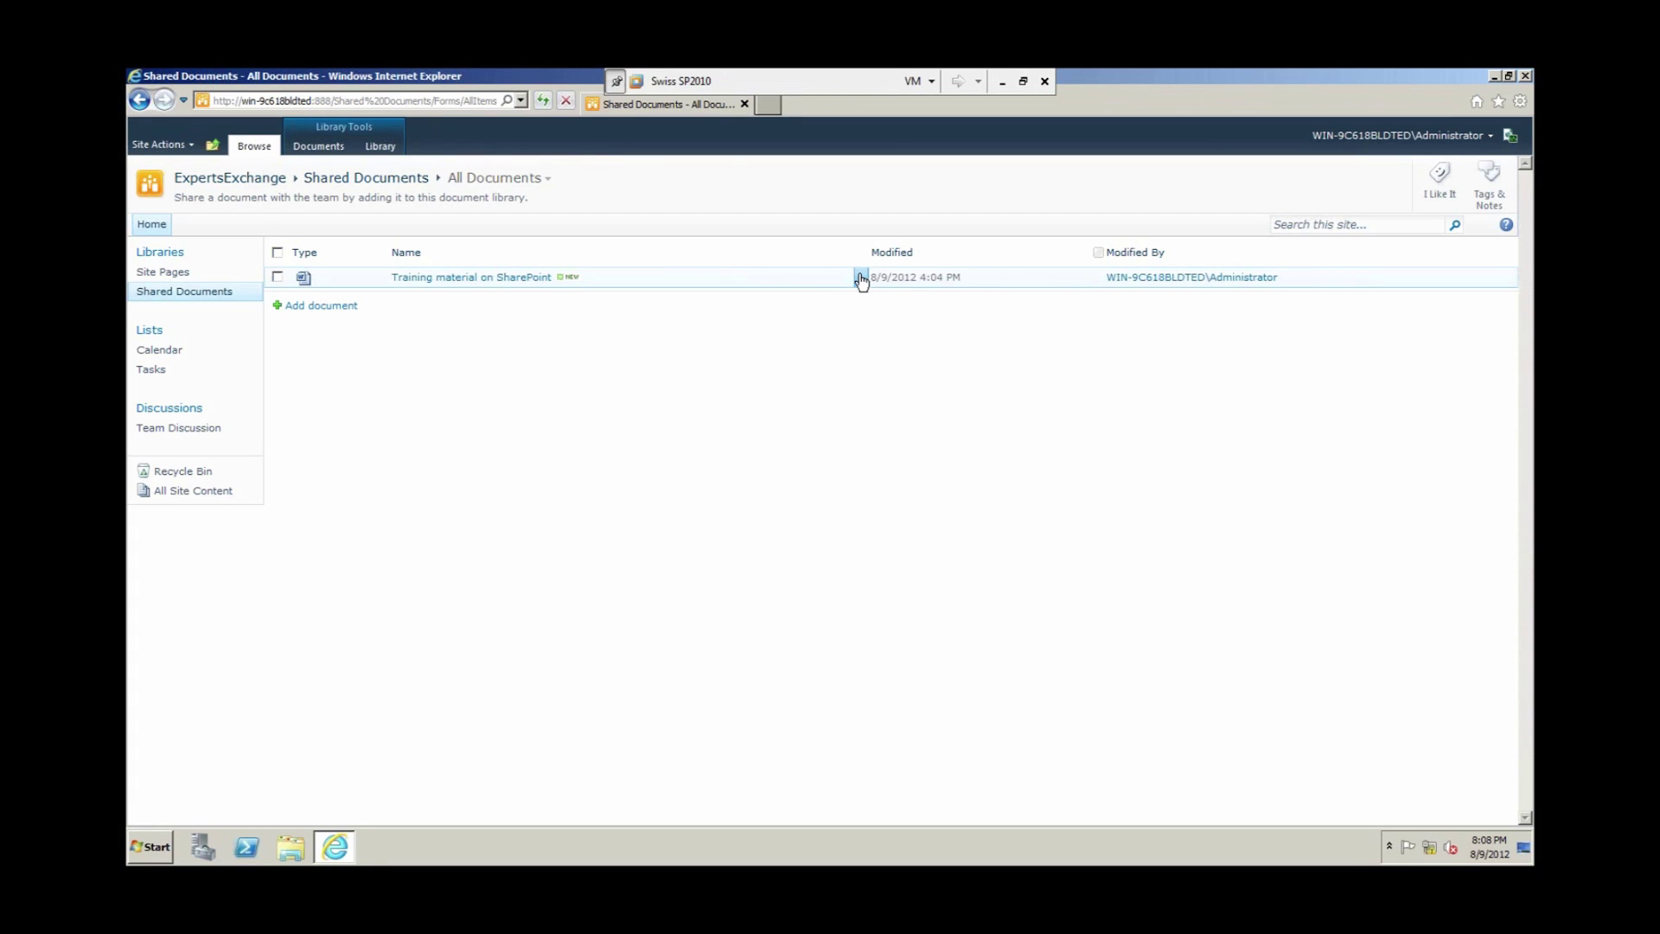
# Step: Show the Edit Control Block menu for the 'Training material on SharePoint' document
pyautogui.click(863, 278)
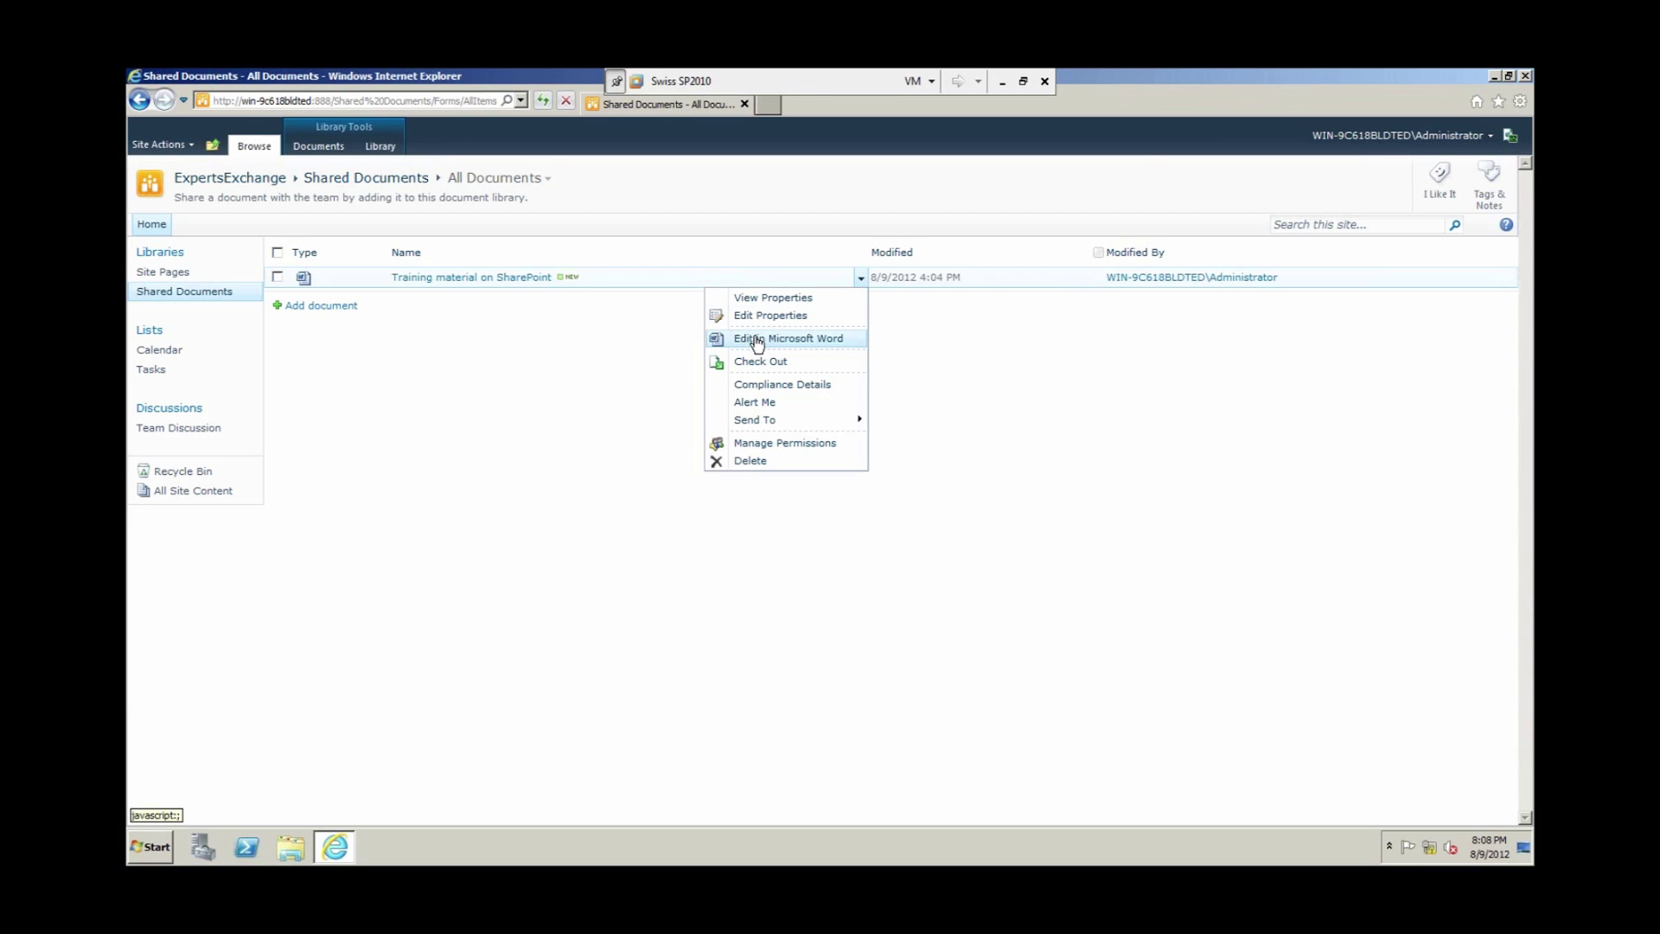
pyautogui.moveTo(785, 422)
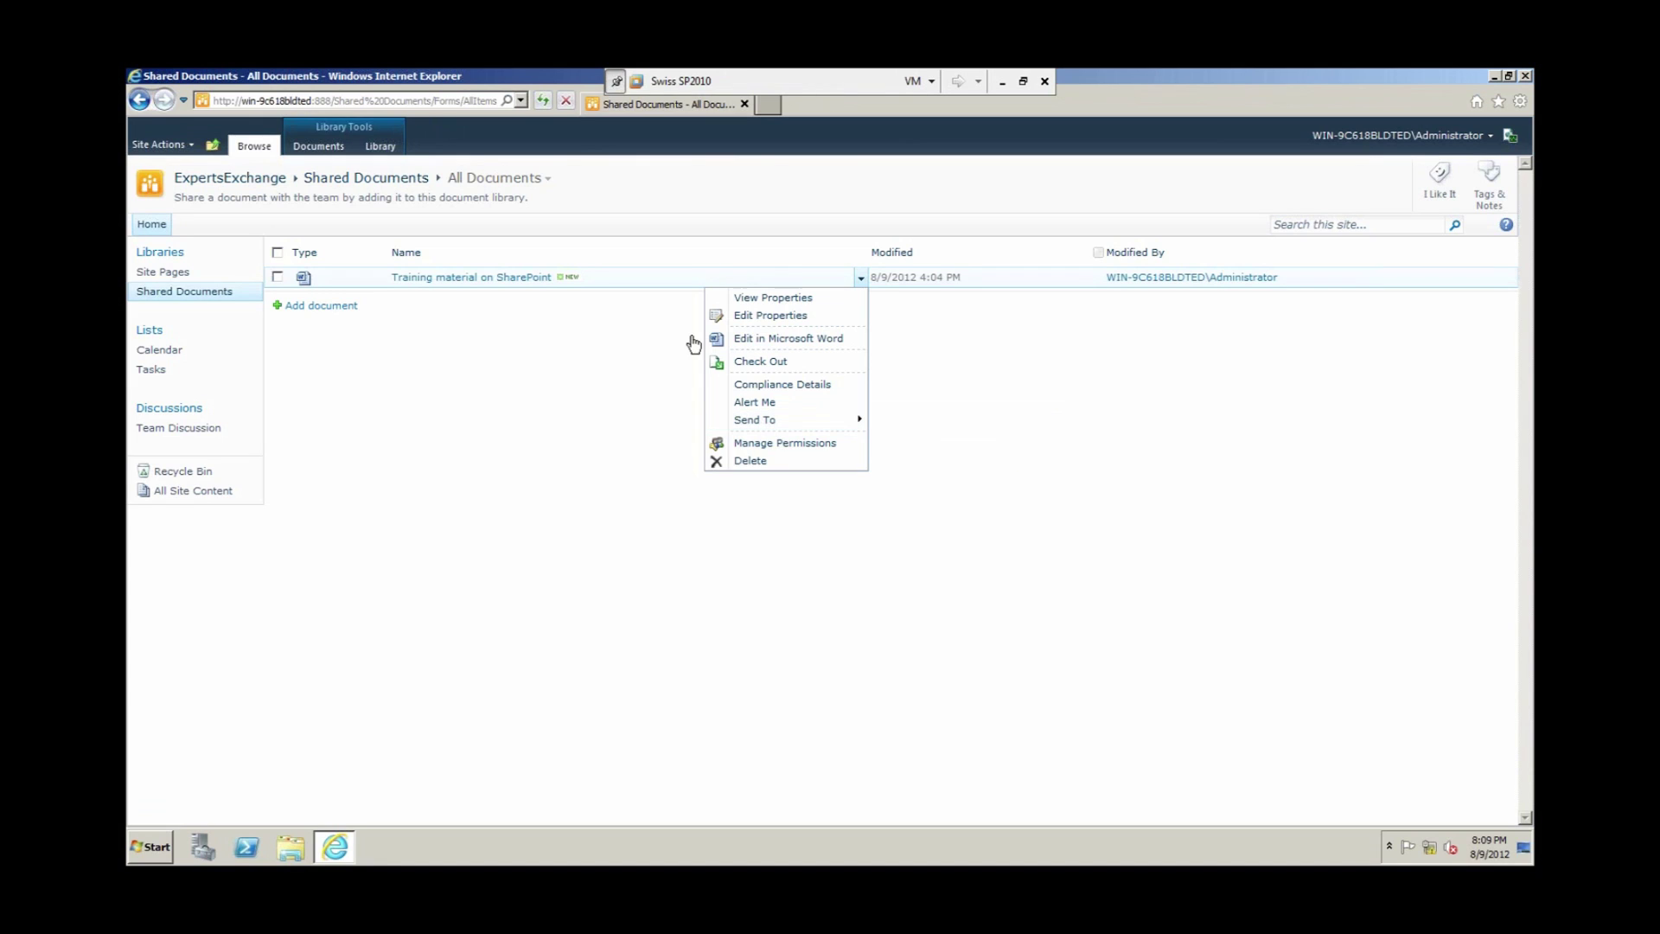
# Step: Close the menu, go to the ExpertsExchange home page, then present from the slide 3 'Why?'
pyautogui.click(259, 183)
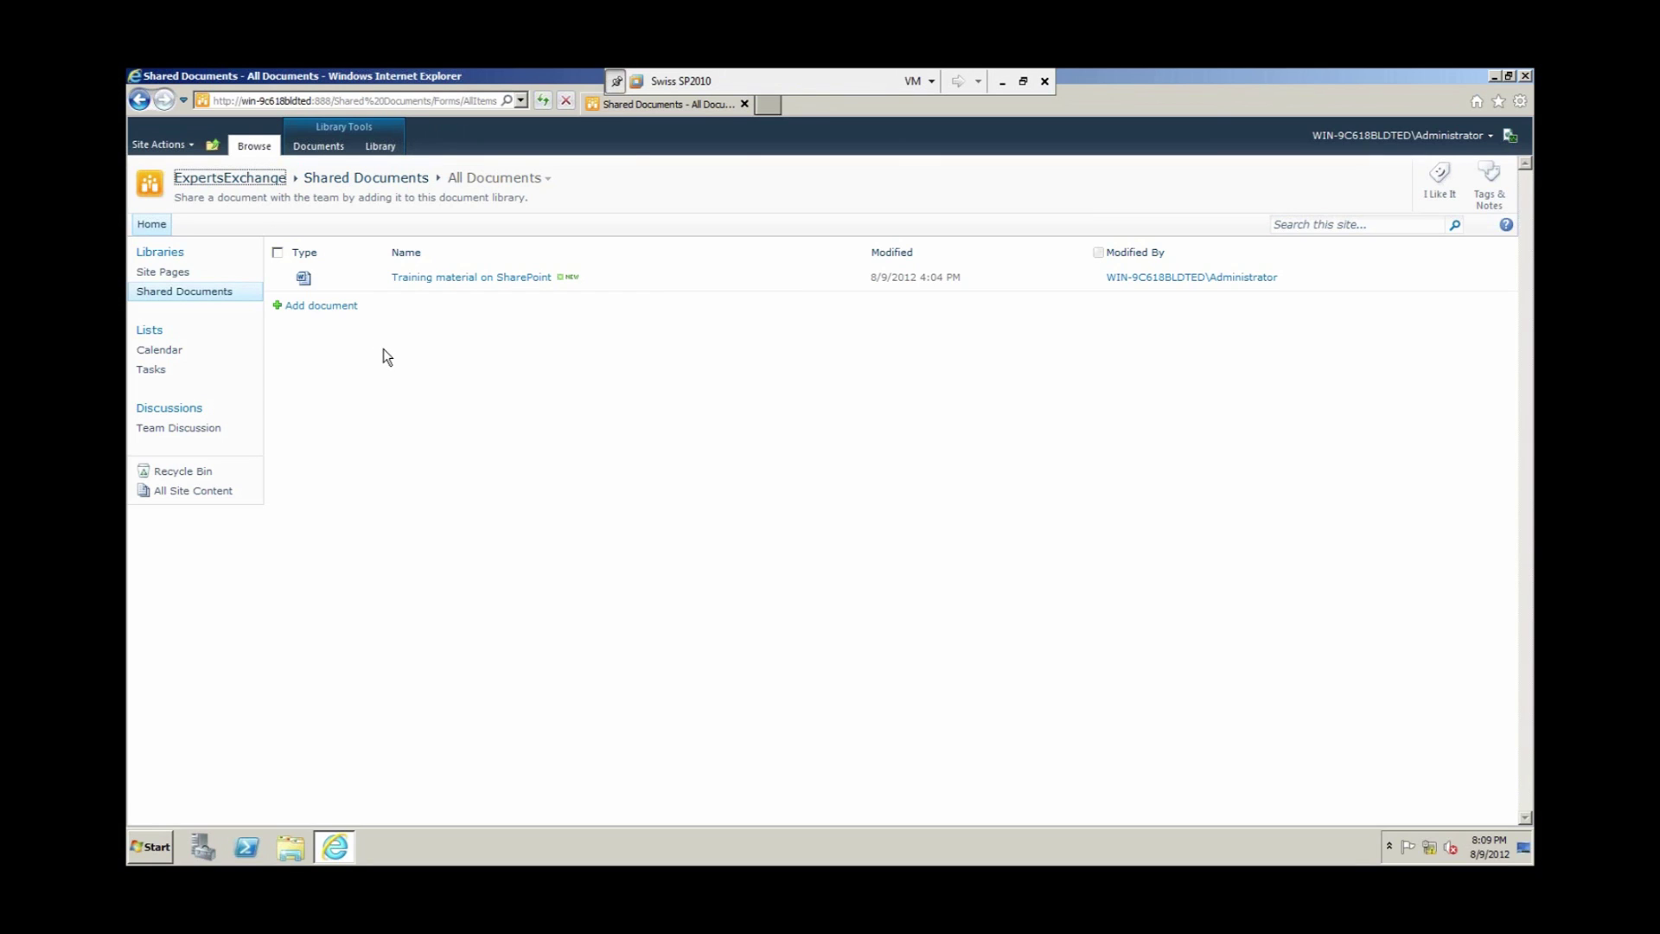
pyautogui.click(250, 180)
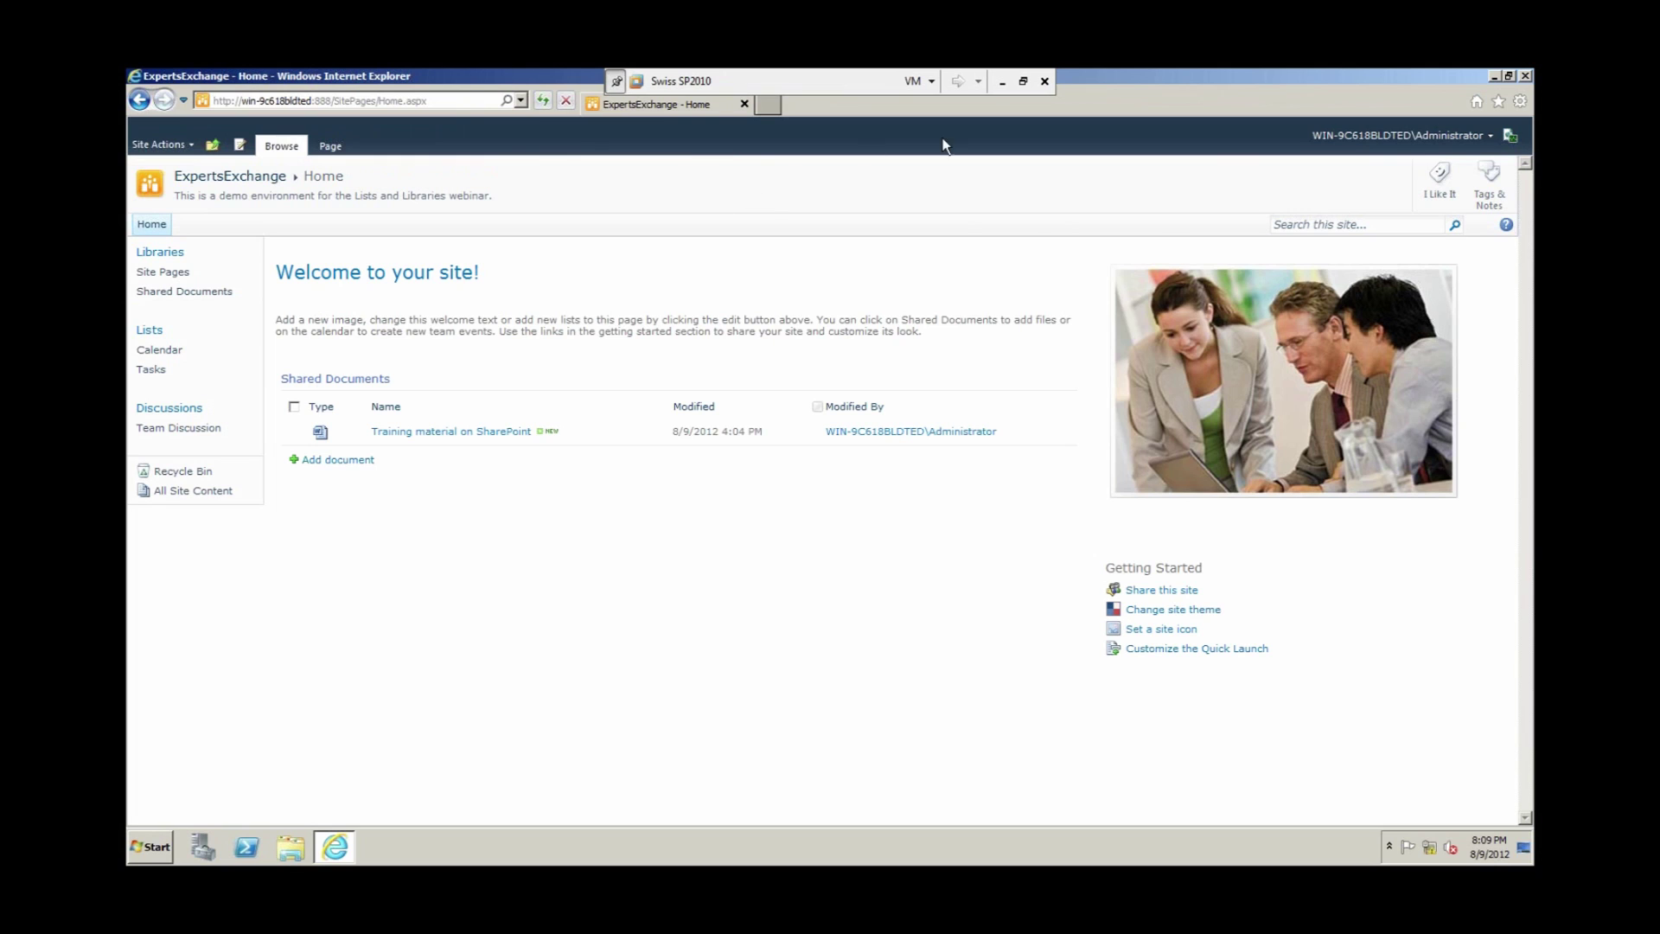
pyautogui.click(1006, 83)
pyautogui.click(220, 548)
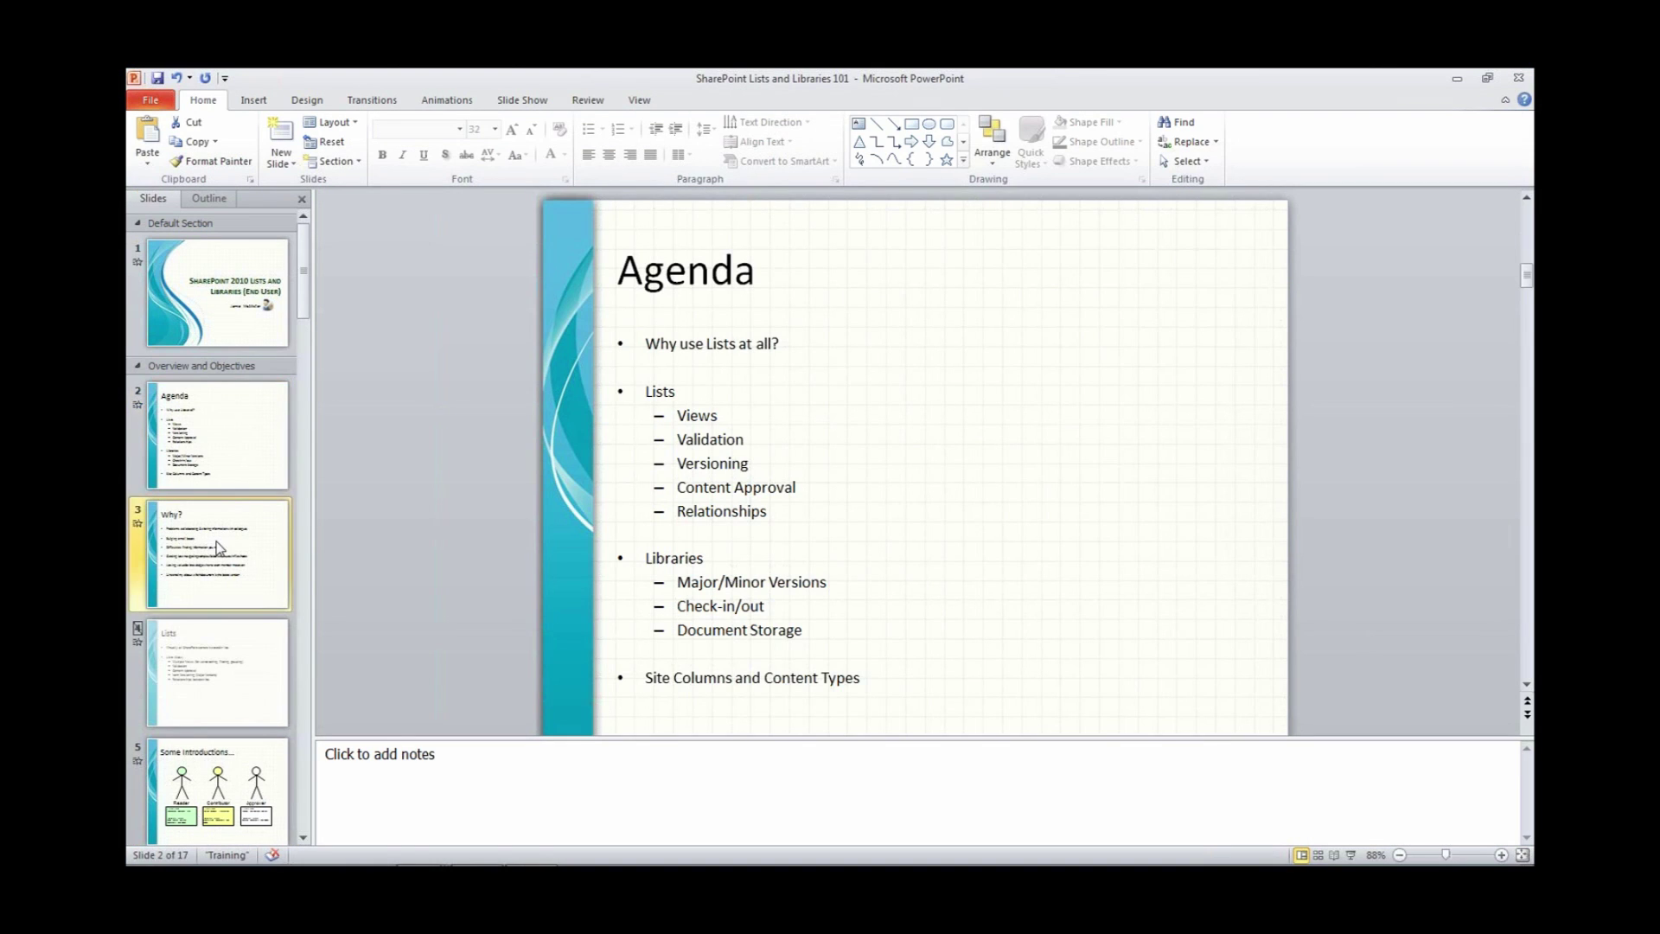
pyautogui.hotkey('shift', 'F5')
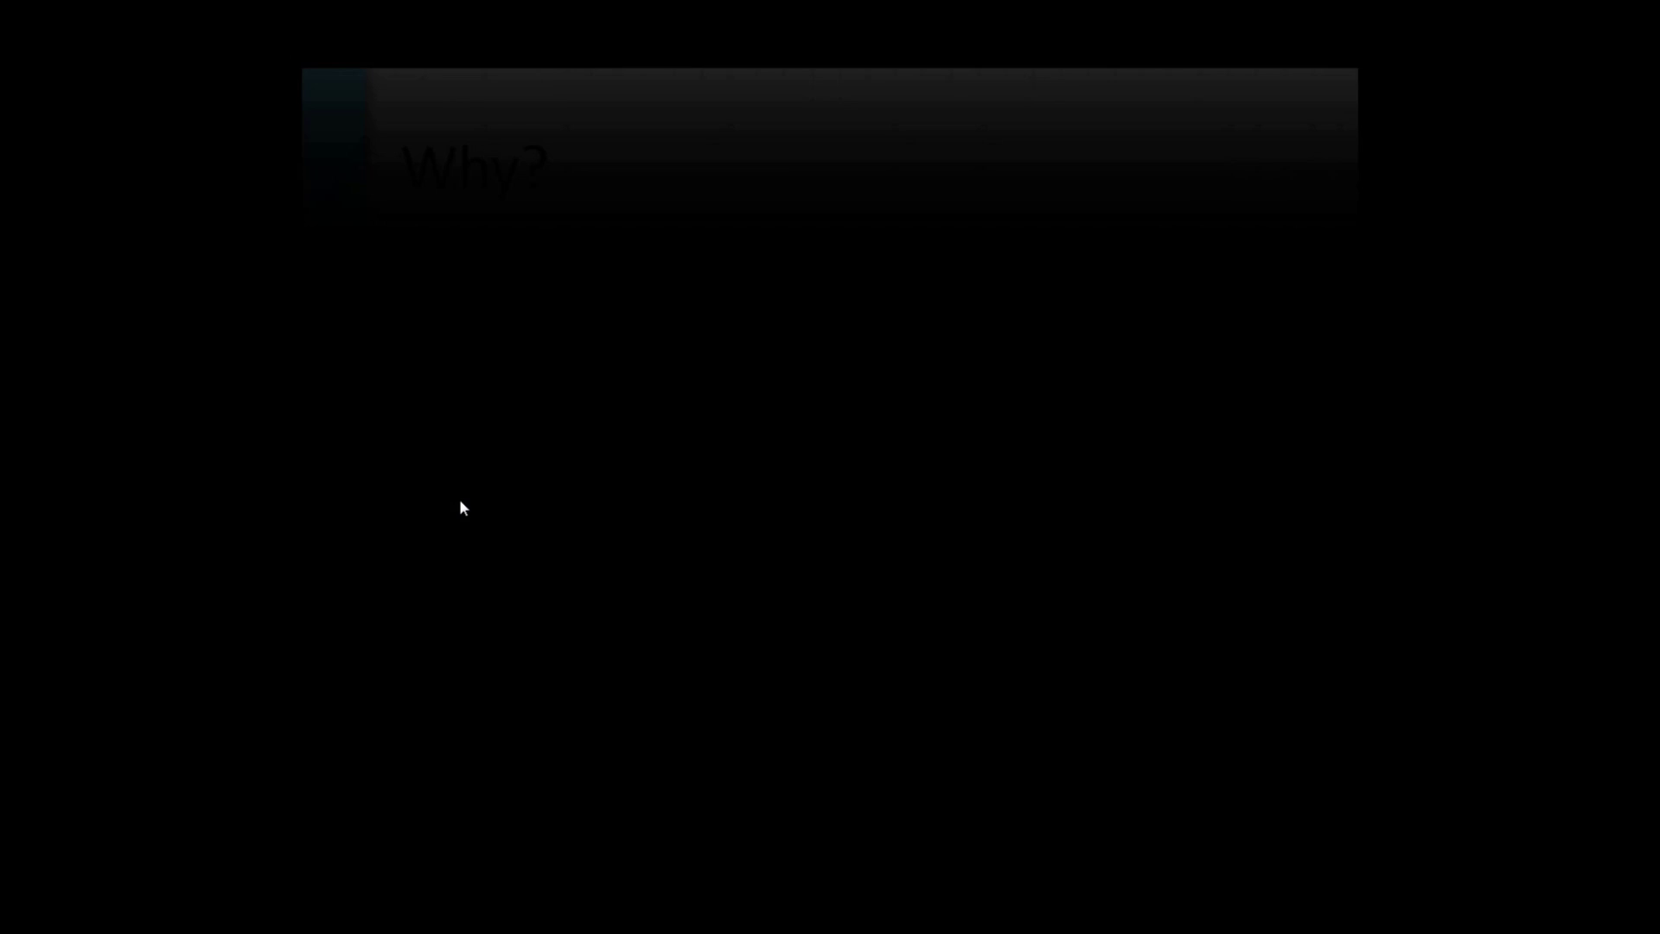
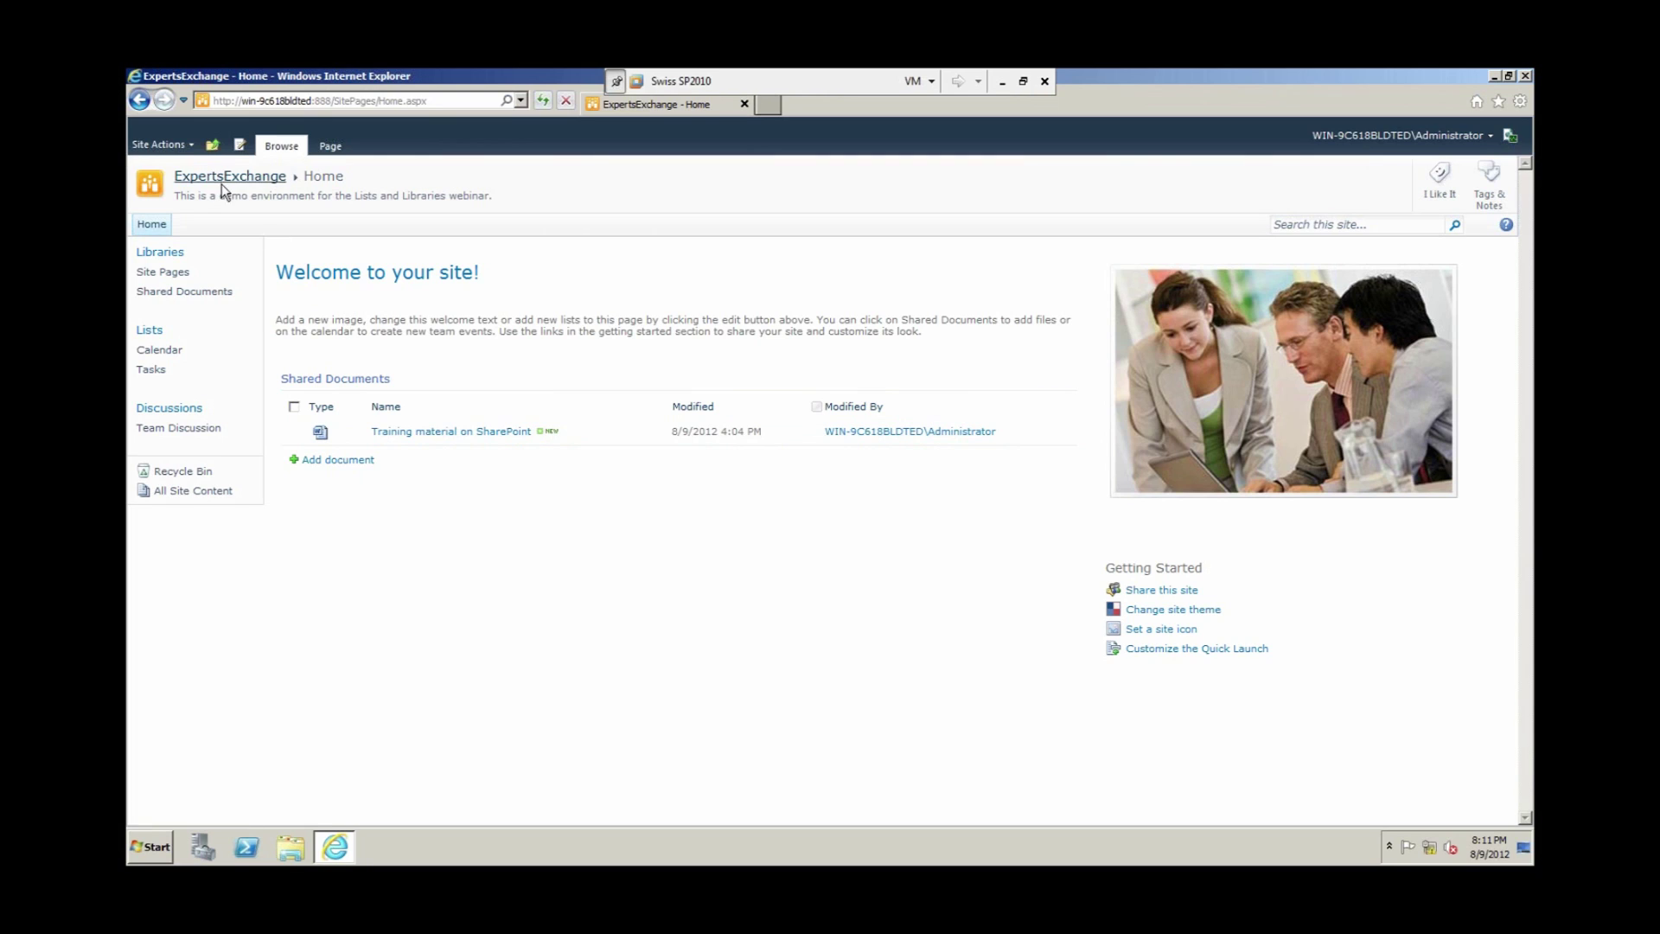
# Step: Open the Site Actions menu on the ExpertsExchange home page
pyautogui.click(185, 147)
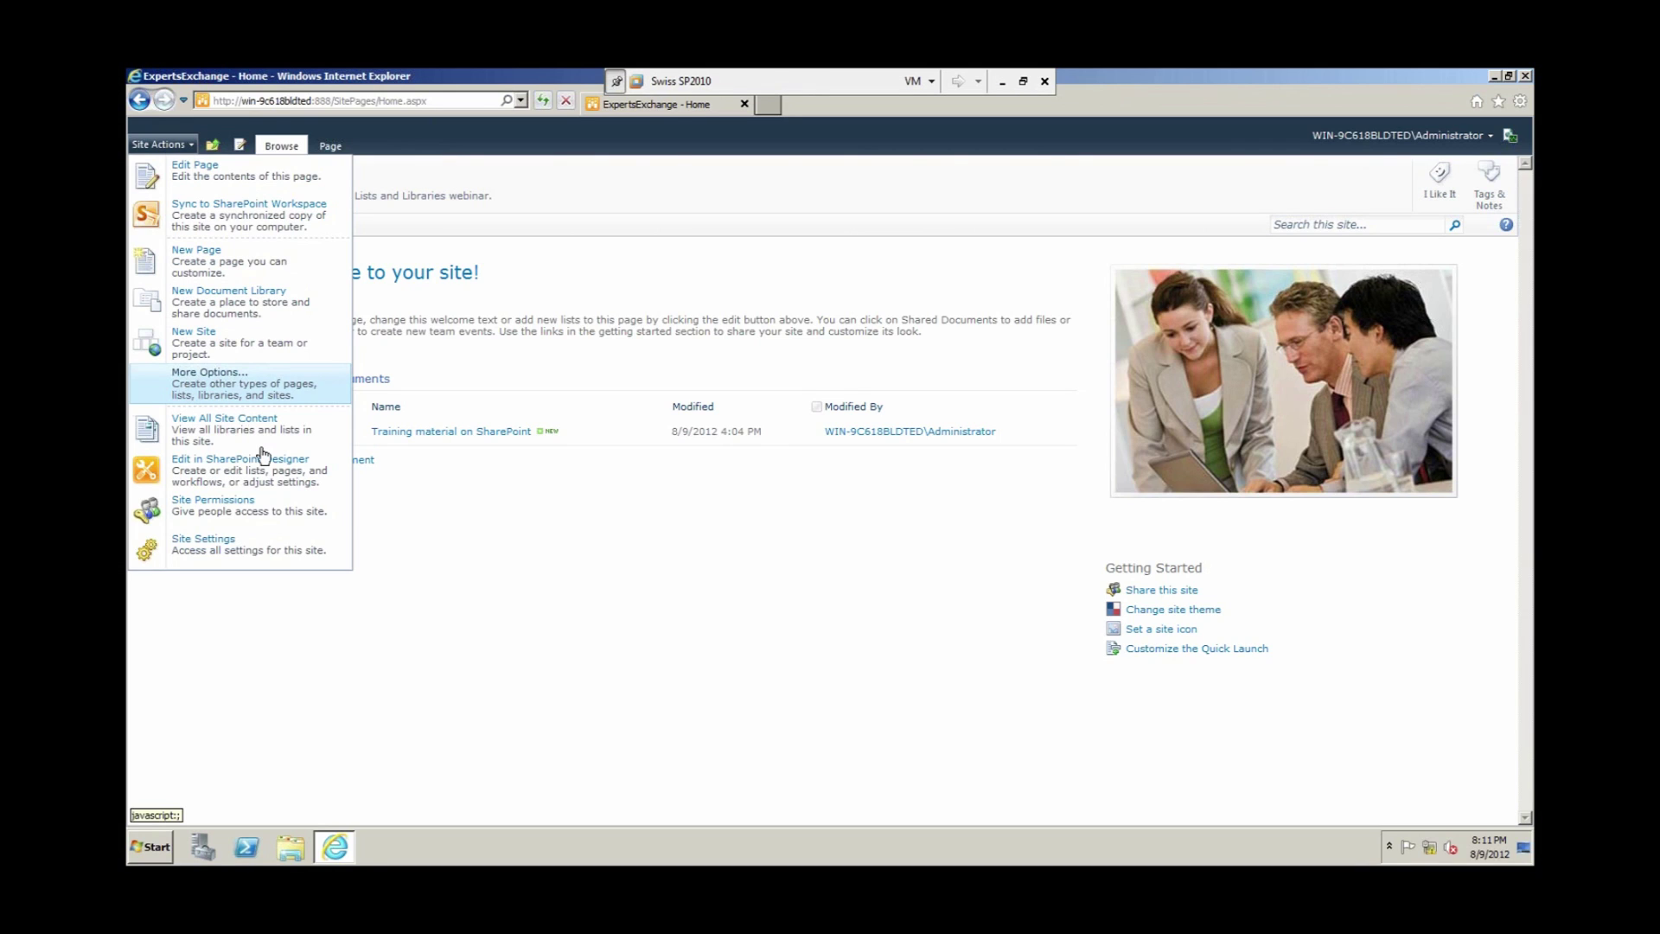
# Step: Choose More Options to bring up the Create gallery of templates
pyautogui.click(209, 383)
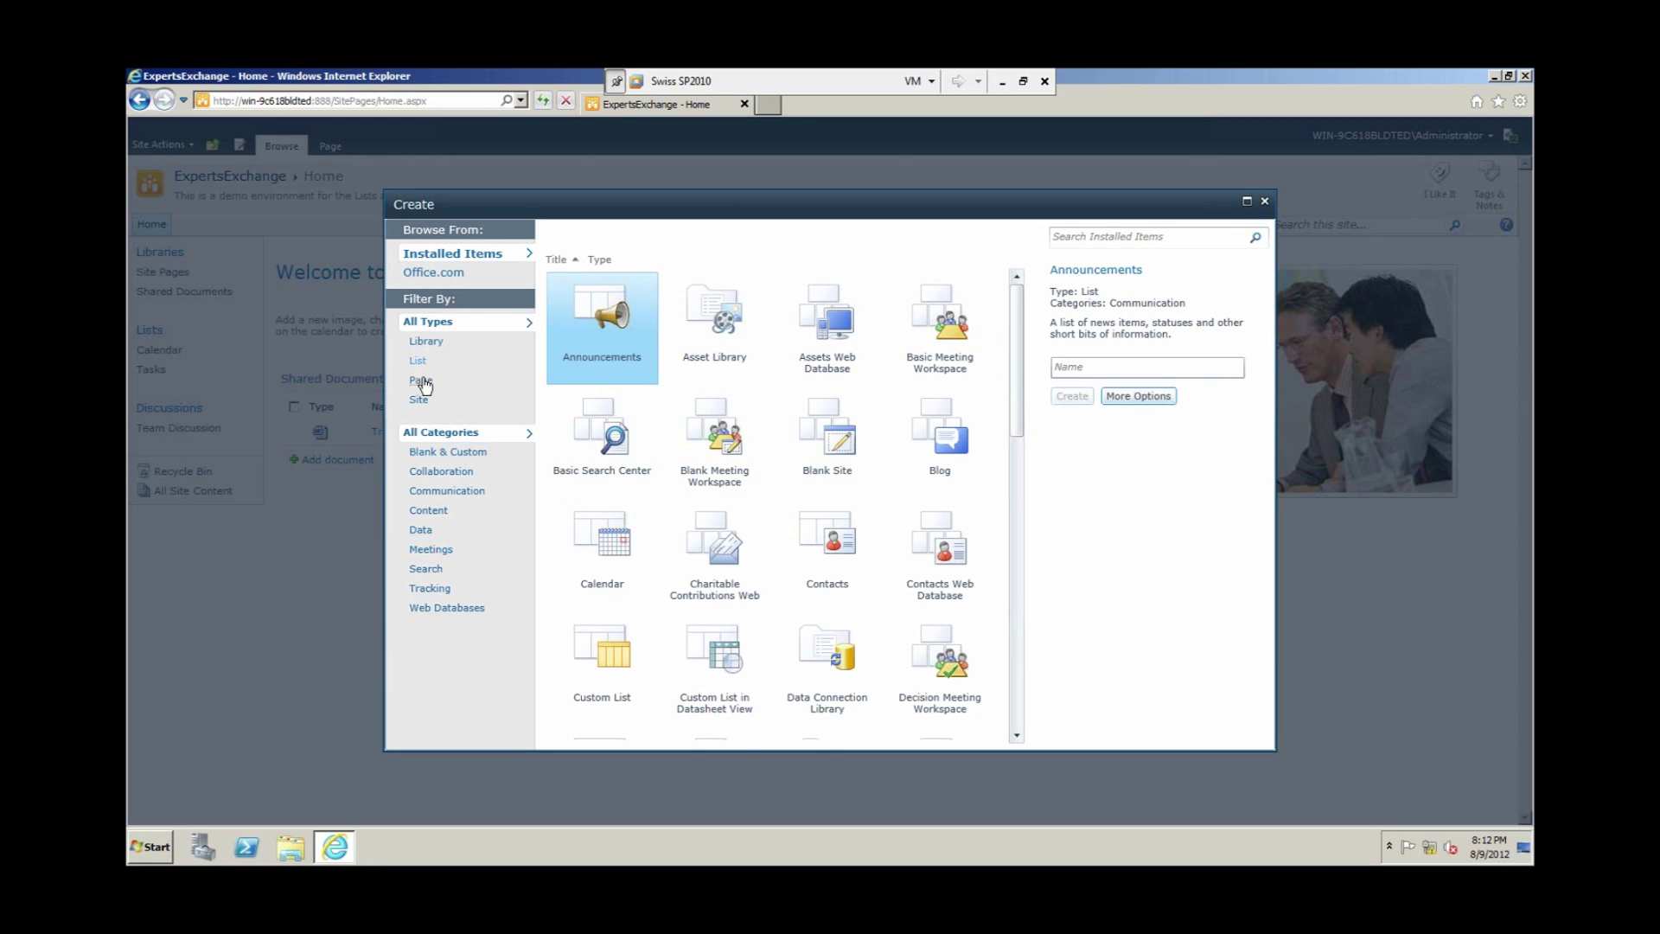
# Step: Filter the Create gallery to lists, pick Custom List and name it Presenters
pyautogui.click(424, 367)
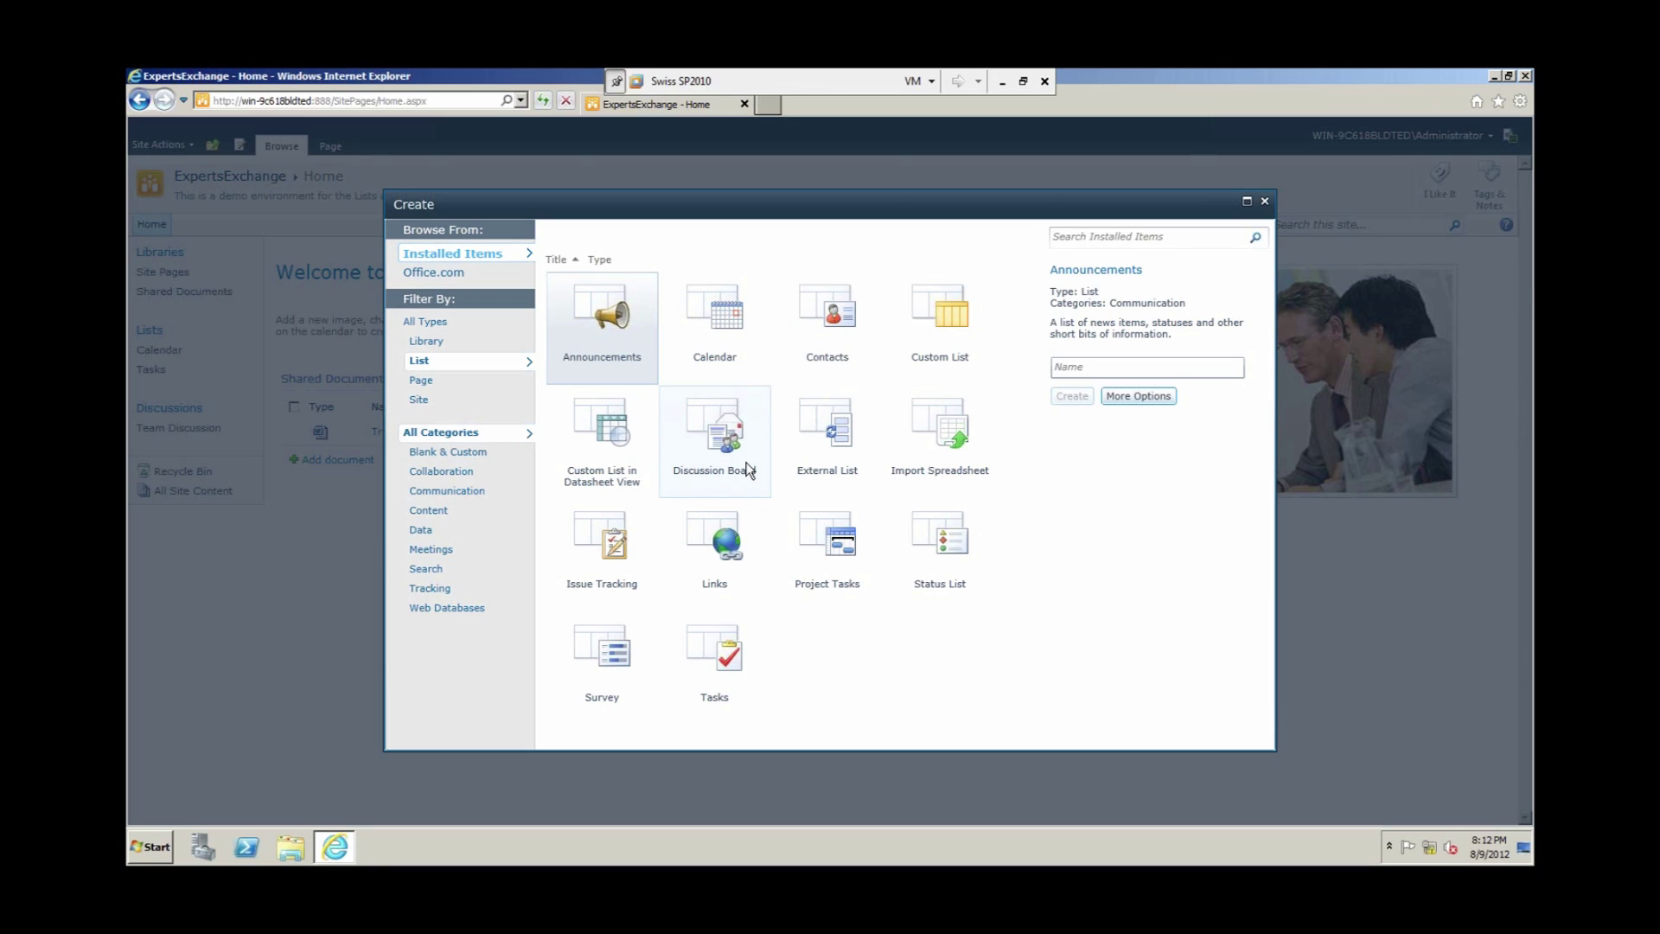
pyautogui.click(749, 469)
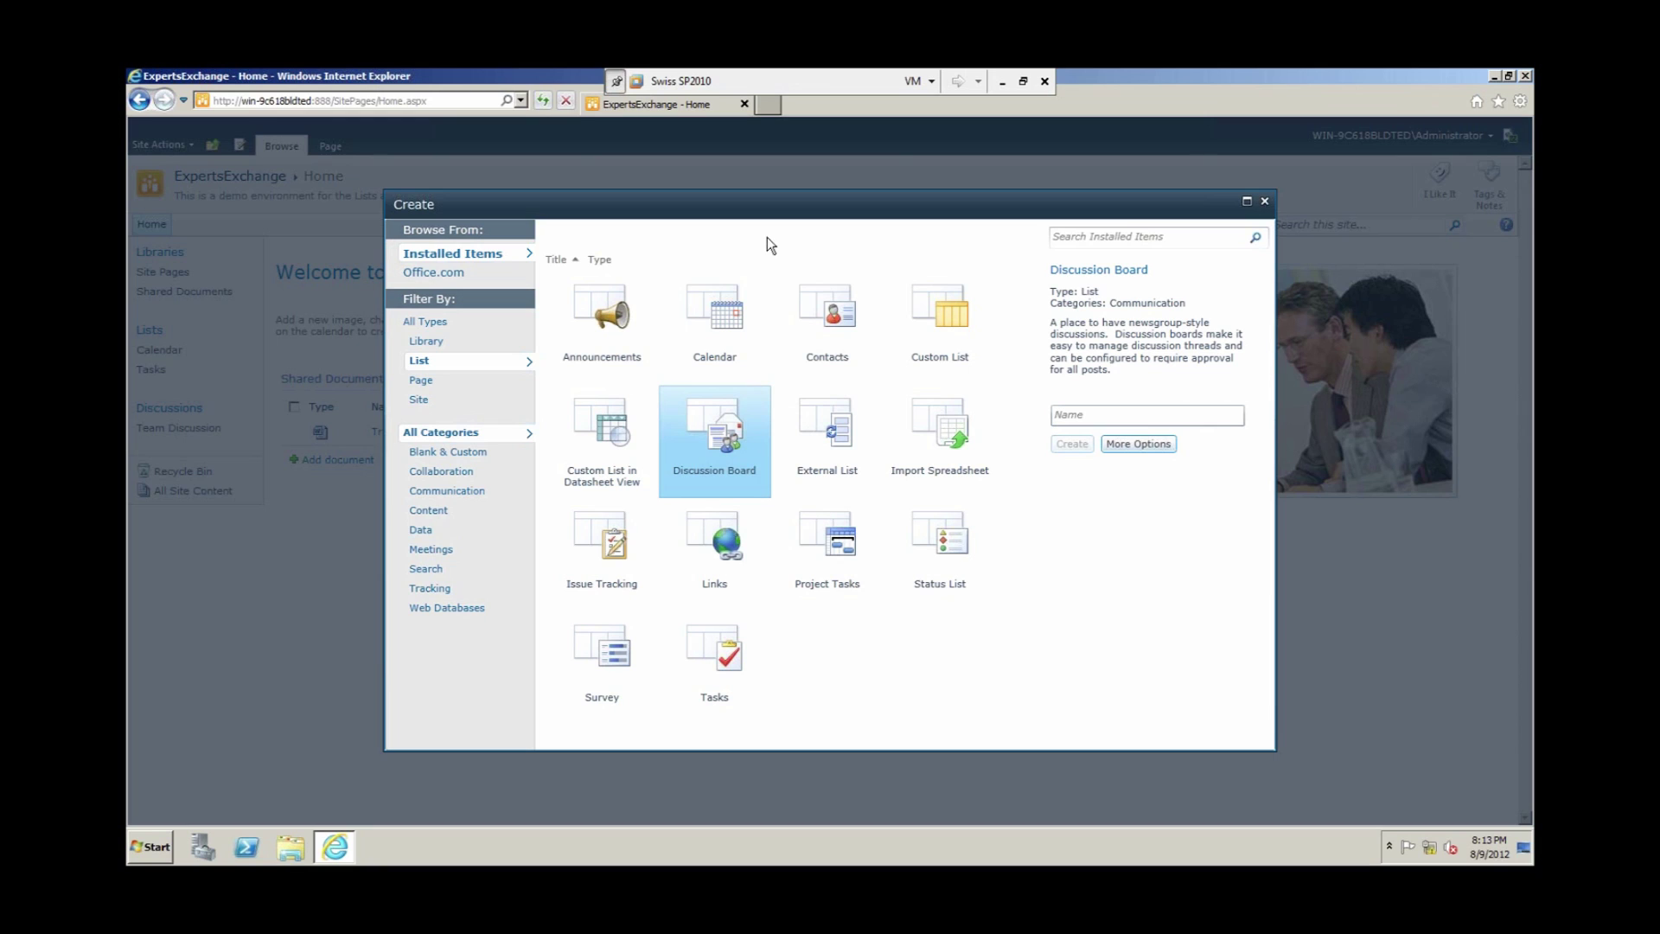
pyautogui.click(930, 312)
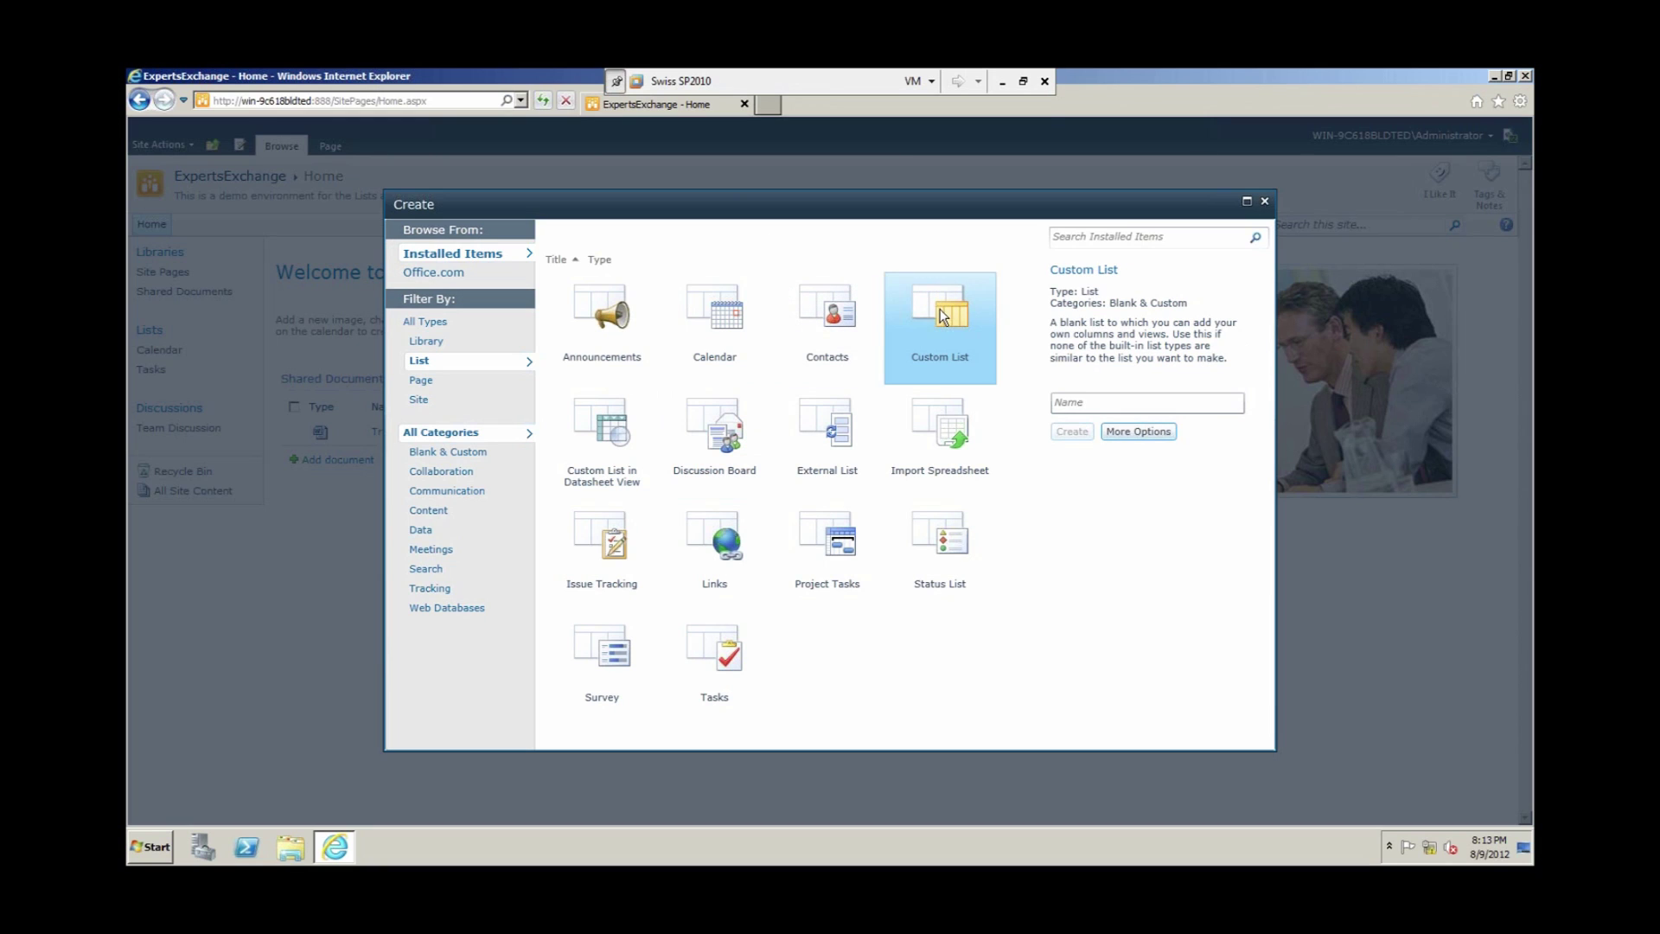
pyautogui.click(1081, 398)
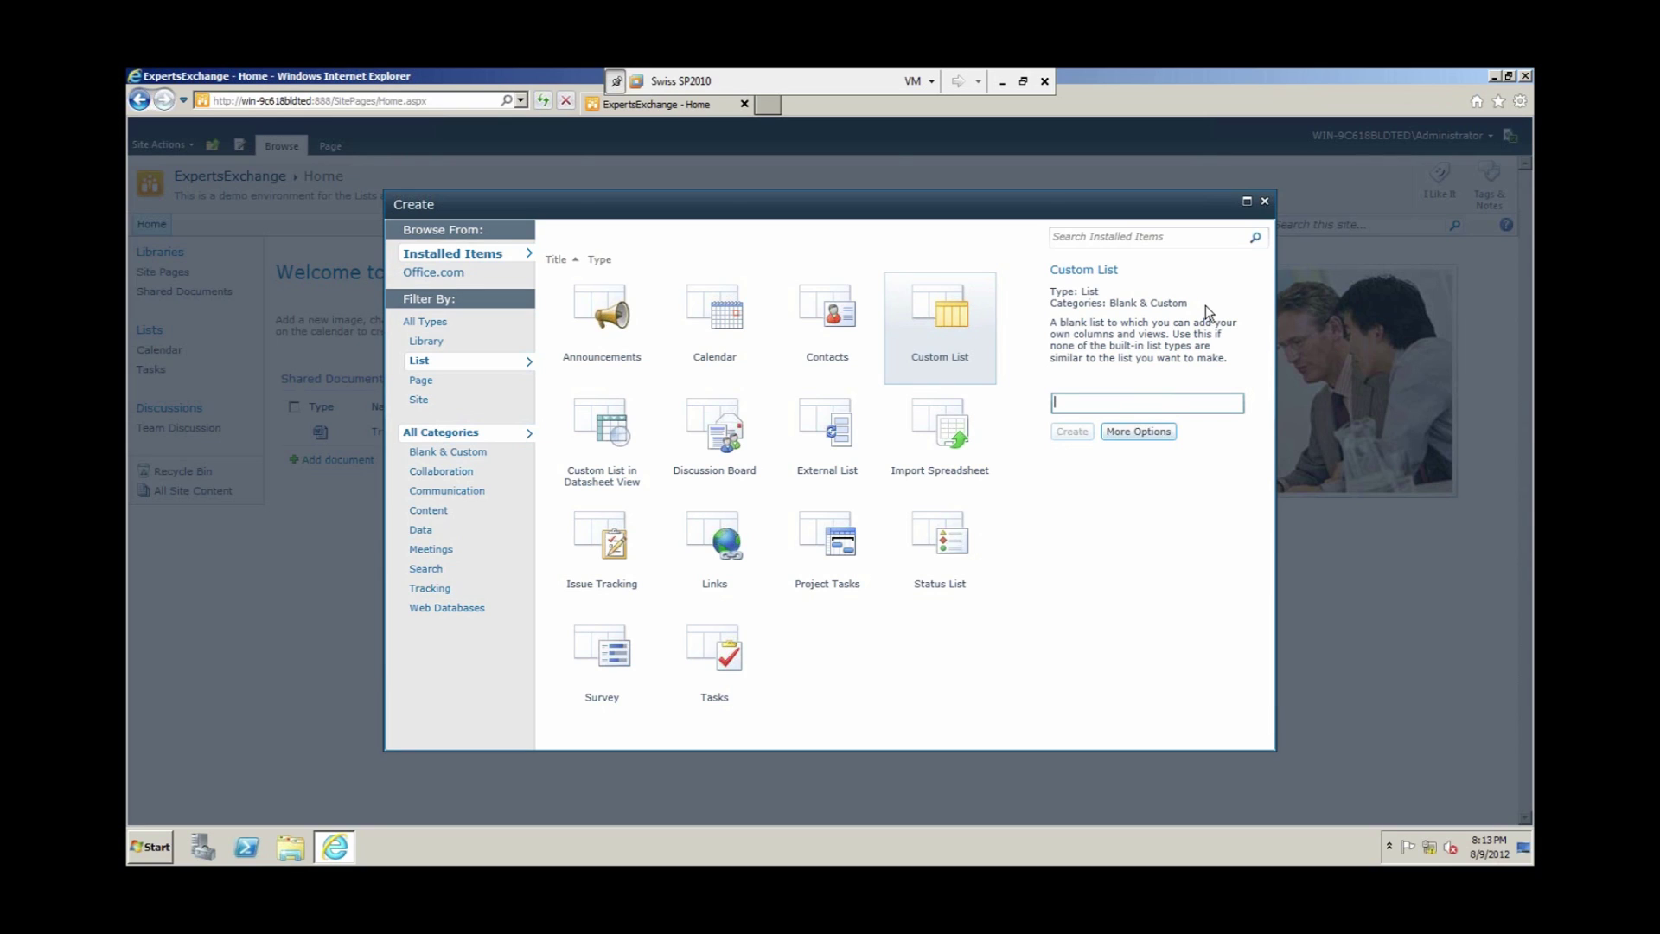
pyautogui.write('Presenters')
# Step: Create the Presenters custom list and open its empty All Items view
pyautogui.click(1076, 433)
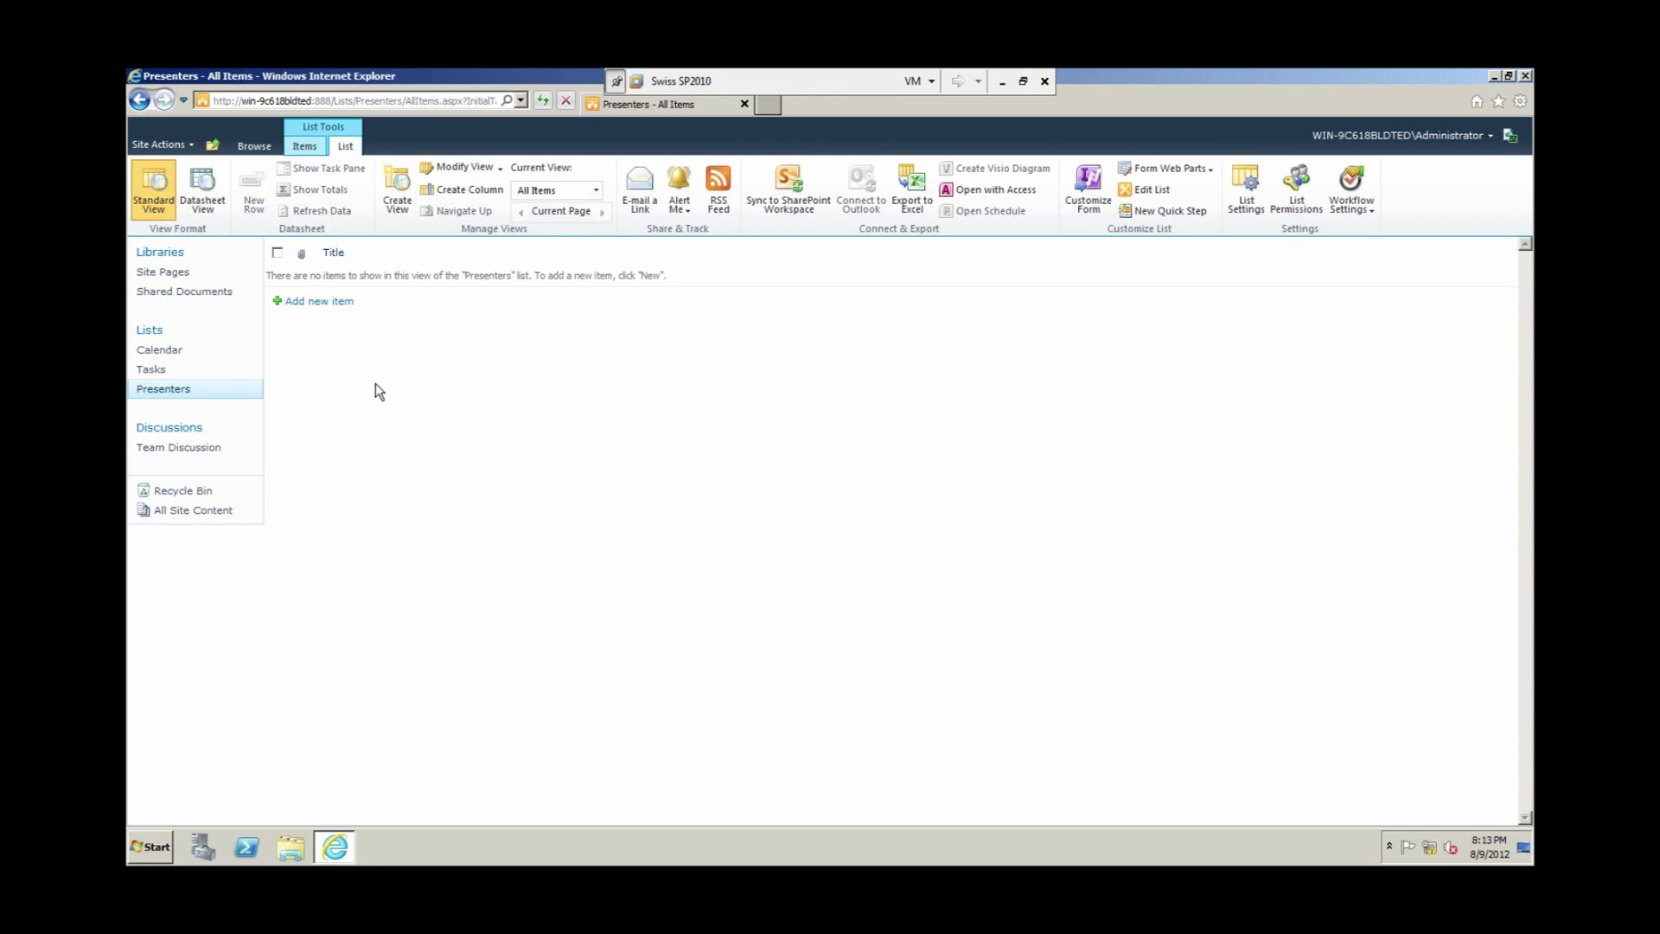
pyautogui.click(335, 308)
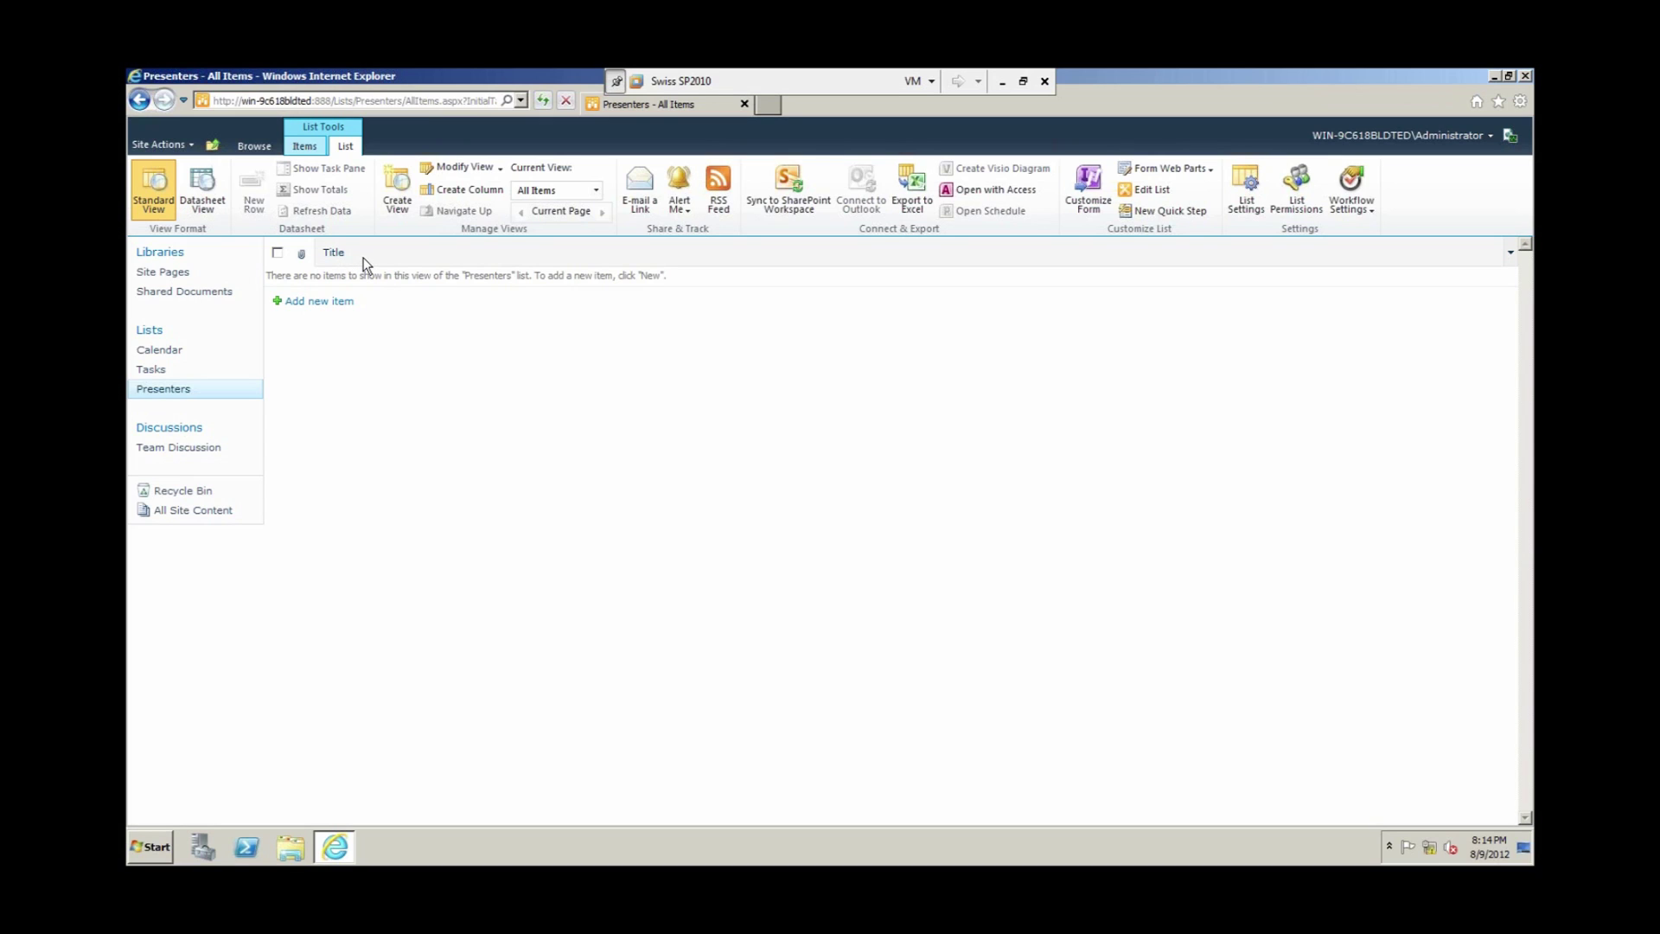
# Step: Define a single line of text column named Presenter Name with Require information set to Yes
pyautogui.click(476, 193)
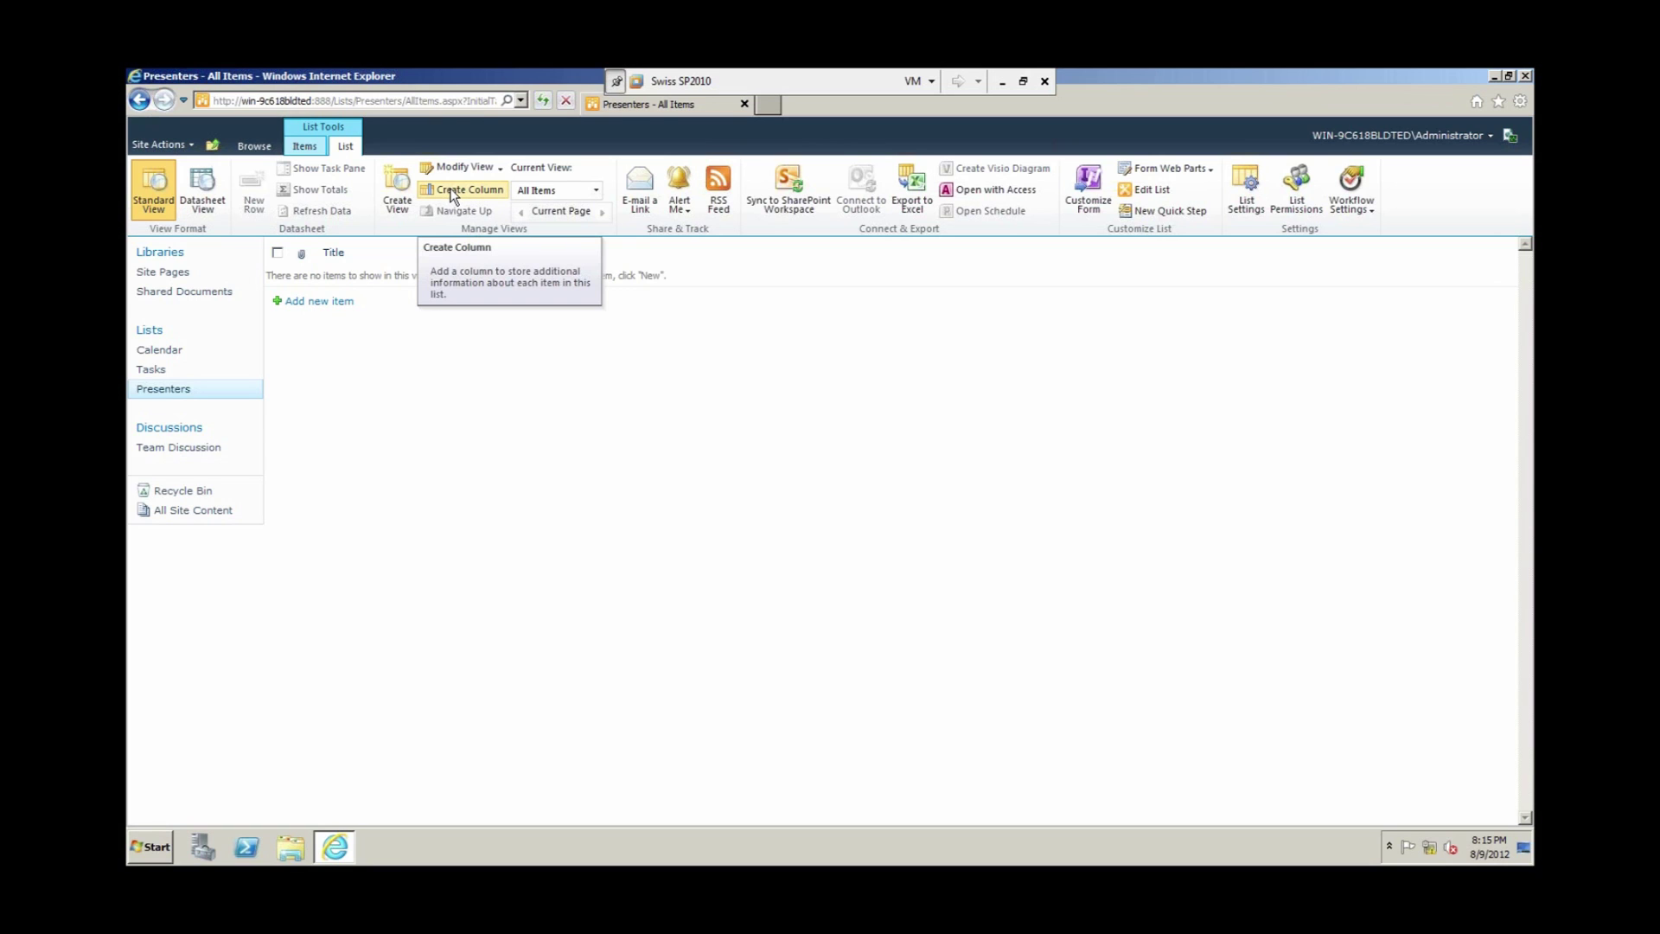
pyautogui.click(450, 194)
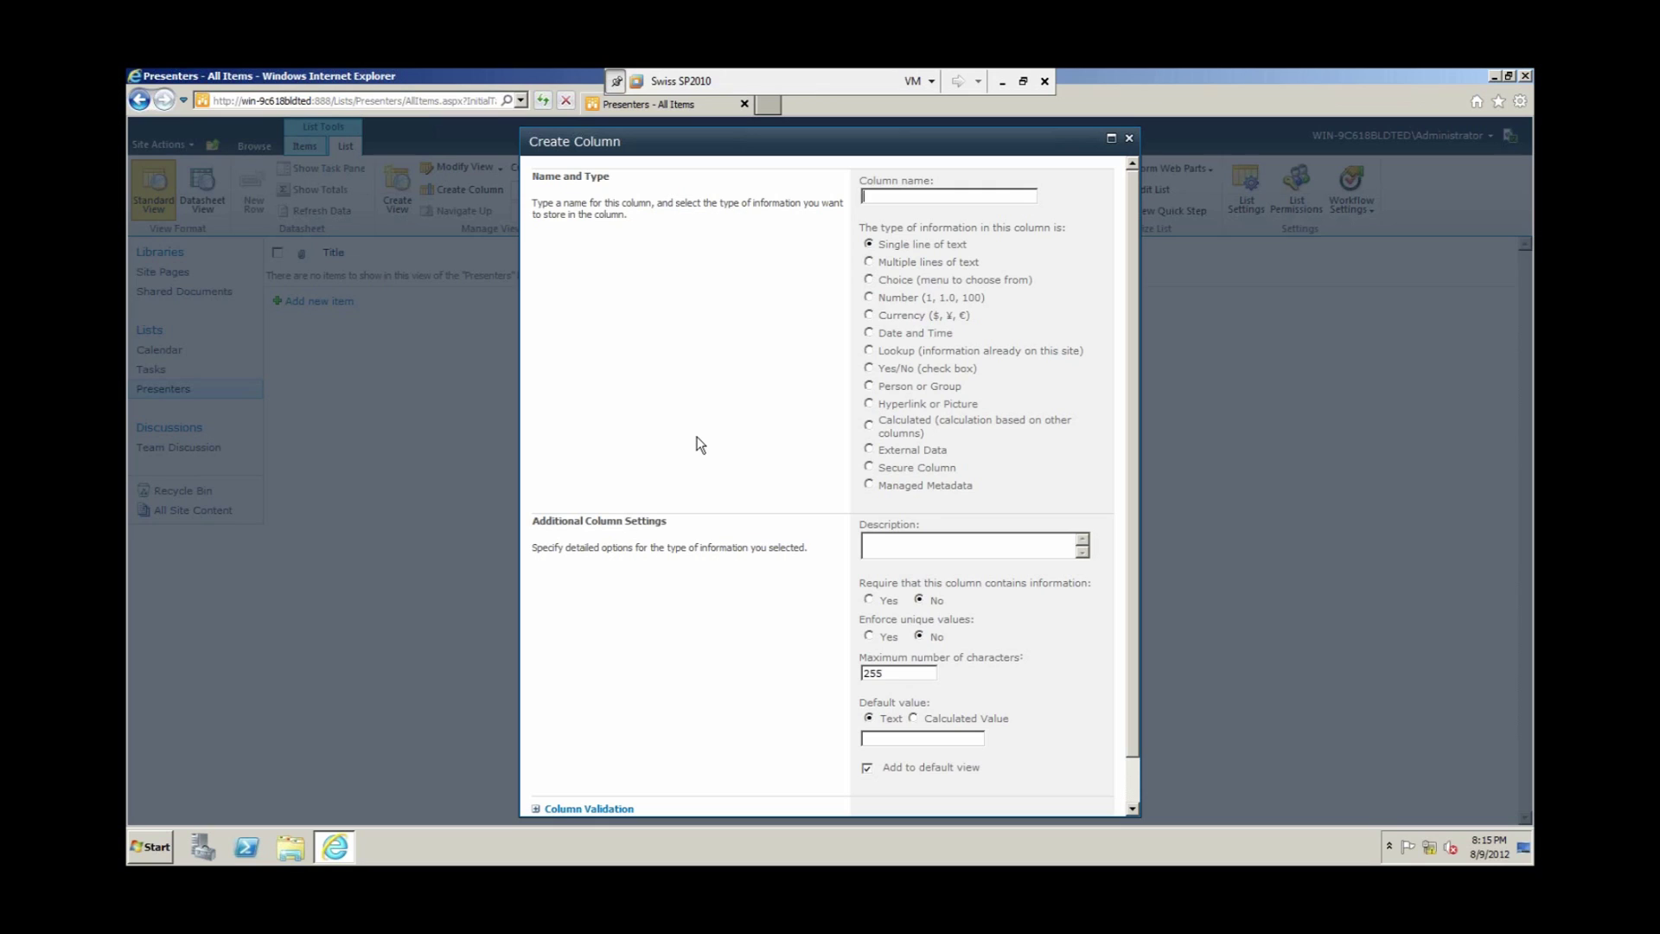
pyautogui.write('resenter Name')
pyautogui.moveTo(1136, 484); pyautogui.dragTo(1136, 491)
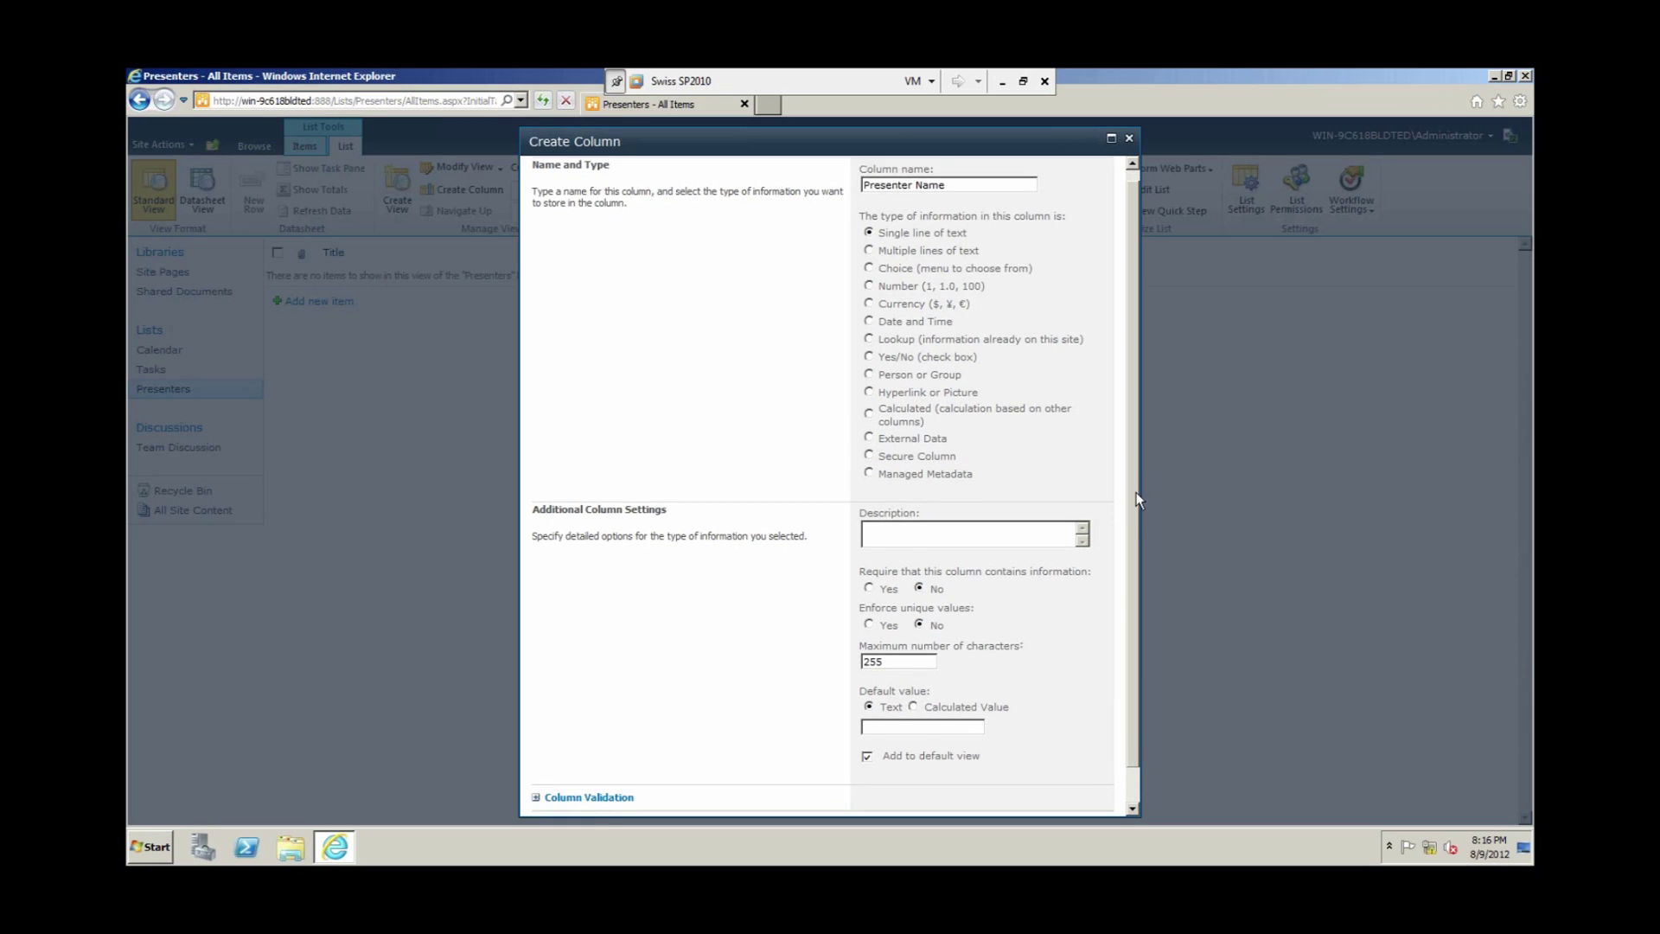
pyautogui.scroll(-1, 703, 560)
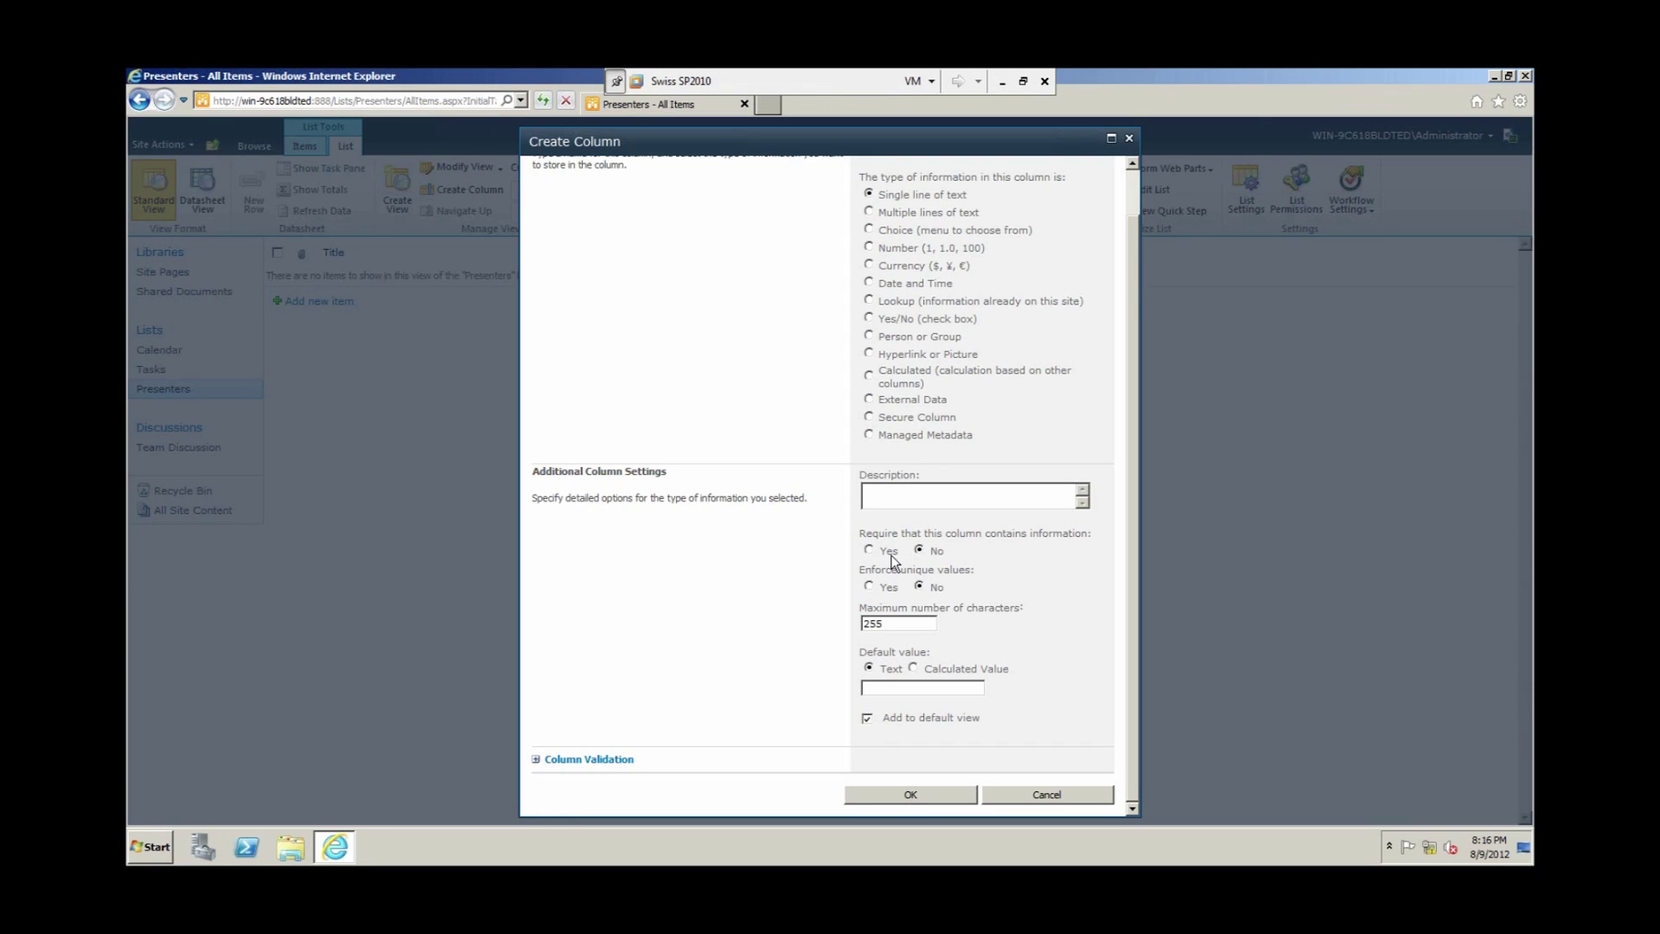
pyautogui.click(869, 550)
# Step: Save the Presenter Name column, then start a Choice column named Speciality
pyautogui.click(912, 796)
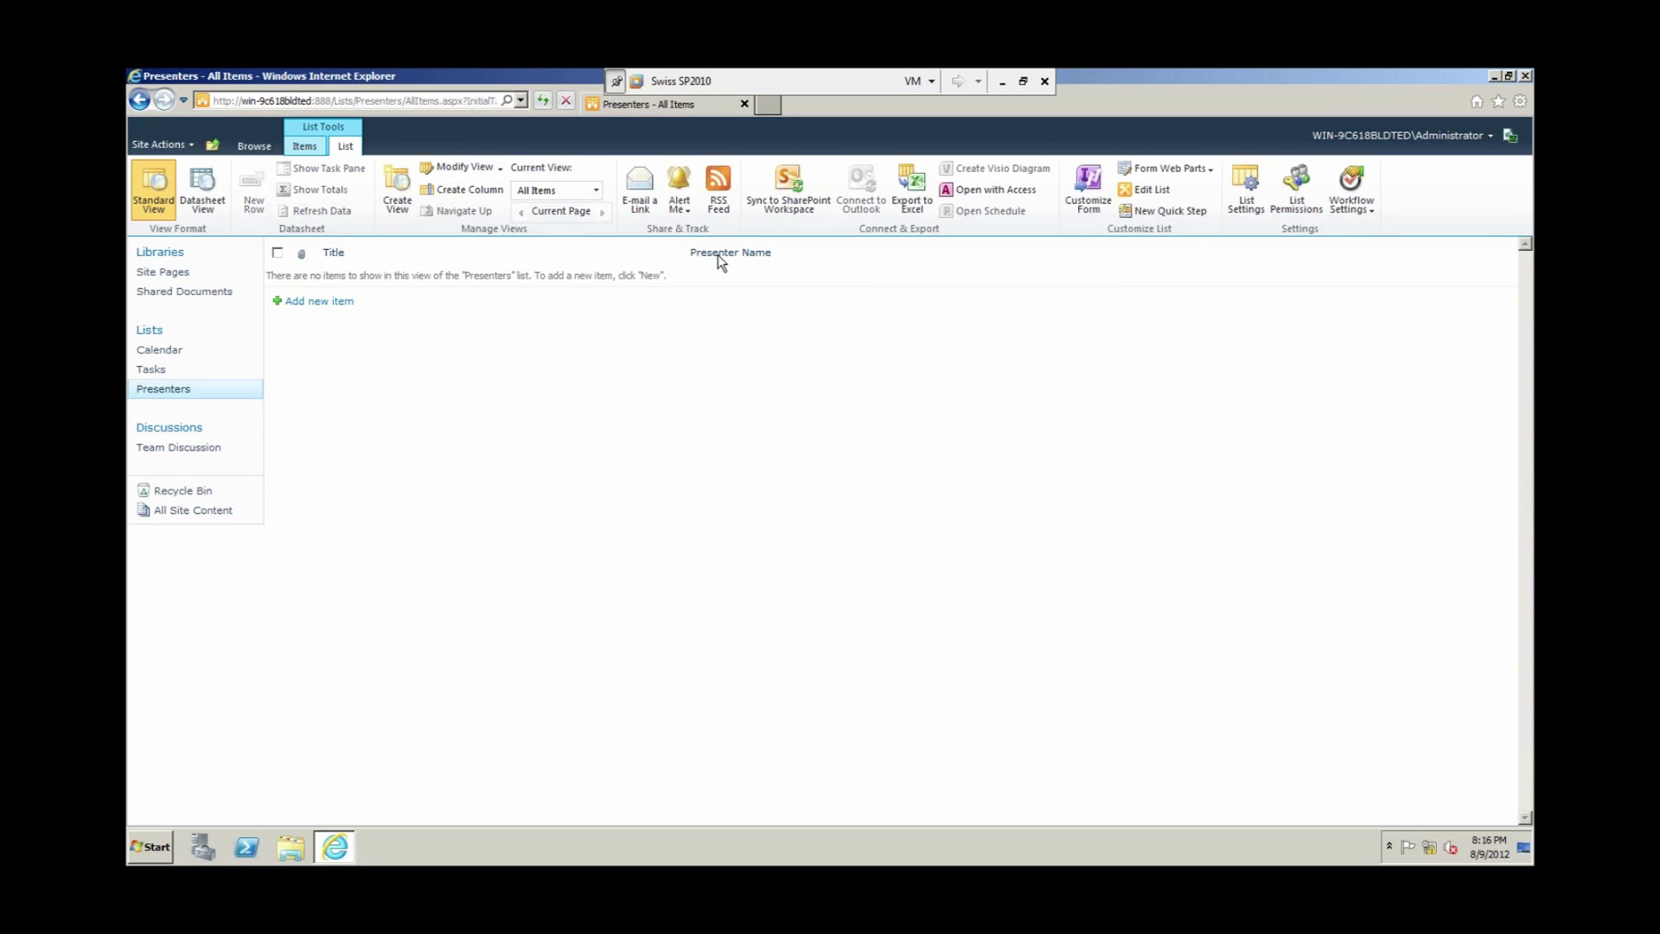
pyautogui.click(467, 190)
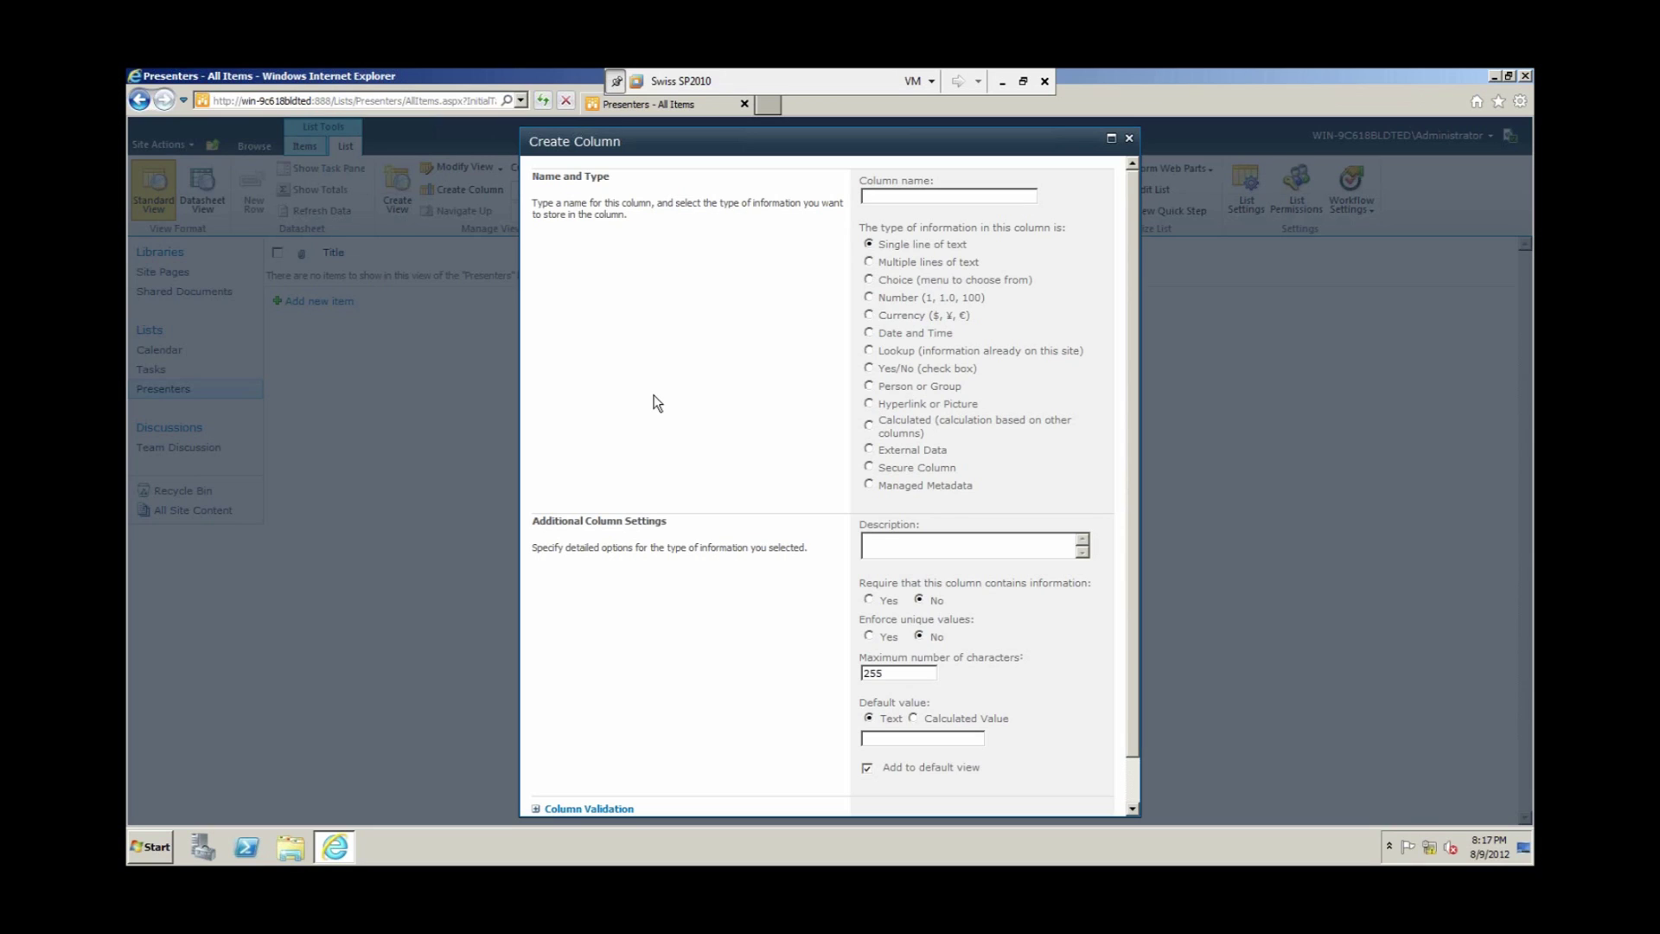
pyautogui.write('Speciality')
pyautogui.click(870, 279)
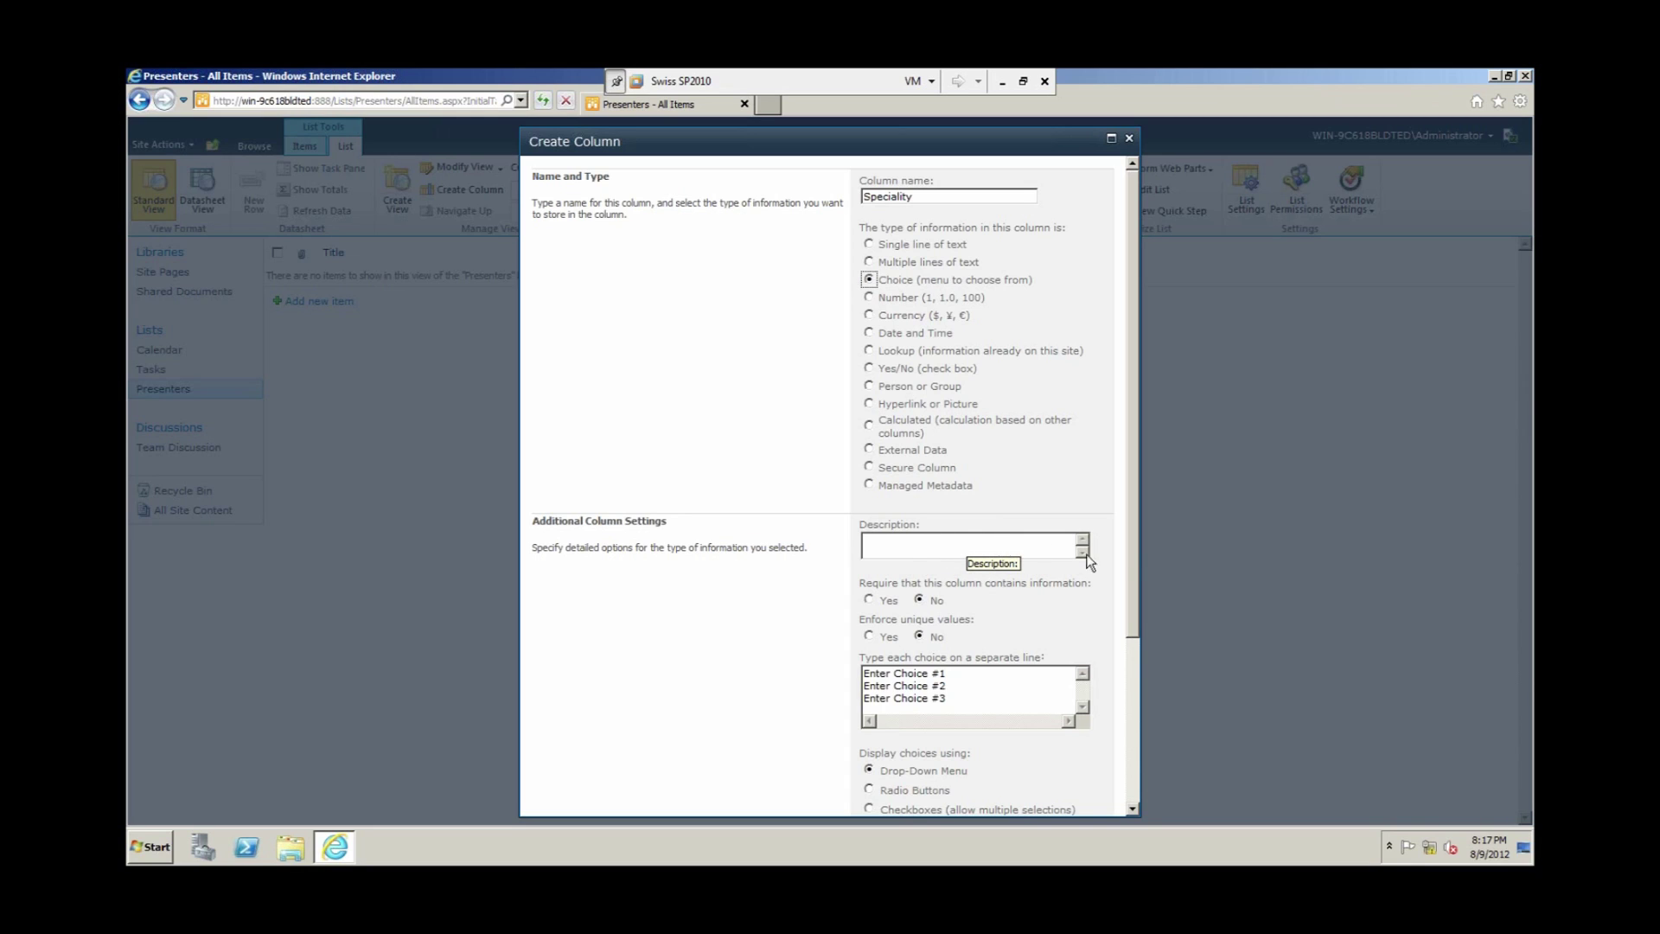
pyautogui.click(1135, 548)
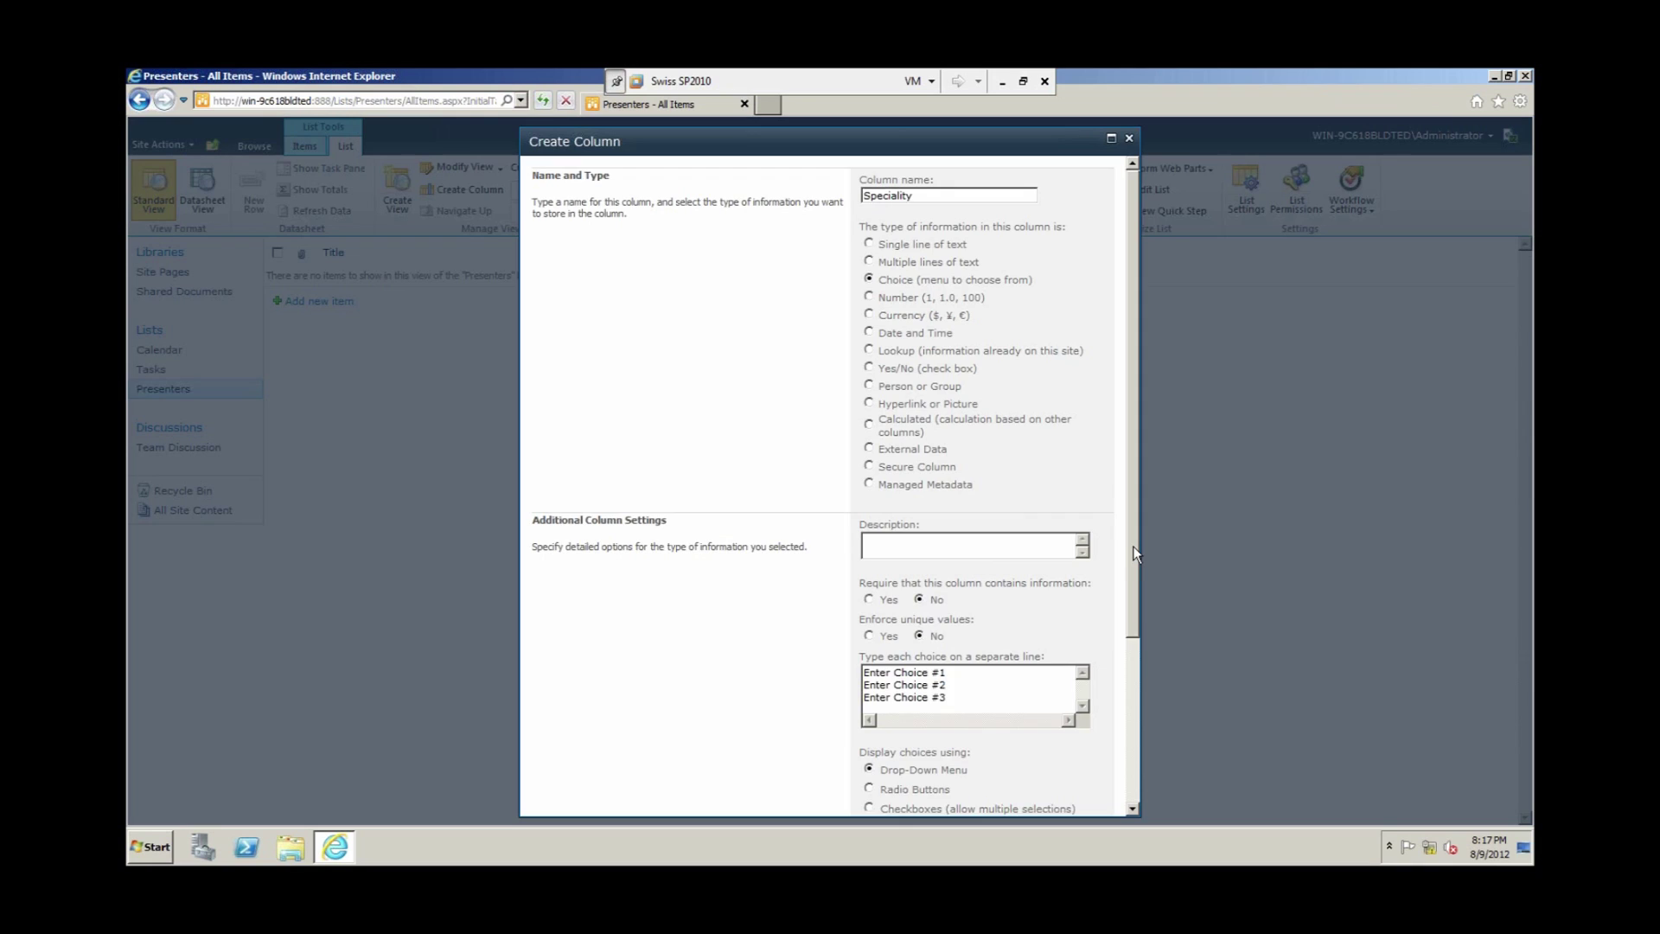
pyautogui.scroll(-2, 1038, 571)
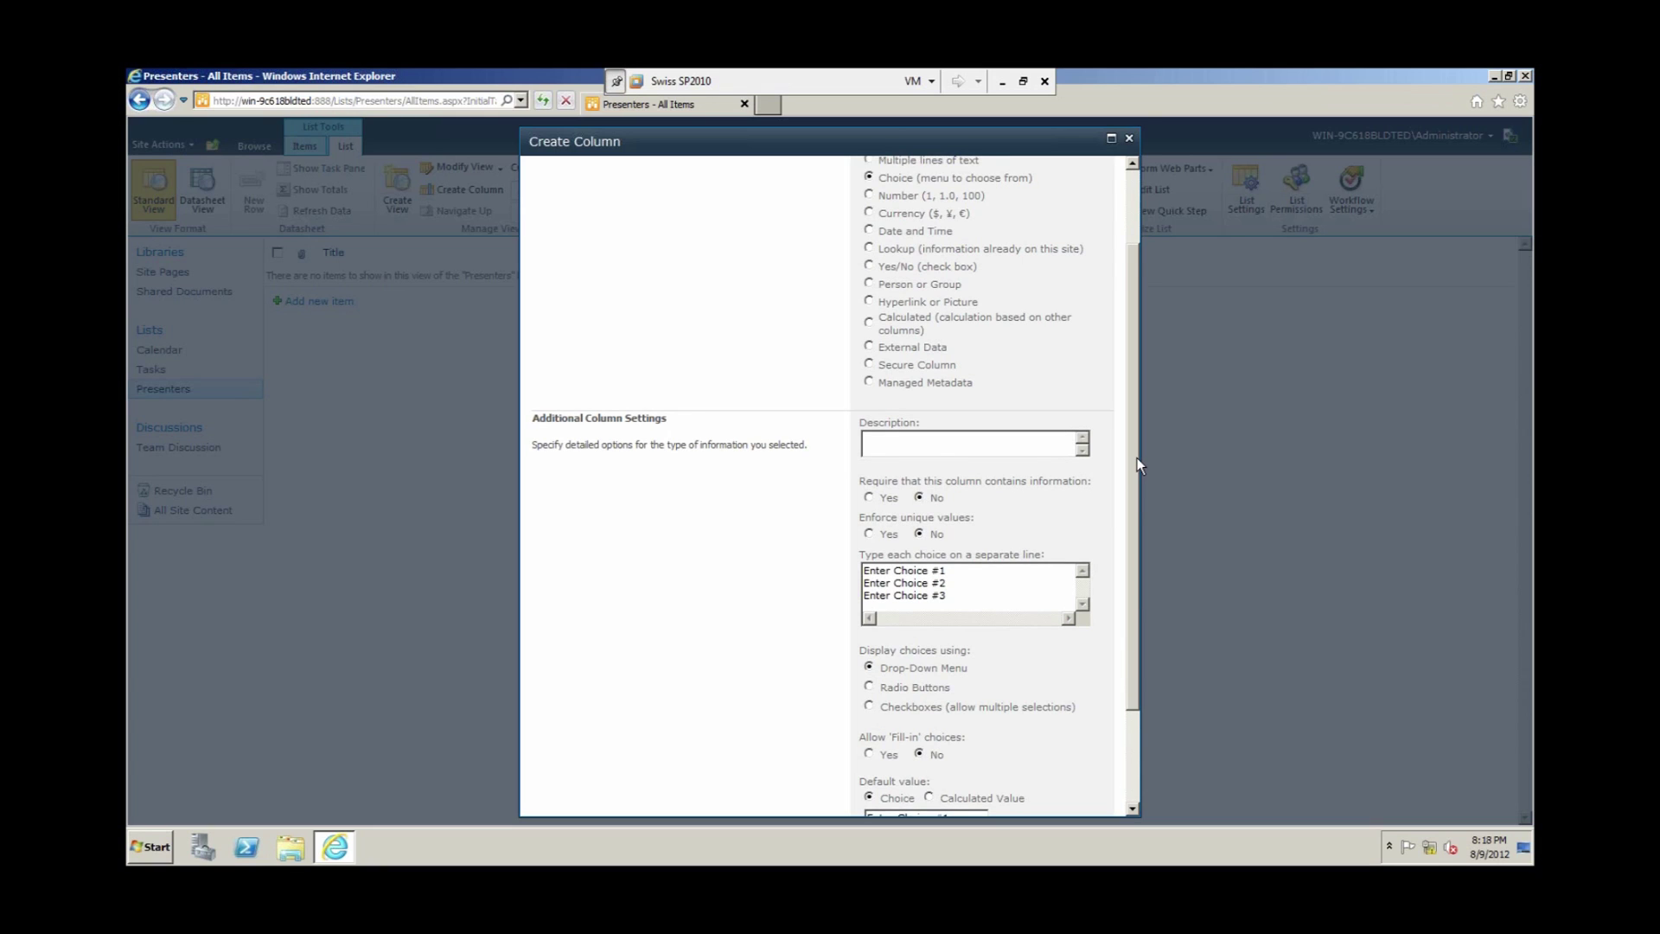
pyautogui.scroll(-2, 1137, 459)
# Step: Replace the placeholder choices with .NET, SharePoint, MS Excel, Recruiting, Accounting and Project Management
pyautogui.moveTo(1135, 530); pyautogui.dragTo(1135, 552)
pyautogui.moveTo(960, 493); pyautogui.dragTo(727, 503)
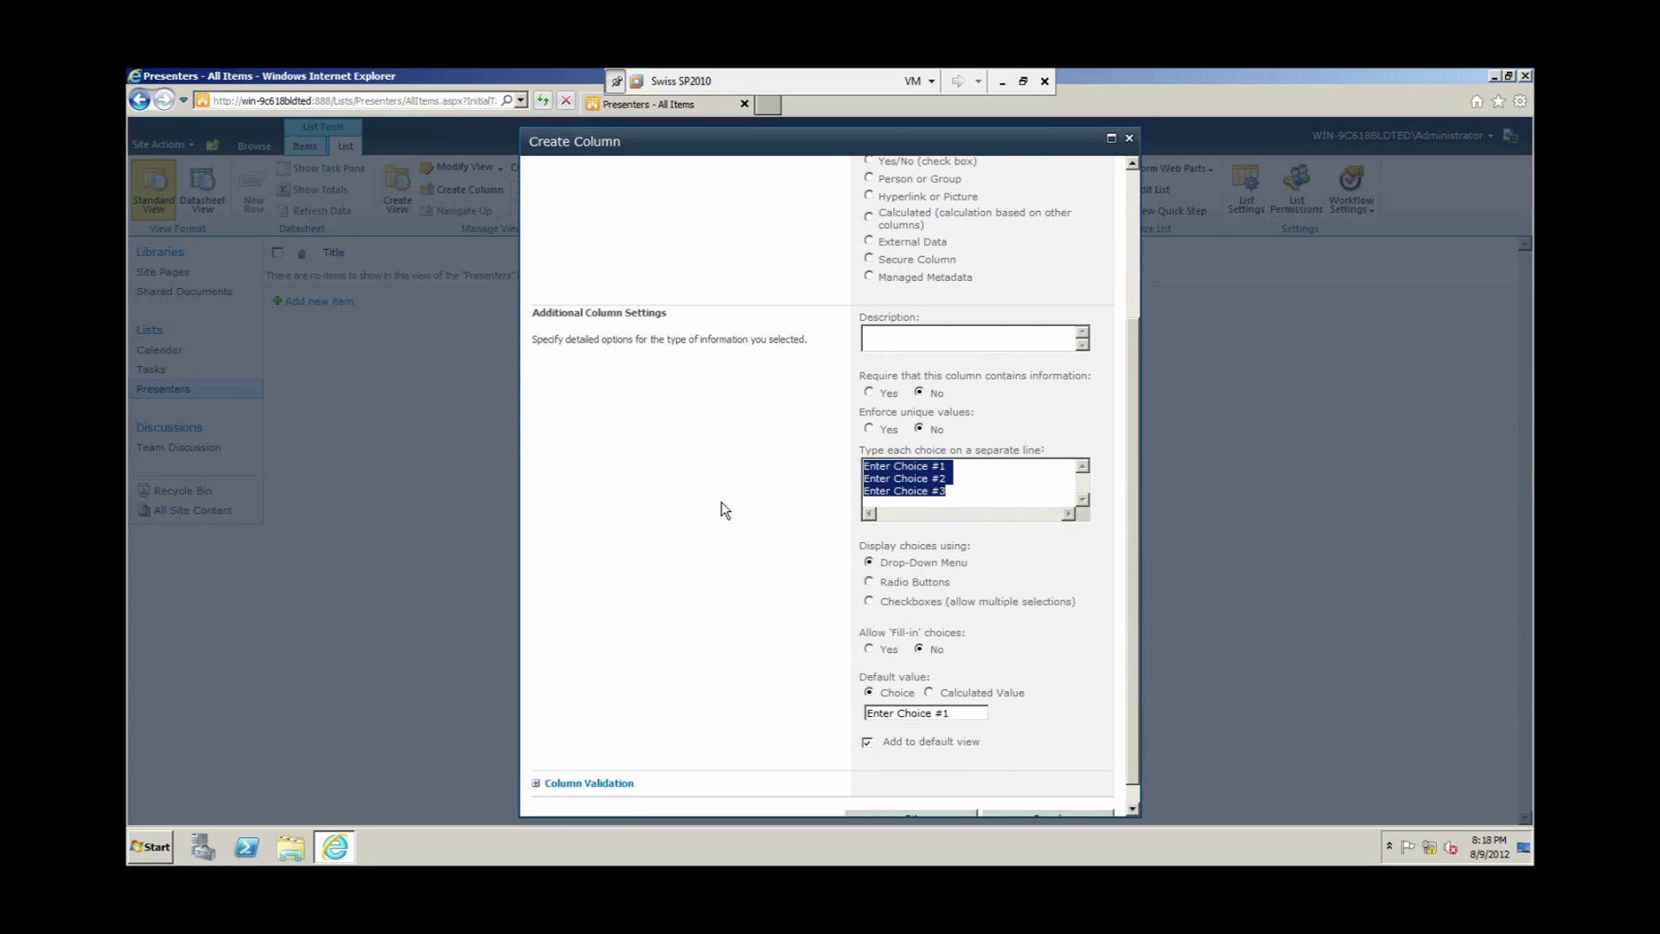
pyautogui.press('Delete')
pyautogui.write('T ')
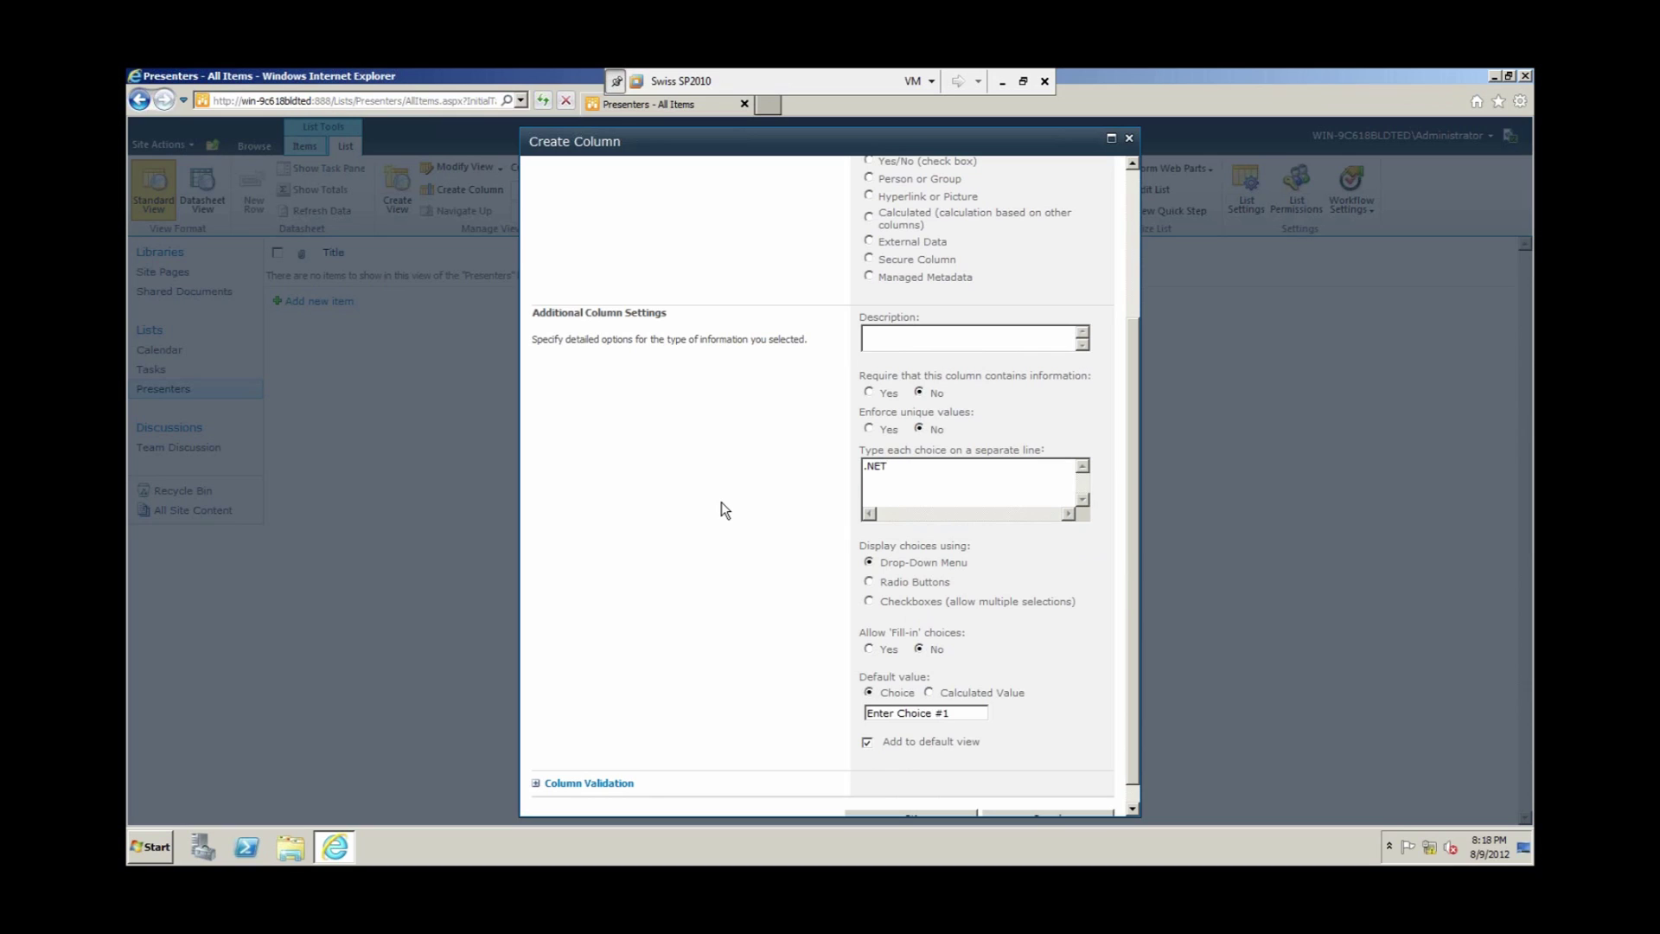
pyautogui.write('SharePoint')
pyautogui.press('Return')
pyautogui.write('MS Excel')
pyautogui.press('Return')
pyautogui.write('Red')
pyautogui.write('ruiting')
pyautogui.press('Return')
pyautogui.write('Accounting')
pyautogui.press('Return')
pyautogui.write('Ma')
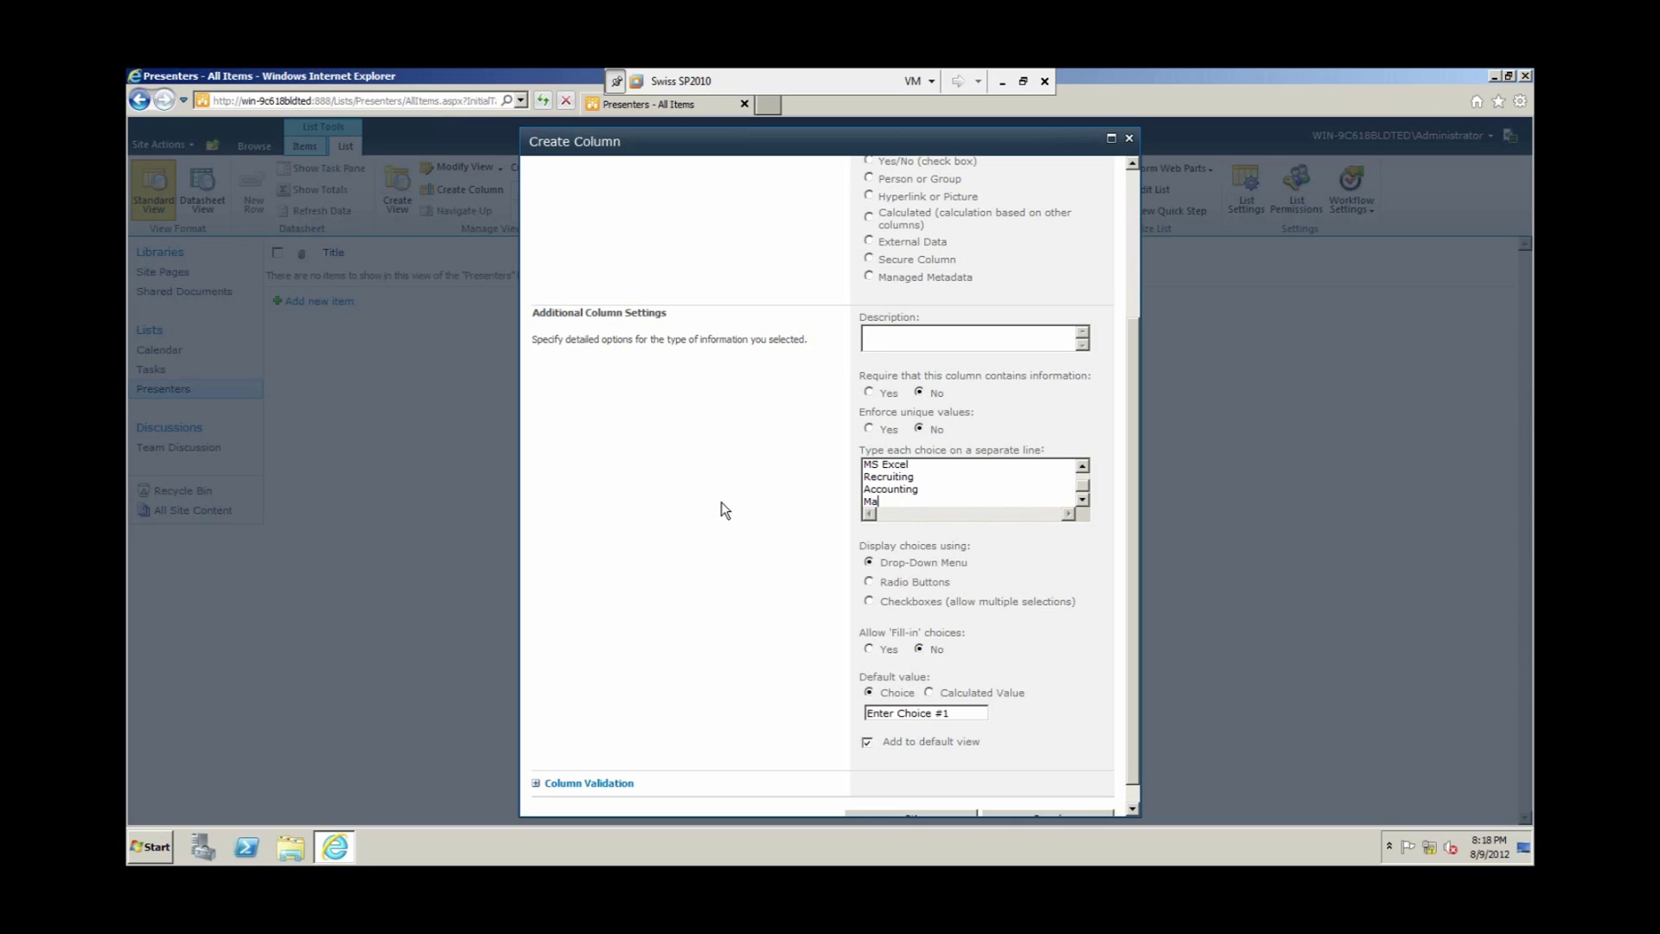
pyautogui.hotkey('shift', 'Home')
pyautogui.write('Project Management')
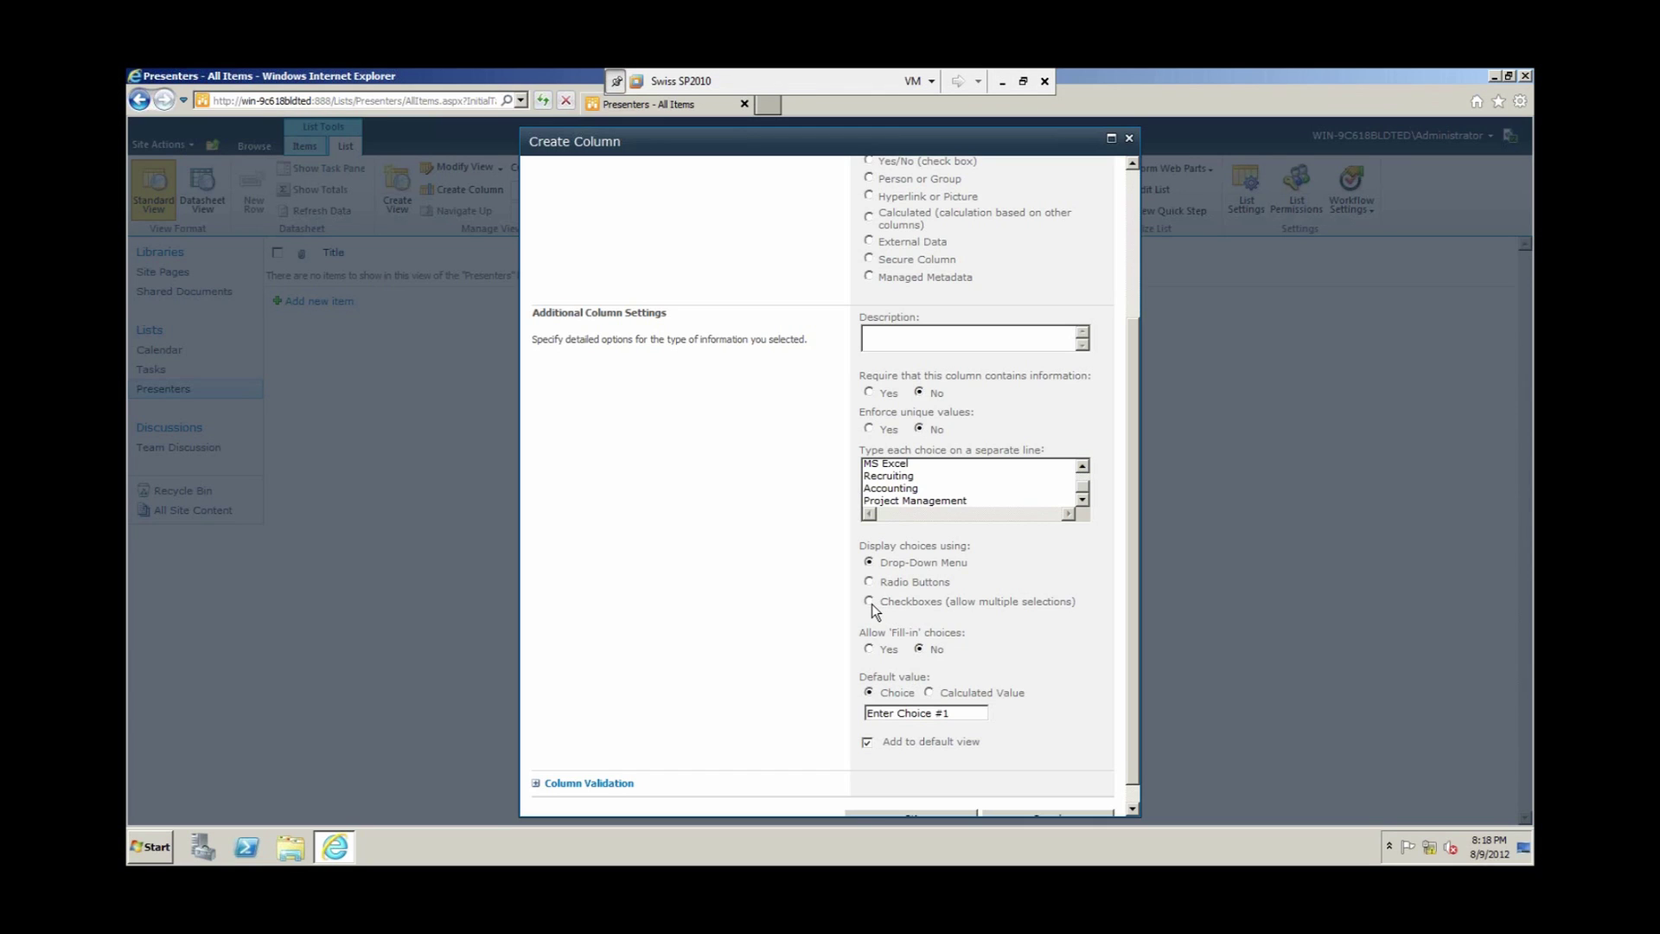
# Step: Display the Speciality choices as checkboxes, remove the .NET default, and create the column
pyautogui.click(869, 602)
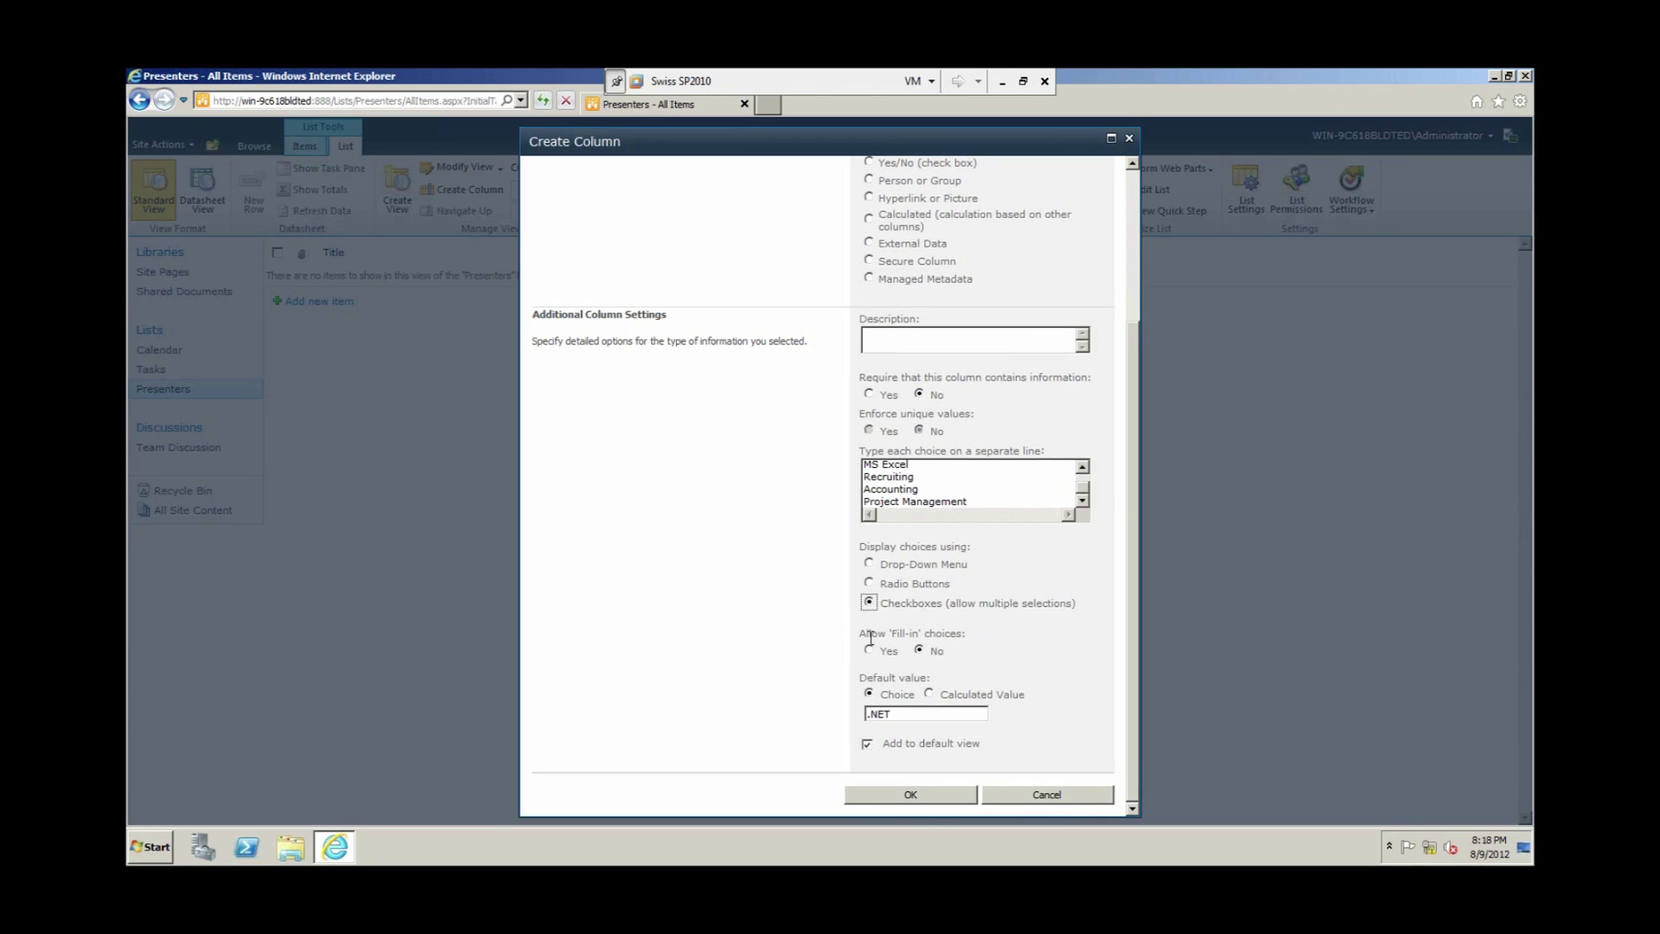
pyautogui.click(880, 714)
pyautogui.doubleClick(881, 714)
pyautogui.press('Delete')
pyautogui.click(890, 794)
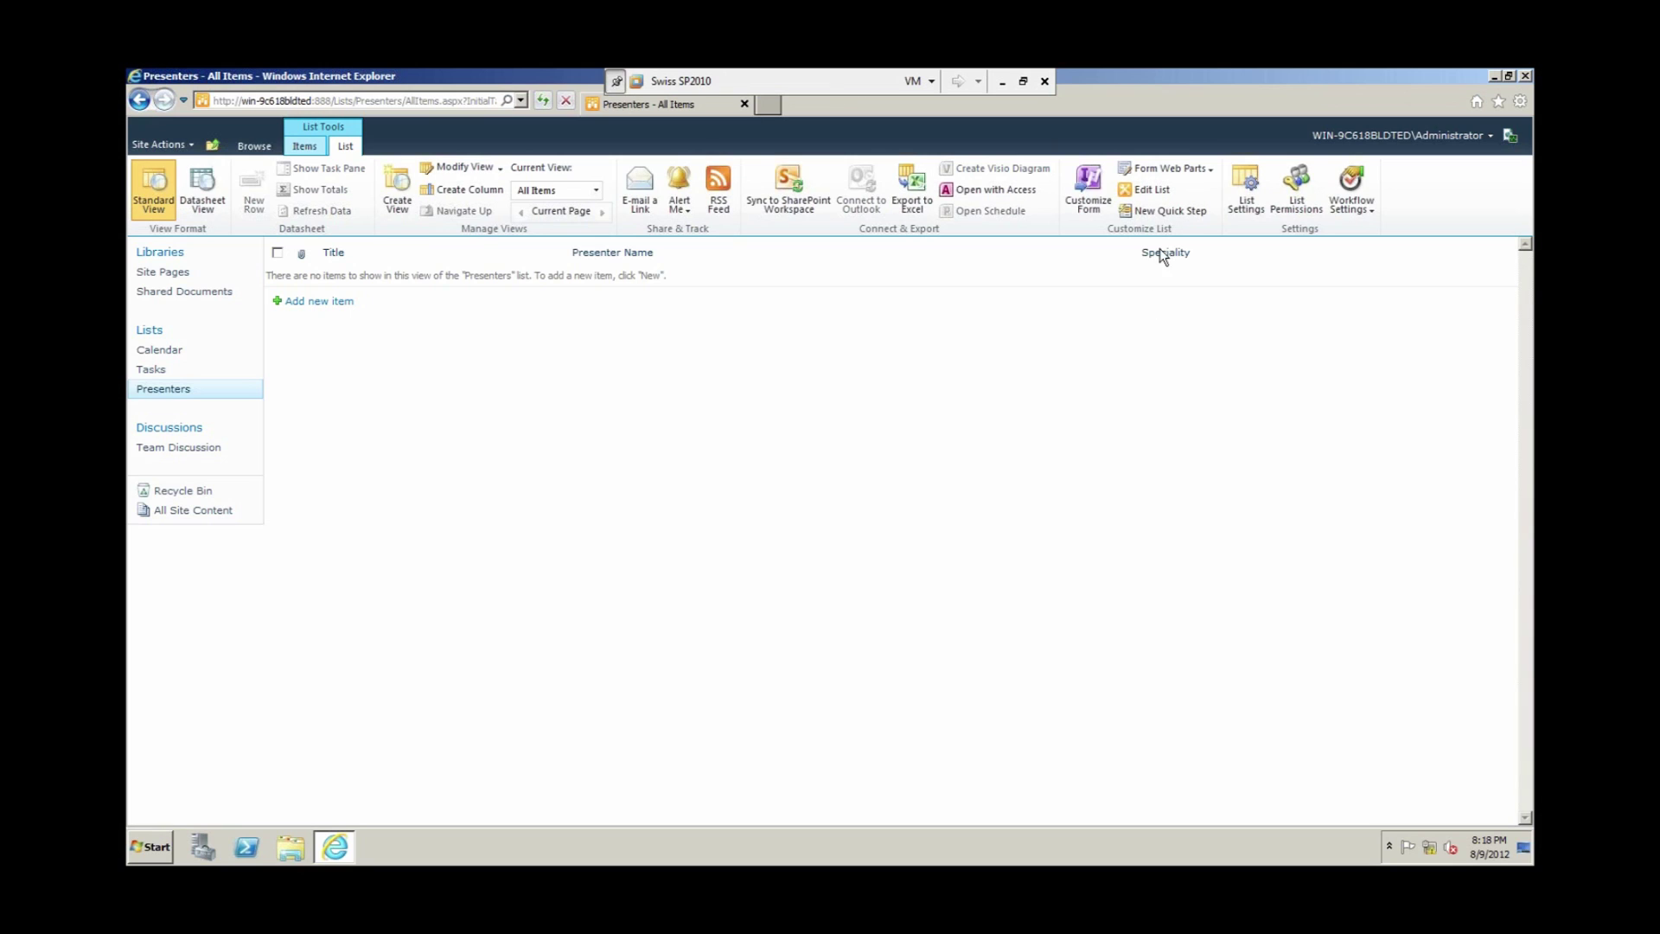
# Step: Start a required Choice column named Department
pyautogui.click(472, 189)
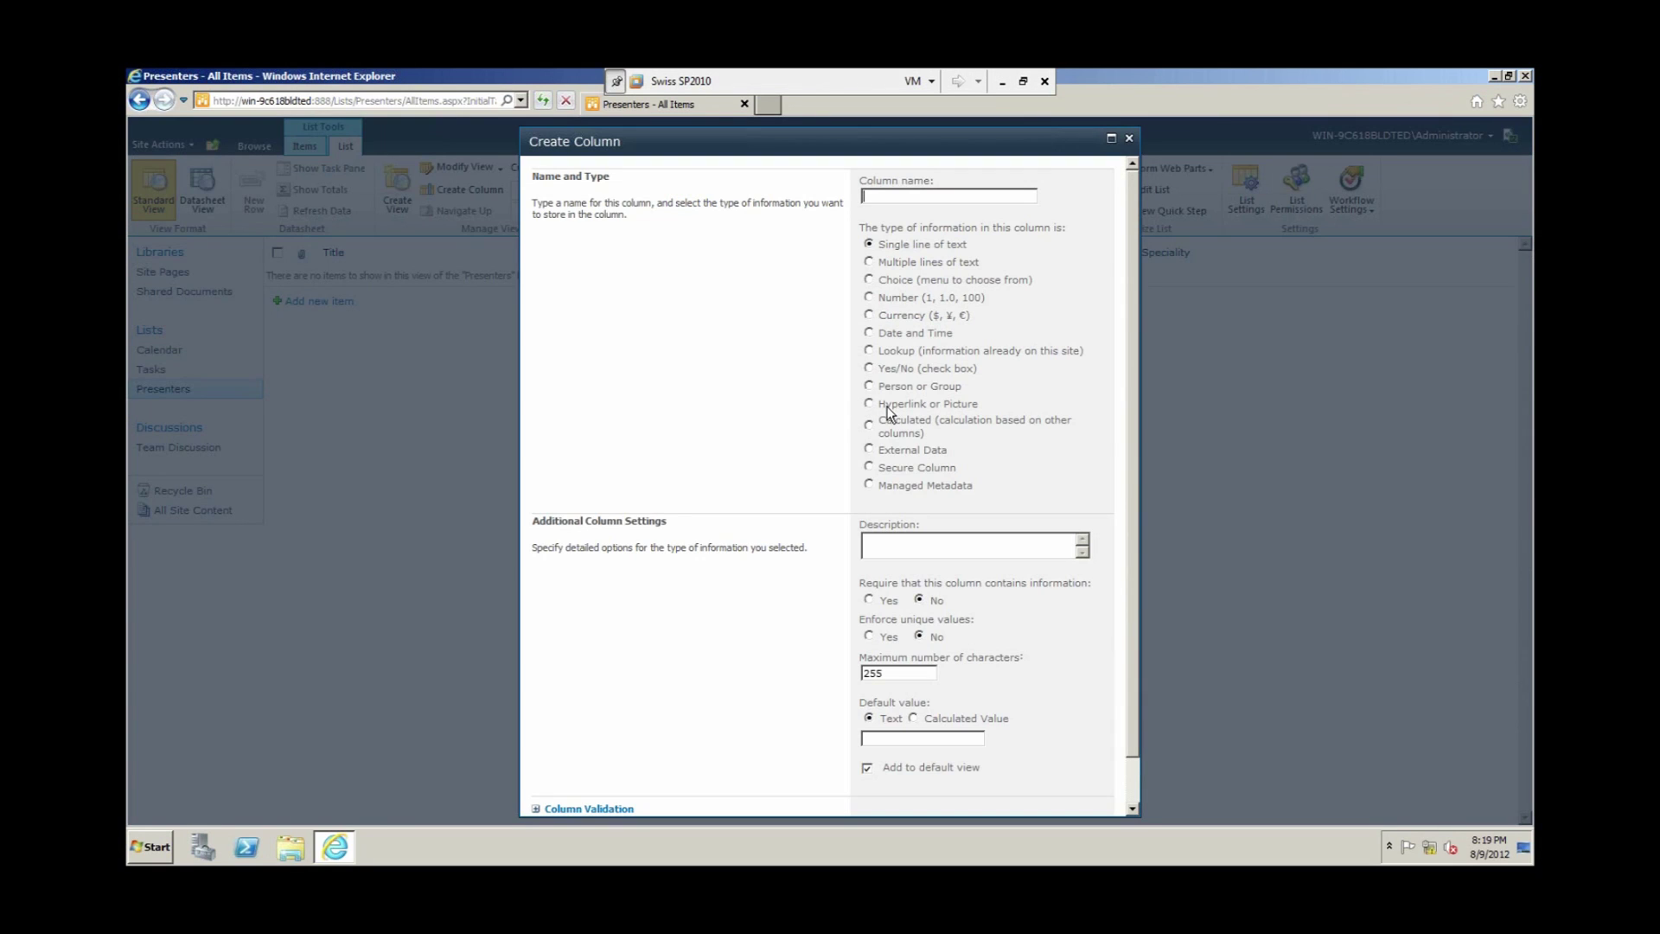
pyautogui.write('Department')
pyautogui.click(904, 280)
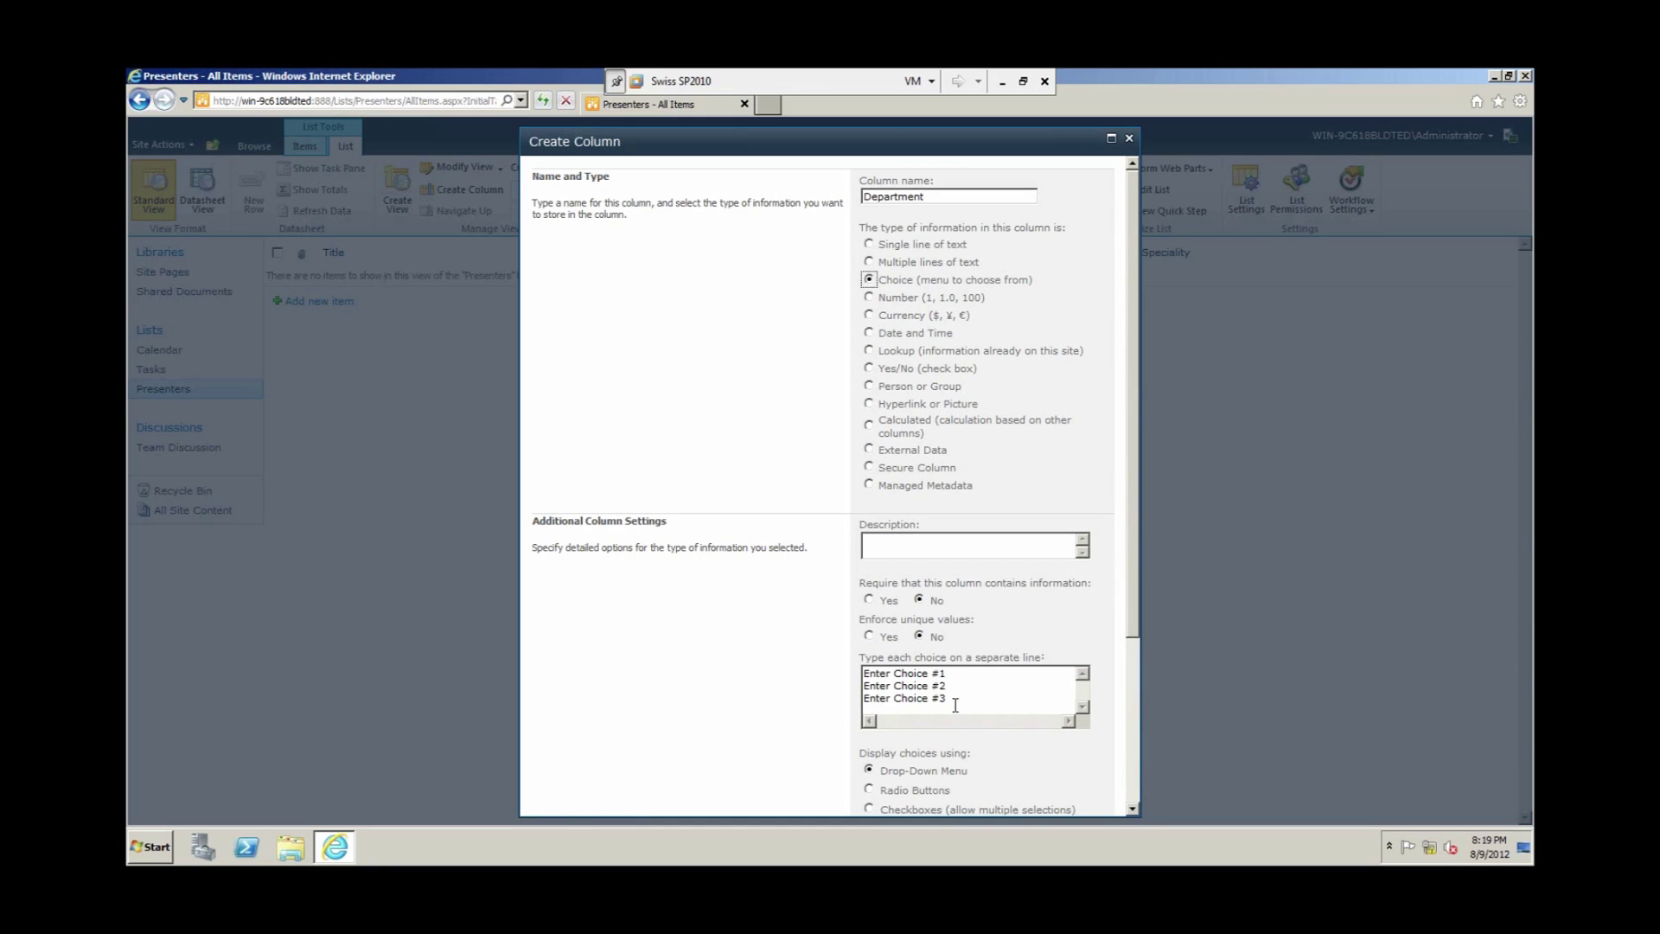
pyautogui.click(869, 599)
# Step: Give Department the choices Information Services, Finance, HR and Sales, and create it
pyautogui.moveTo(951, 699); pyautogui.dragTo(856, 669)
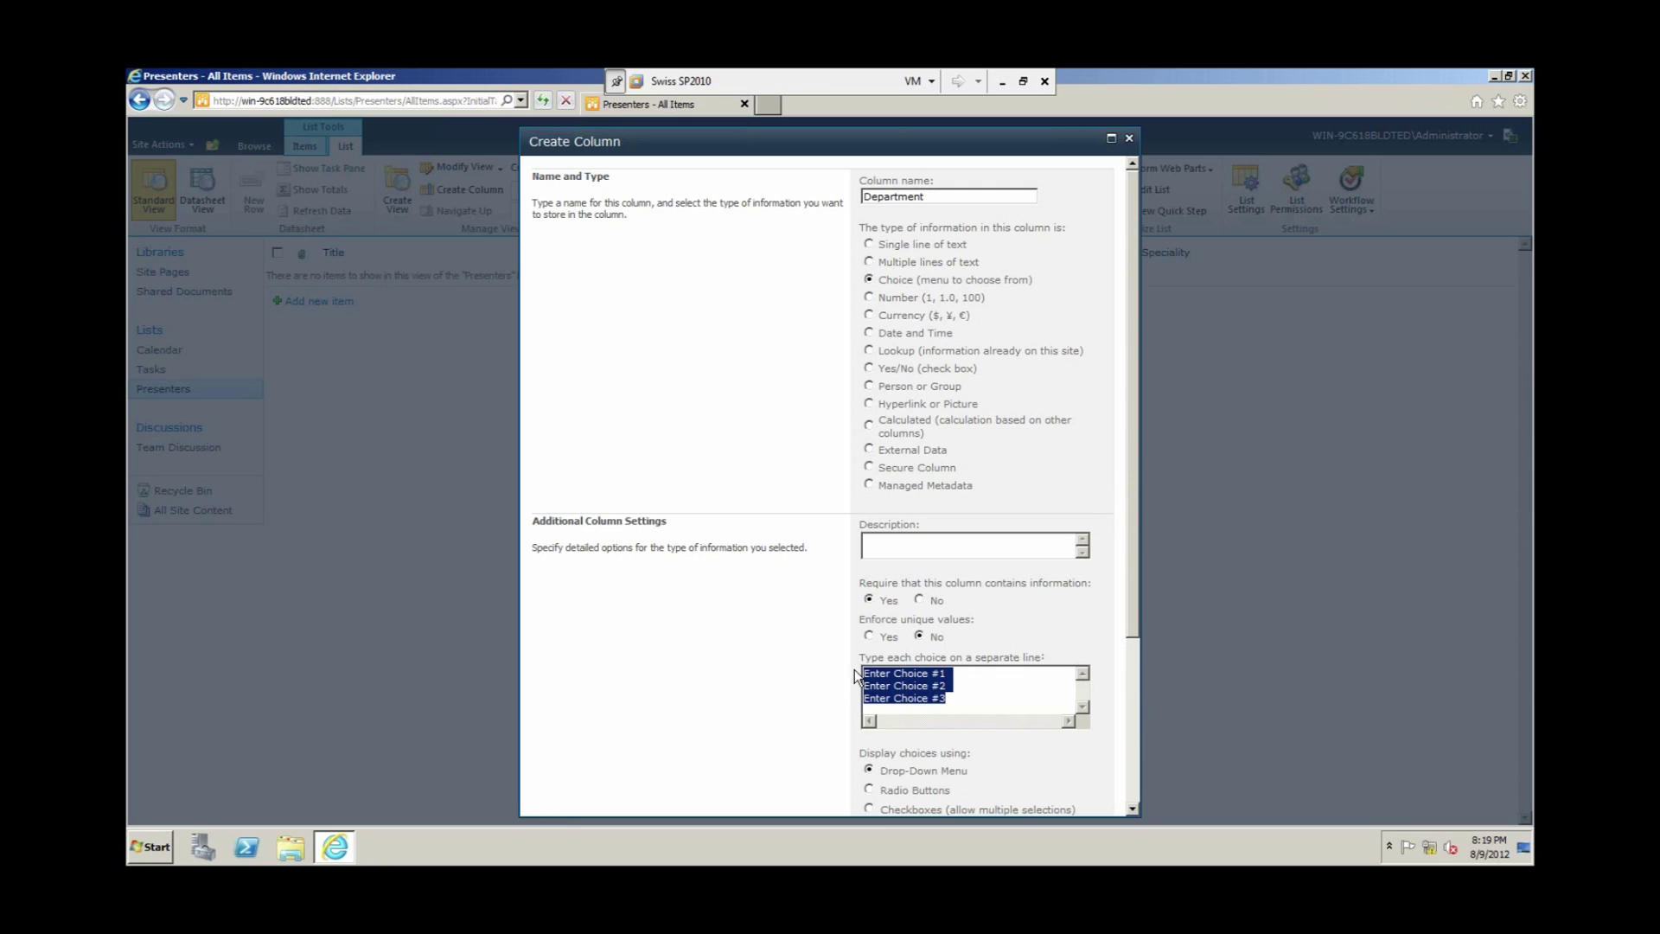
pyautogui.write('Infor')
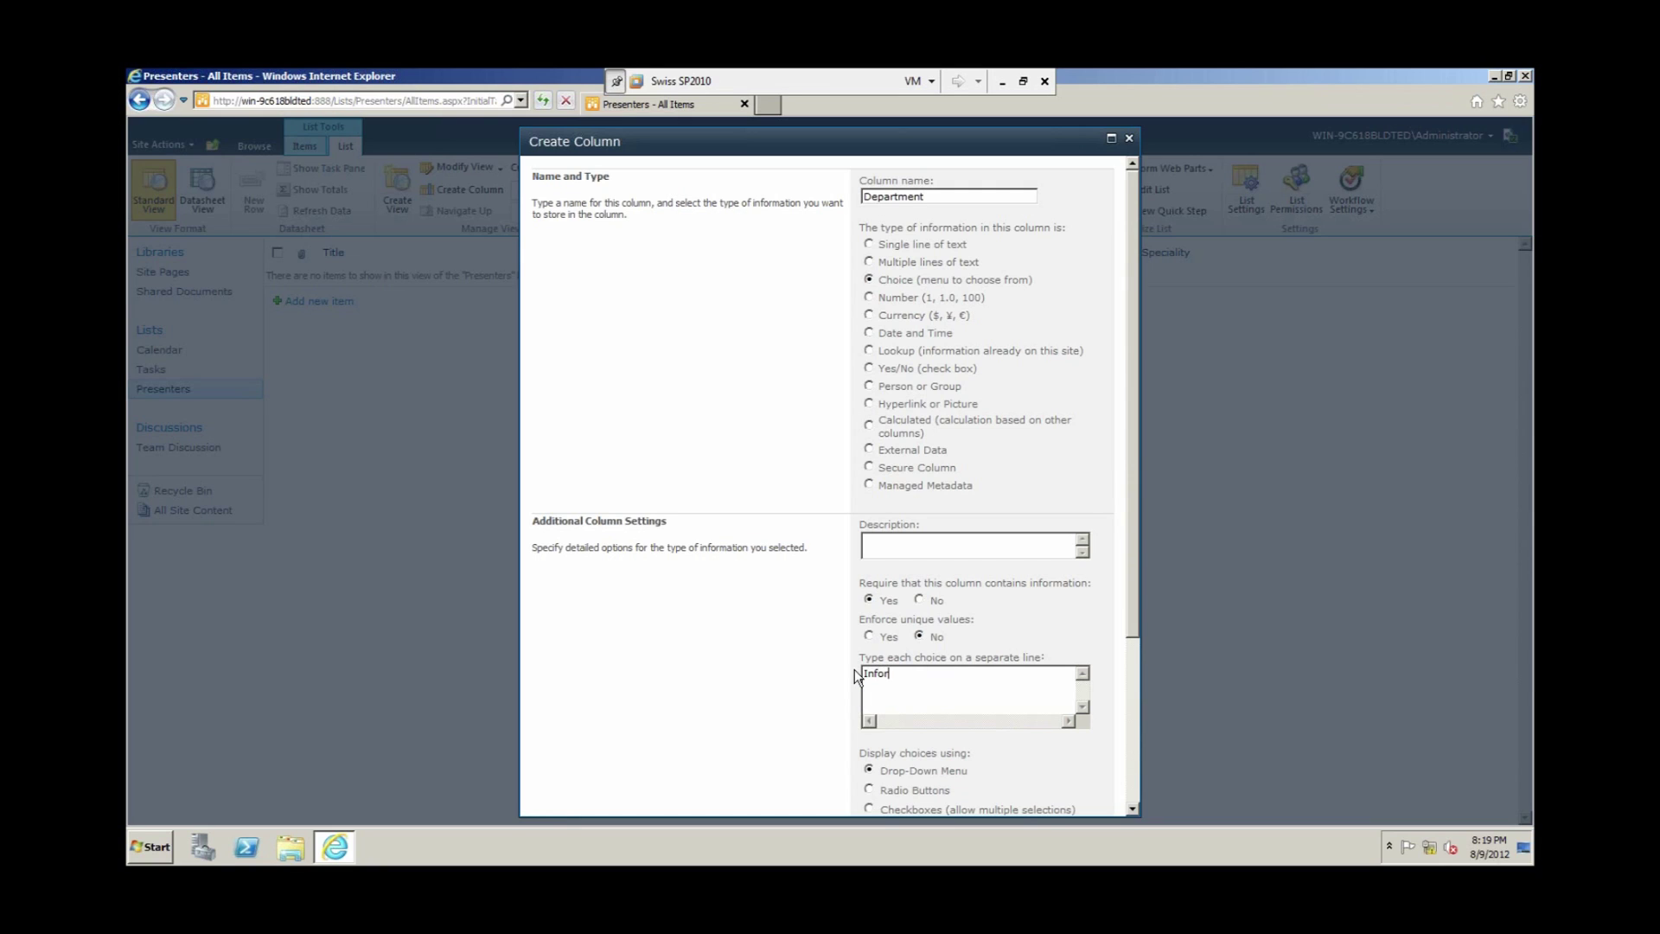
pyautogui.write('mation Services')
pyautogui.press('Return')
pyautogui.write('Finance')
pyautogui.press('Return')
pyautogui.write('Sales')
pyautogui.scroll(-3, 1129, 511)
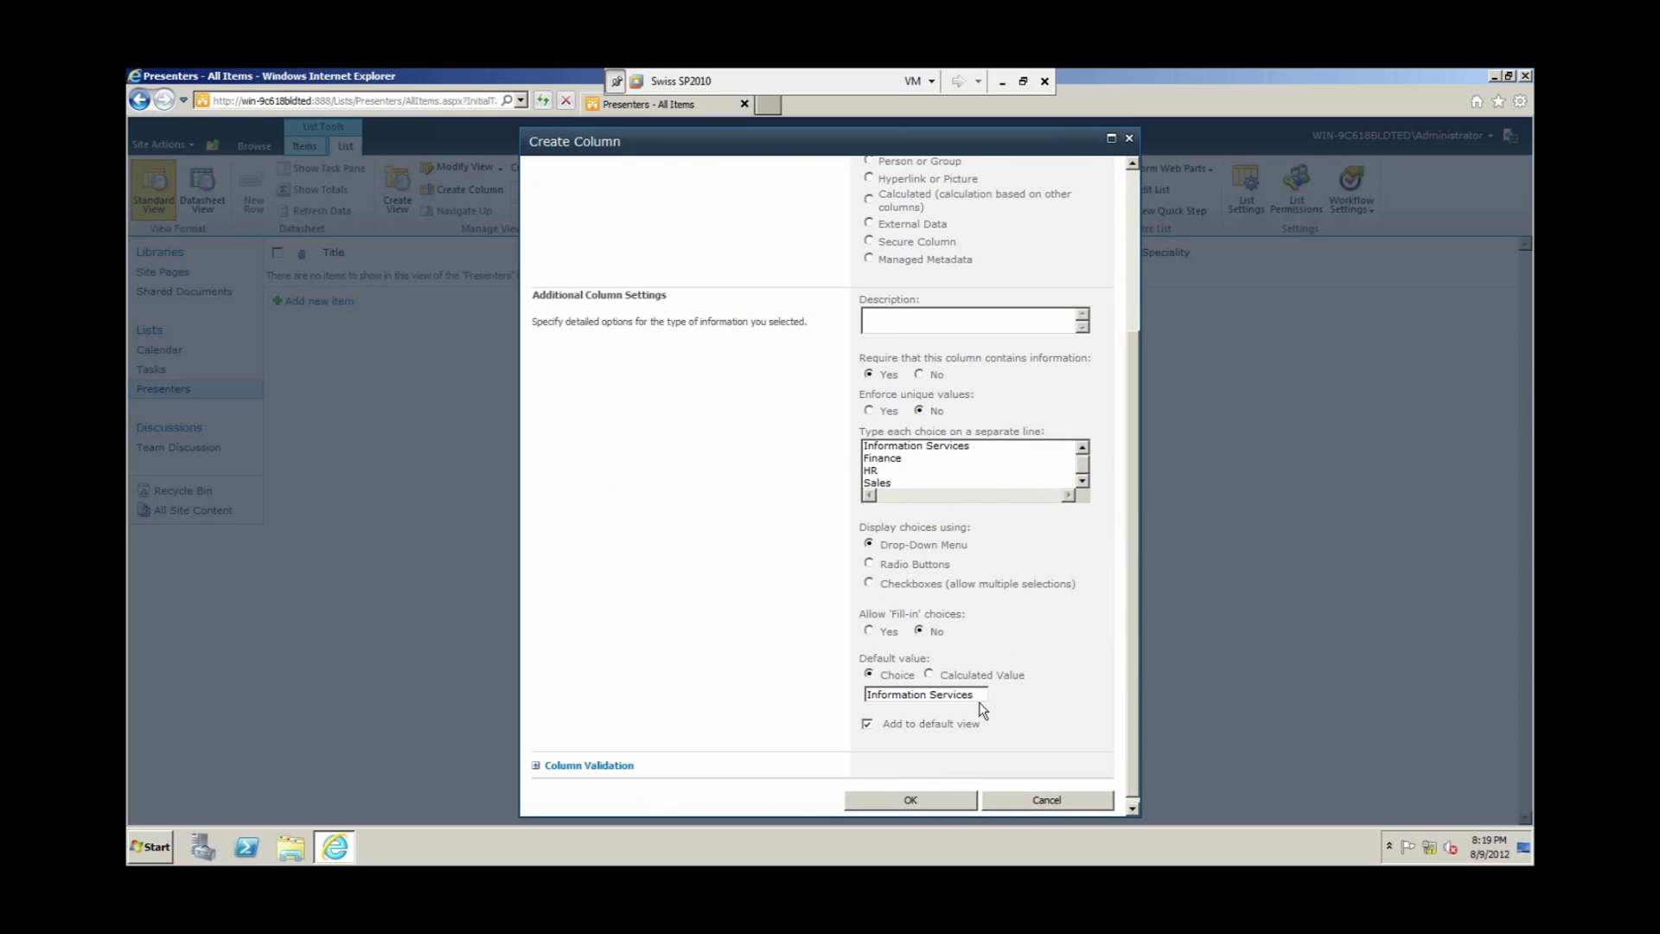
pyautogui.click(930, 804)
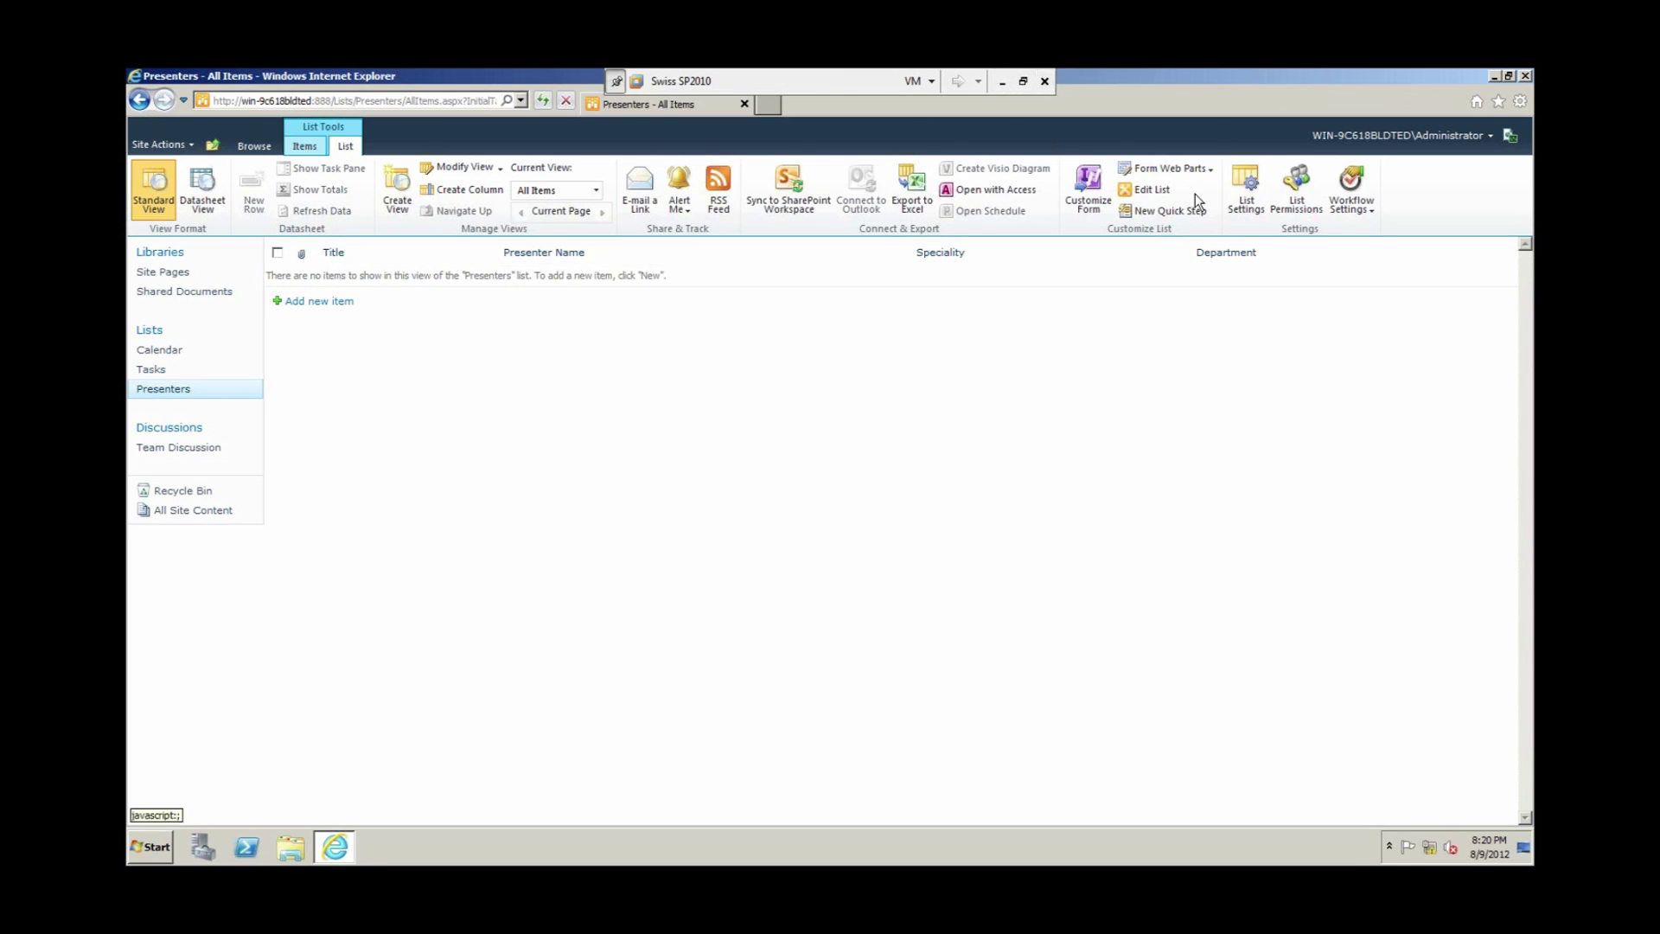
# Step: In List Settings, rename the Title column to Job Title and return to the Presenters list
pyautogui.click(1248, 192)
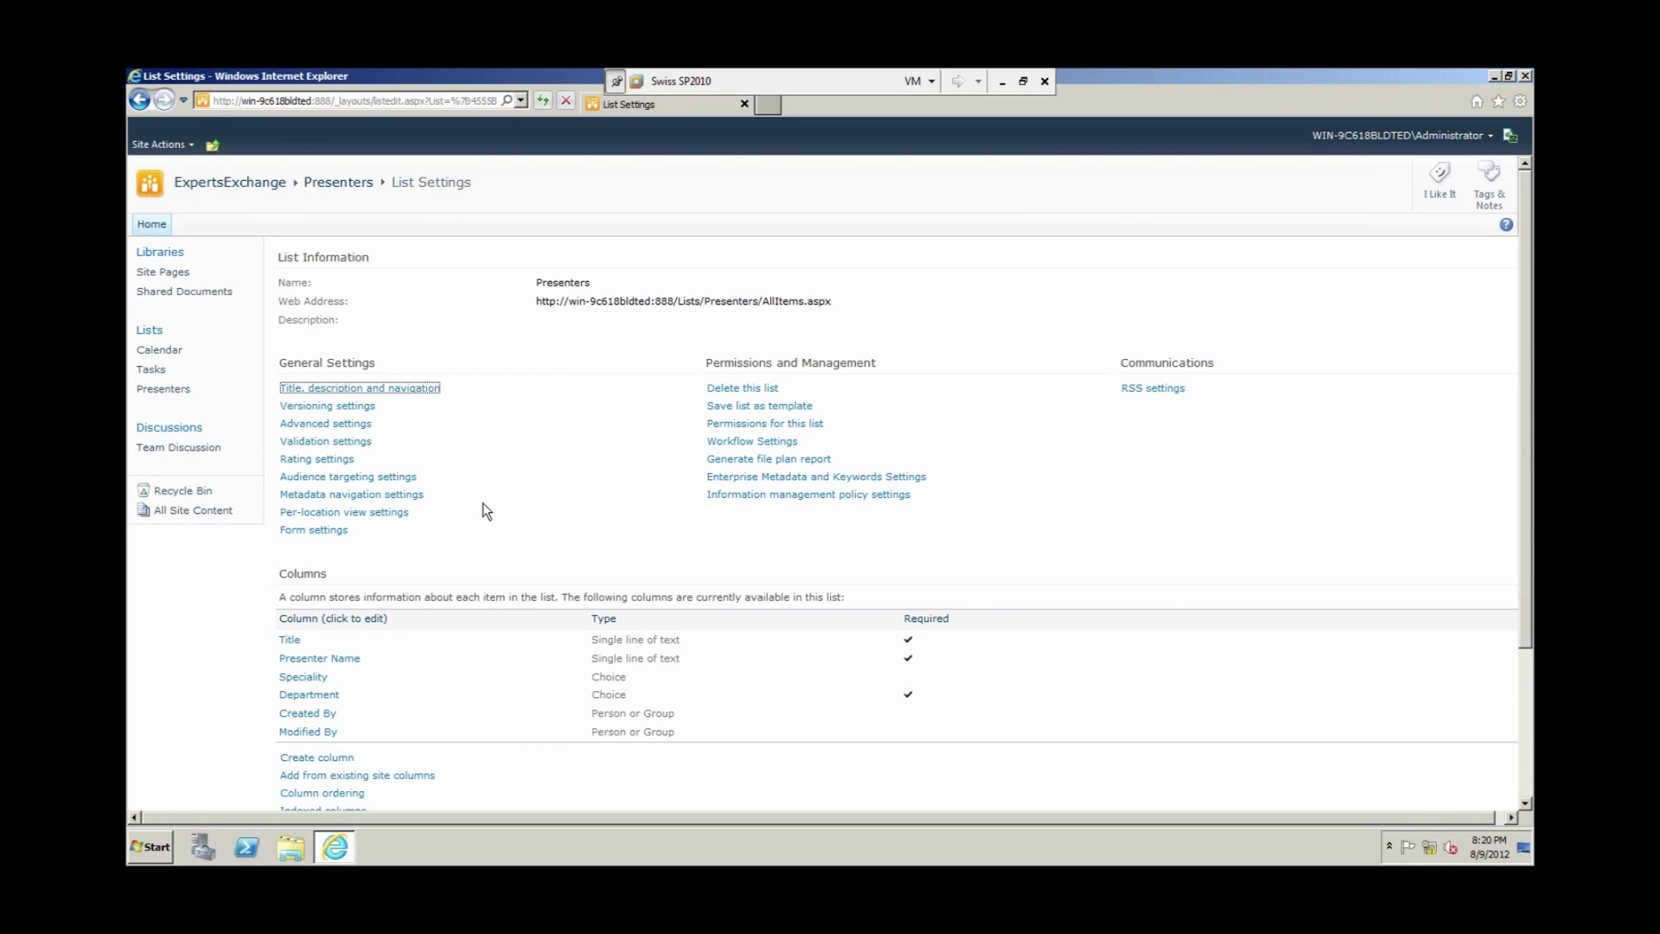
pyautogui.scroll(-2, 482, 505)
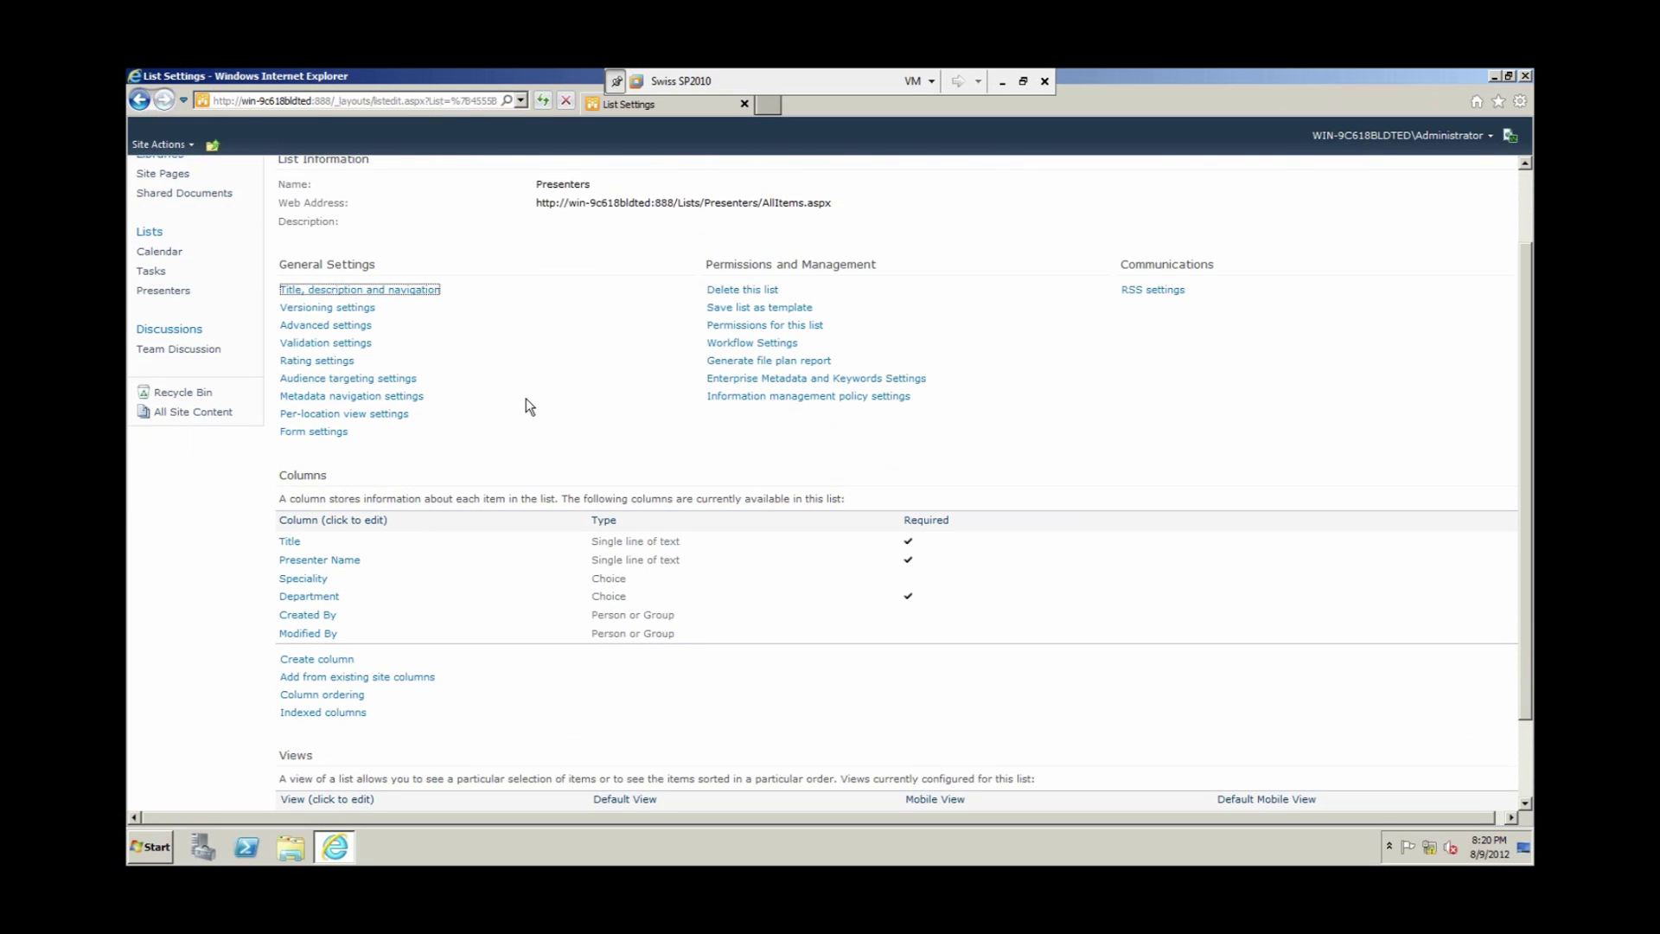
pyautogui.scroll(-2, 524, 403)
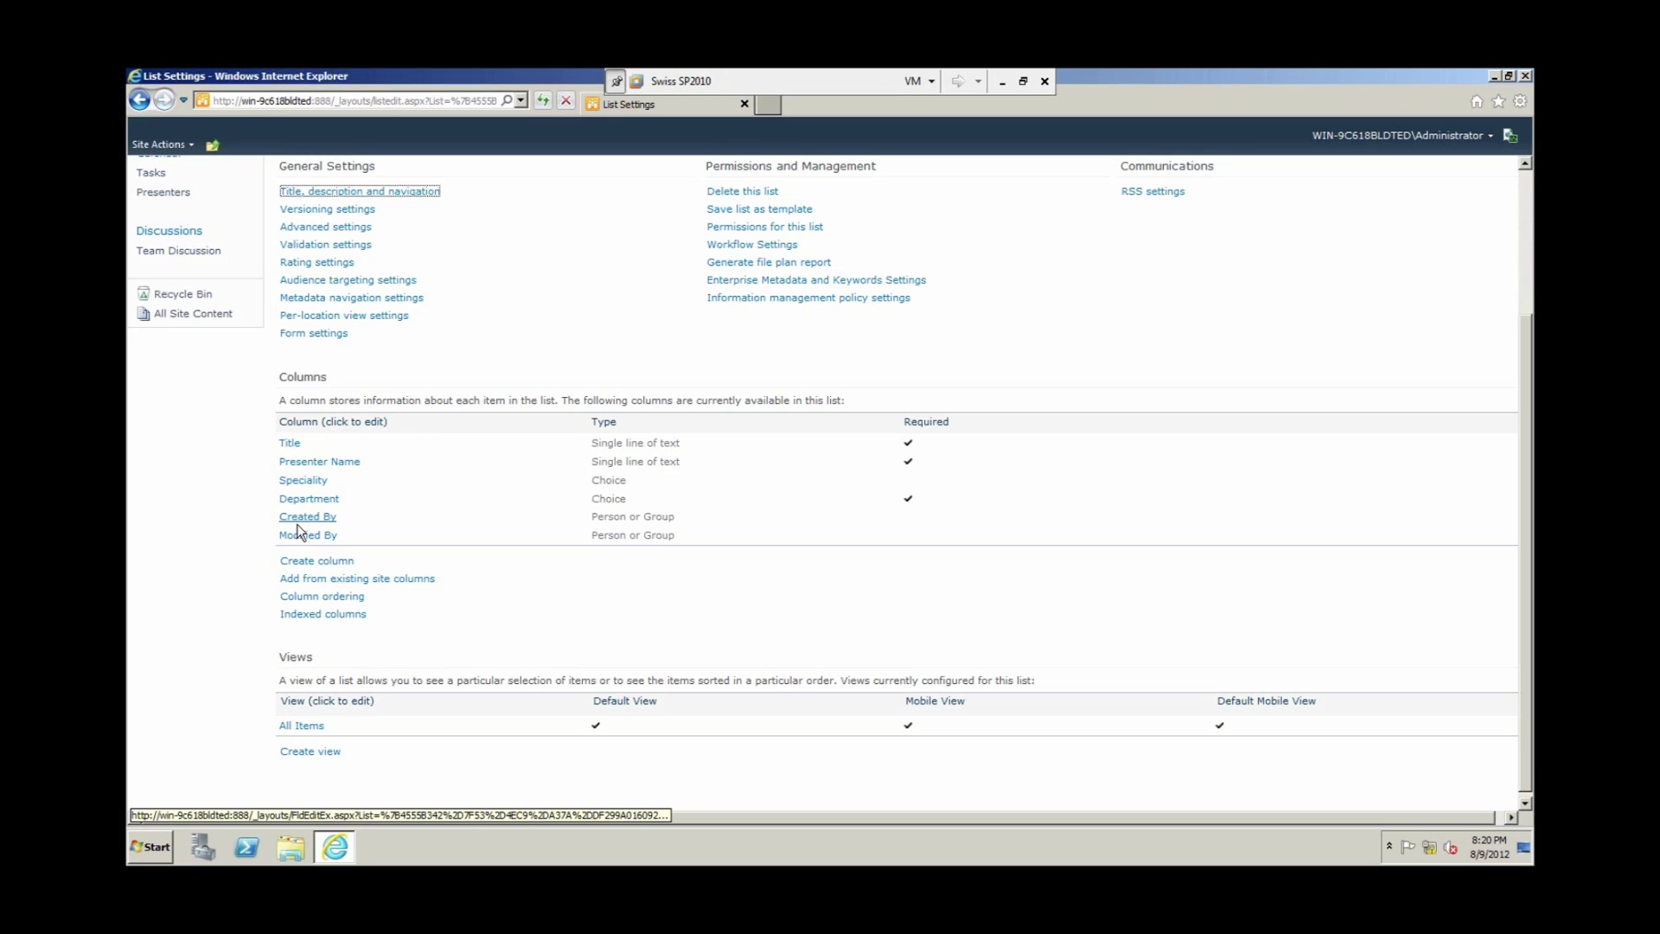
pyautogui.click(290, 443)
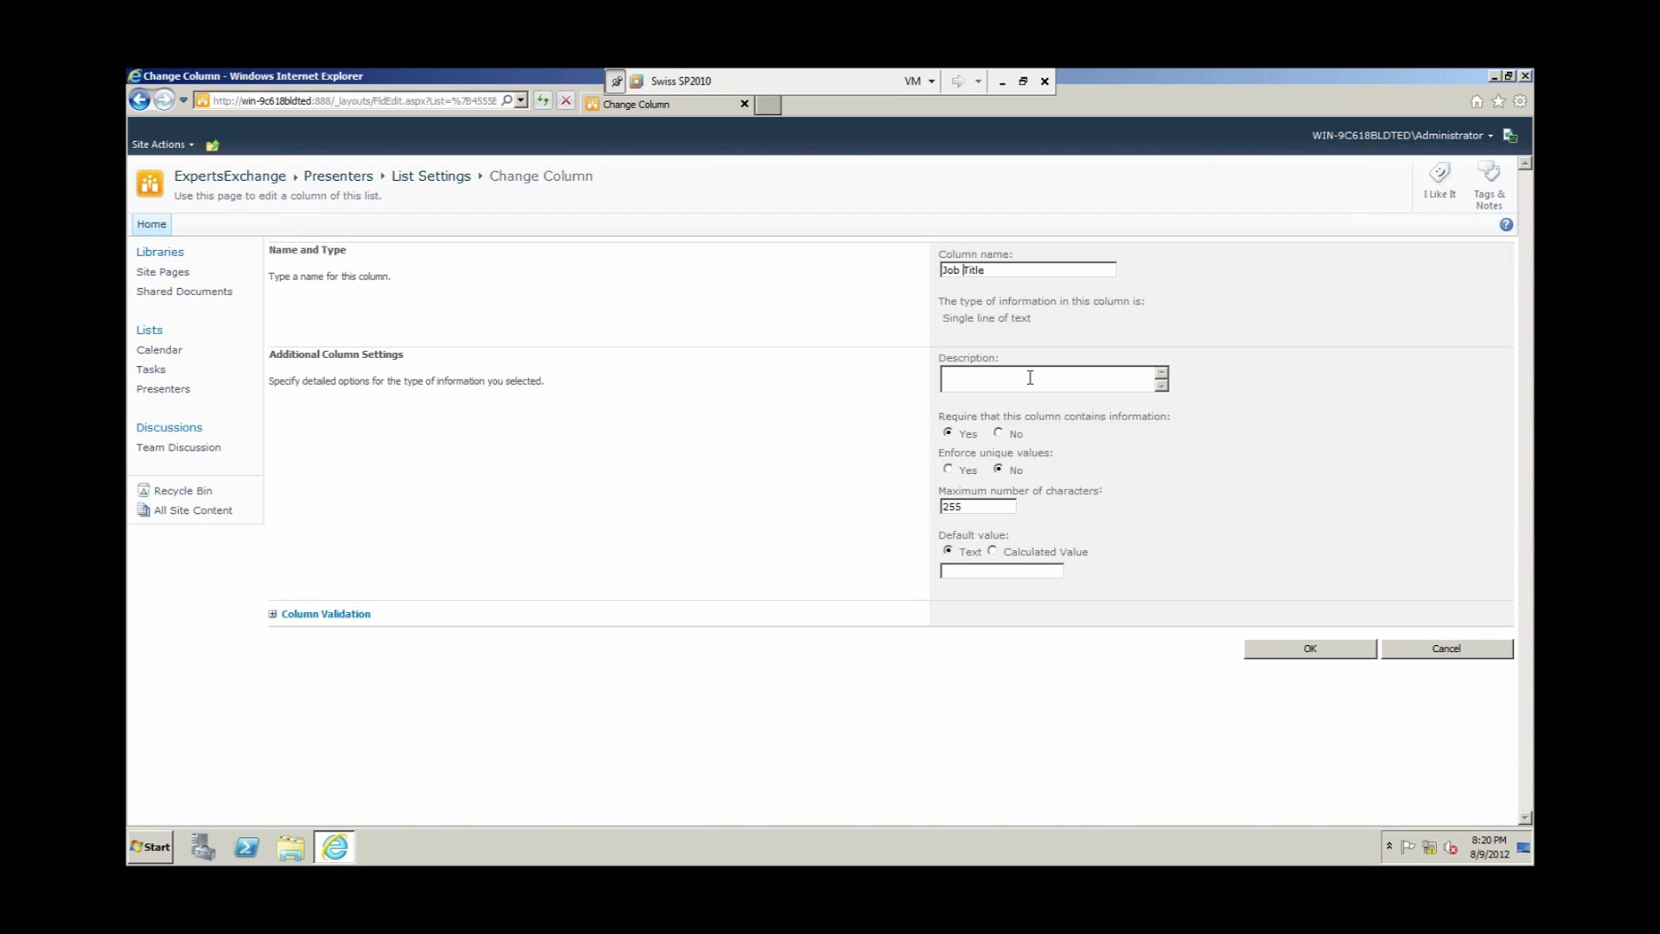
pyautogui.click(1300, 650)
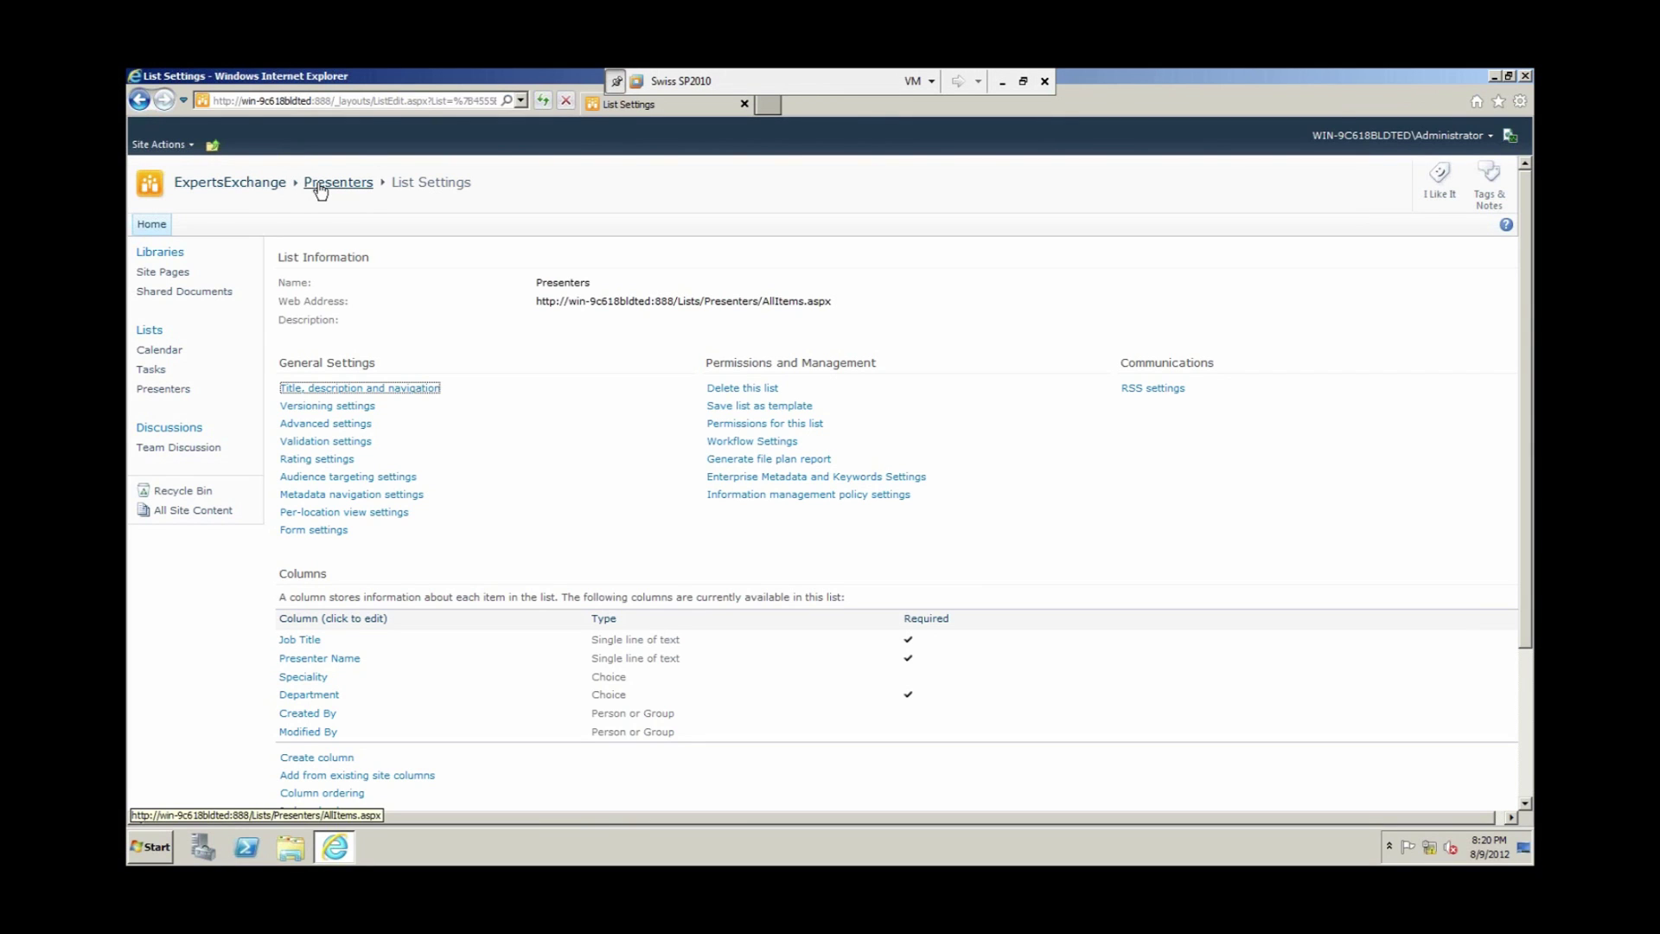
pyautogui.click(320, 186)
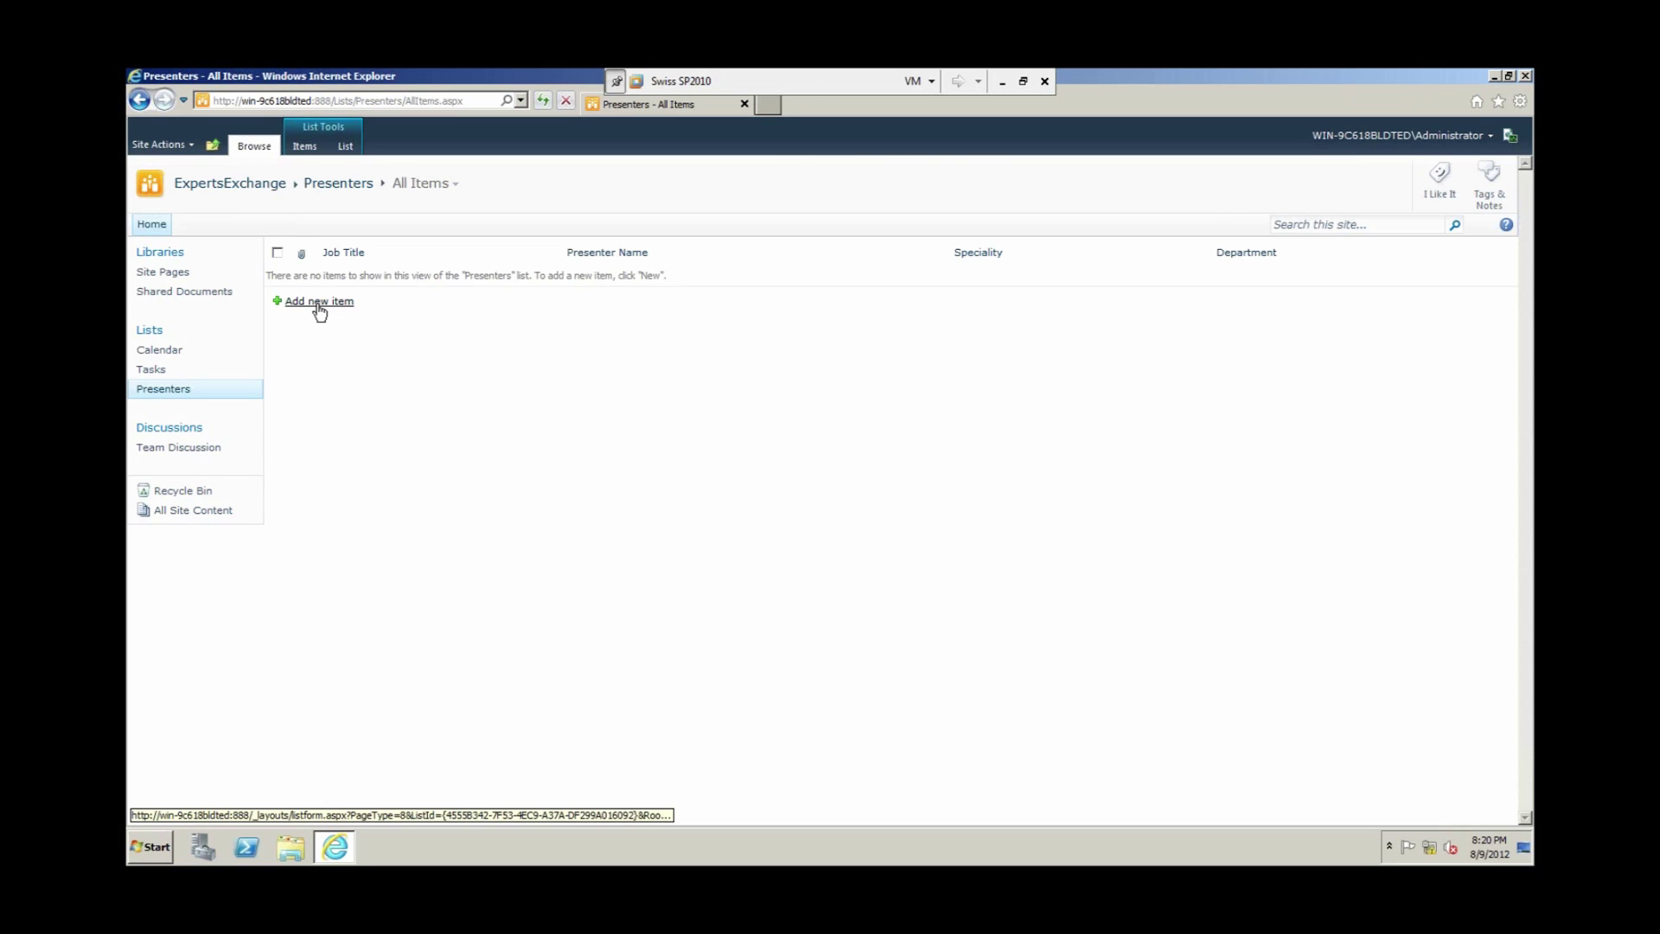
# Step: Save a new Consultant item with the presenter's name and .NET and SharePoint specialities
pyautogui.click(318, 302)
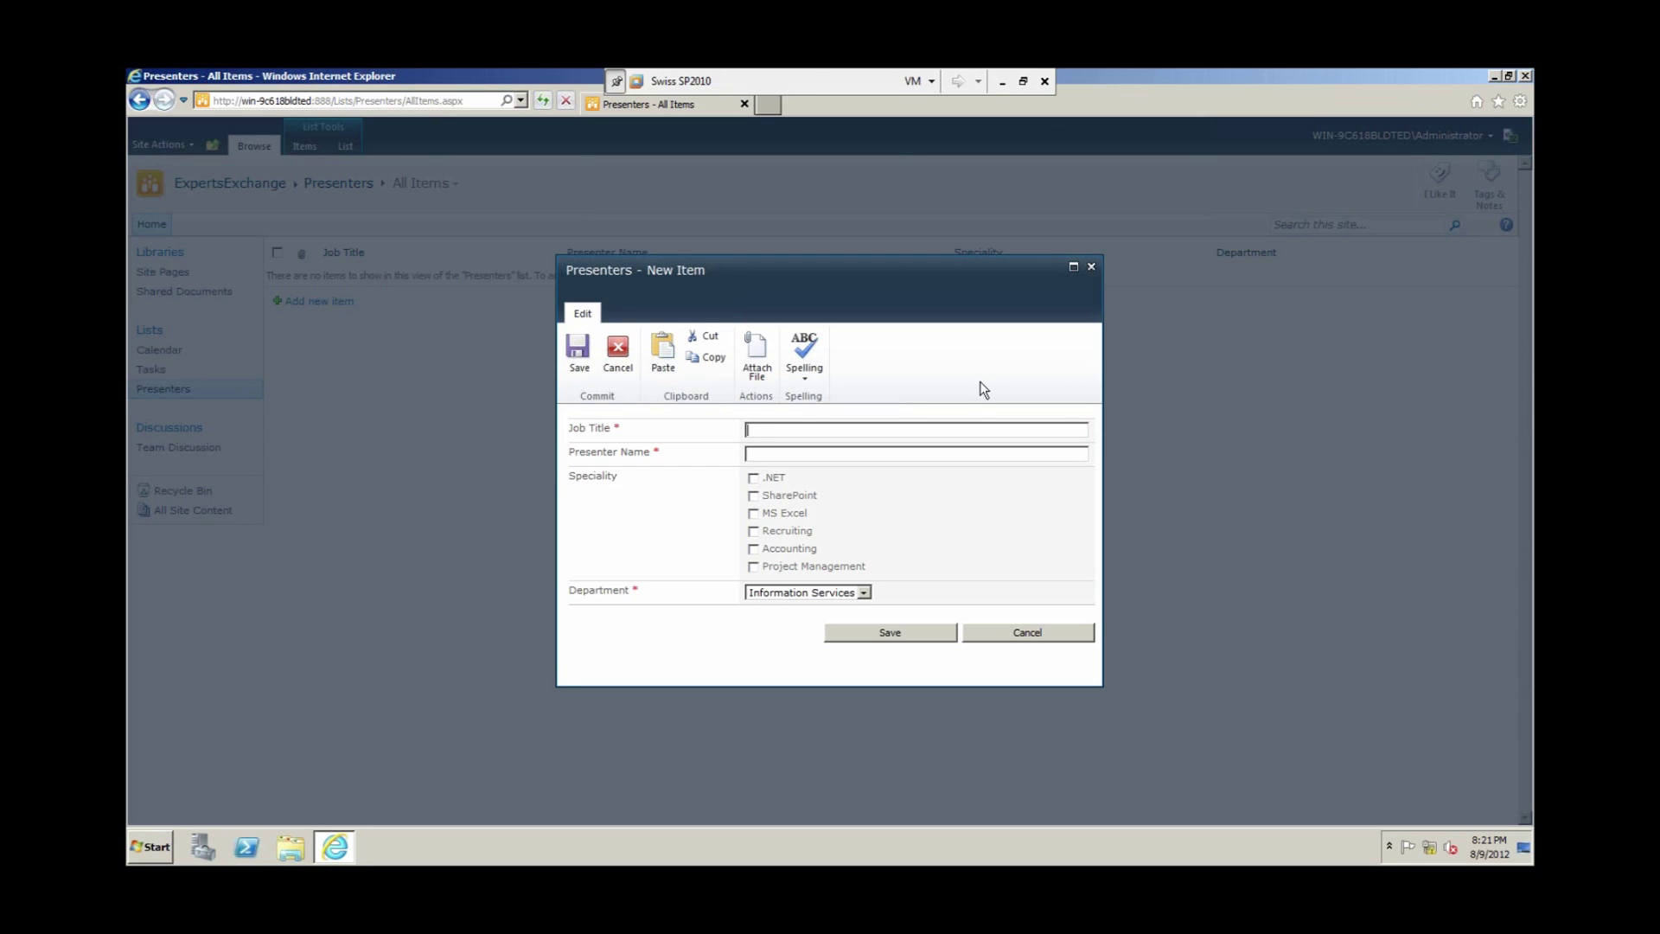
pyautogui.write('Consu')
pyautogui.write('l')
pyautogui.write('tant')
pyautogui.click(754, 478)
pyautogui.click(754, 497)
pyautogui.click(883, 634)
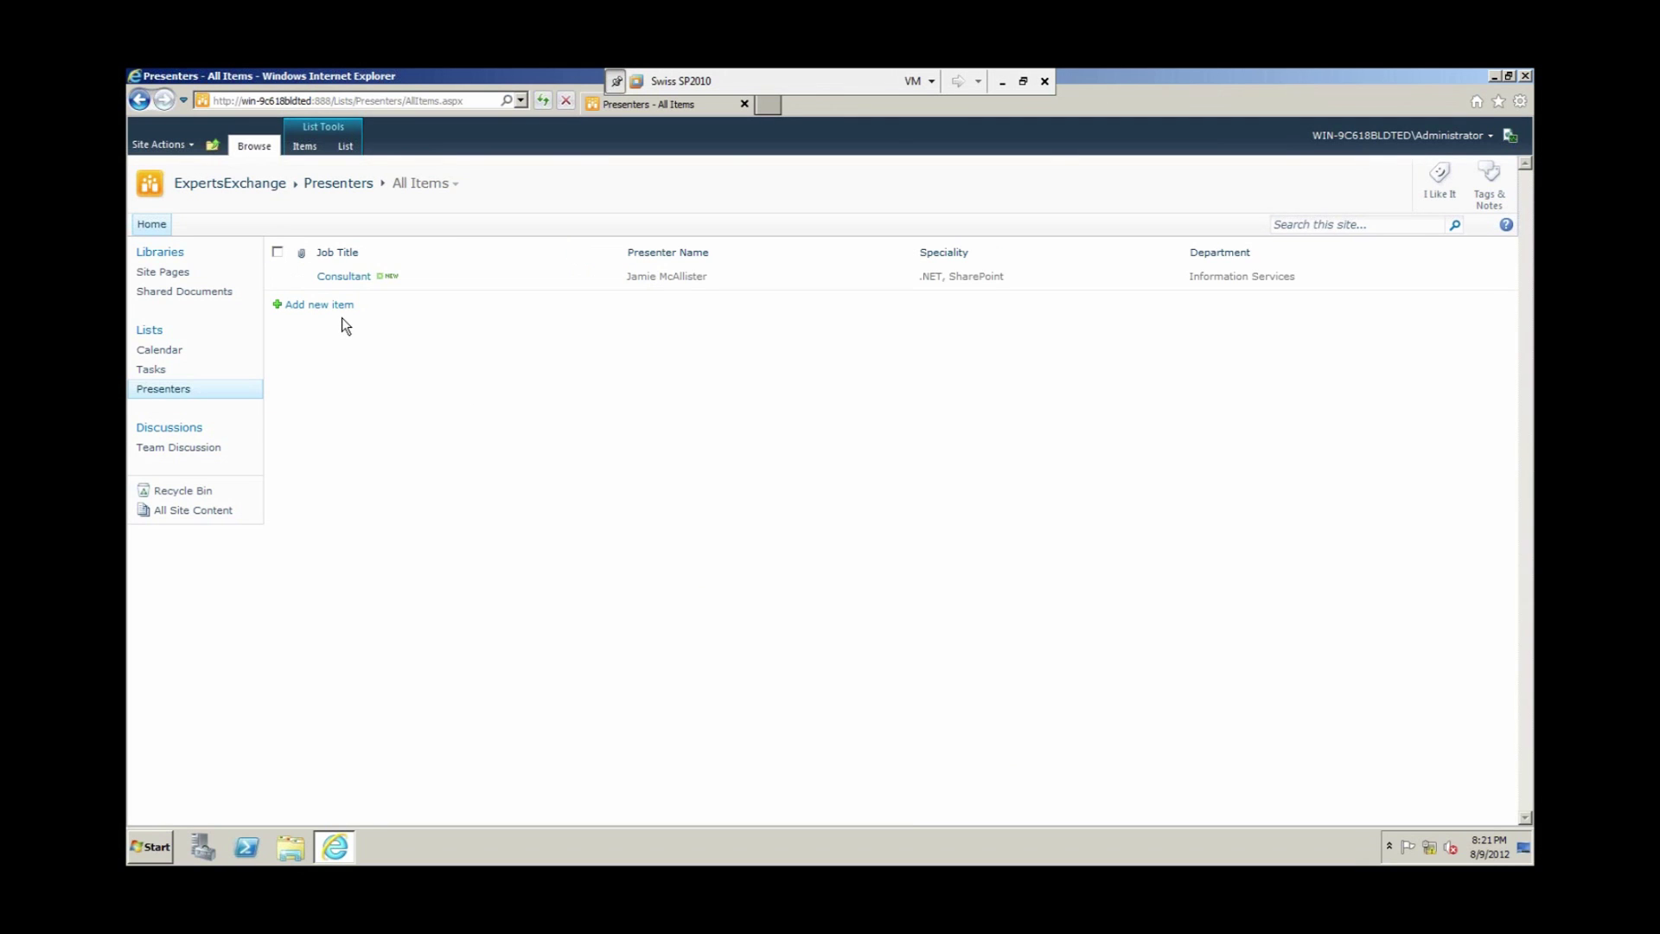
# Step: Add a Sales Agent presenter with the presenter's name, MS Excel speciality and Sales department
pyautogui.click(337, 307)
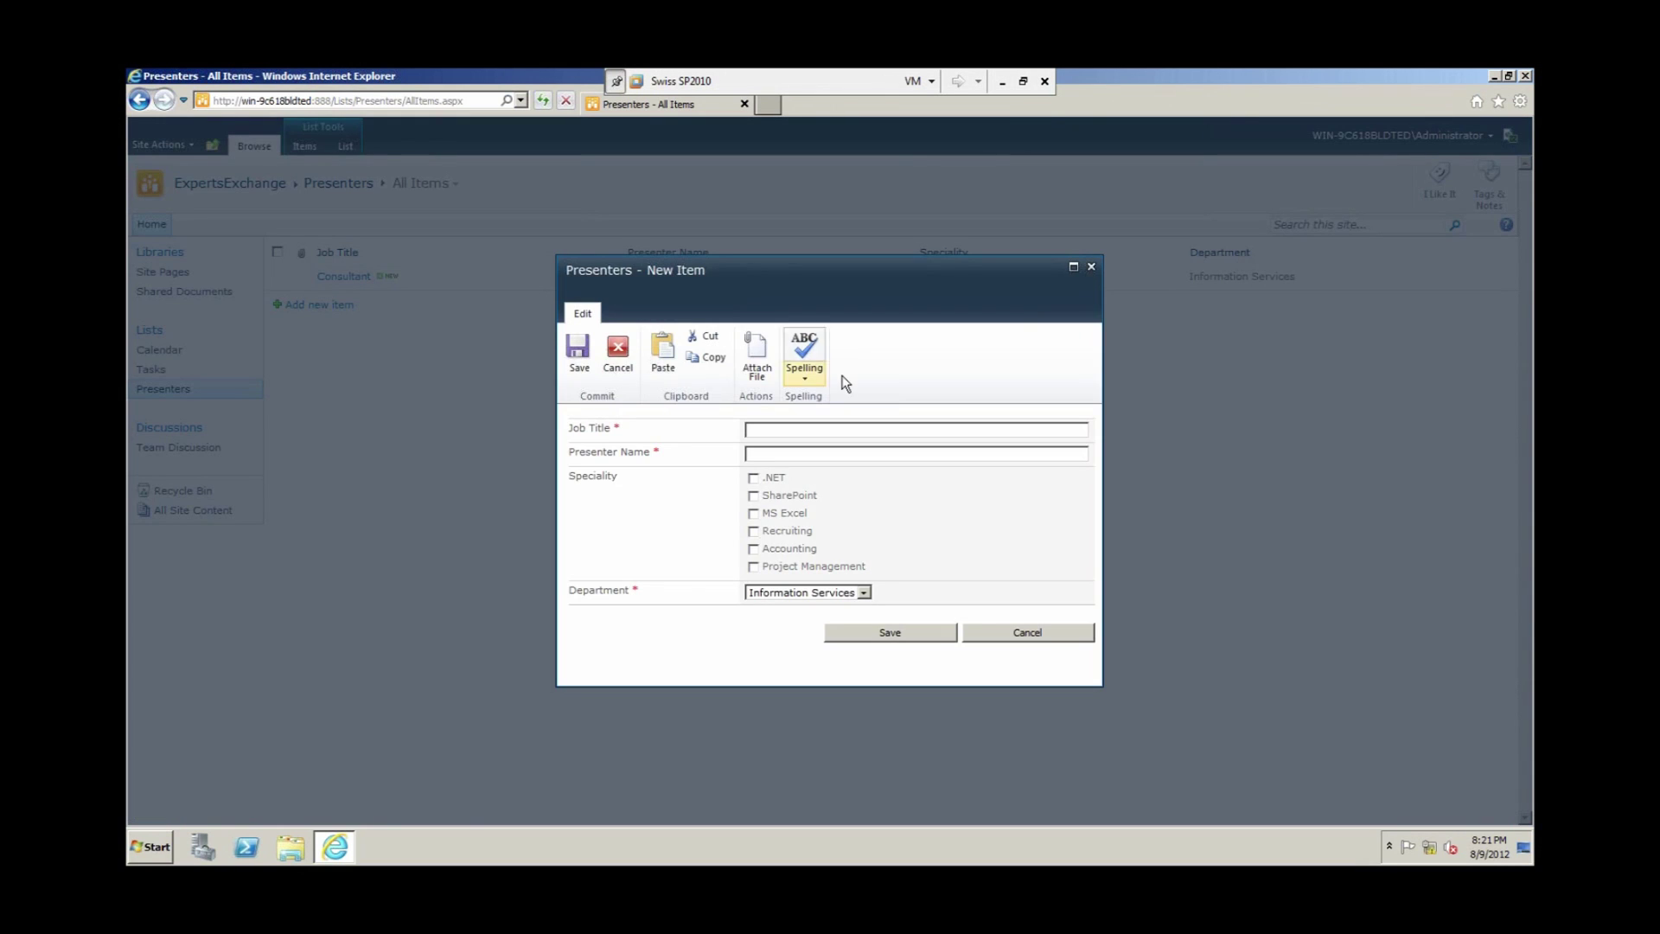
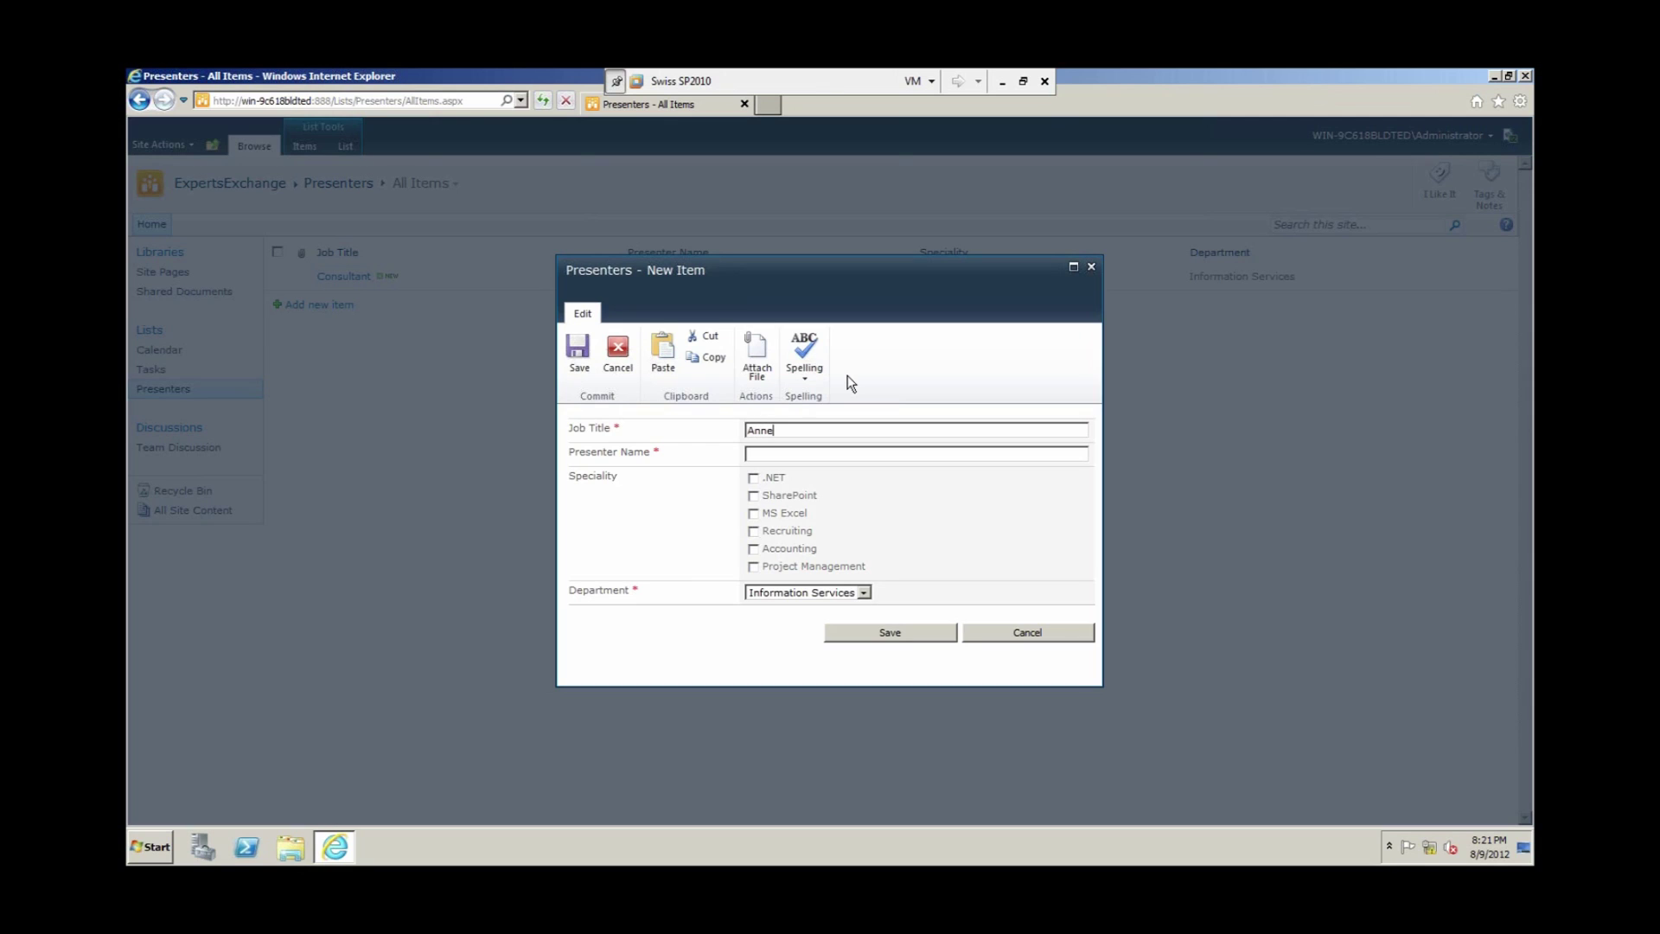
pyautogui.hotkey('ctrl', 'shift', 'Left')
pyautogui.hotkey('ctrl', 'shift', 'Left')
pyautogui.hotkey('ctrl', 'c')
pyautogui.press('Delete')
pyautogui.write('Sales Agent')
pyautogui.click(794, 453)
pyautogui.hotkey('ctrl', 'v')
pyautogui.click(755, 515)
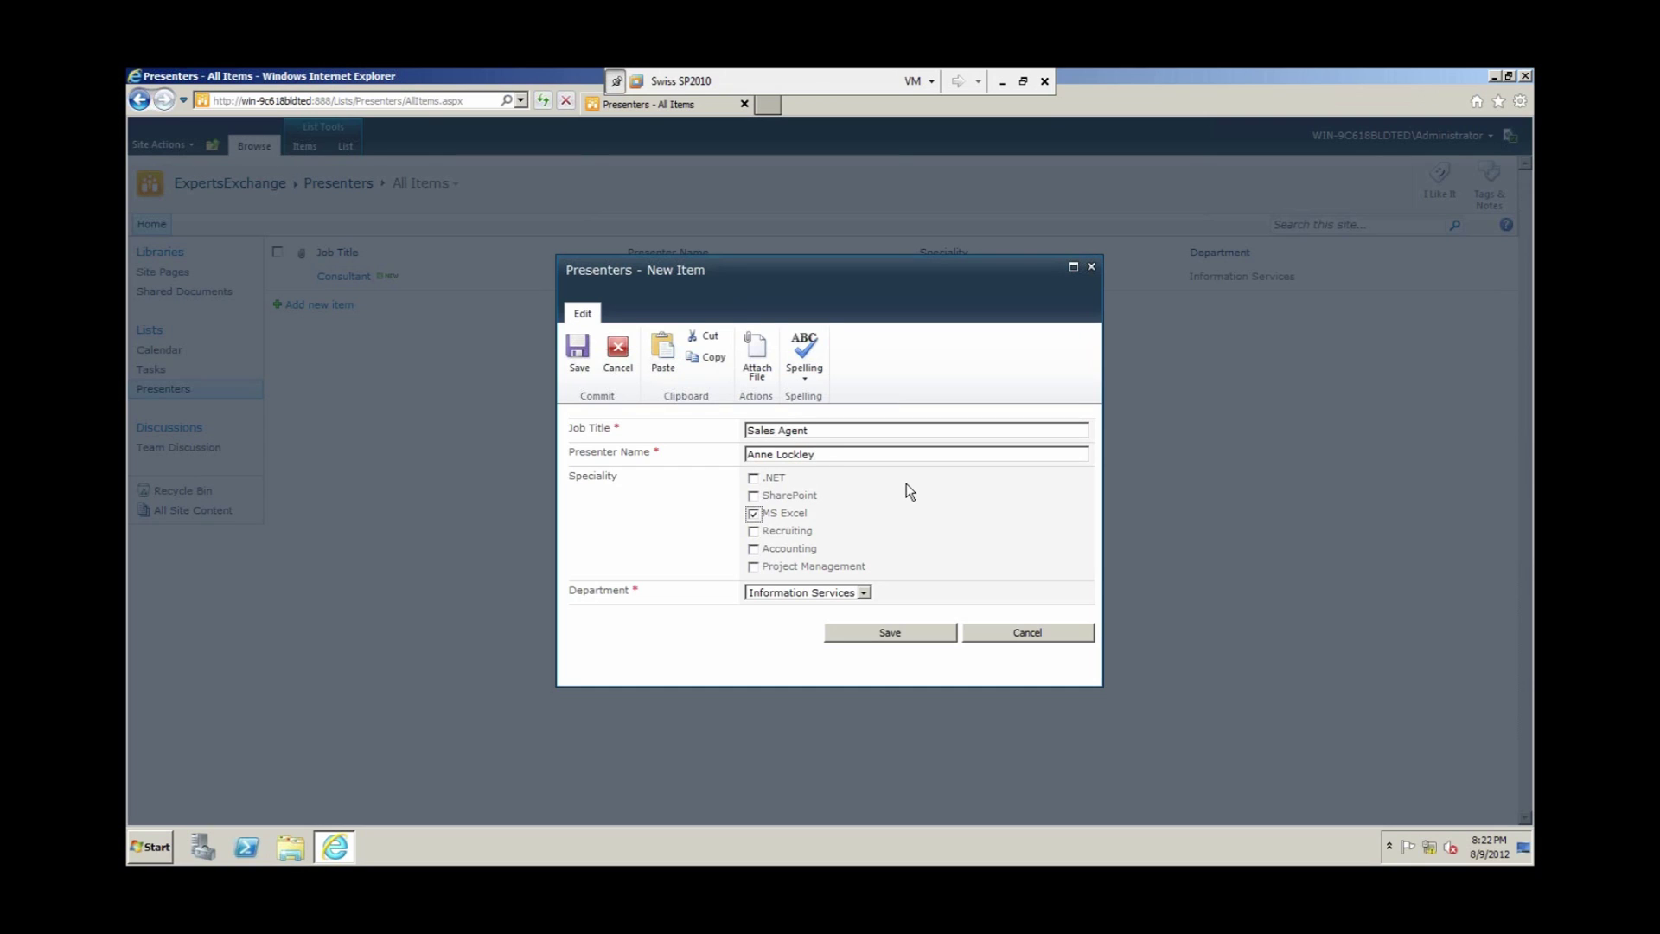
pyautogui.click(864, 593)
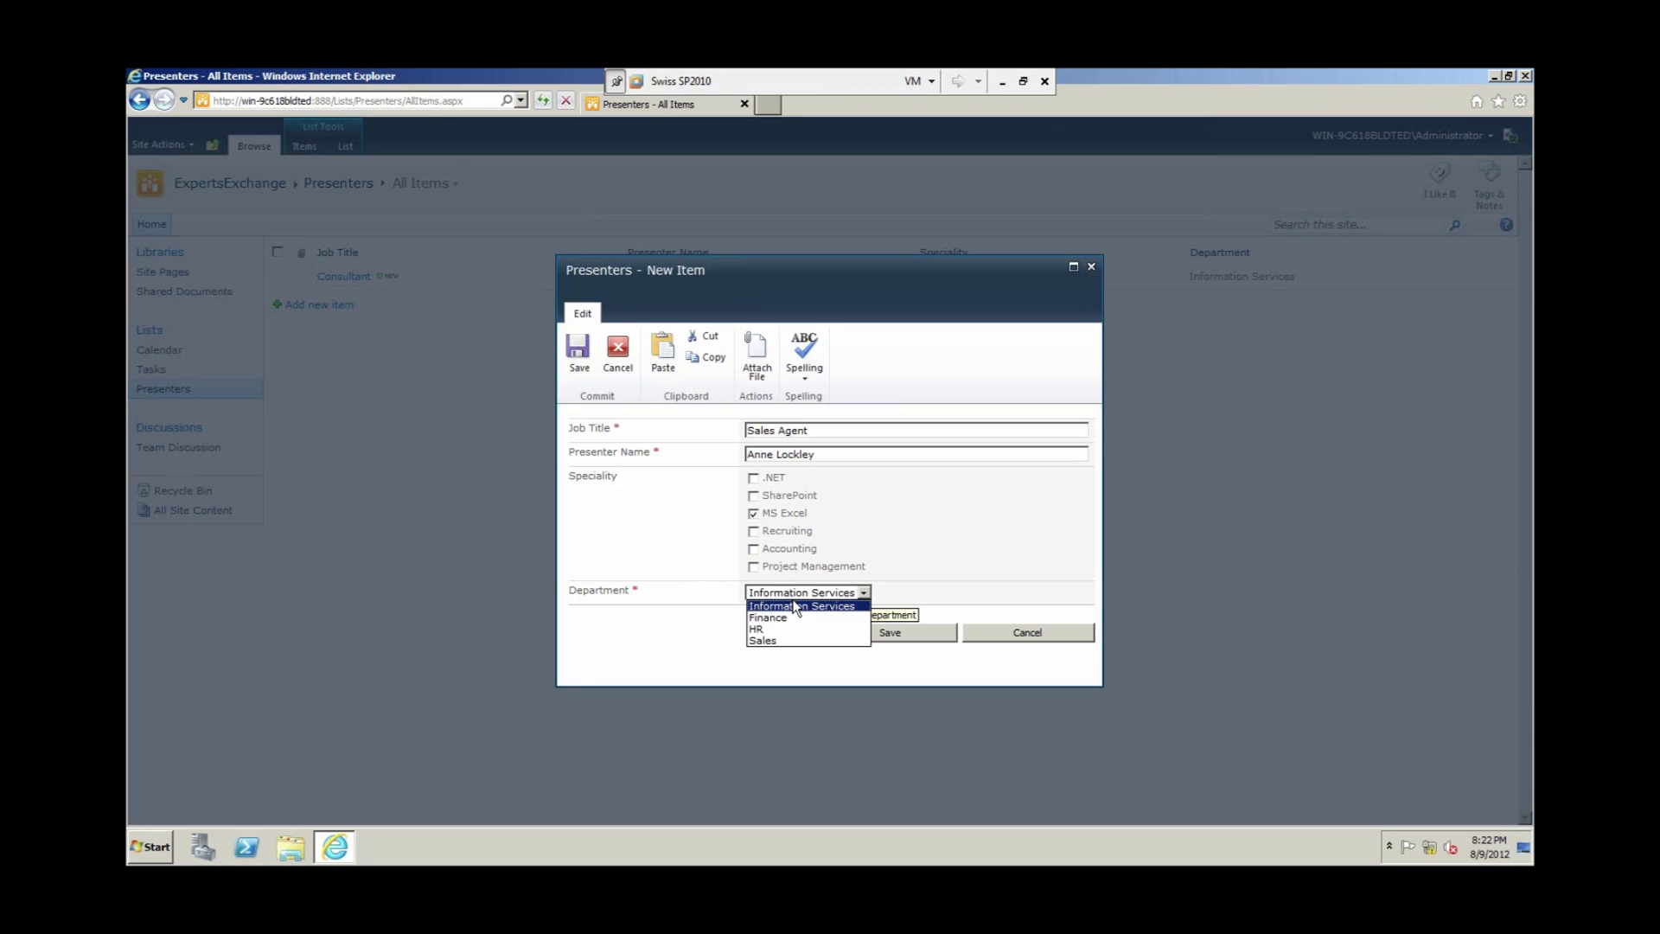
pyautogui.click(783, 640)
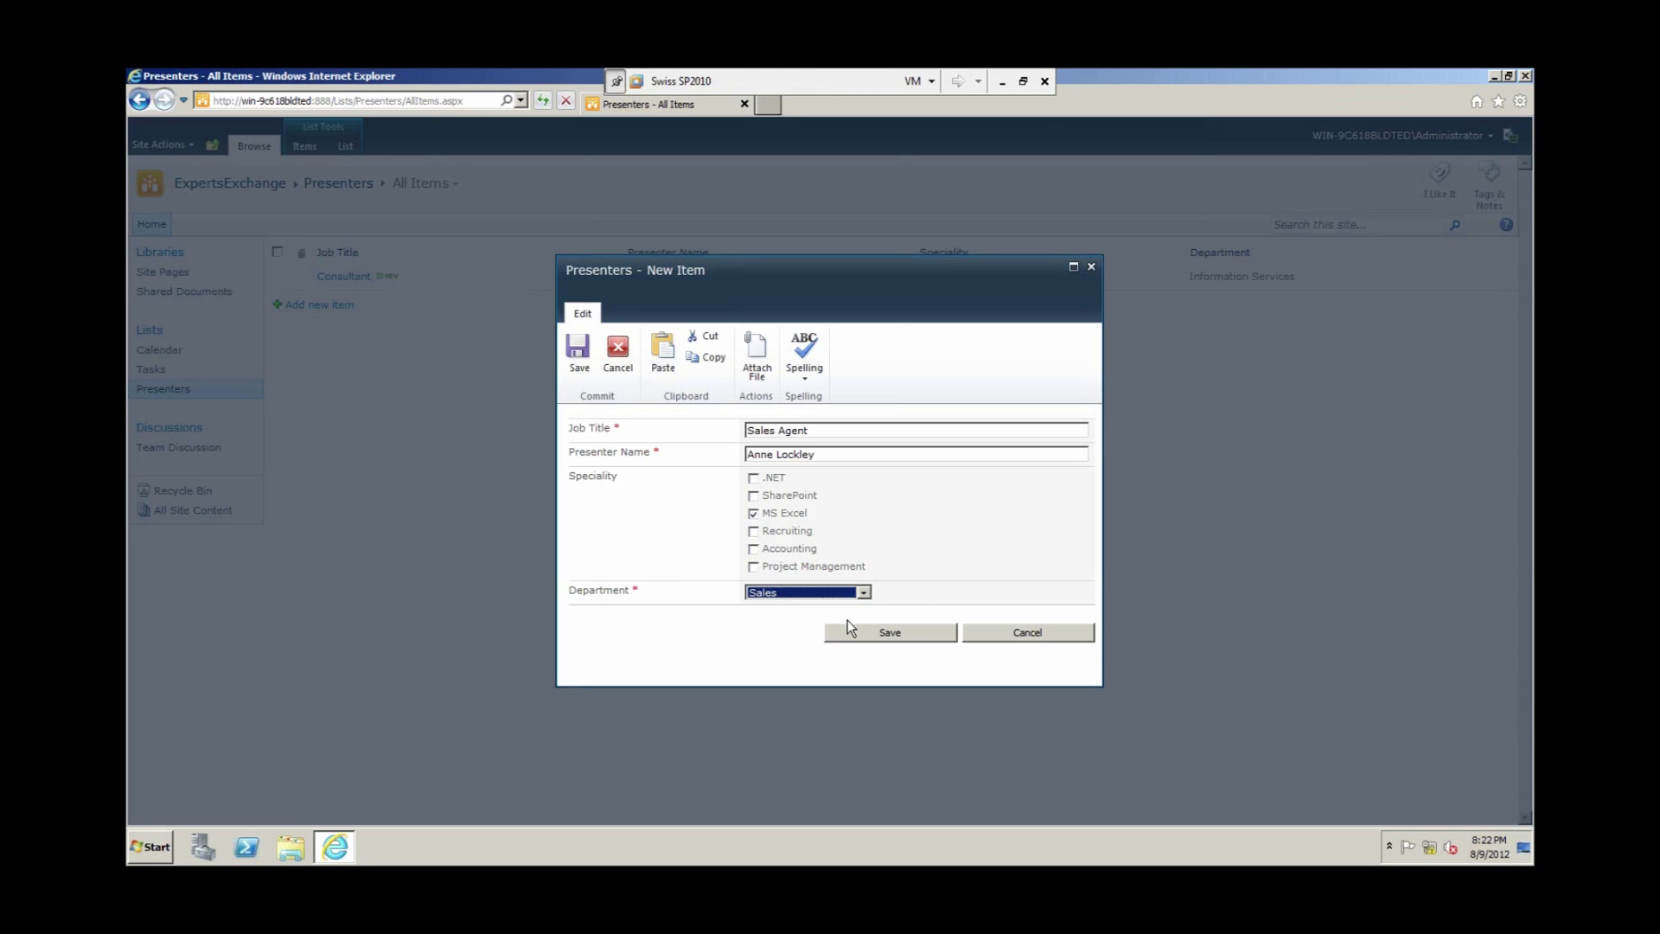
pyautogui.click(856, 637)
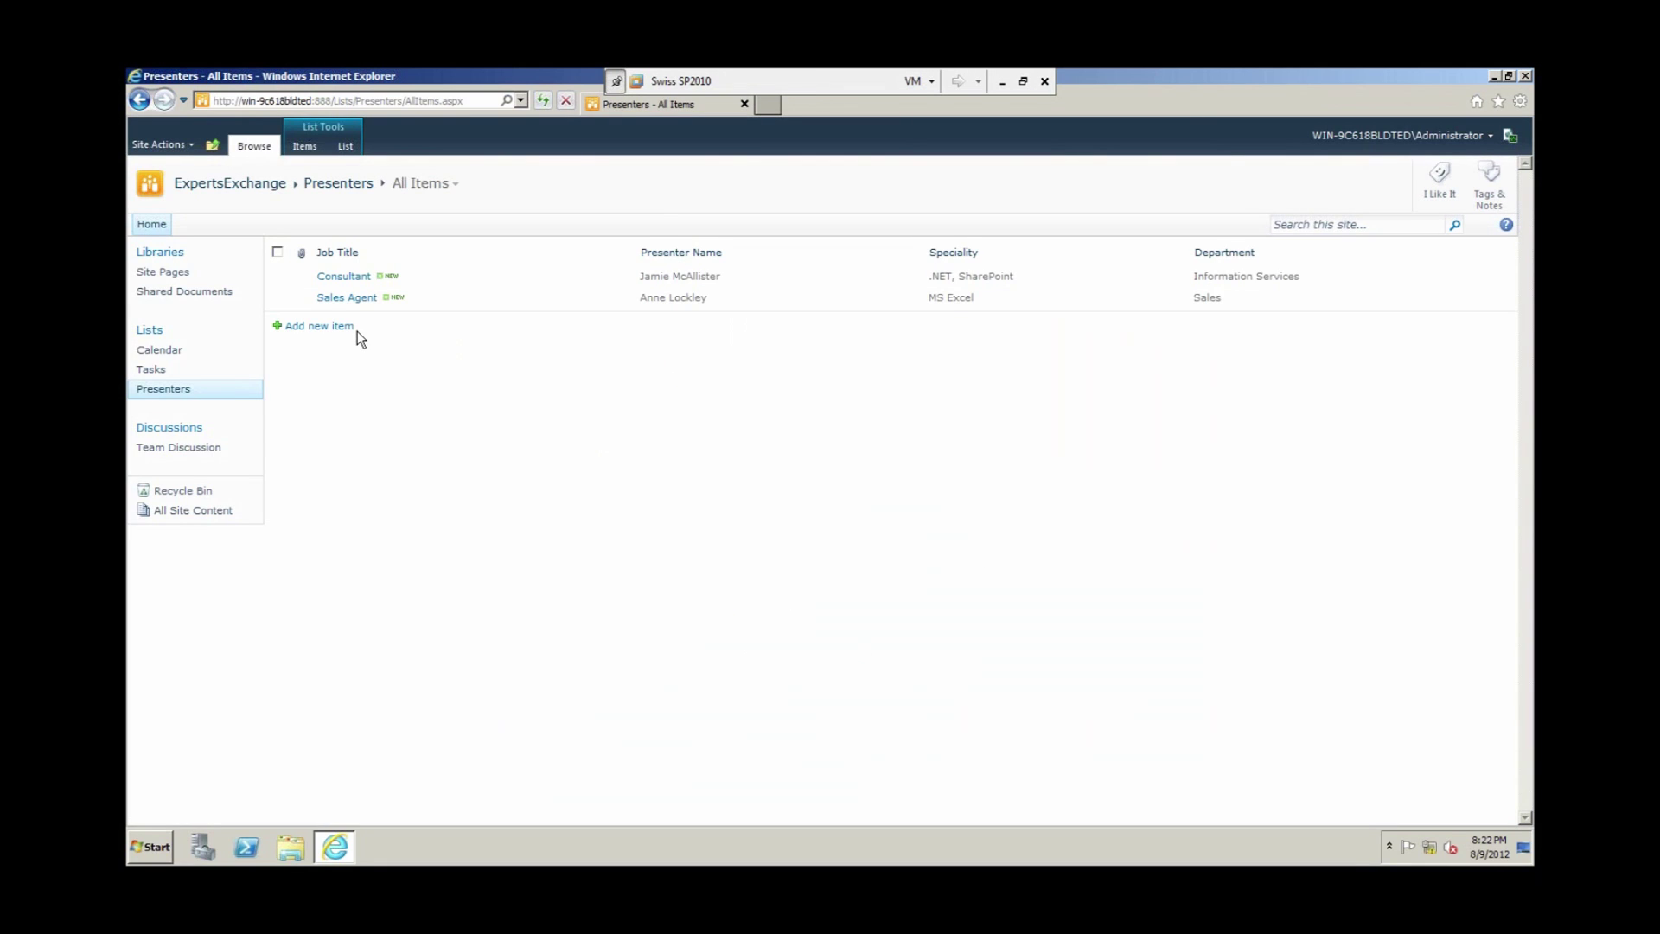
# Step: Add a Professional Presenter with the presenter's name, Recruiting speciality and Finance department
pyautogui.click(350, 329)
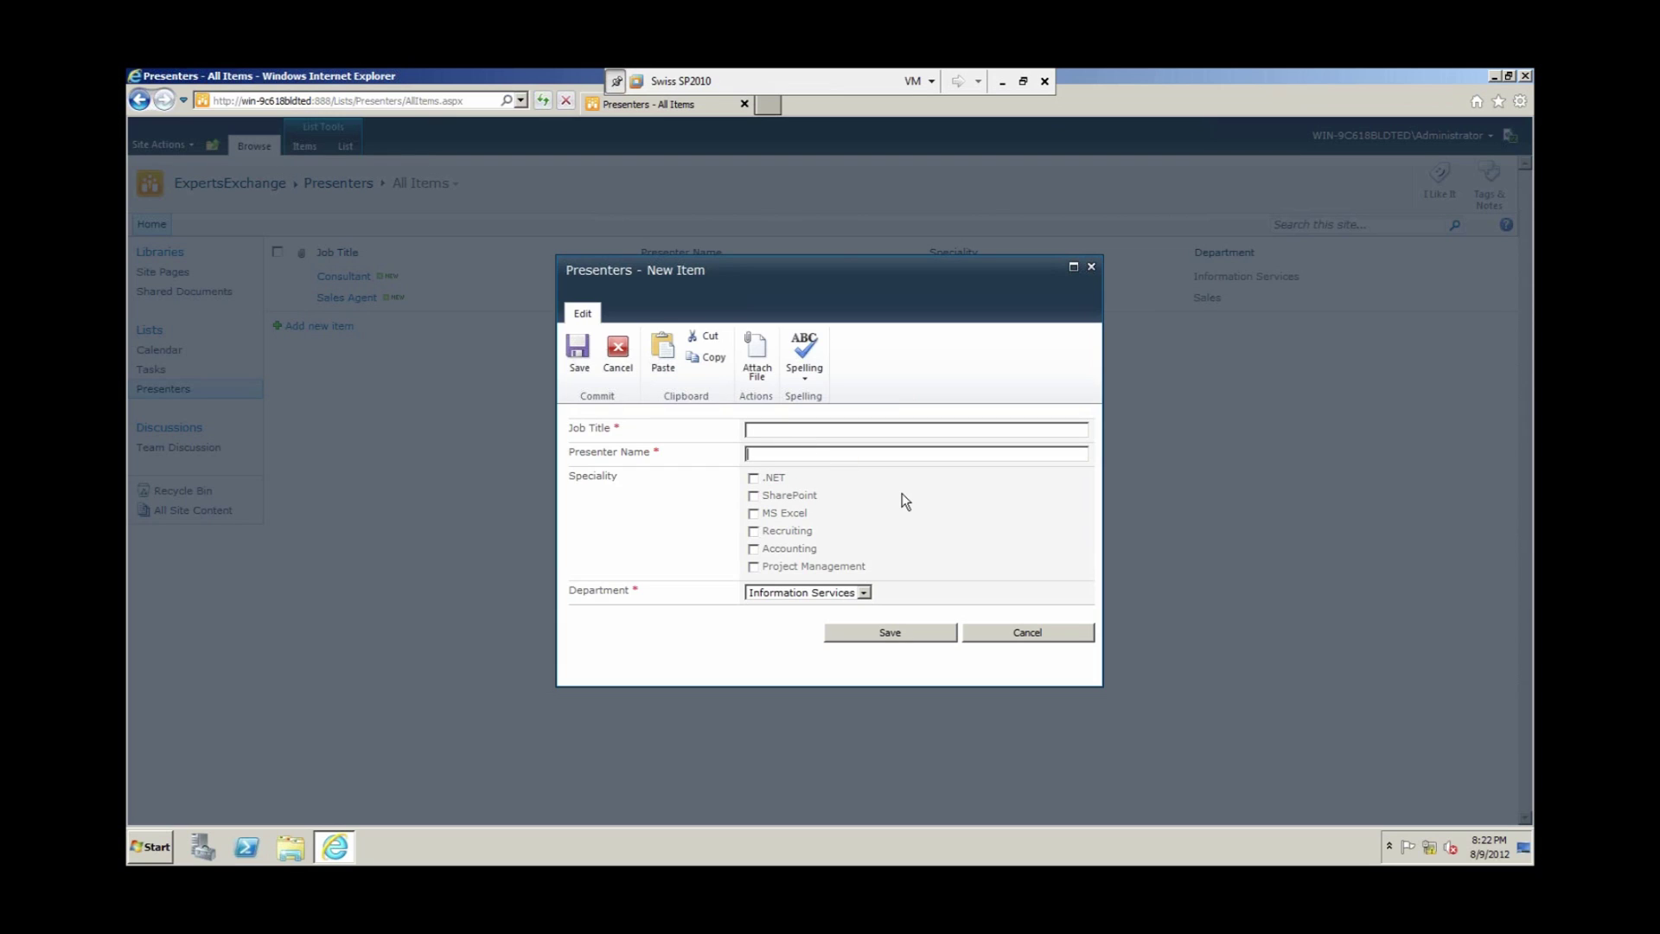
pyautogui.click(826, 453)
pyautogui.write('Professioanl')
pyautogui.write(' Presenter')
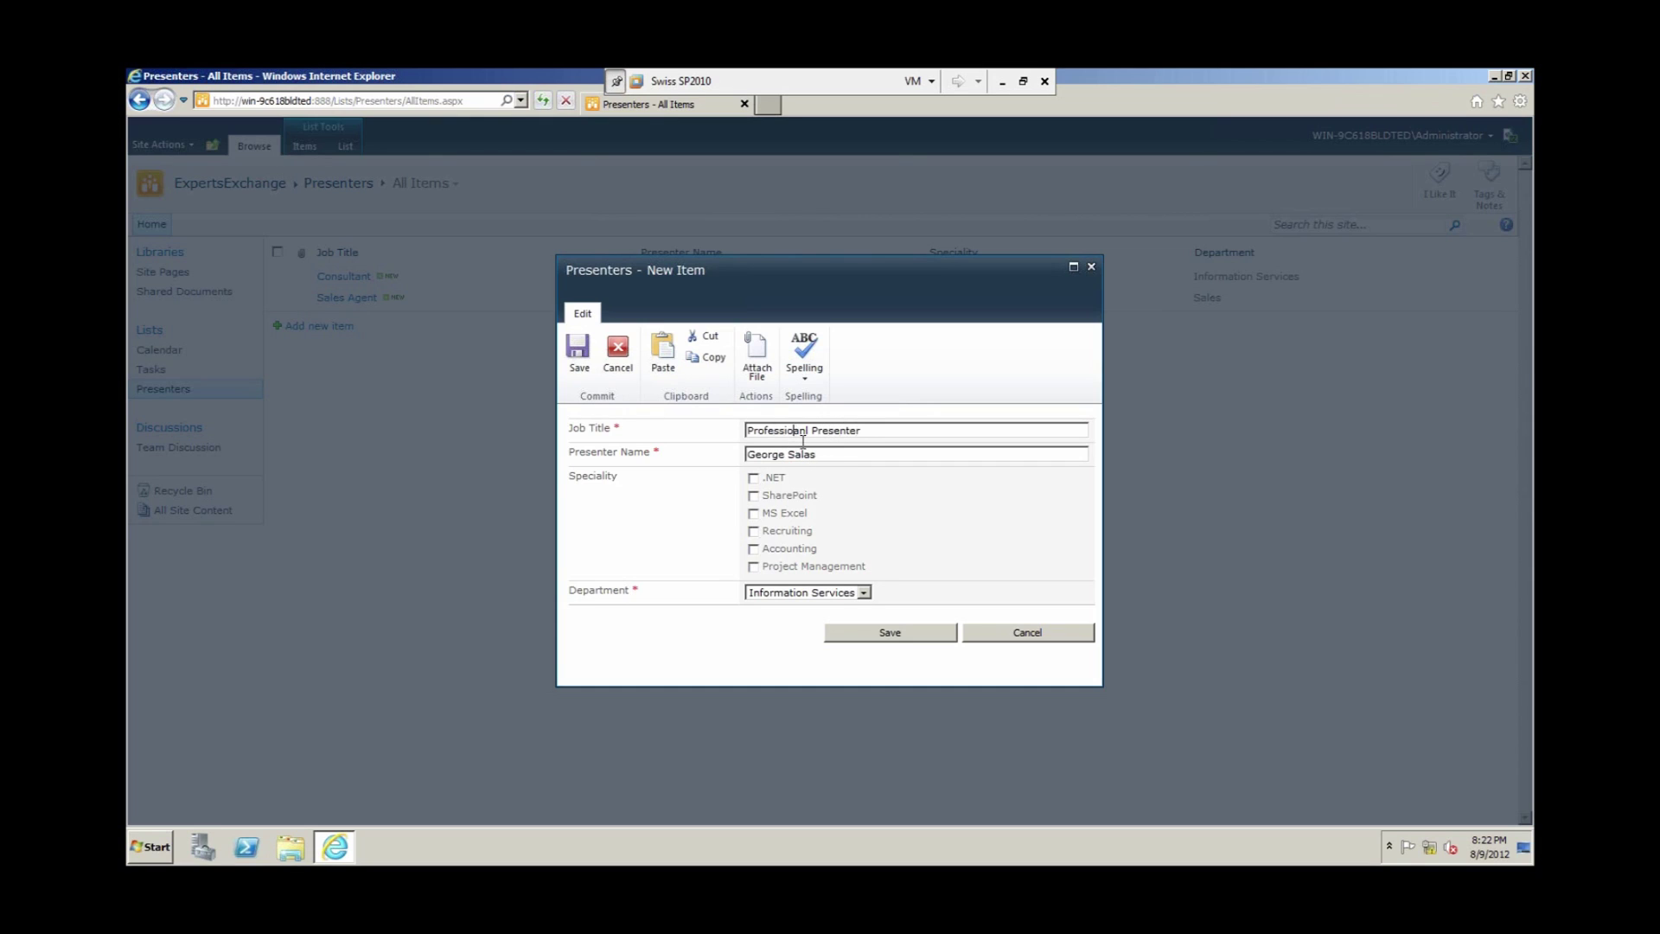
pyautogui.write('al')
pyautogui.click(753, 531)
pyautogui.click(867, 593)
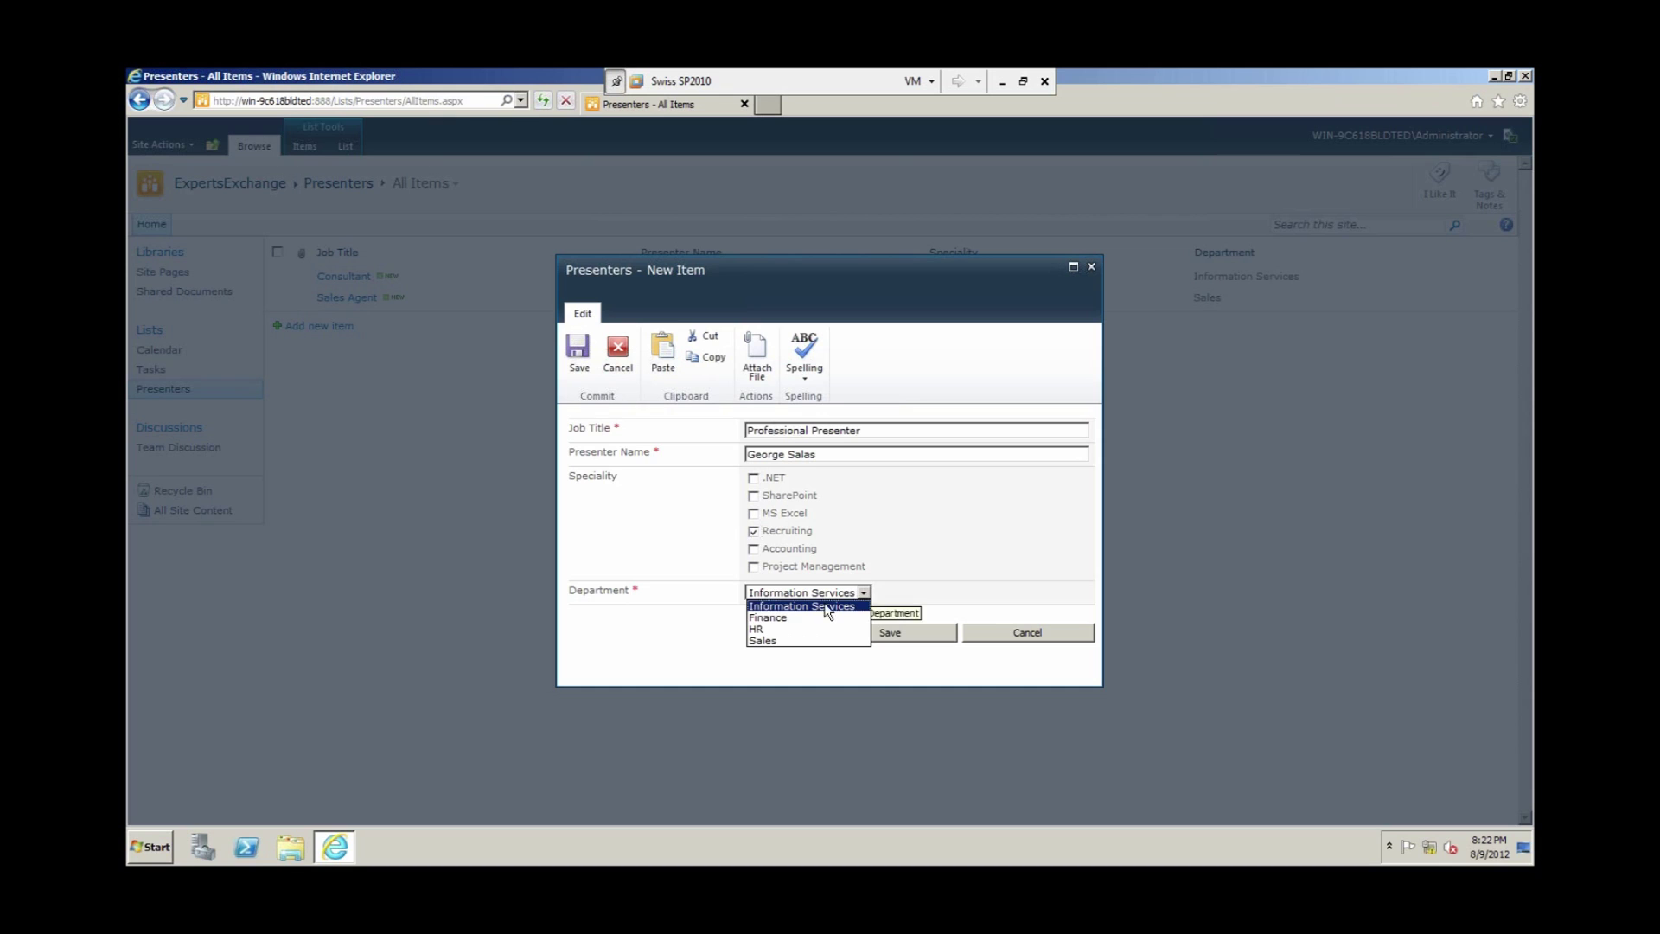
pyautogui.click(778, 618)
pyautogui.click(886, 633)
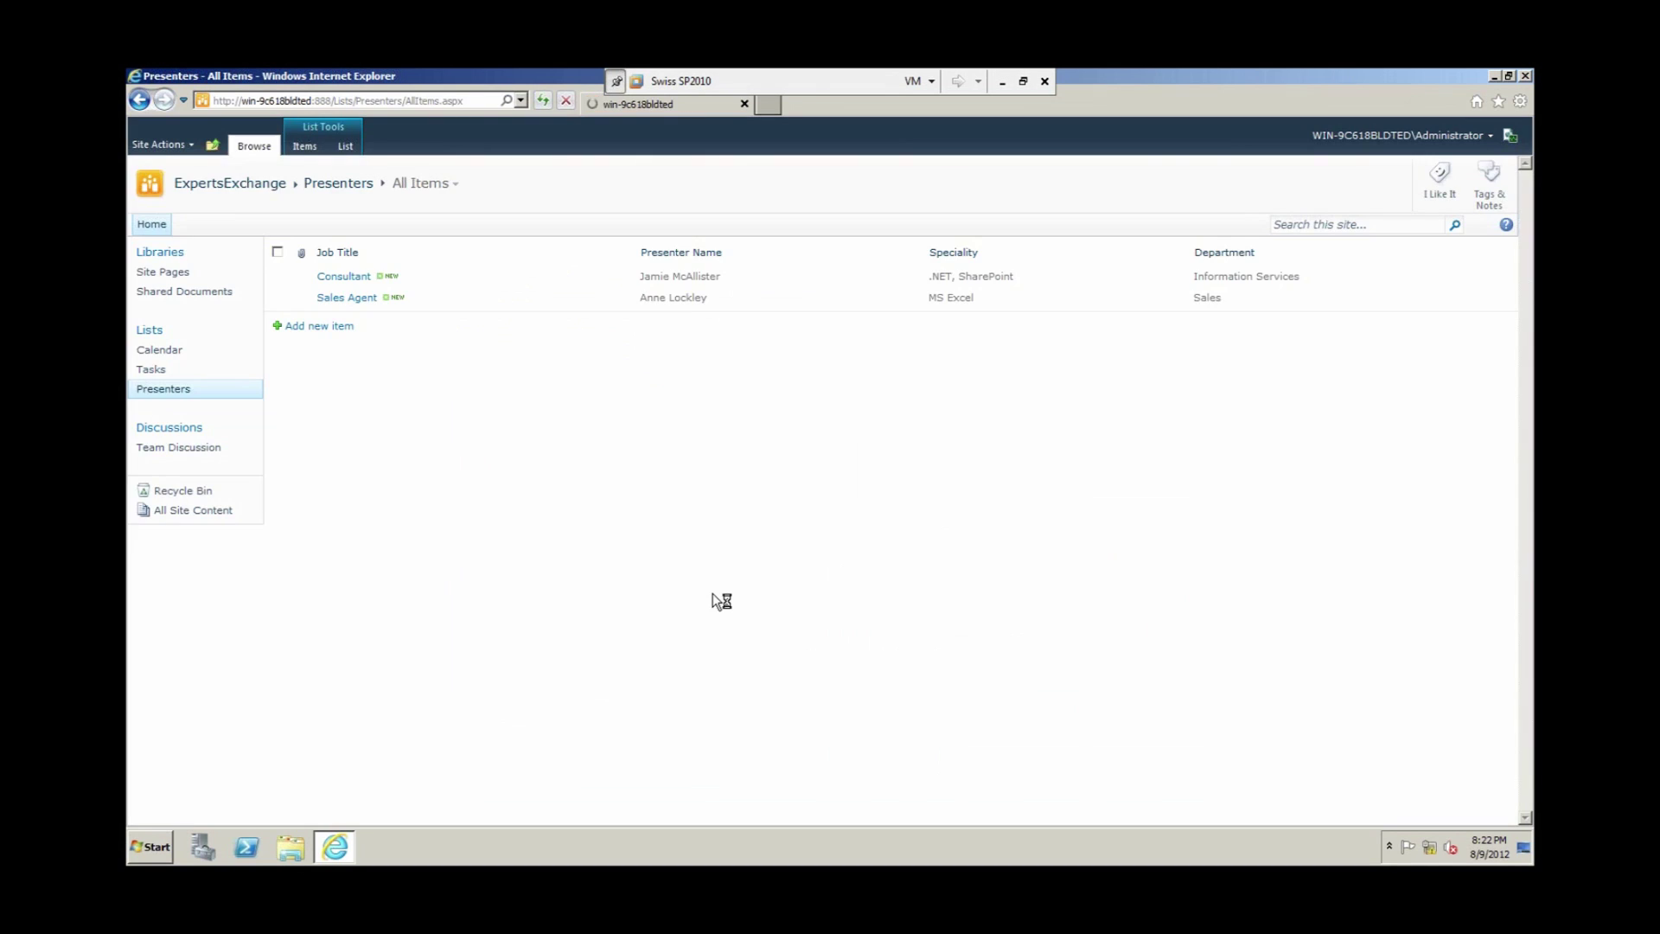
# Step: Save a new item: job title Junior Associate, the presenter's name, MS Excel, department Finance
pyautogui.click(336, 347)
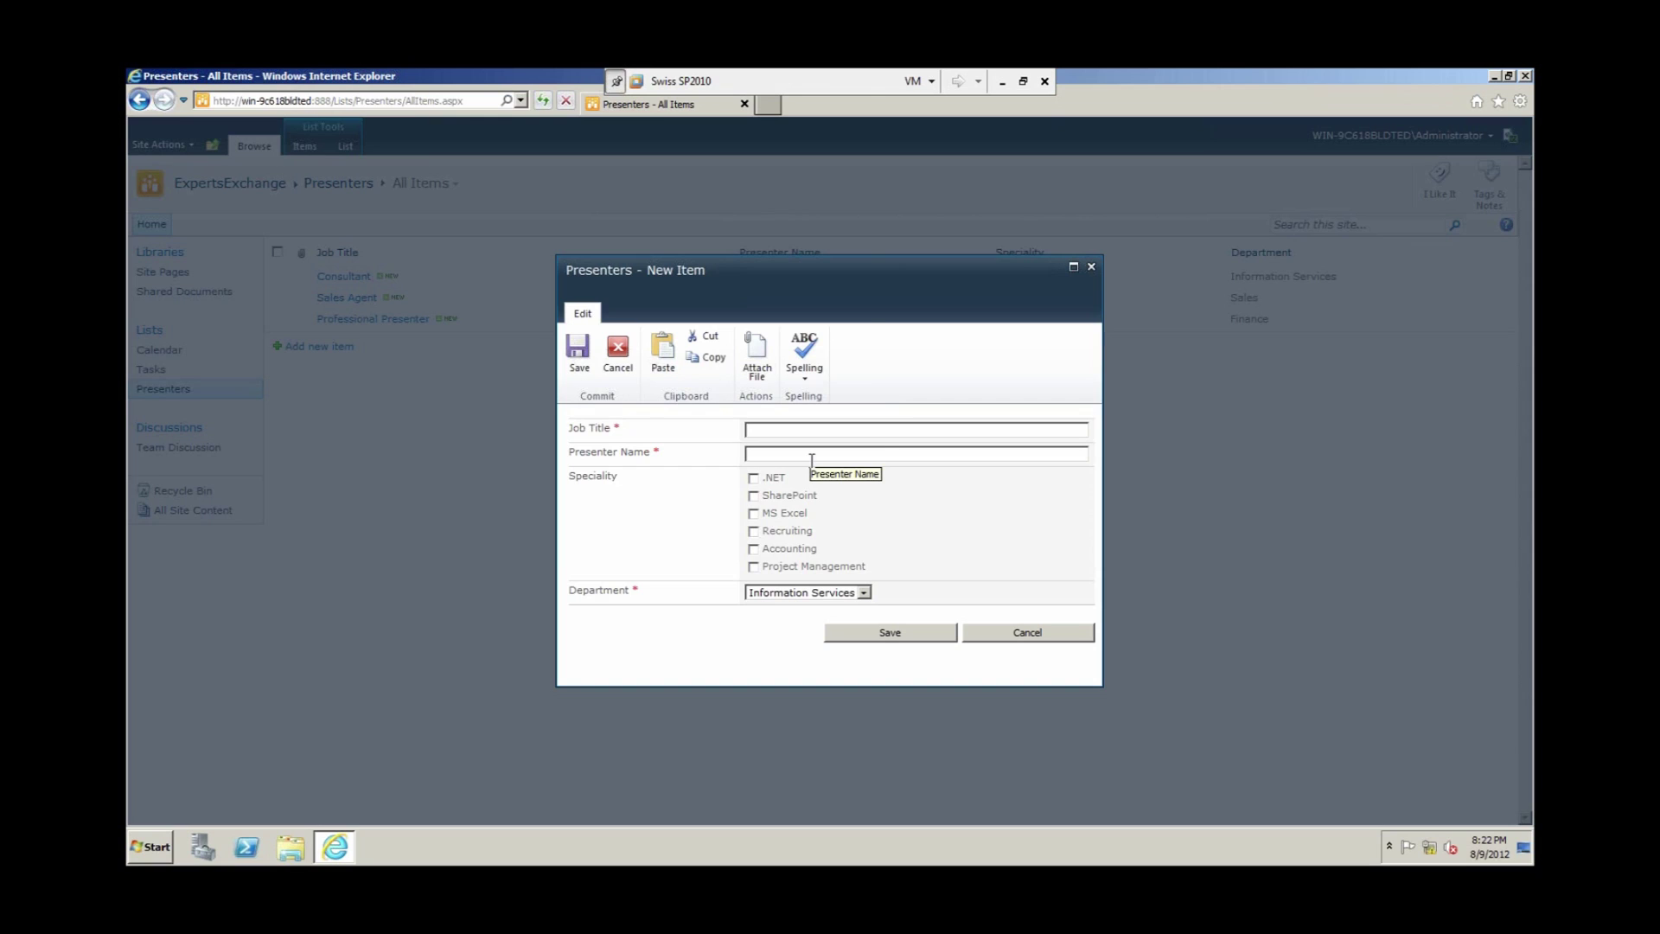
pyautogui.write('Junior Associate')
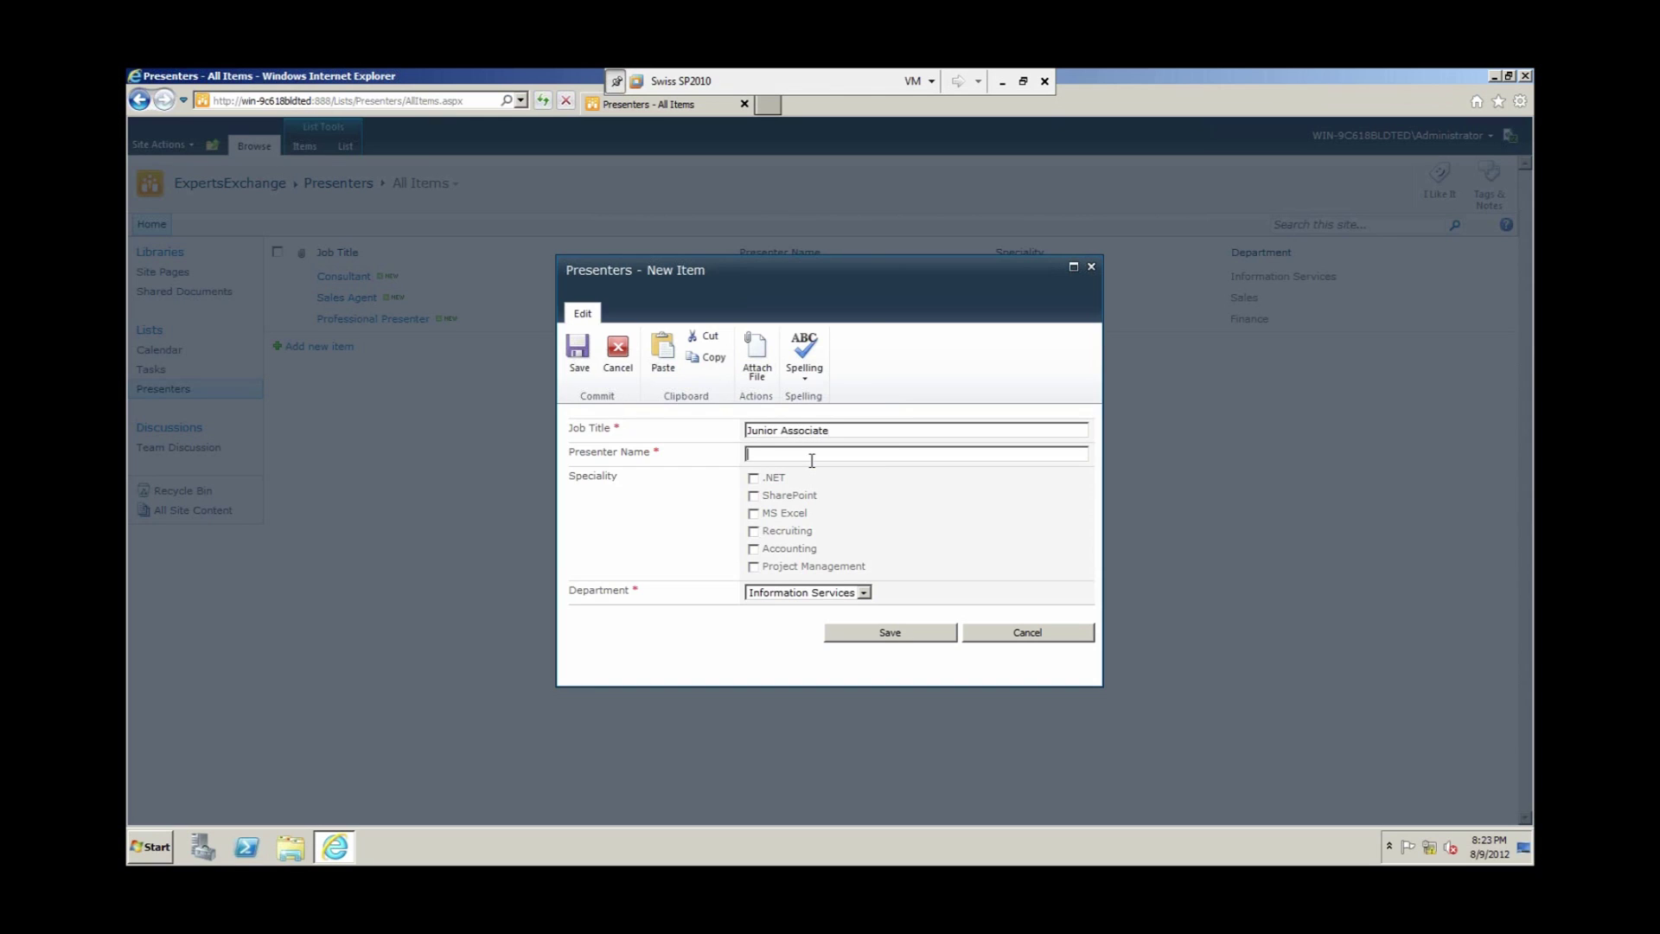
pyautogui.click(812, 460)
pyautogui.click(760, 517)
pyautogui.click(864, 593)
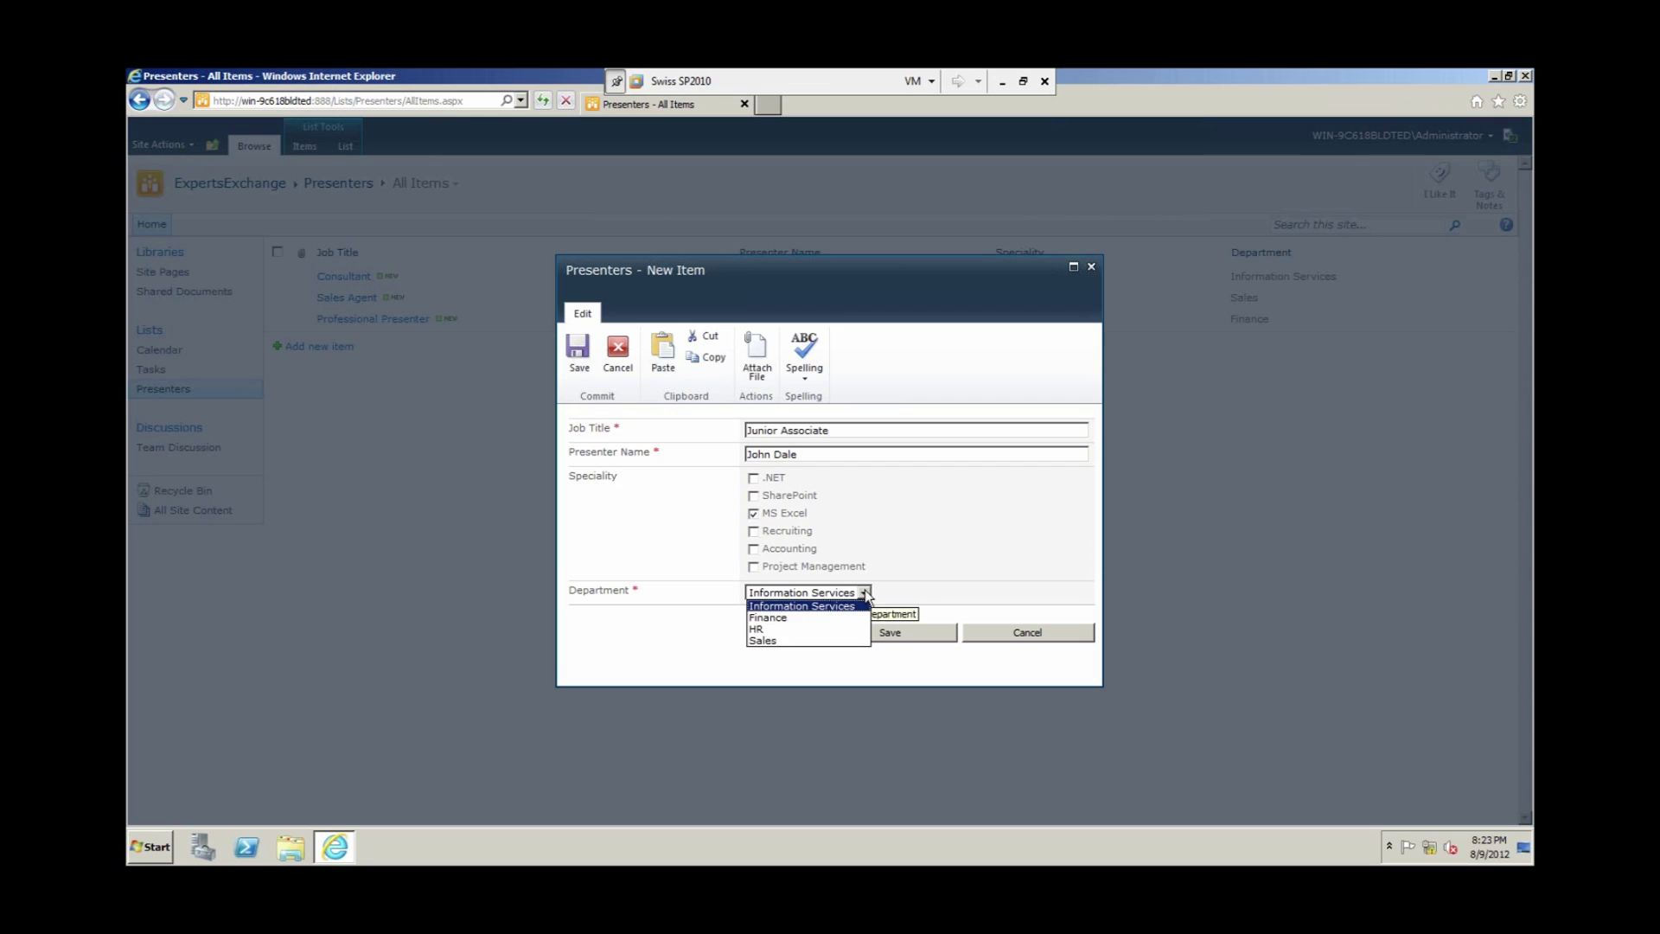
pyautogui.click(813, 618)
pyautogui.press('Tab')
pyautogui.click(849, 640)
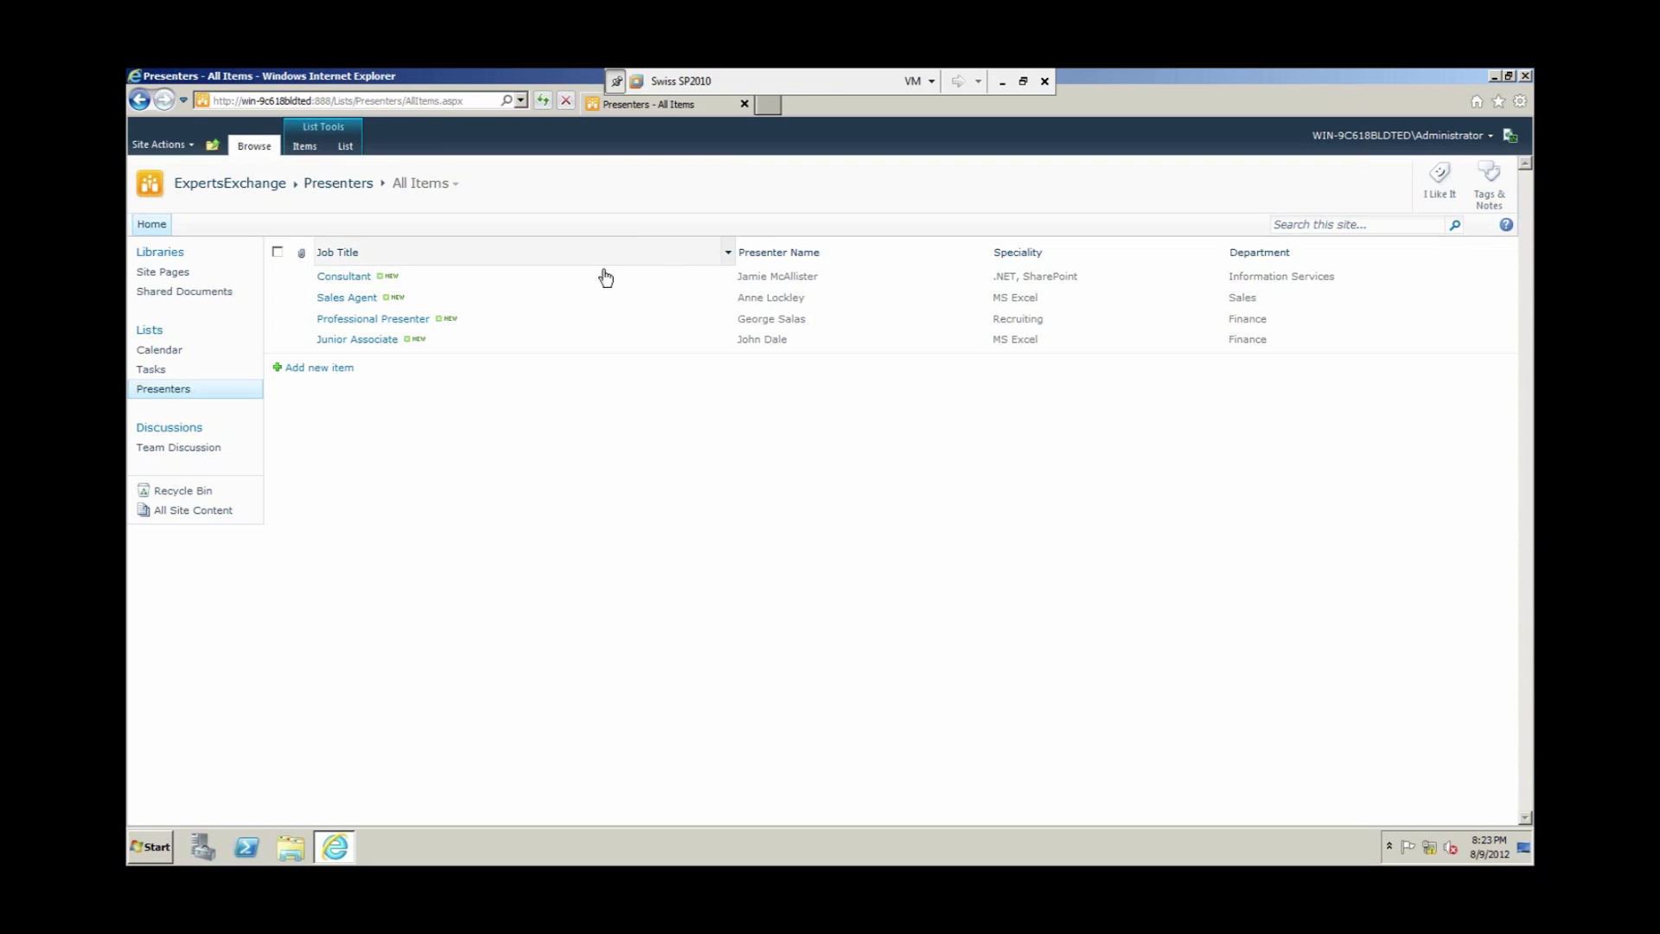
pyautogui.click(729, 252)
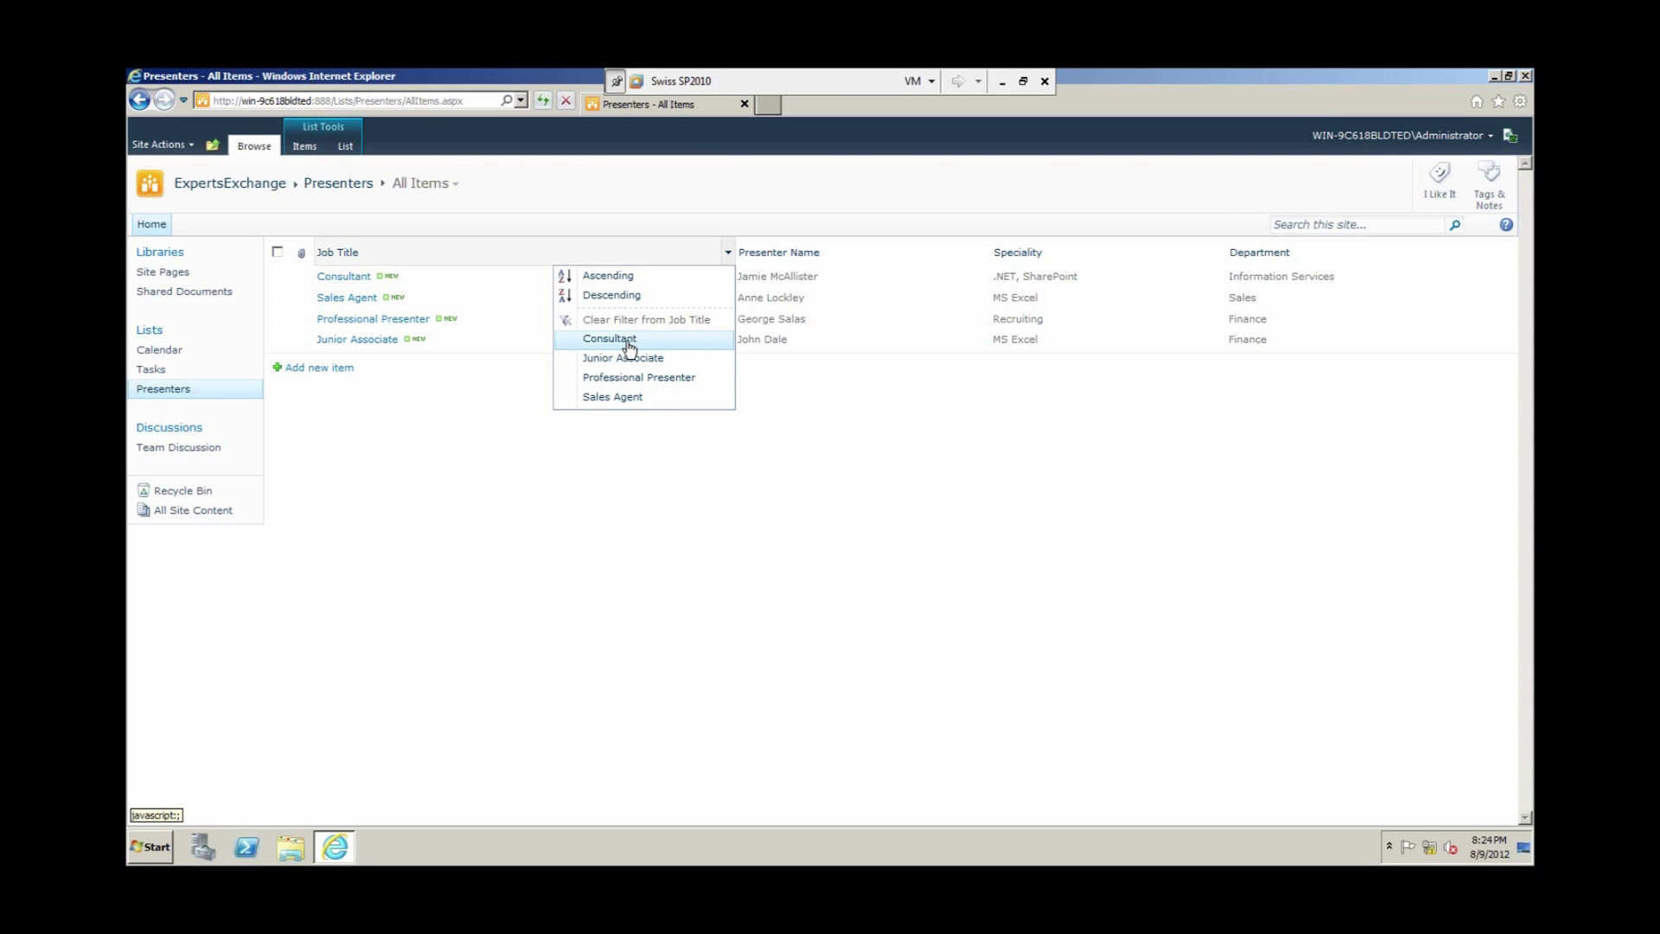
pyautogui.click(627, 342)
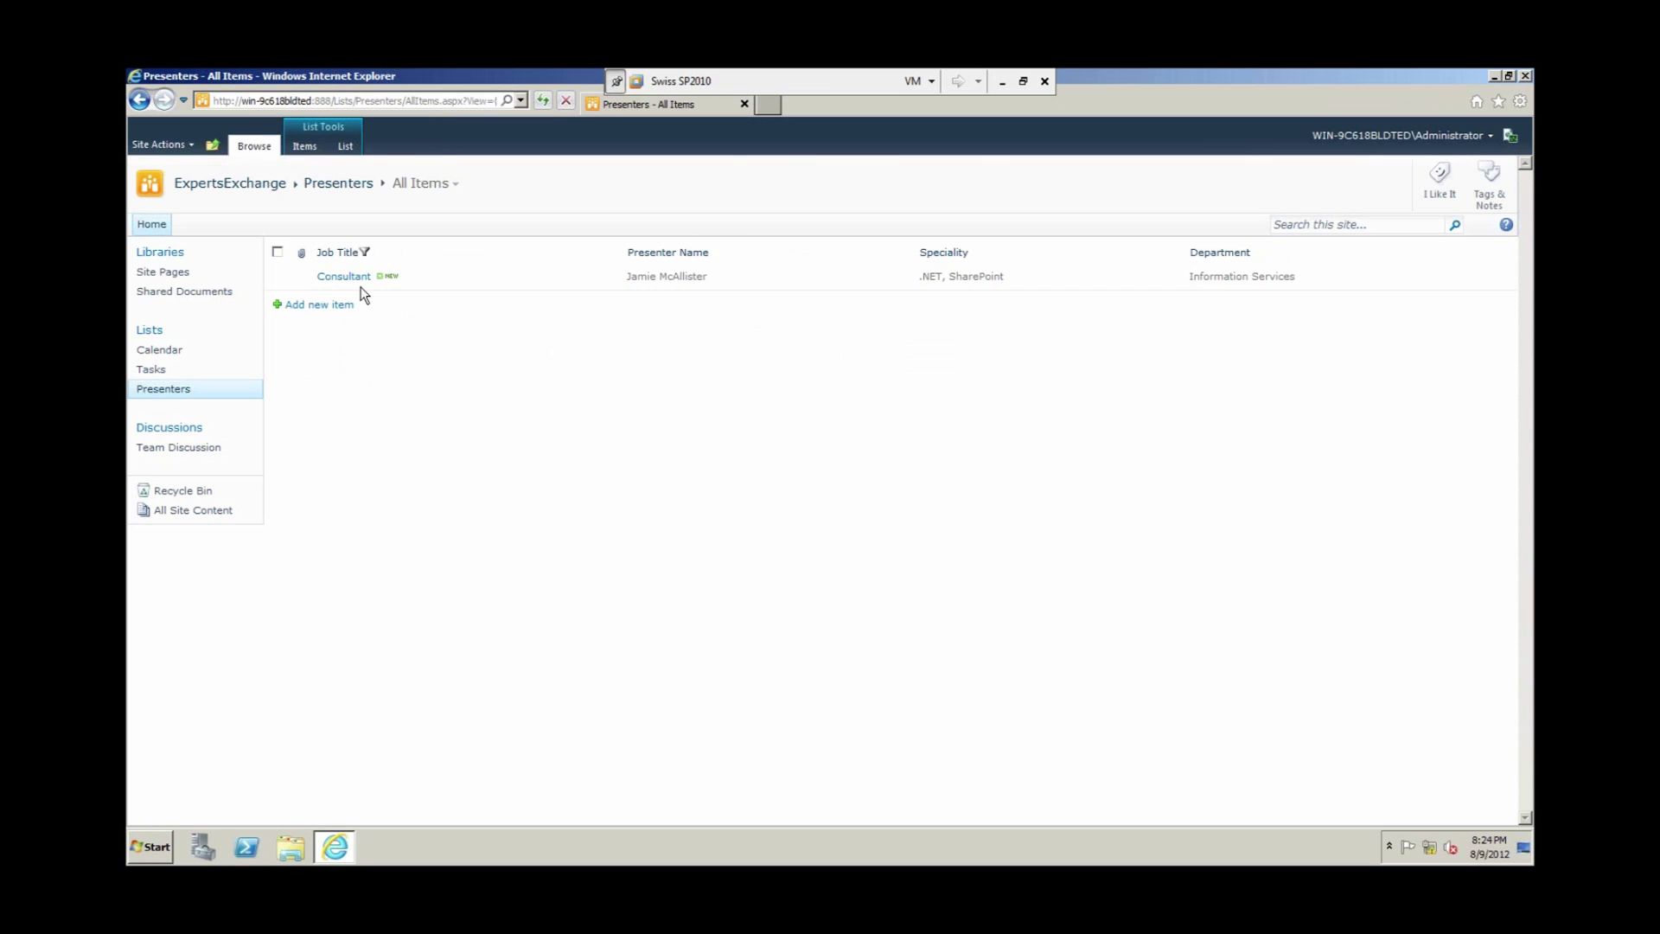
pyautogui.click(616, 254)
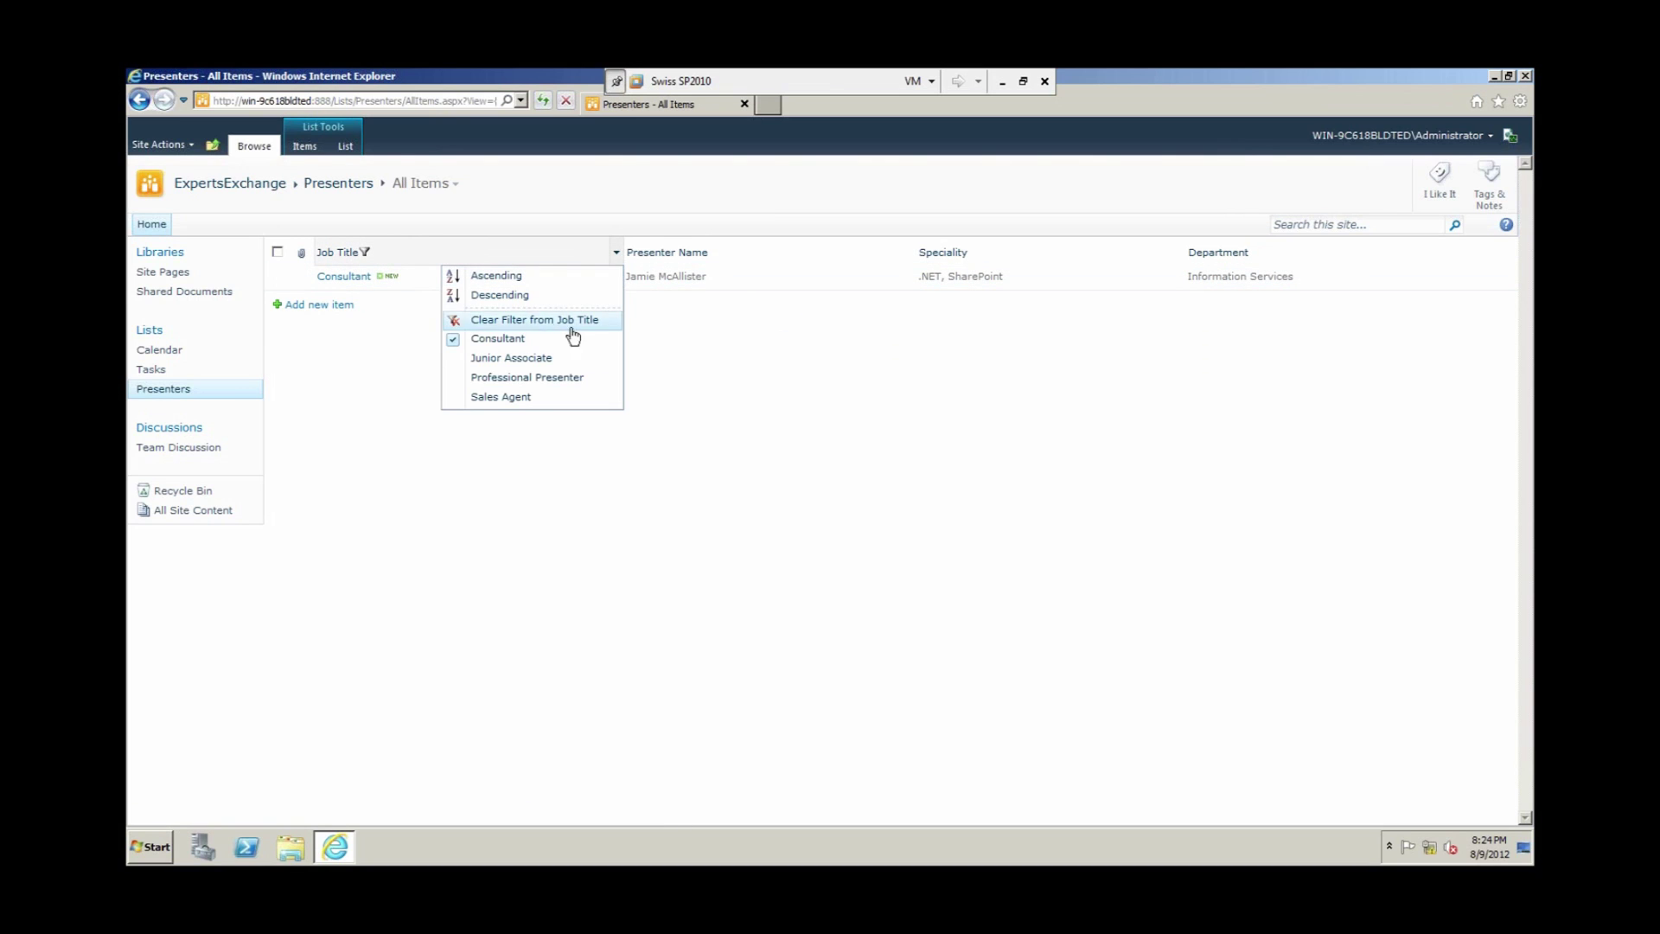
pyautogui.click(526, 339)
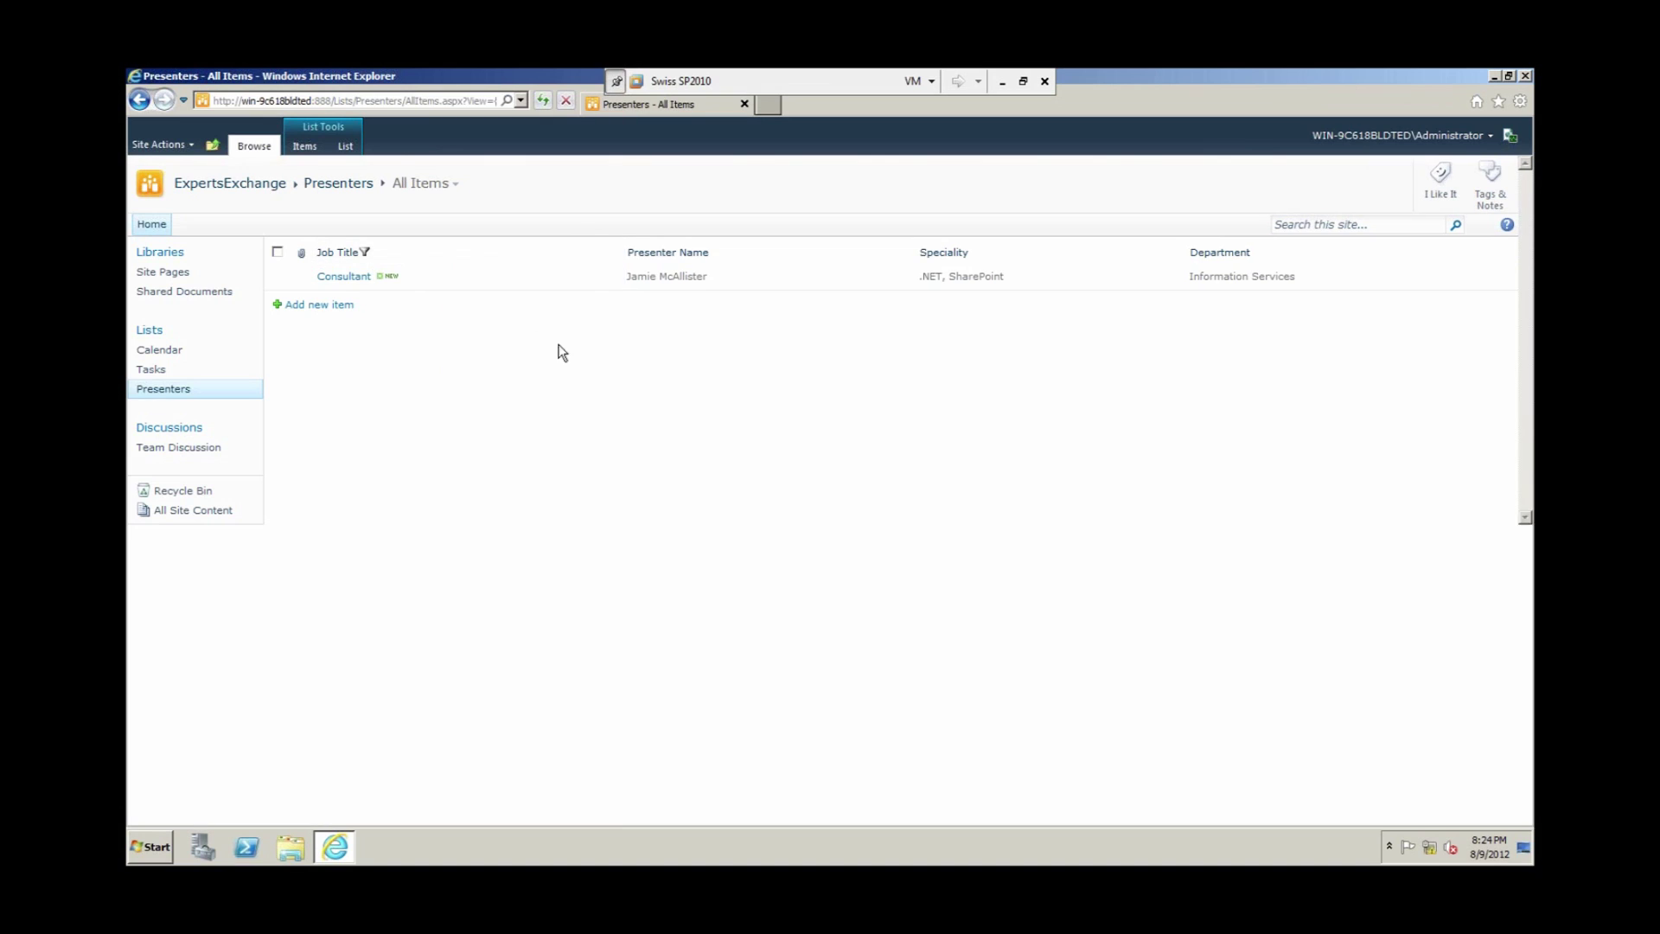
pyautogui.click(614, 254)
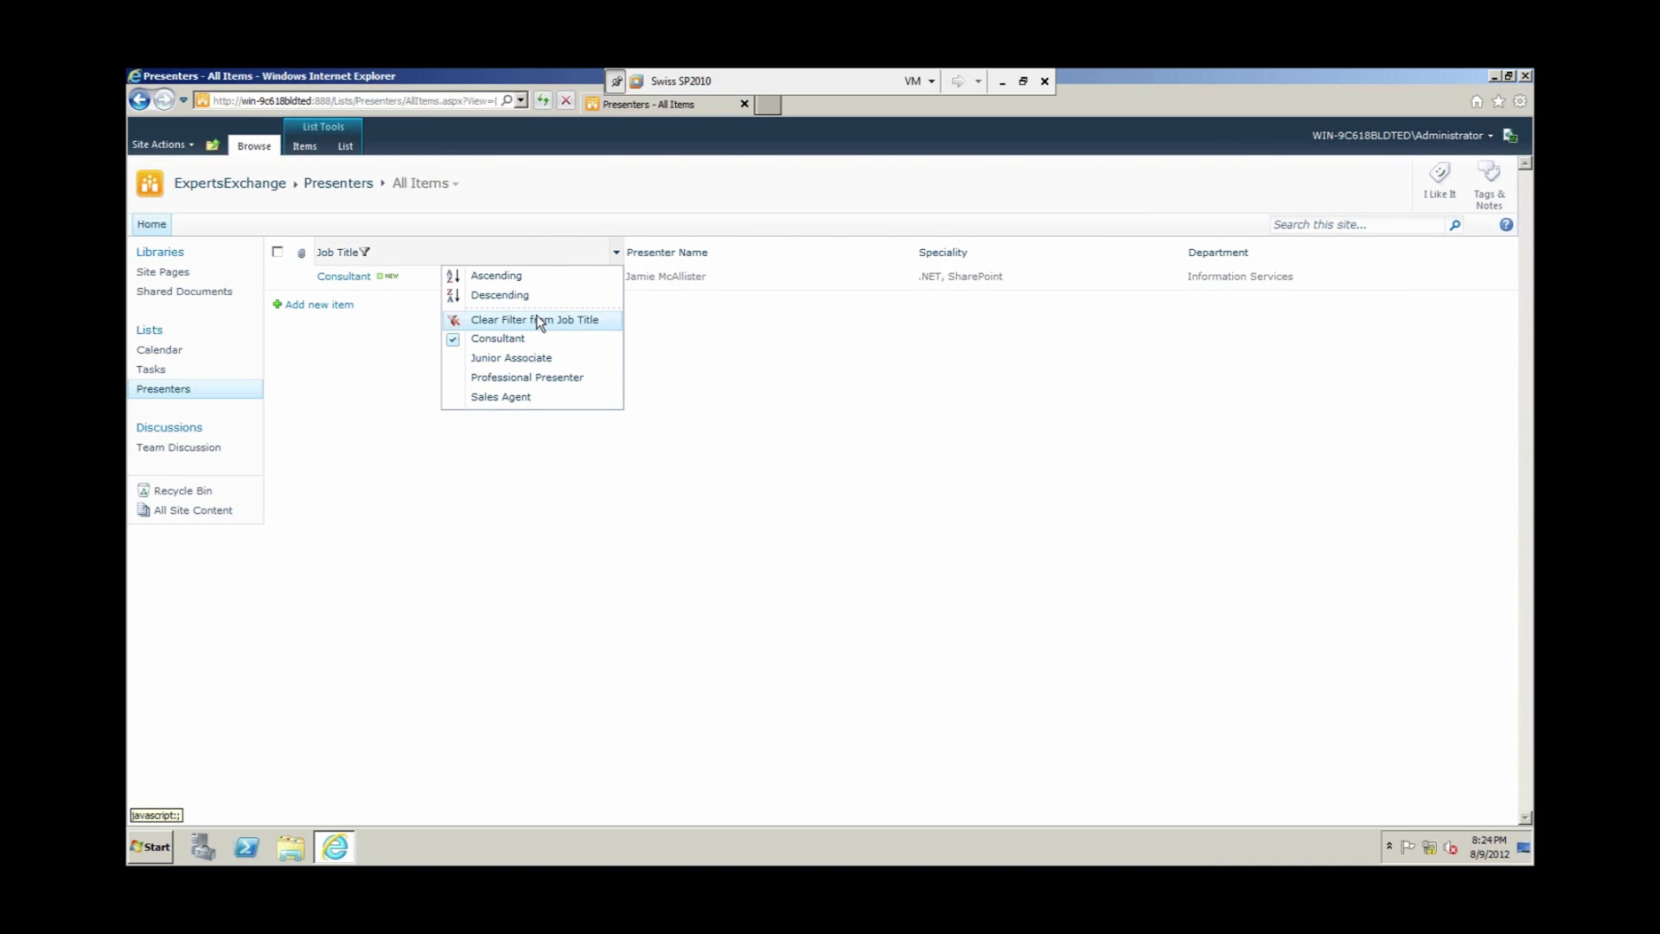
pyautogui.click(537, 320)
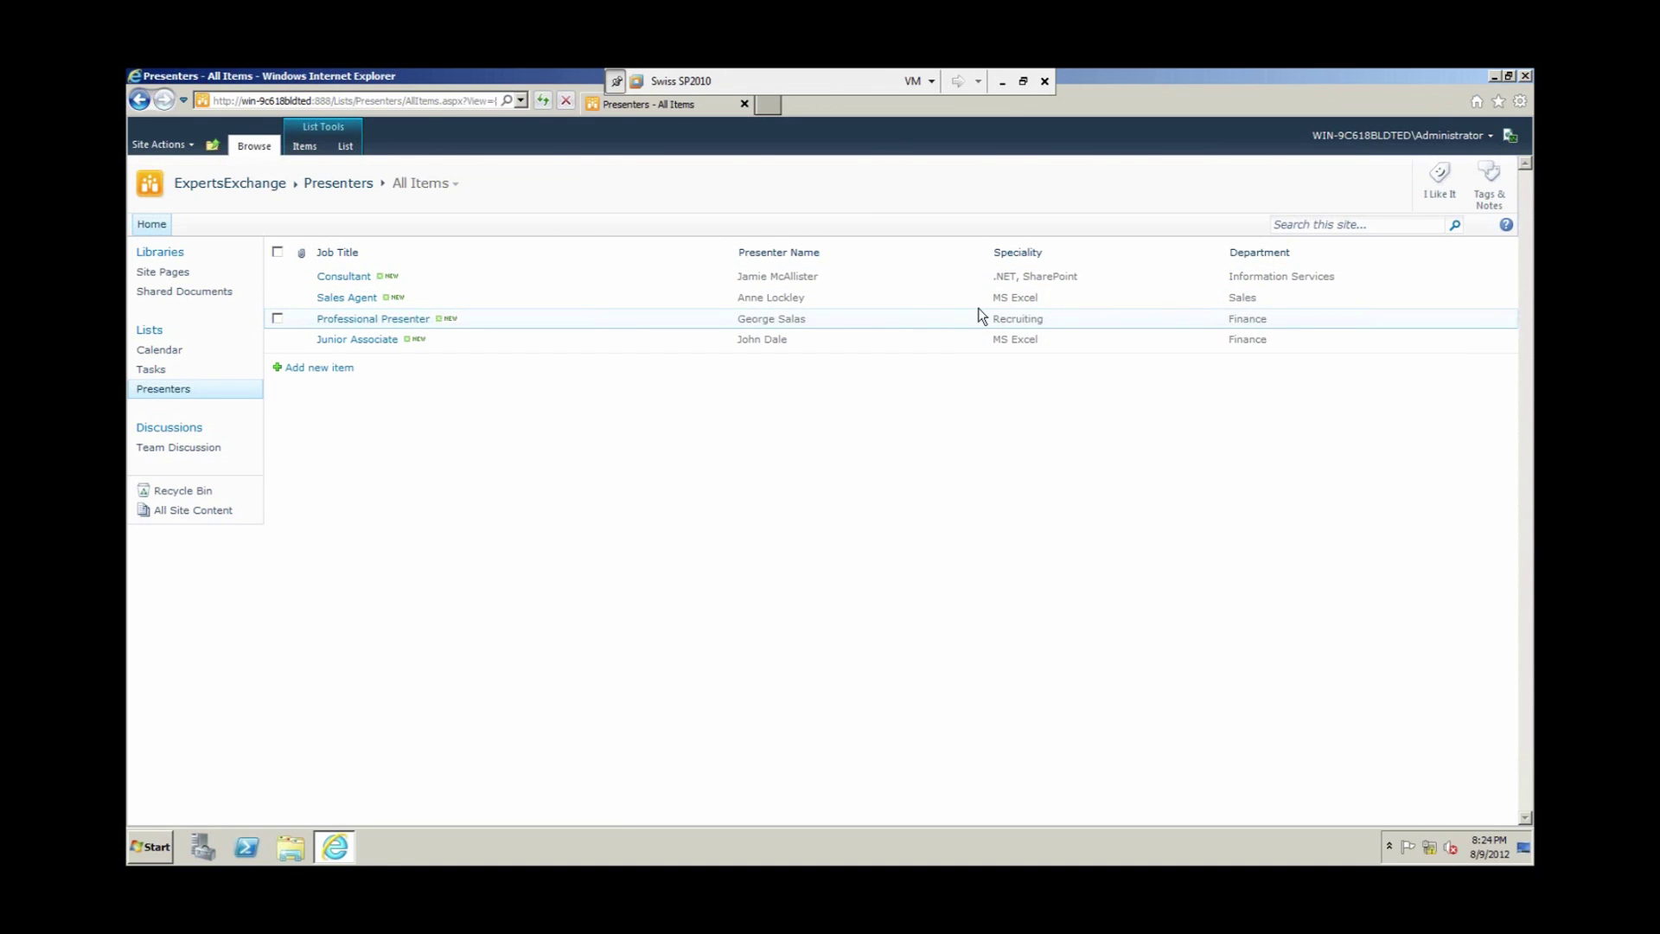
pyautogui.click(1218, 252)
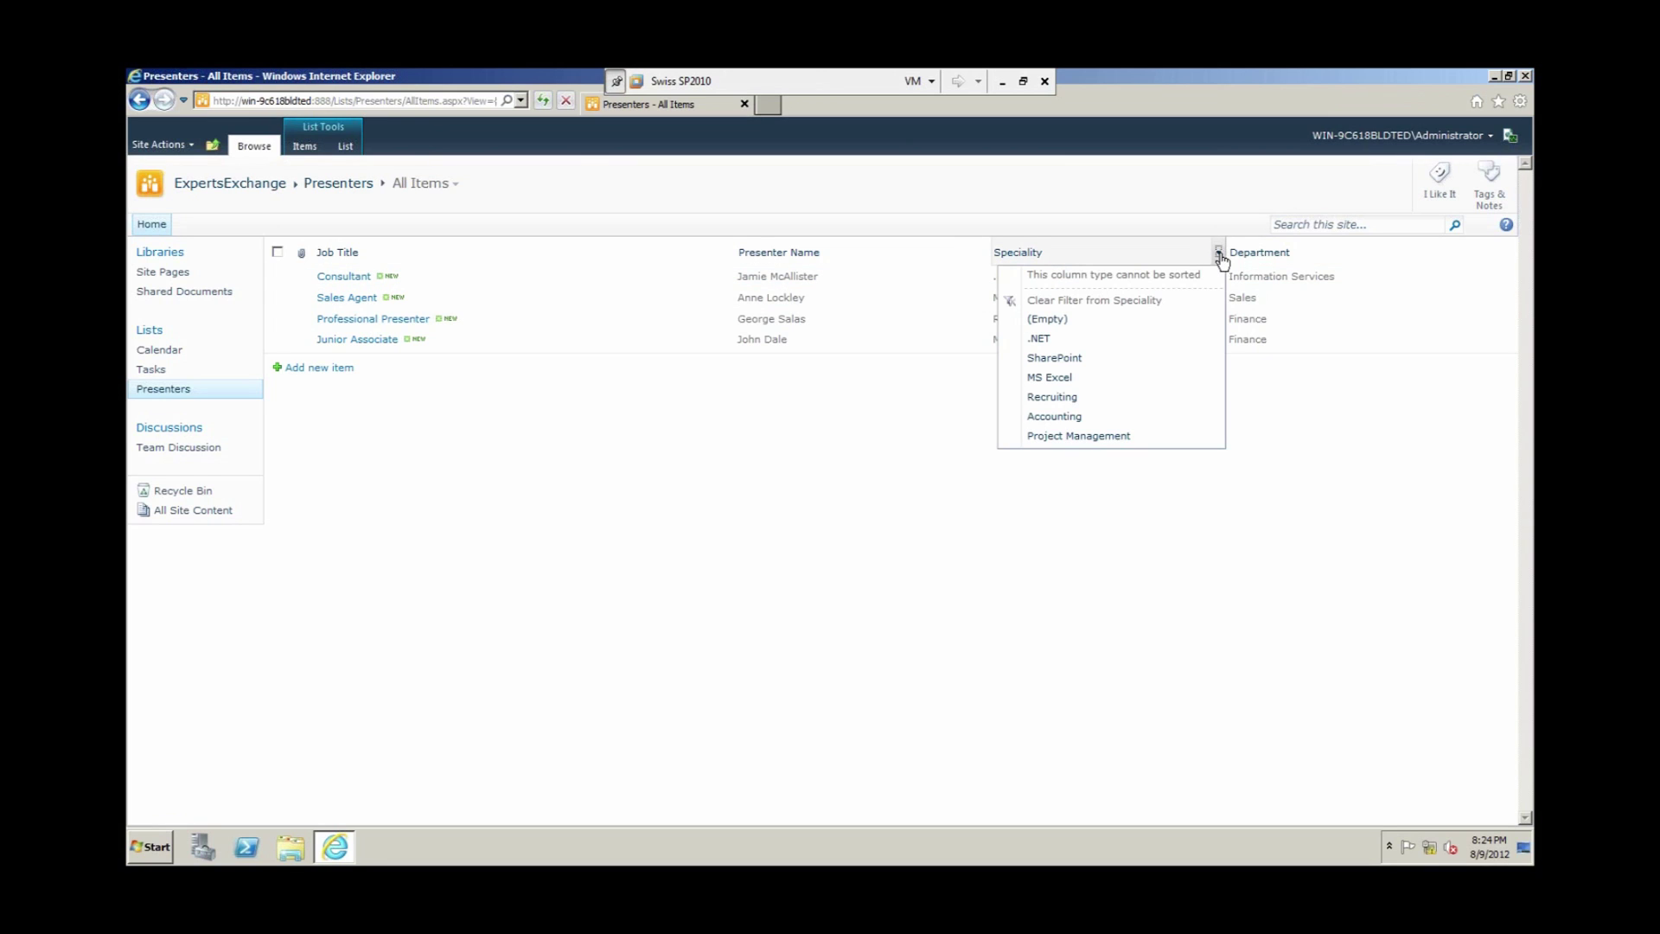
pyautogui.click(1051, 377)
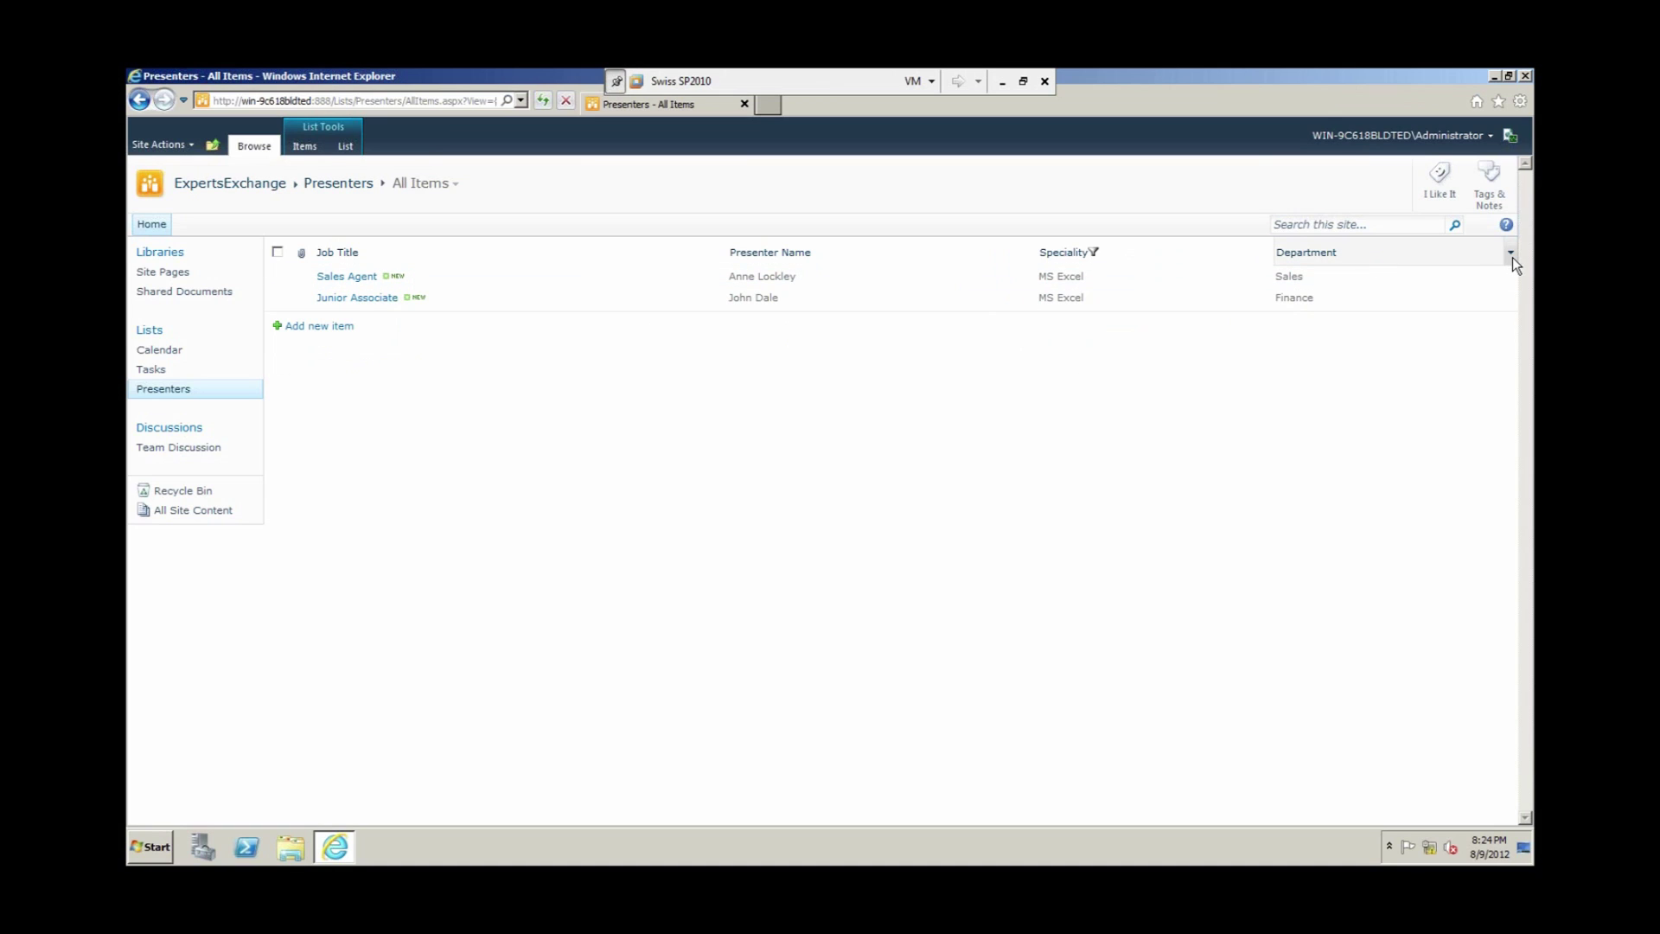
pyautogui.click(1510, 253)
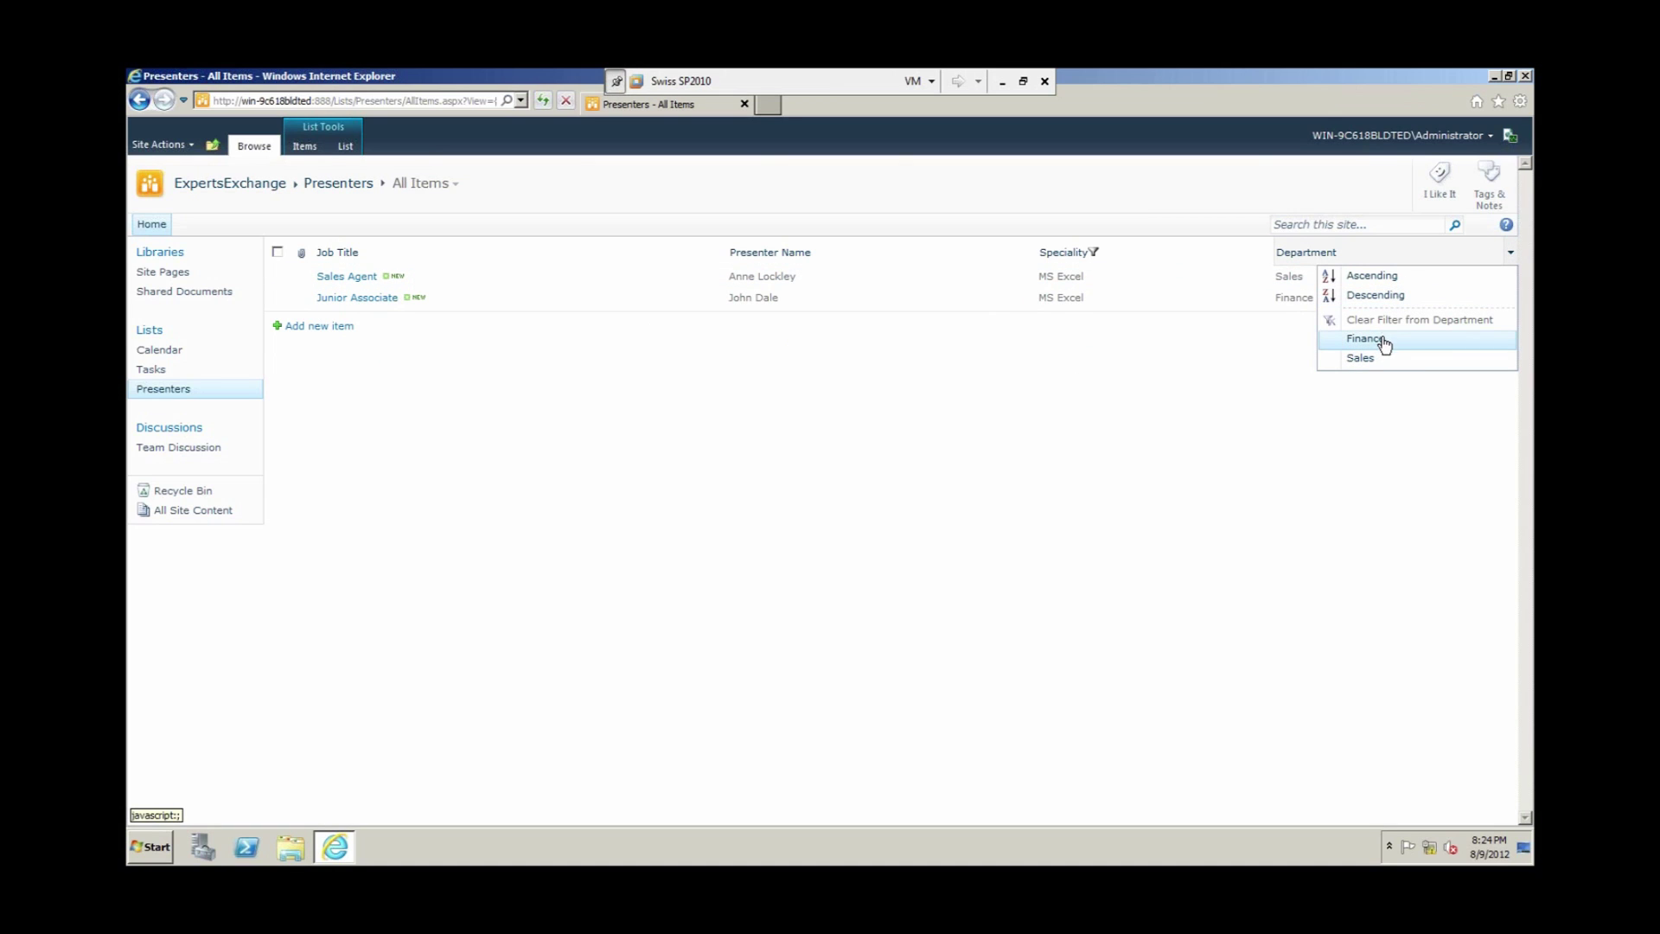
pyautogui.click(1382, 340)
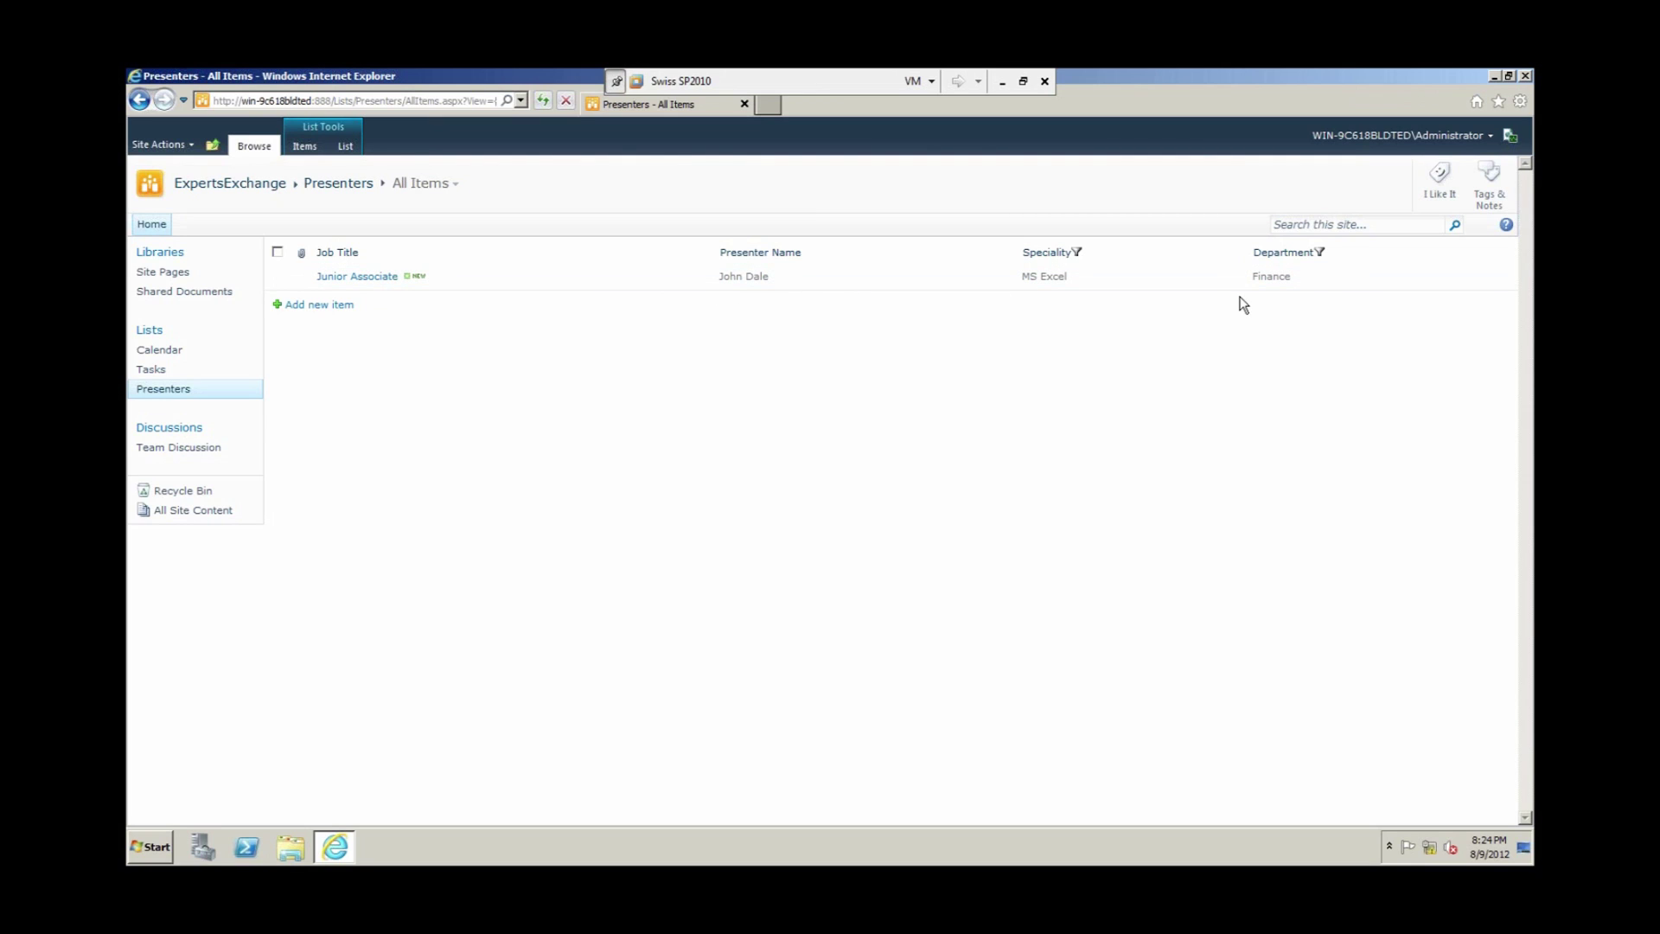
pyautogui.moveTo(1504, 252)
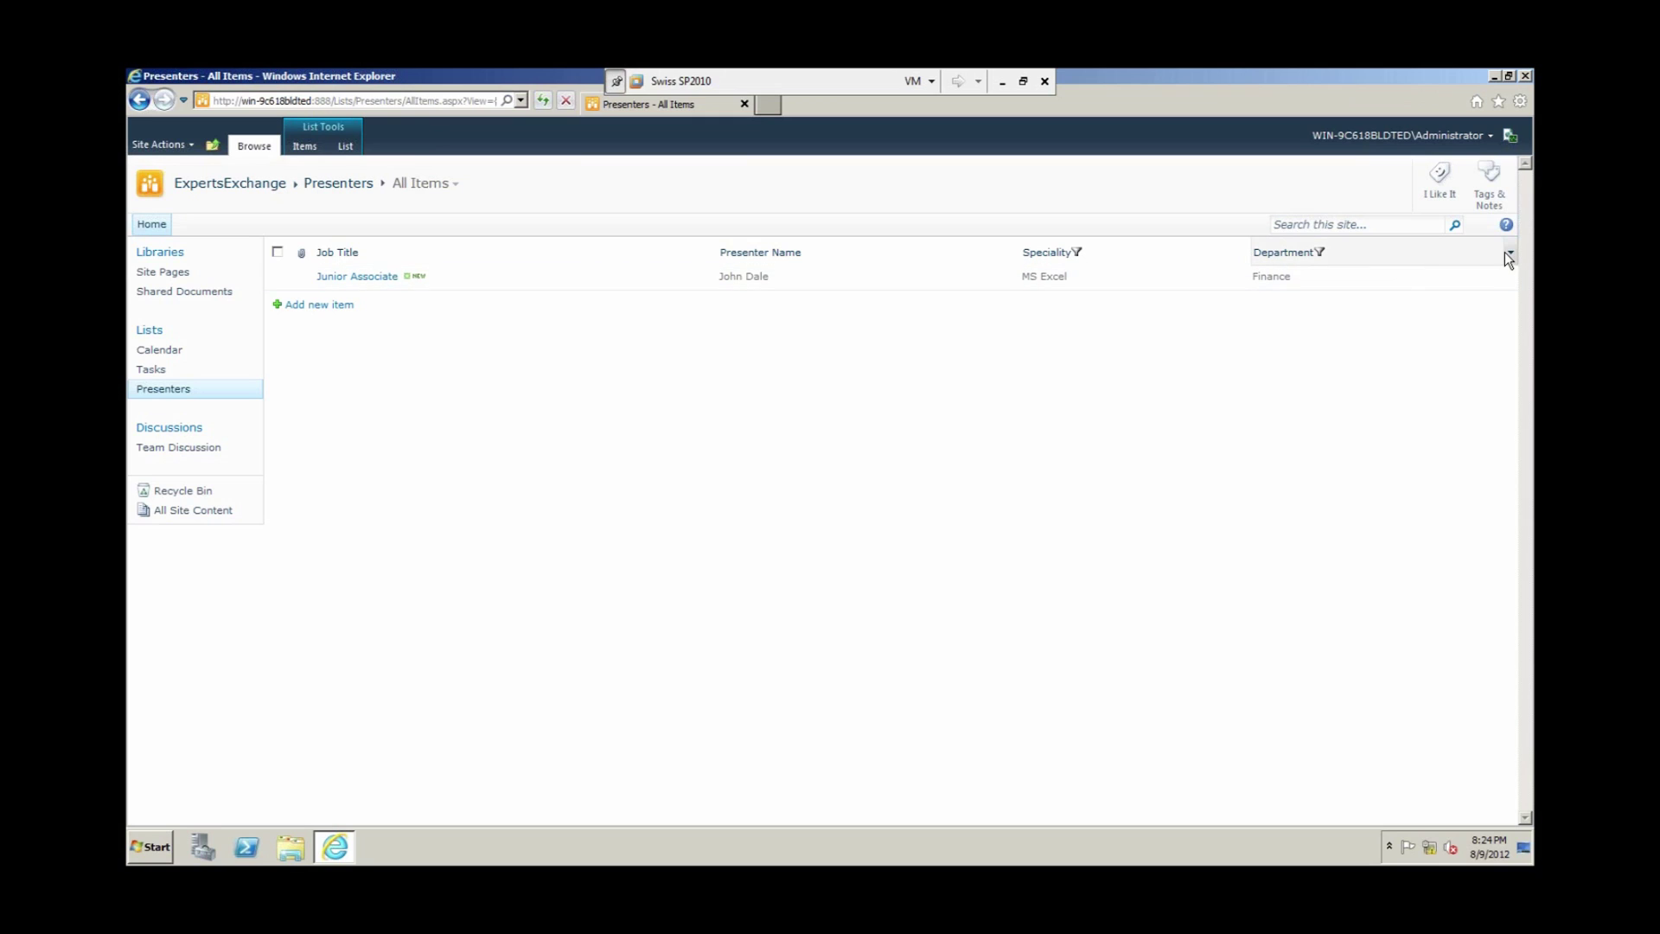
pyautogui.click(1507, 252)
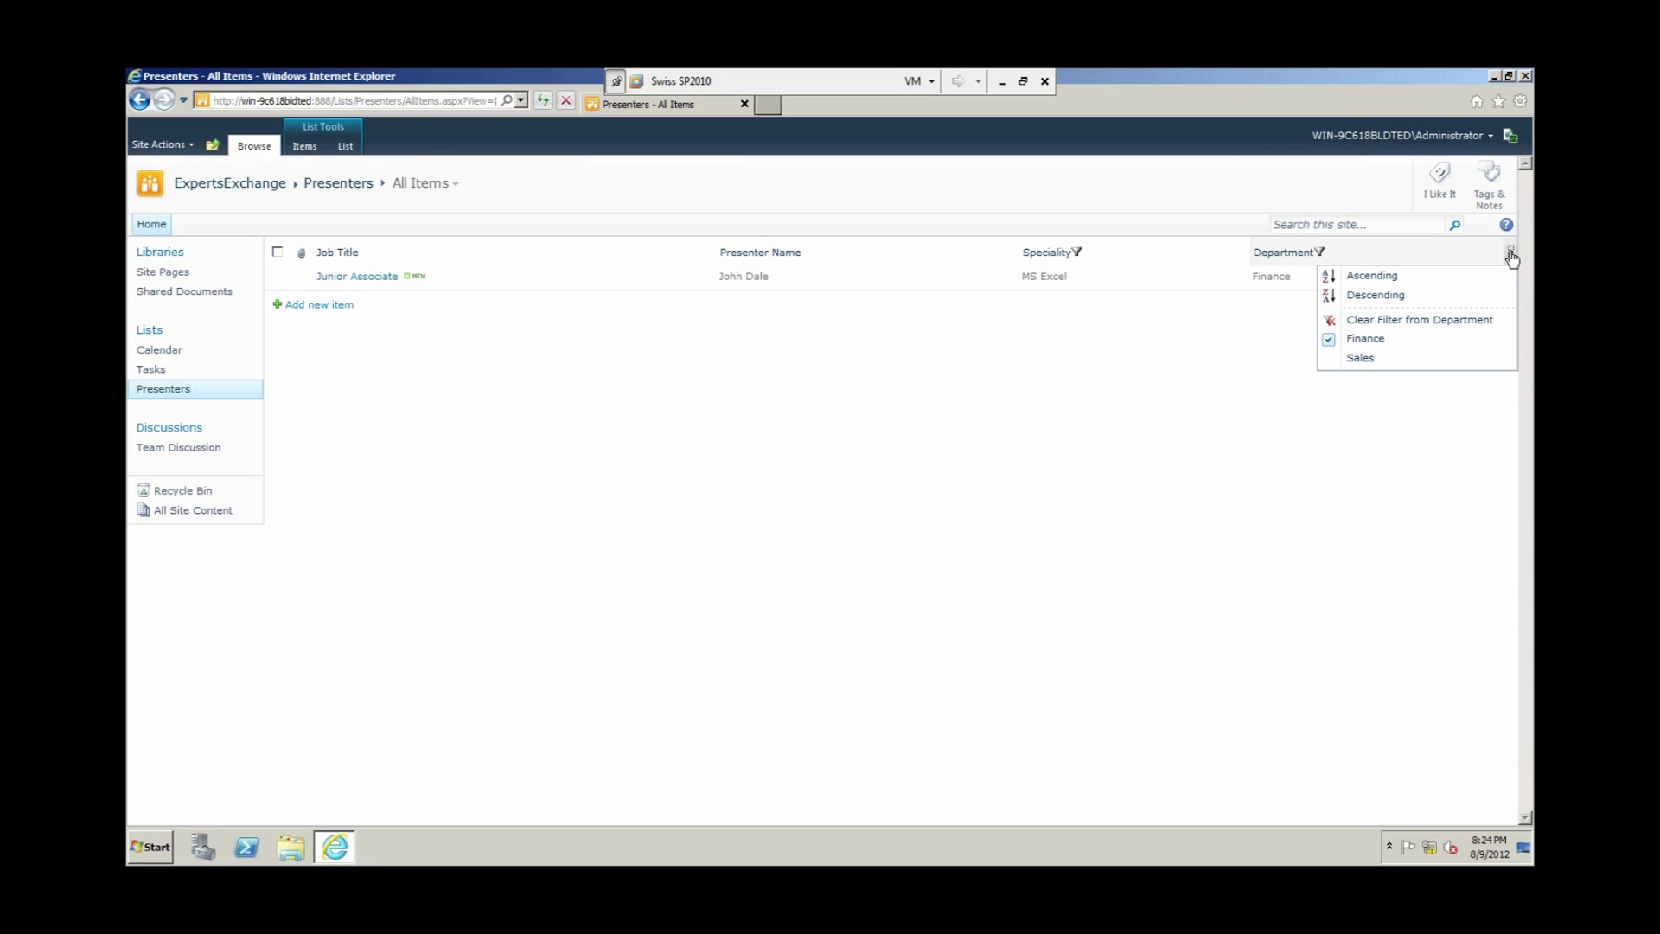
pyautogui.click(1387, 333)
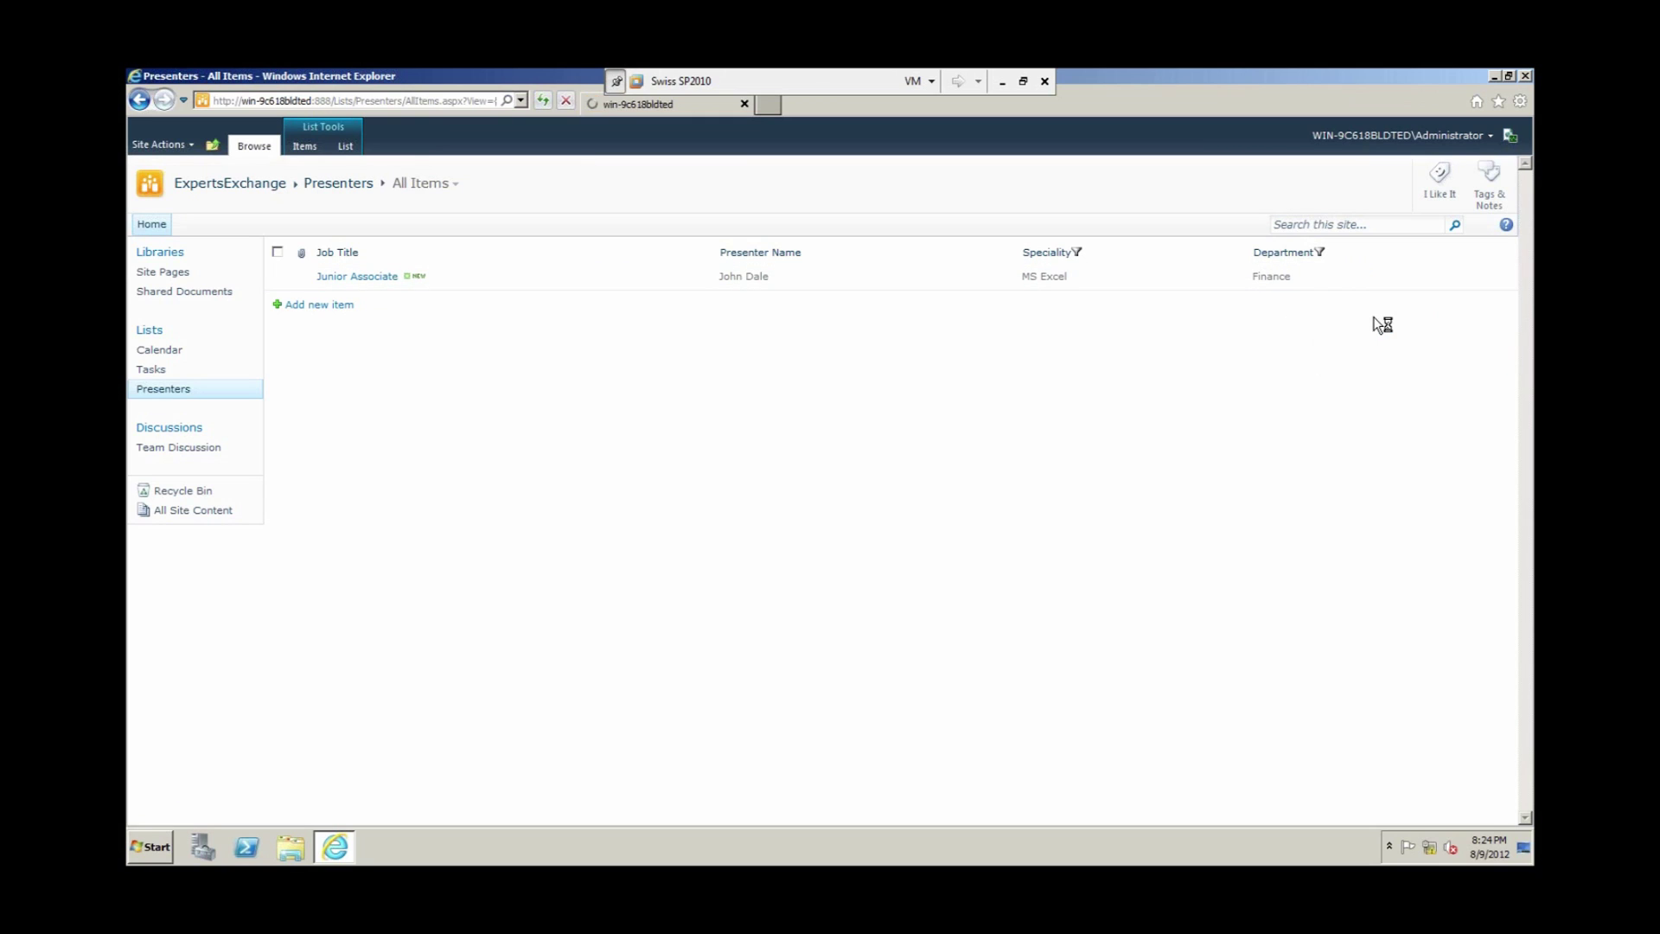
pyautogui.click(1268, 253)
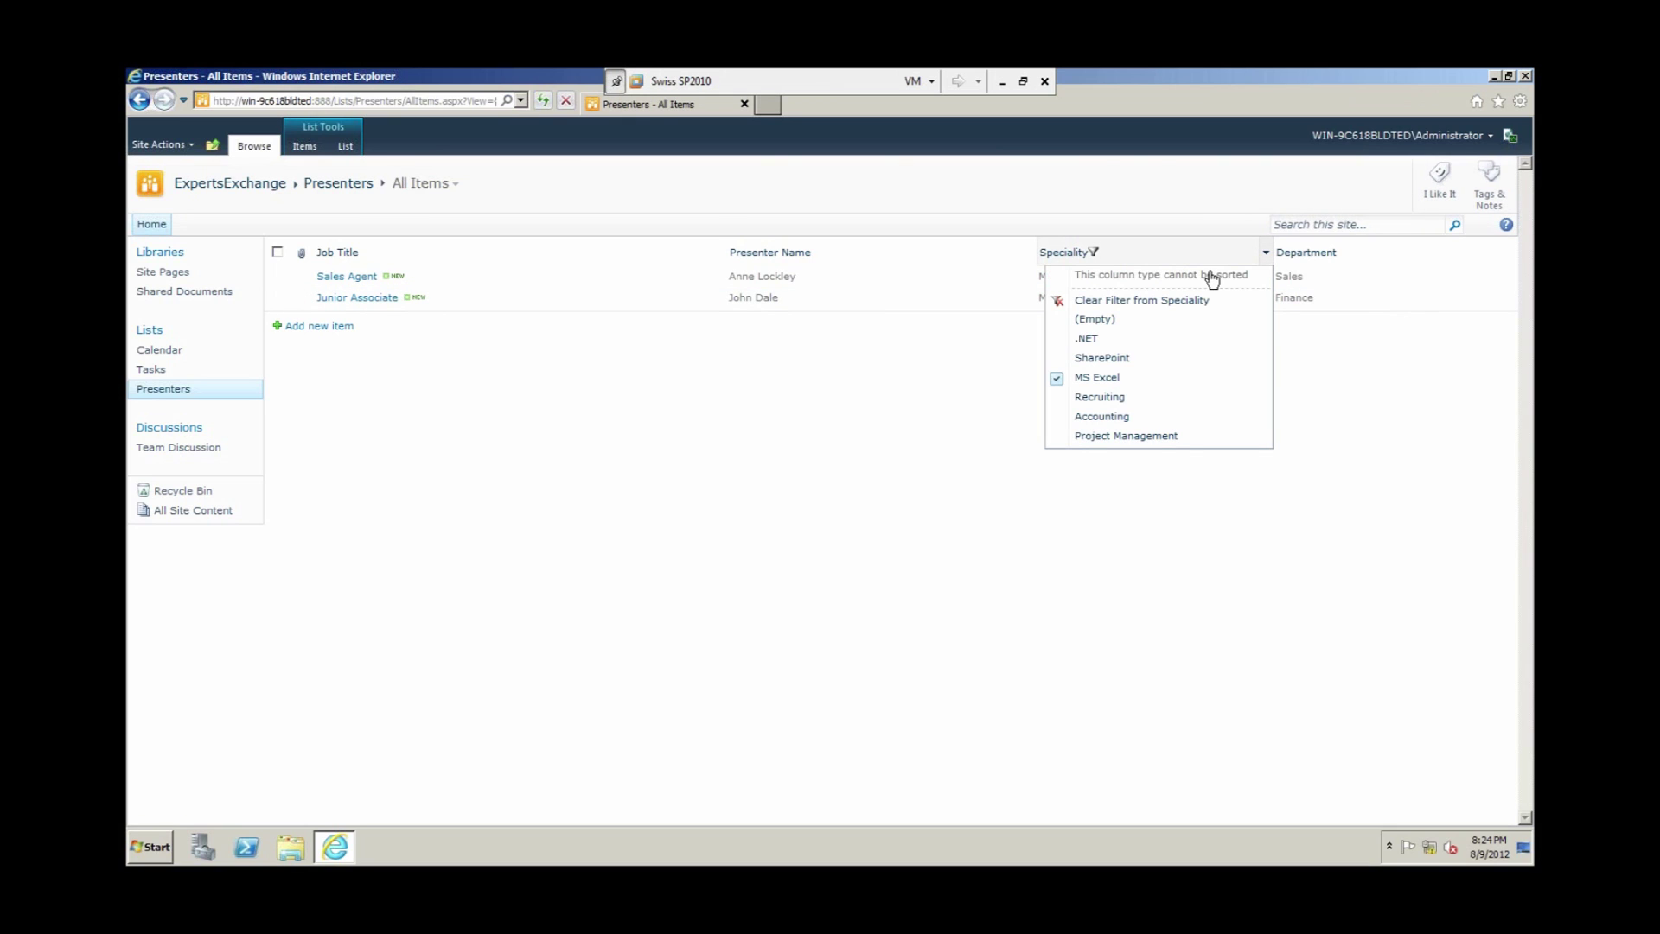
pyautogui.click(1103, 301)
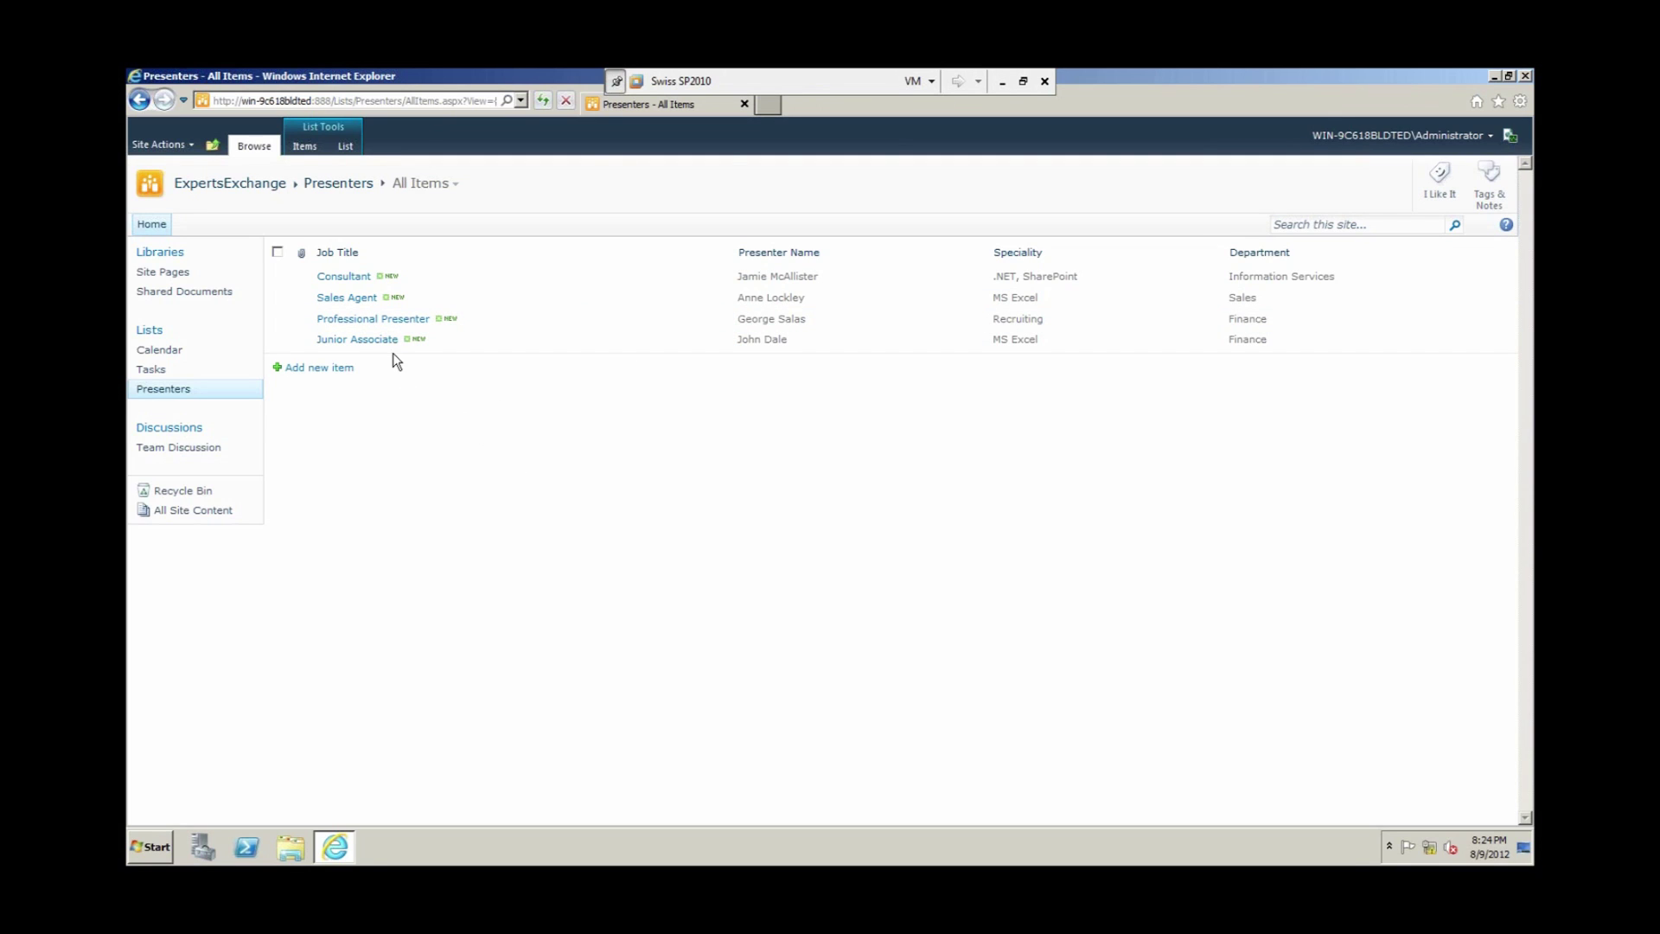
# Step: Switch the Presenters list to Datasheet View from the List Tools List tab
pyautogui.click(314, 150)
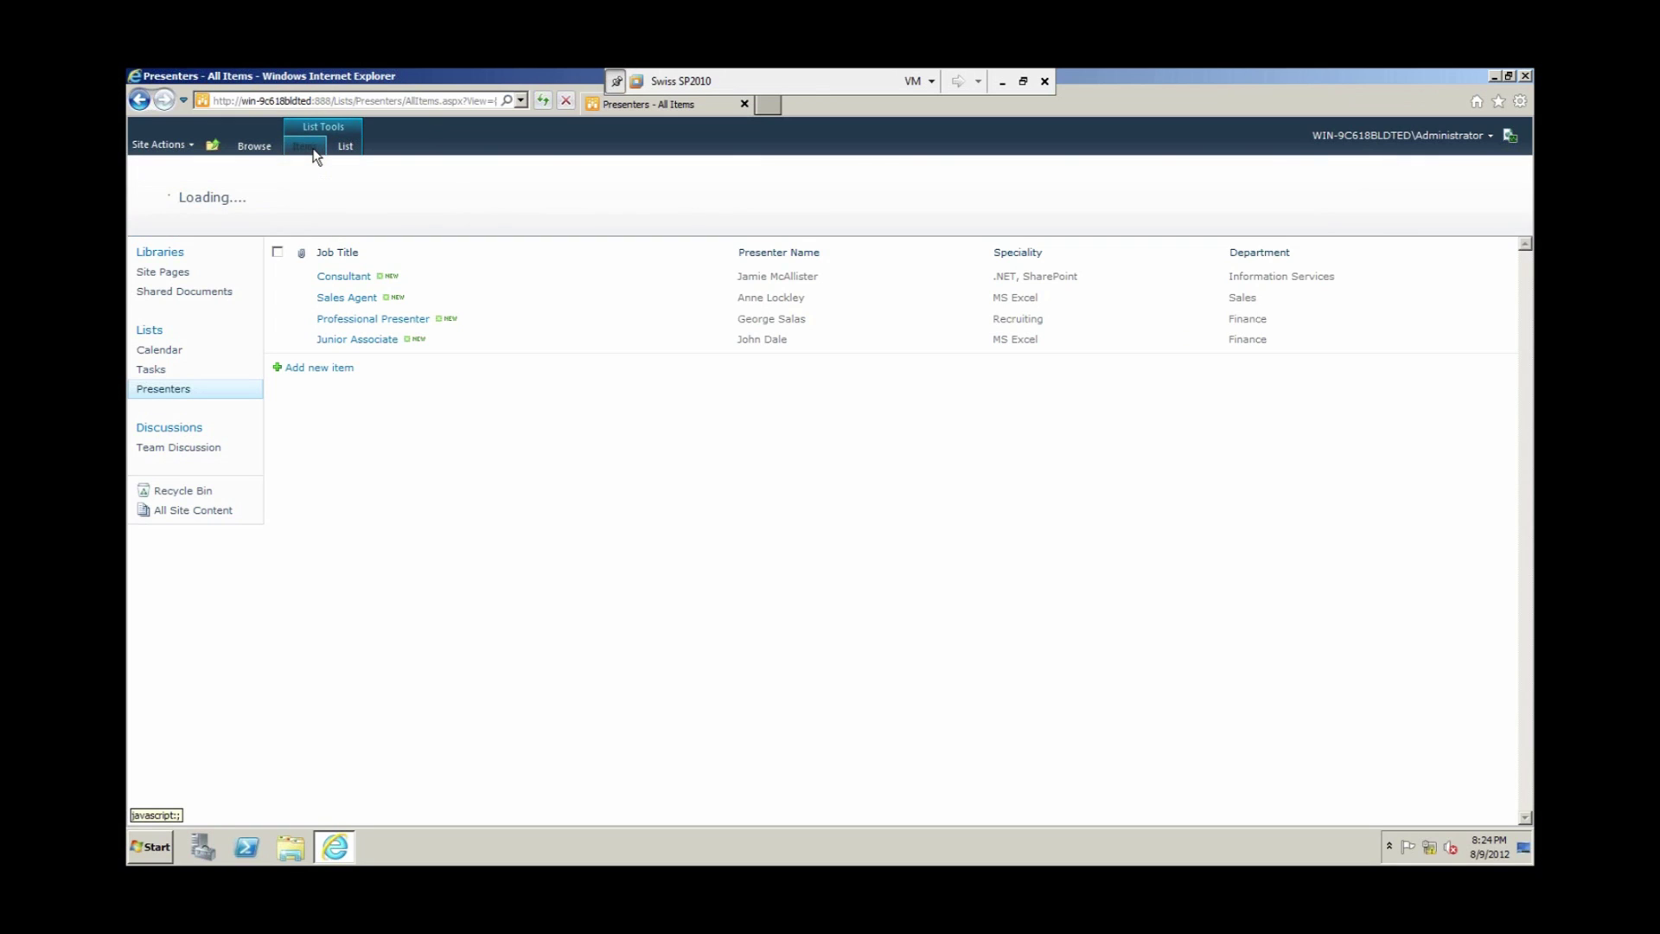
pyautogui.click(344, 147)
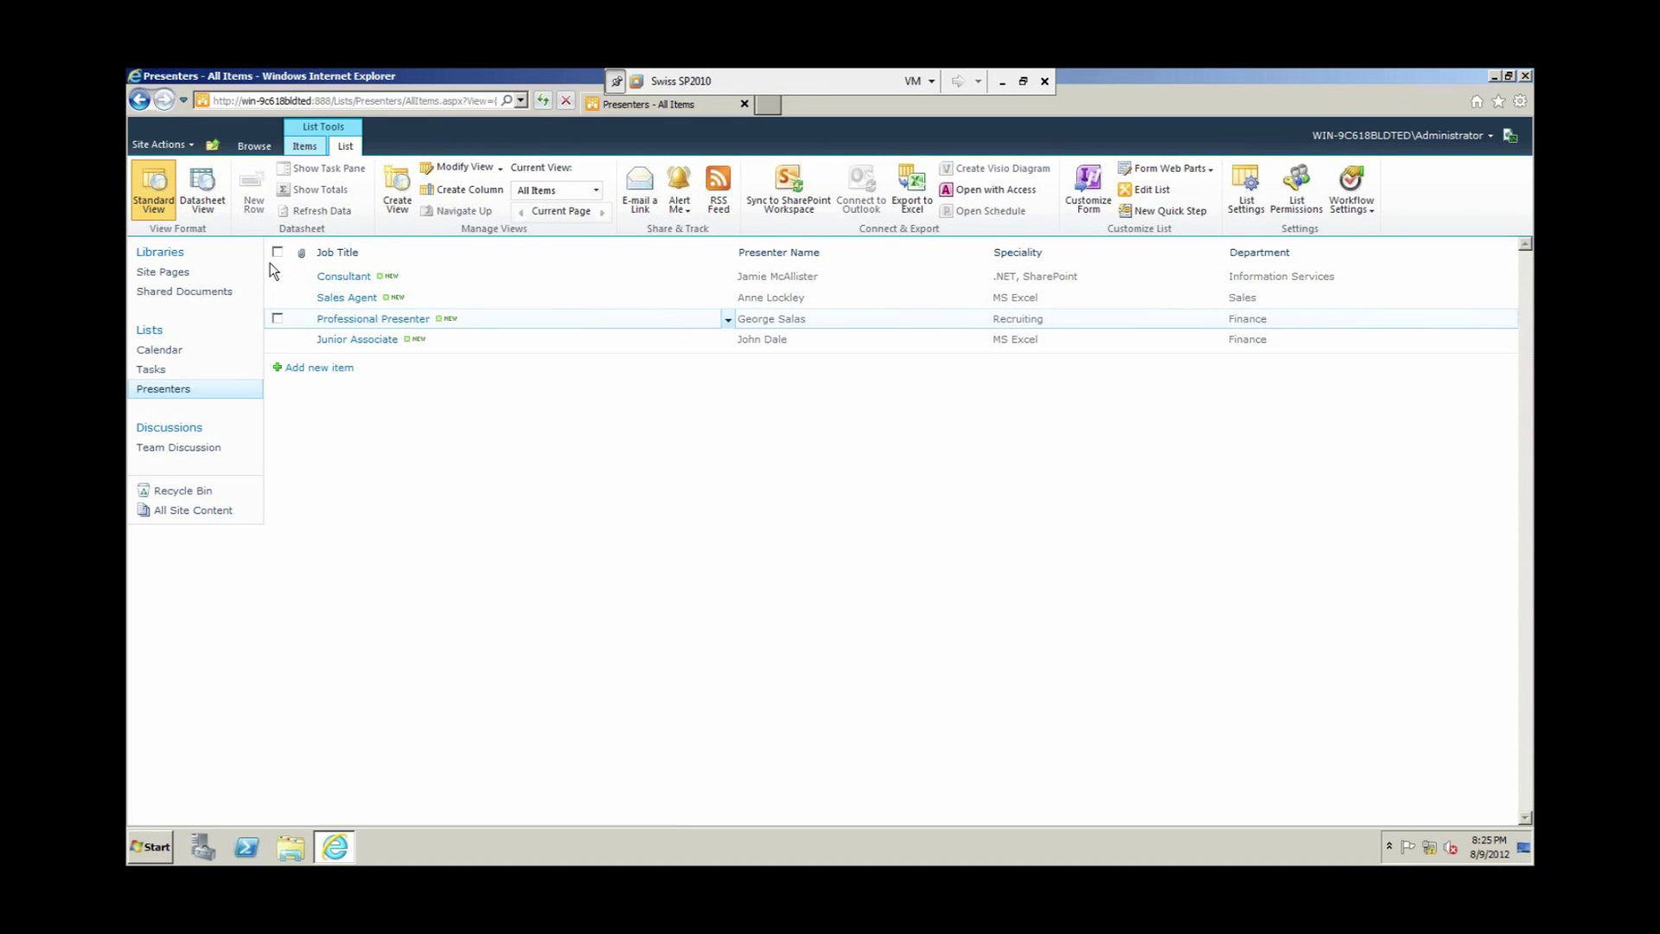
pyautogui.click(207, 202)
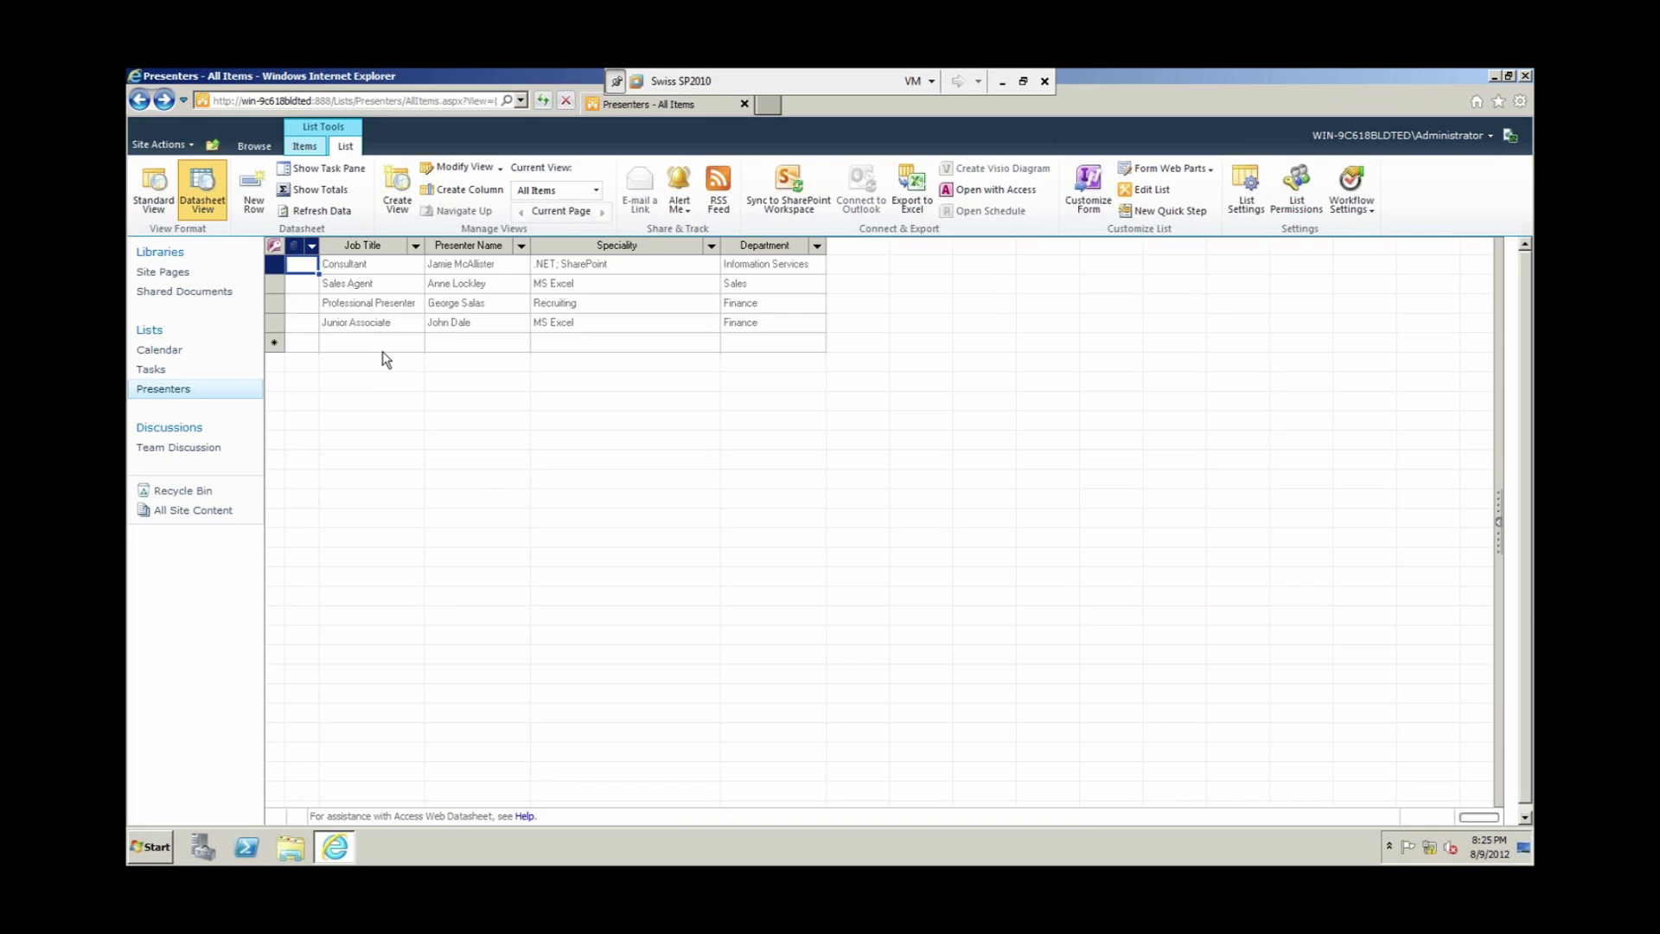
# Step: Start a new datasheet row with job title Sales Agent and the presenter's name
pyautogui.click(350, 147)
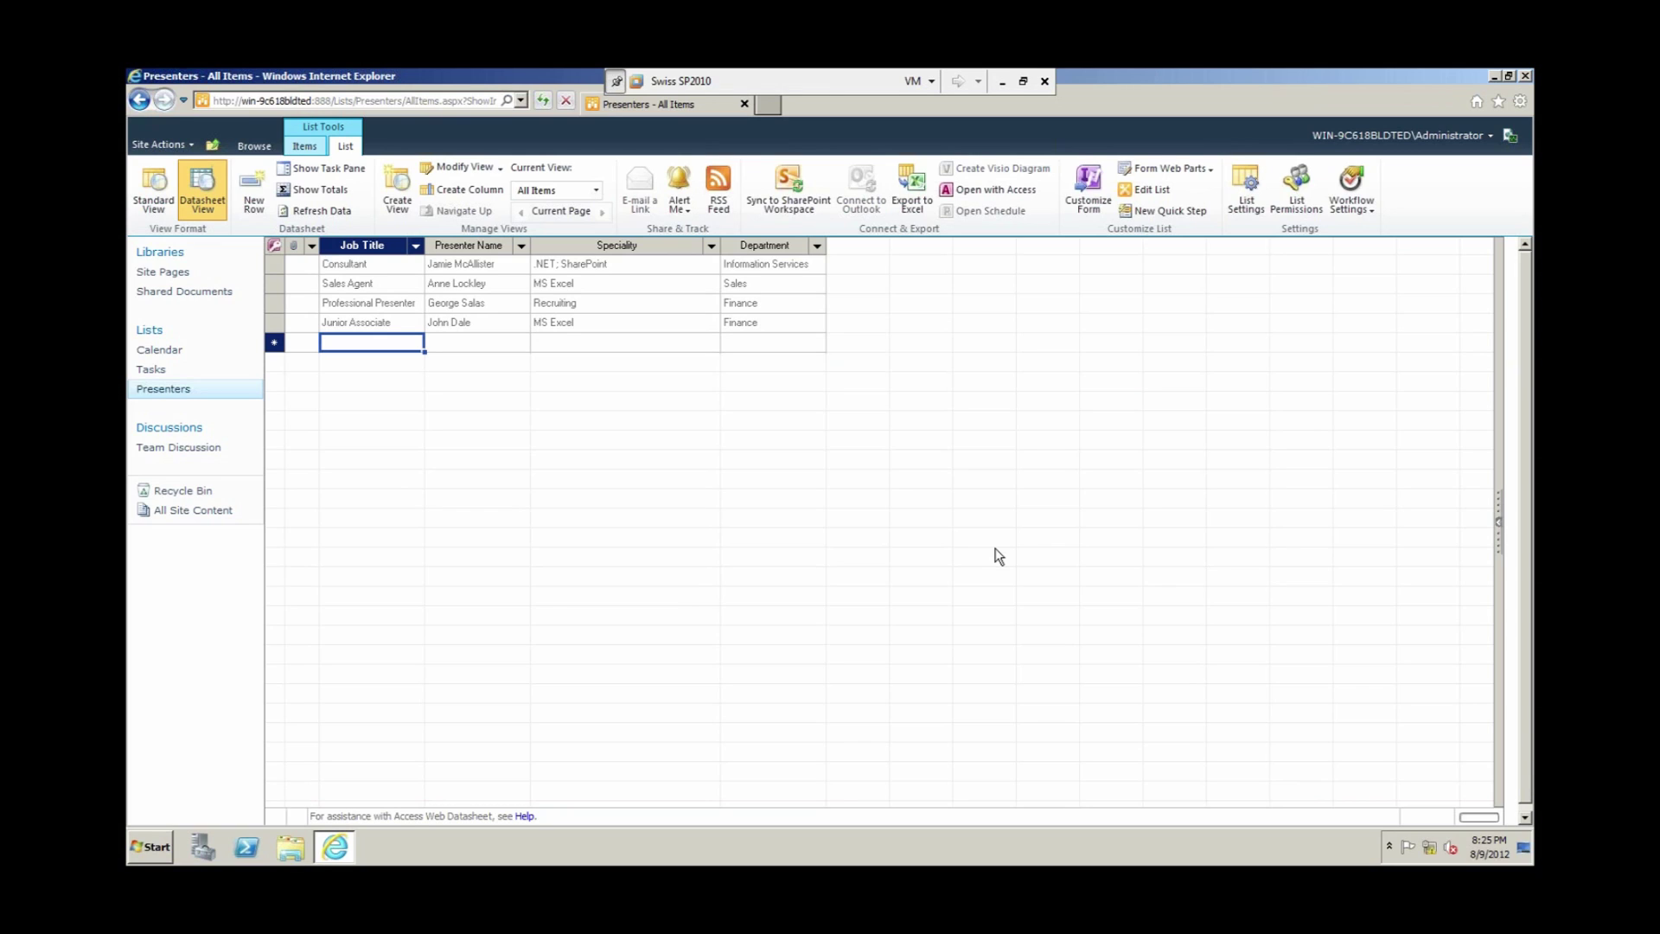
pyautogui.write('Sales Agent')
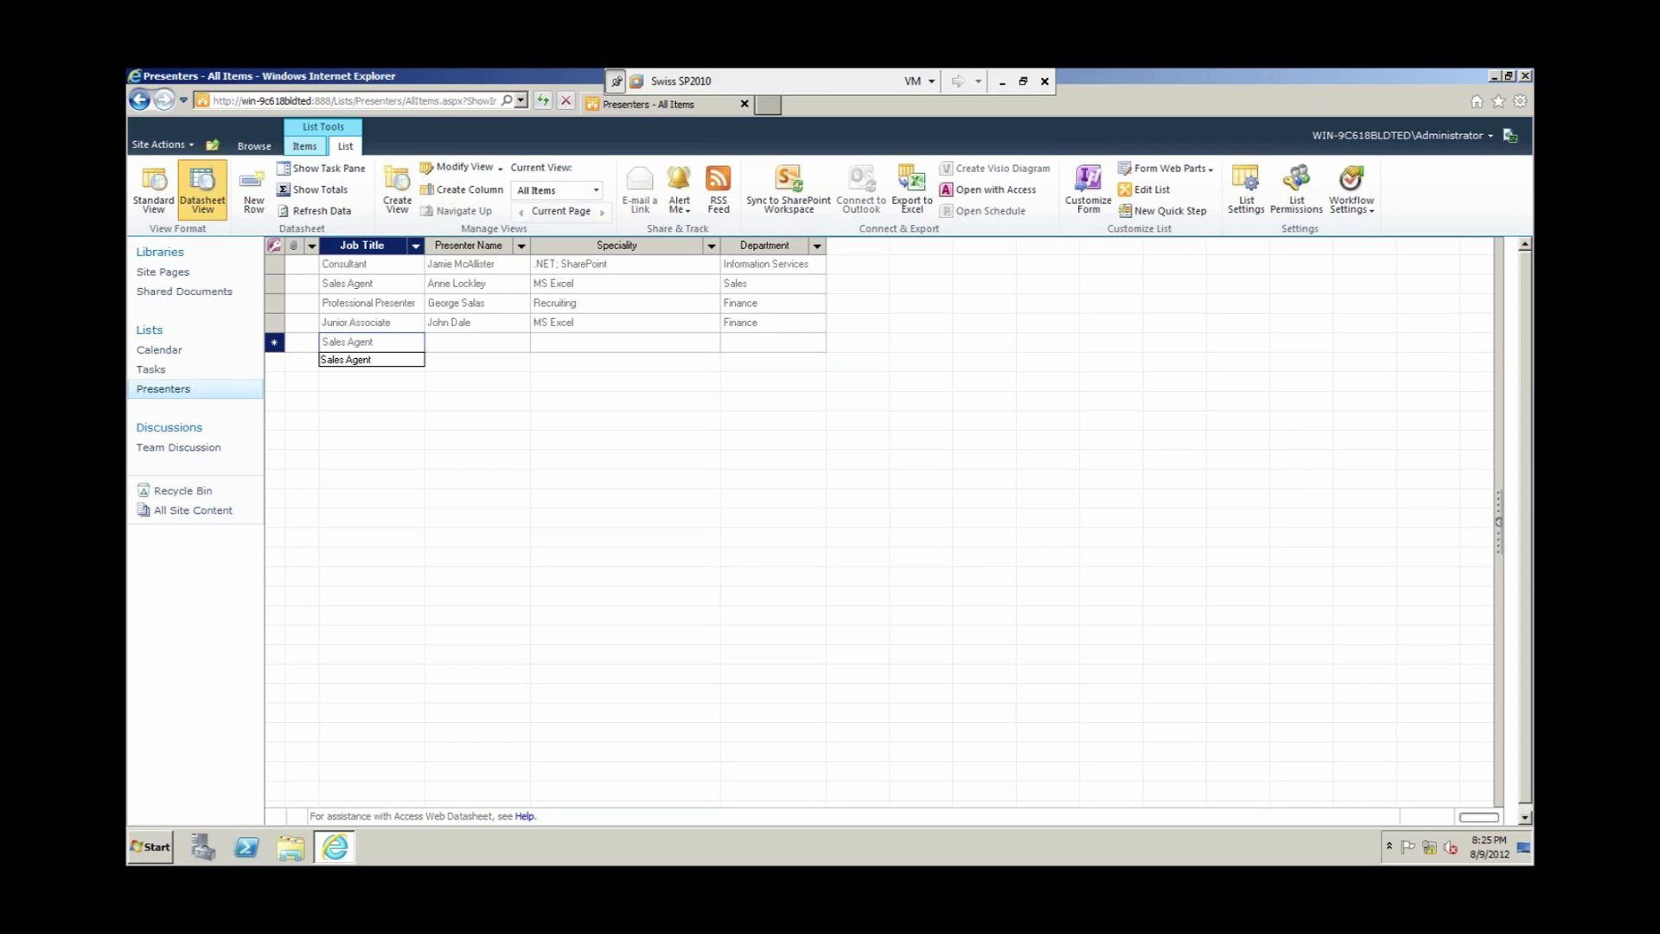
pyautogui.press('Tab')
pyautogui.write('Alan')
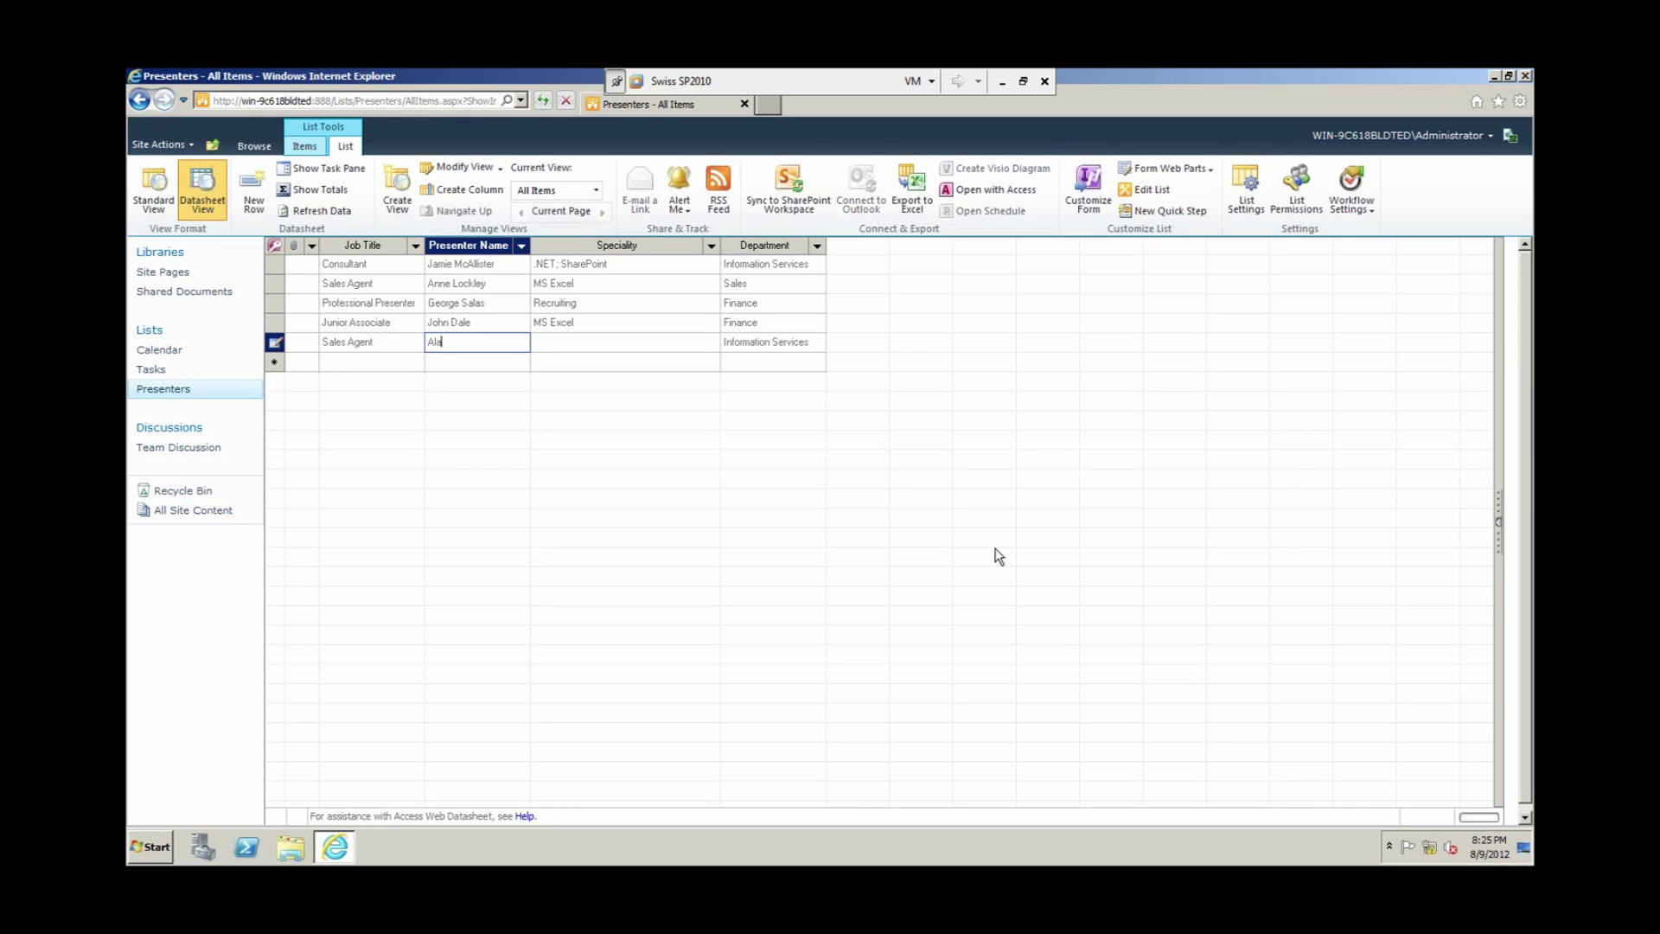
pyautogui.press('Tab')
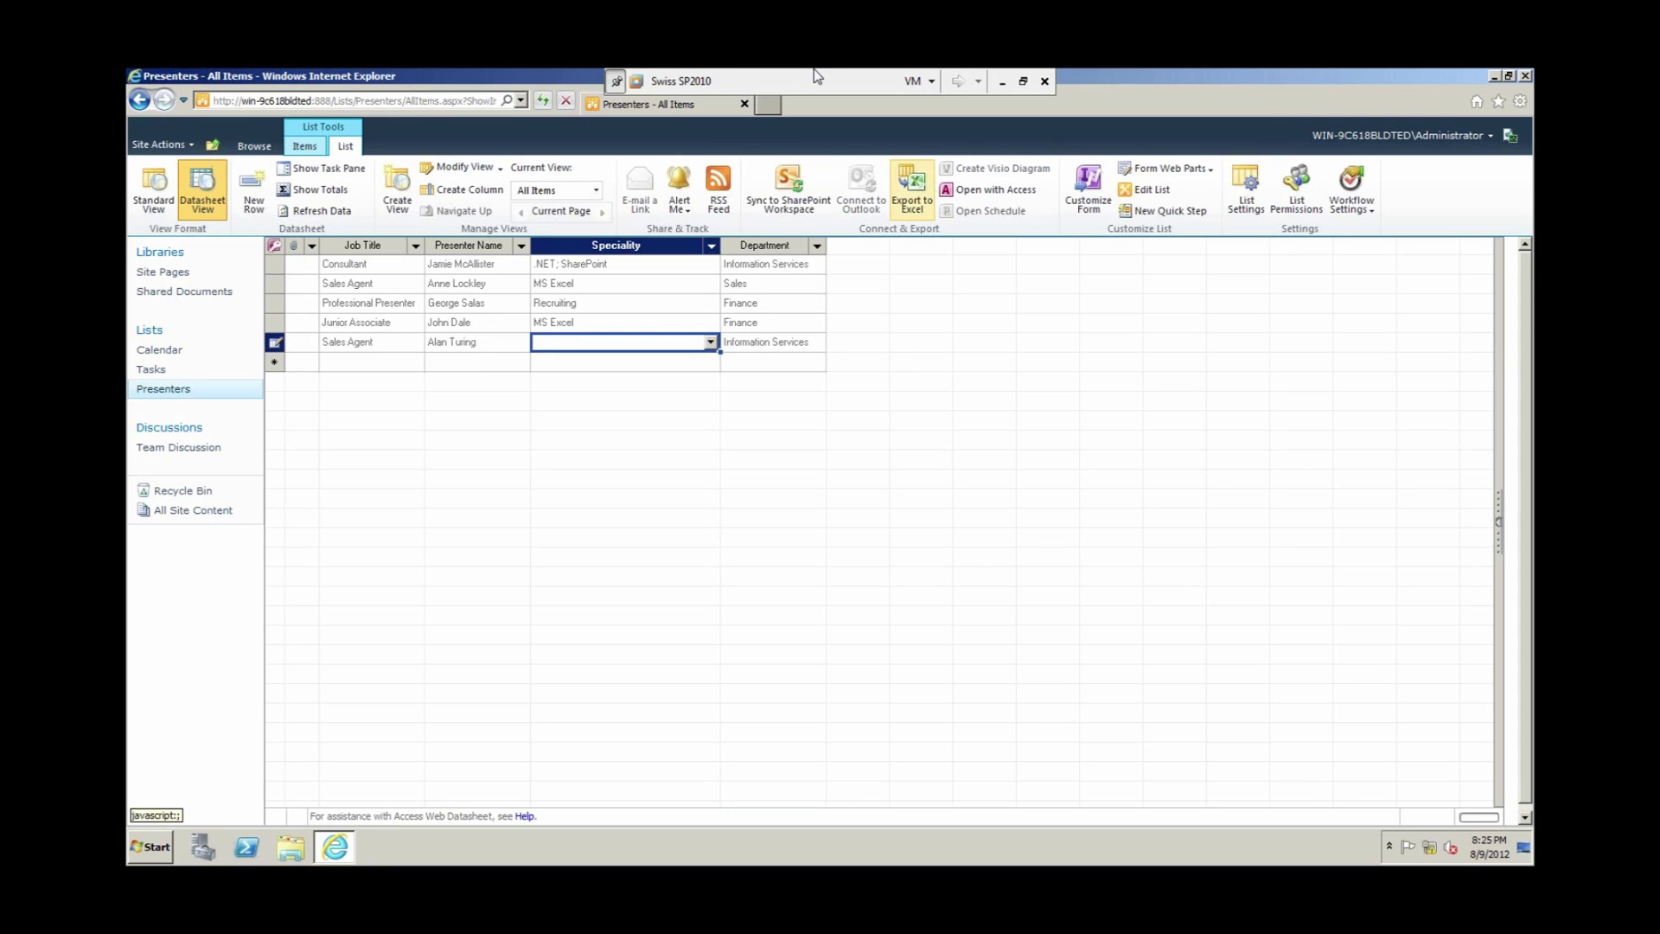
# Step: Set the row's speciality to MS Excel and department to Sales, then save the pending changes
pyautogui.click(709, 344)
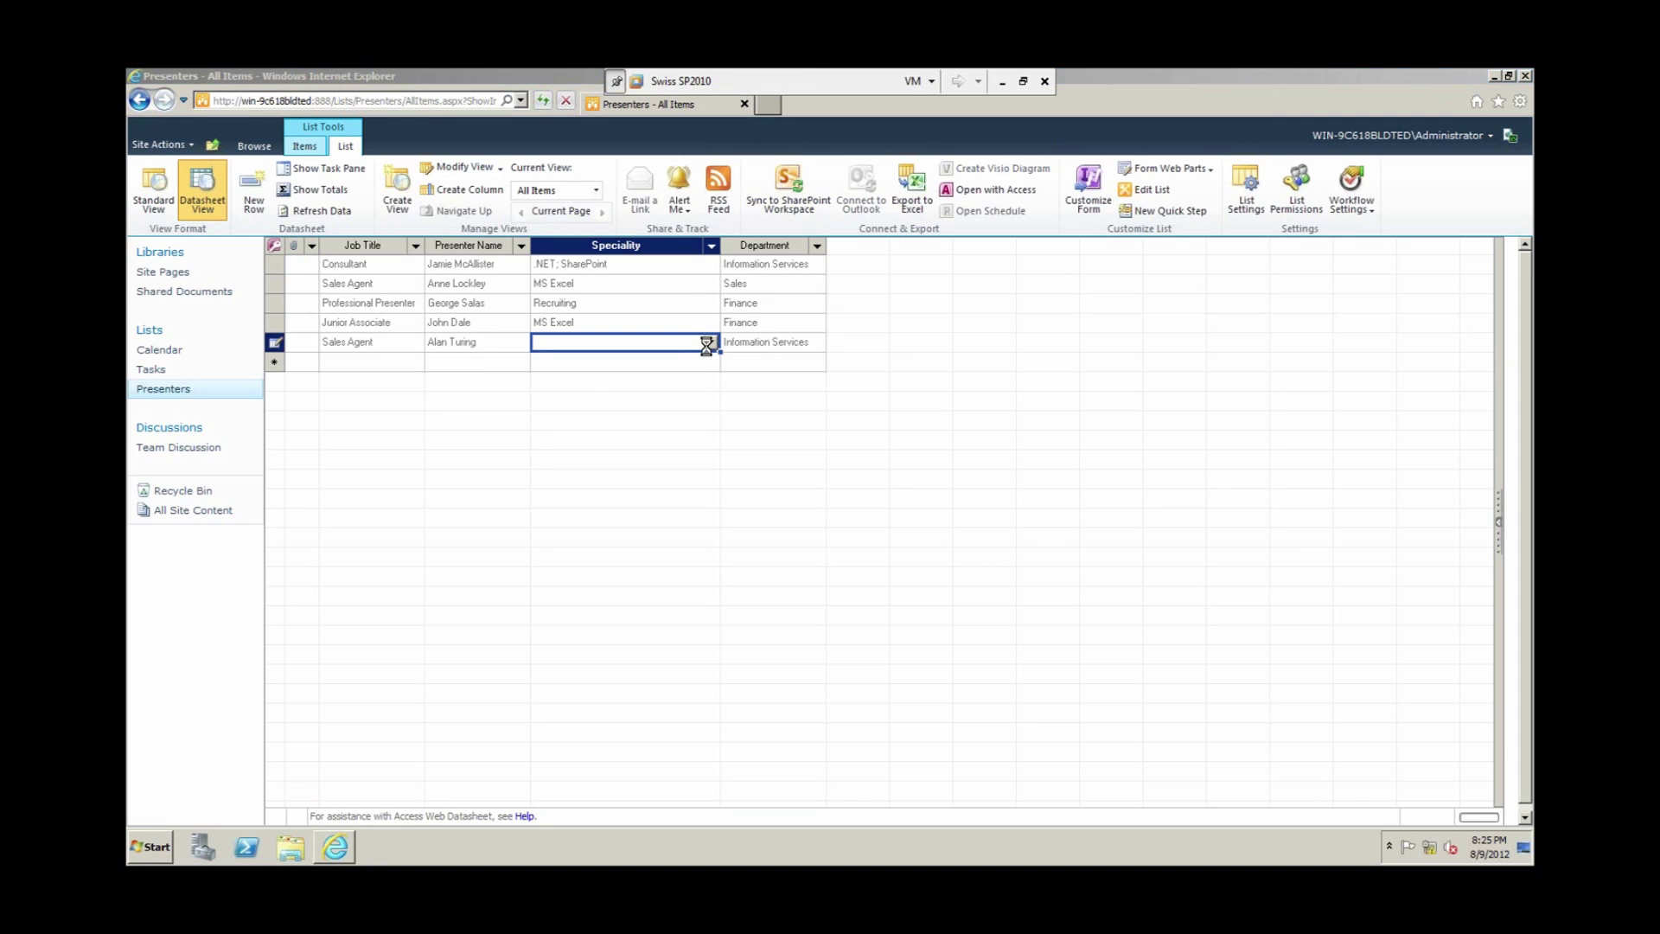
pyautogui.click(547, 414)
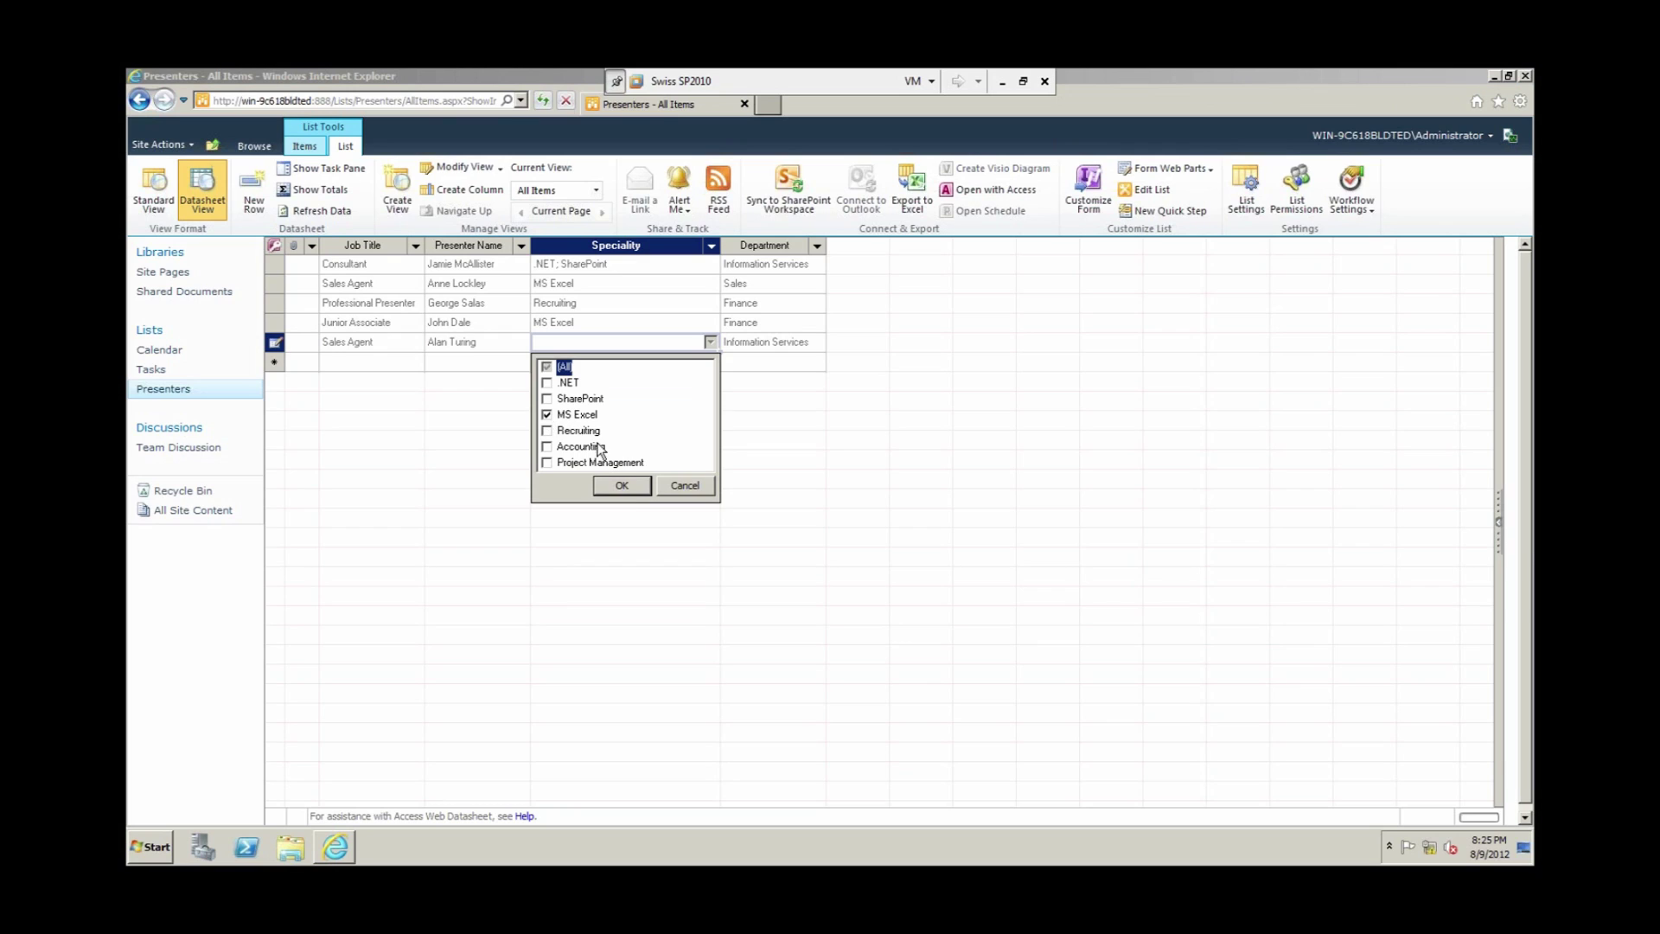
pyautogui.click(622, 486)
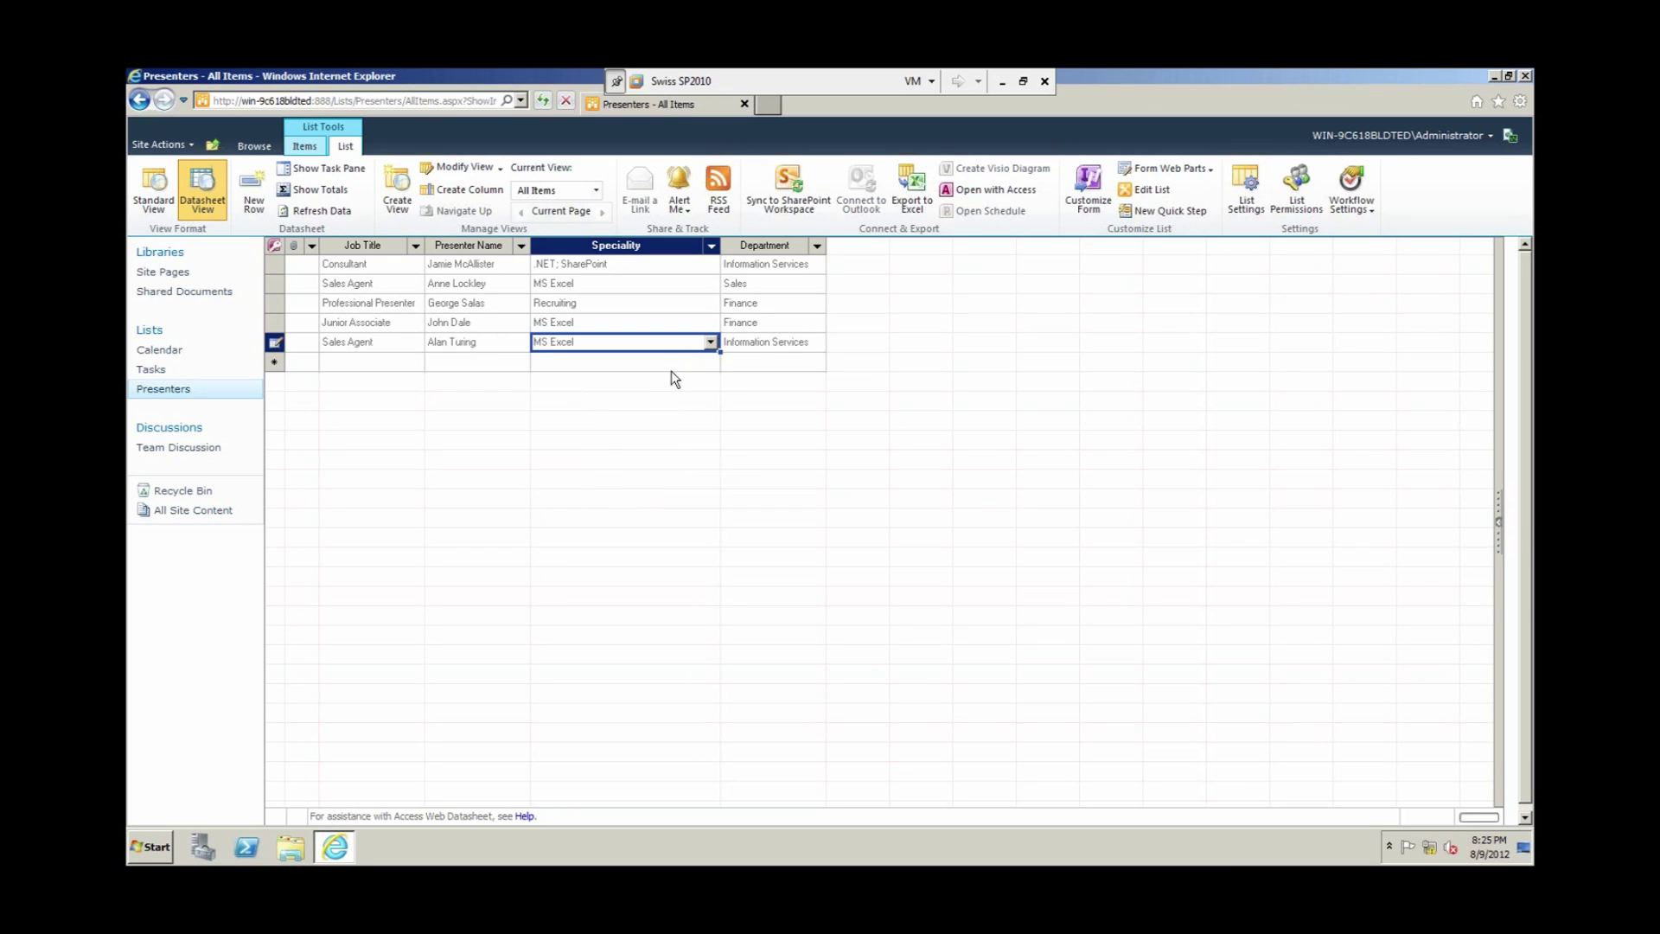
pyautogui.click(807, 344)
pyautogui.click(817, 342)
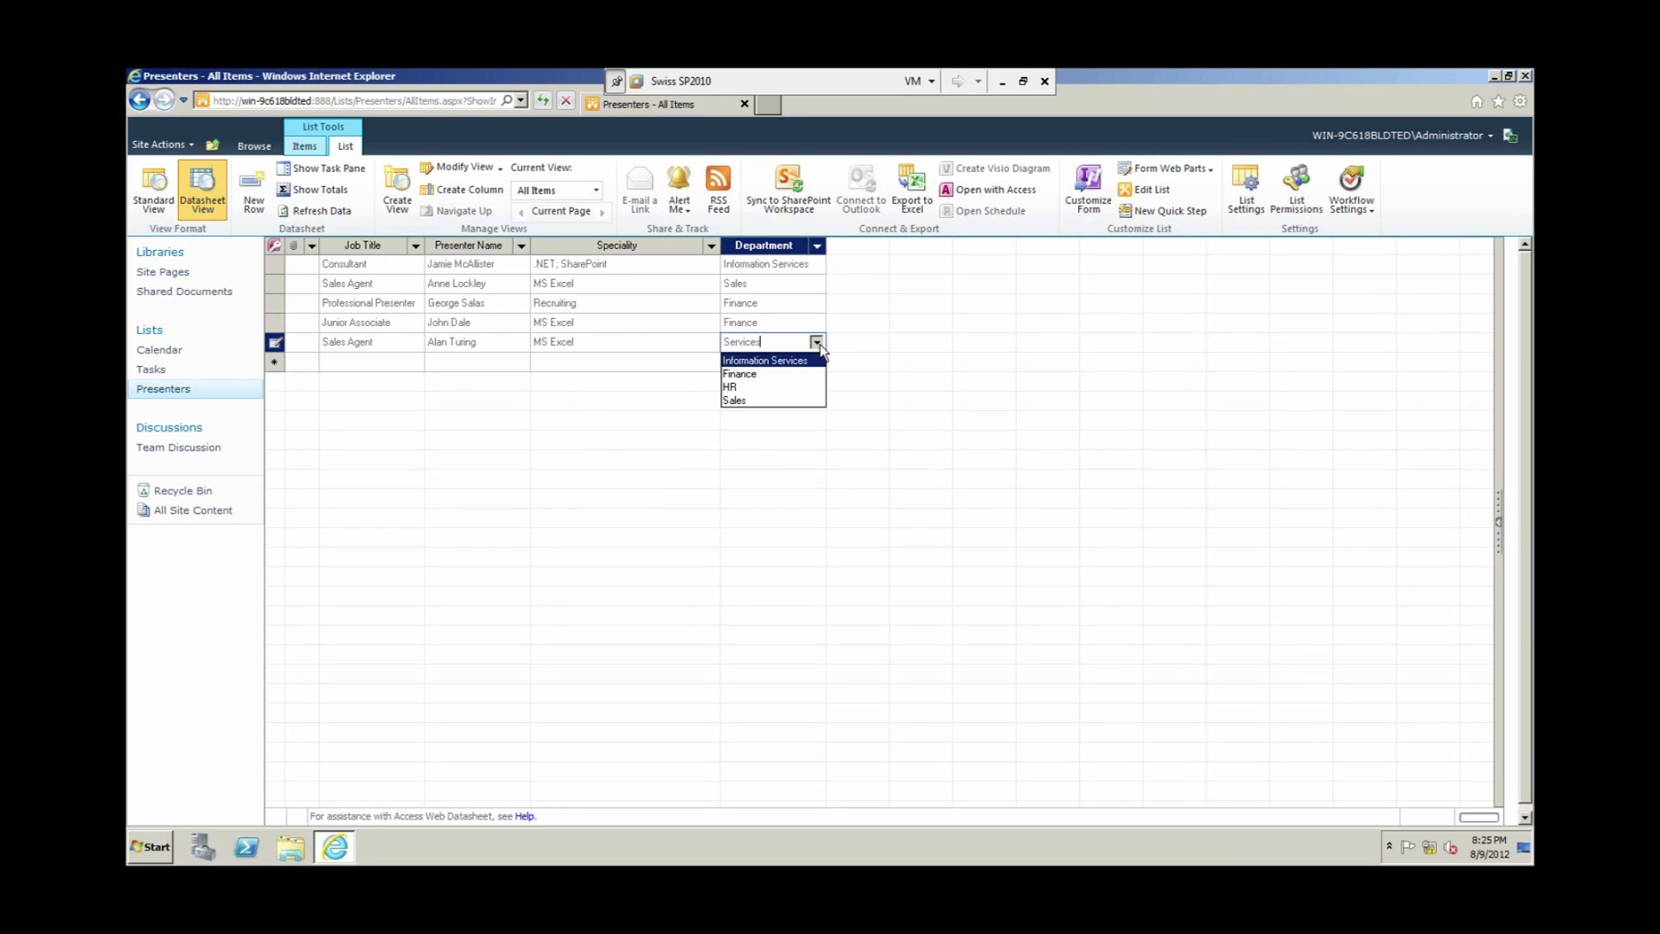
pyautogui.click(735, 401)
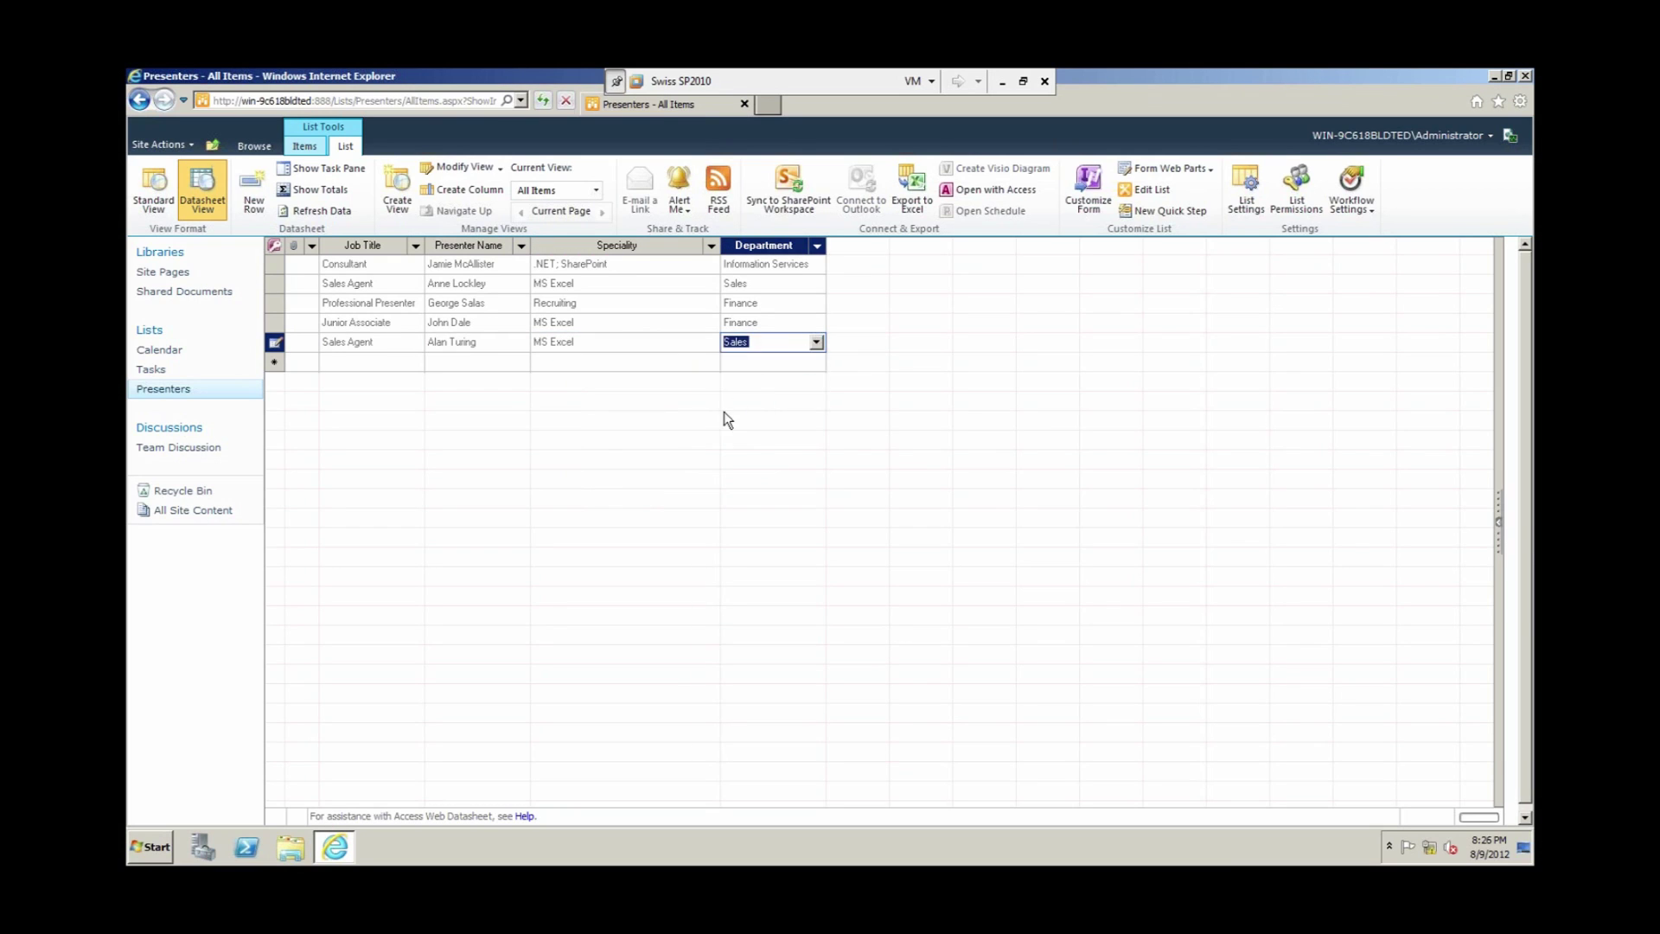
pyautogui.click(376, 364)
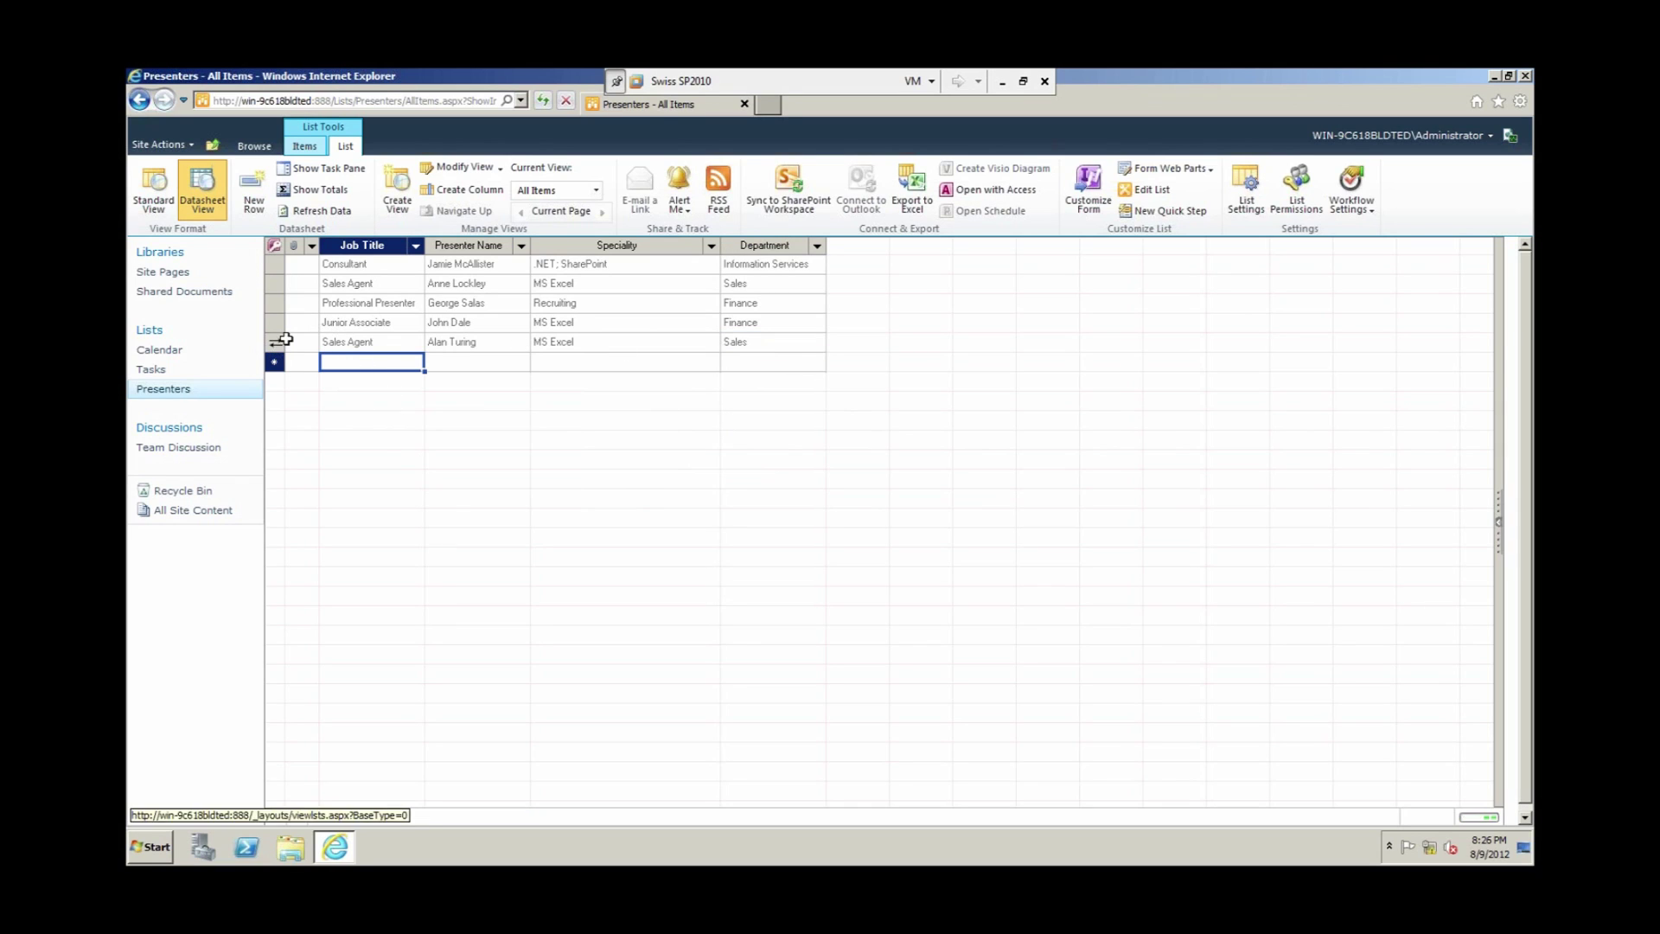
pyautogui.click(186, 206)
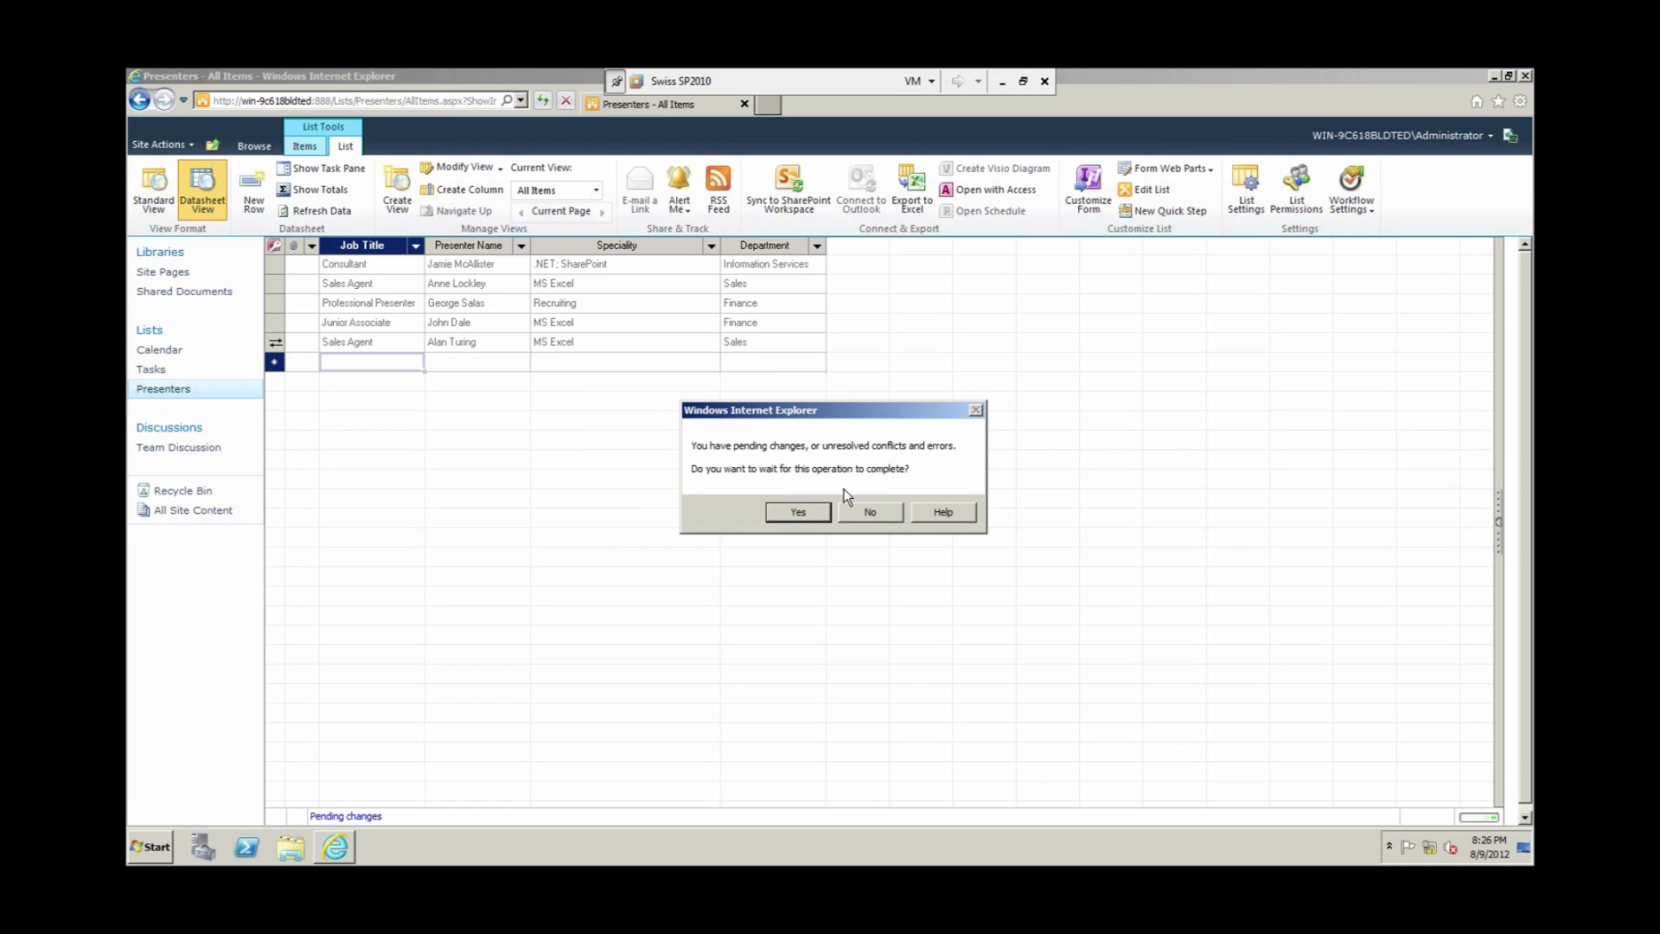
pyautogui.click(791, 516)
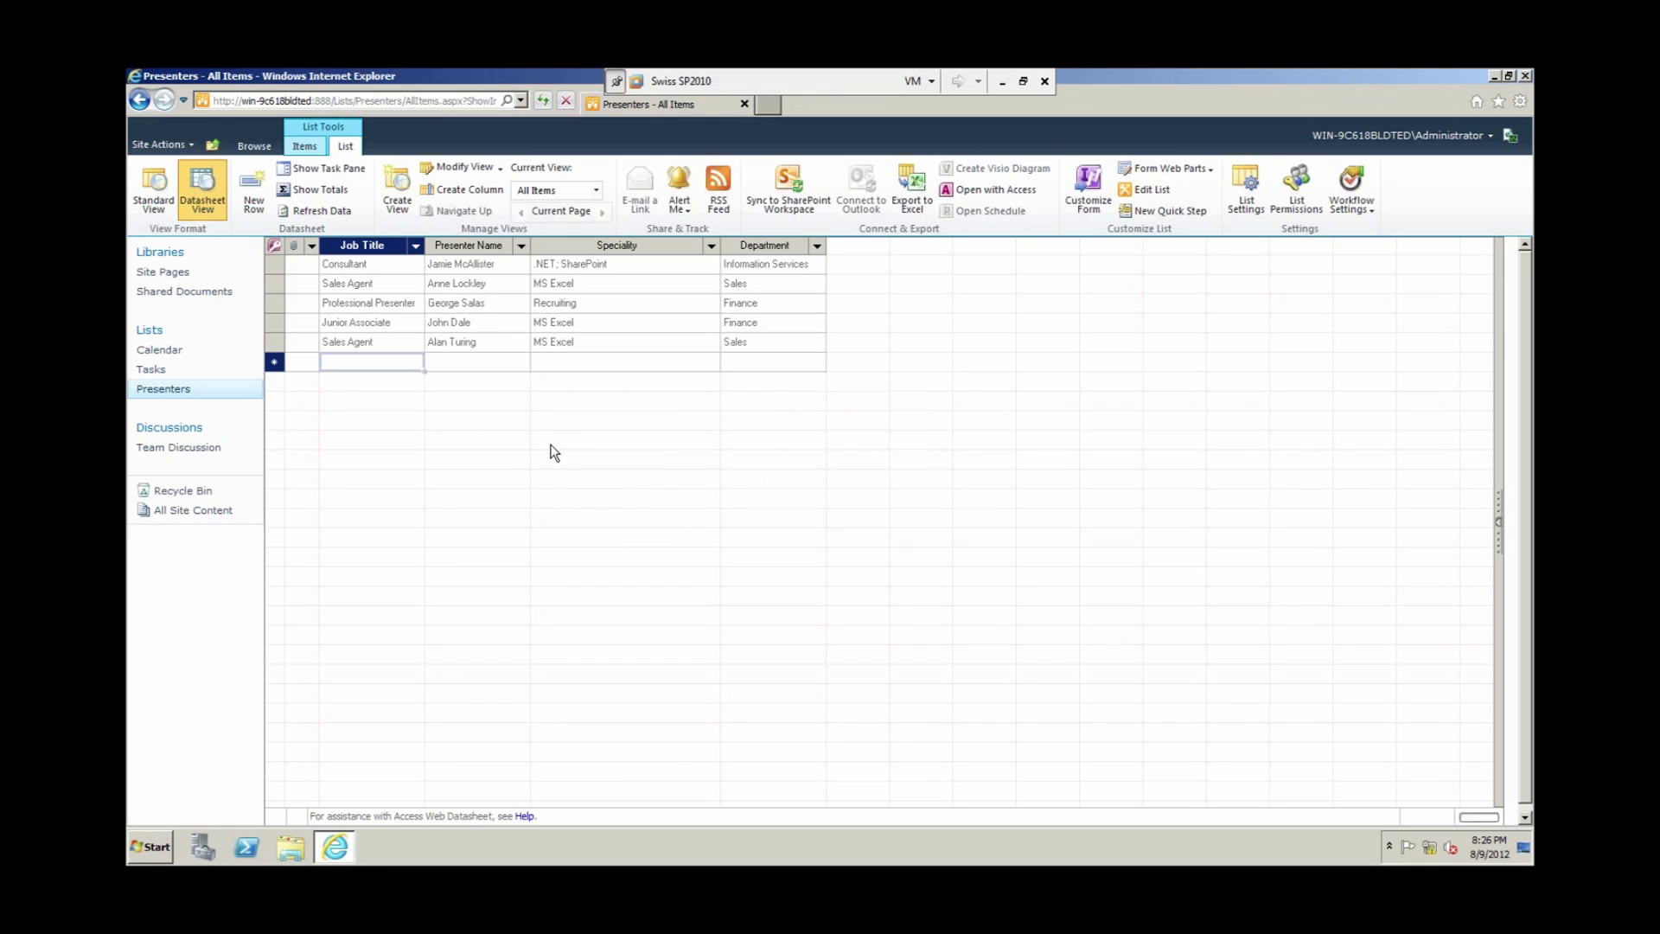
# Step: Switch back to Standard View and return to browsing the Presenters list
pyautogui.click(172, 184)
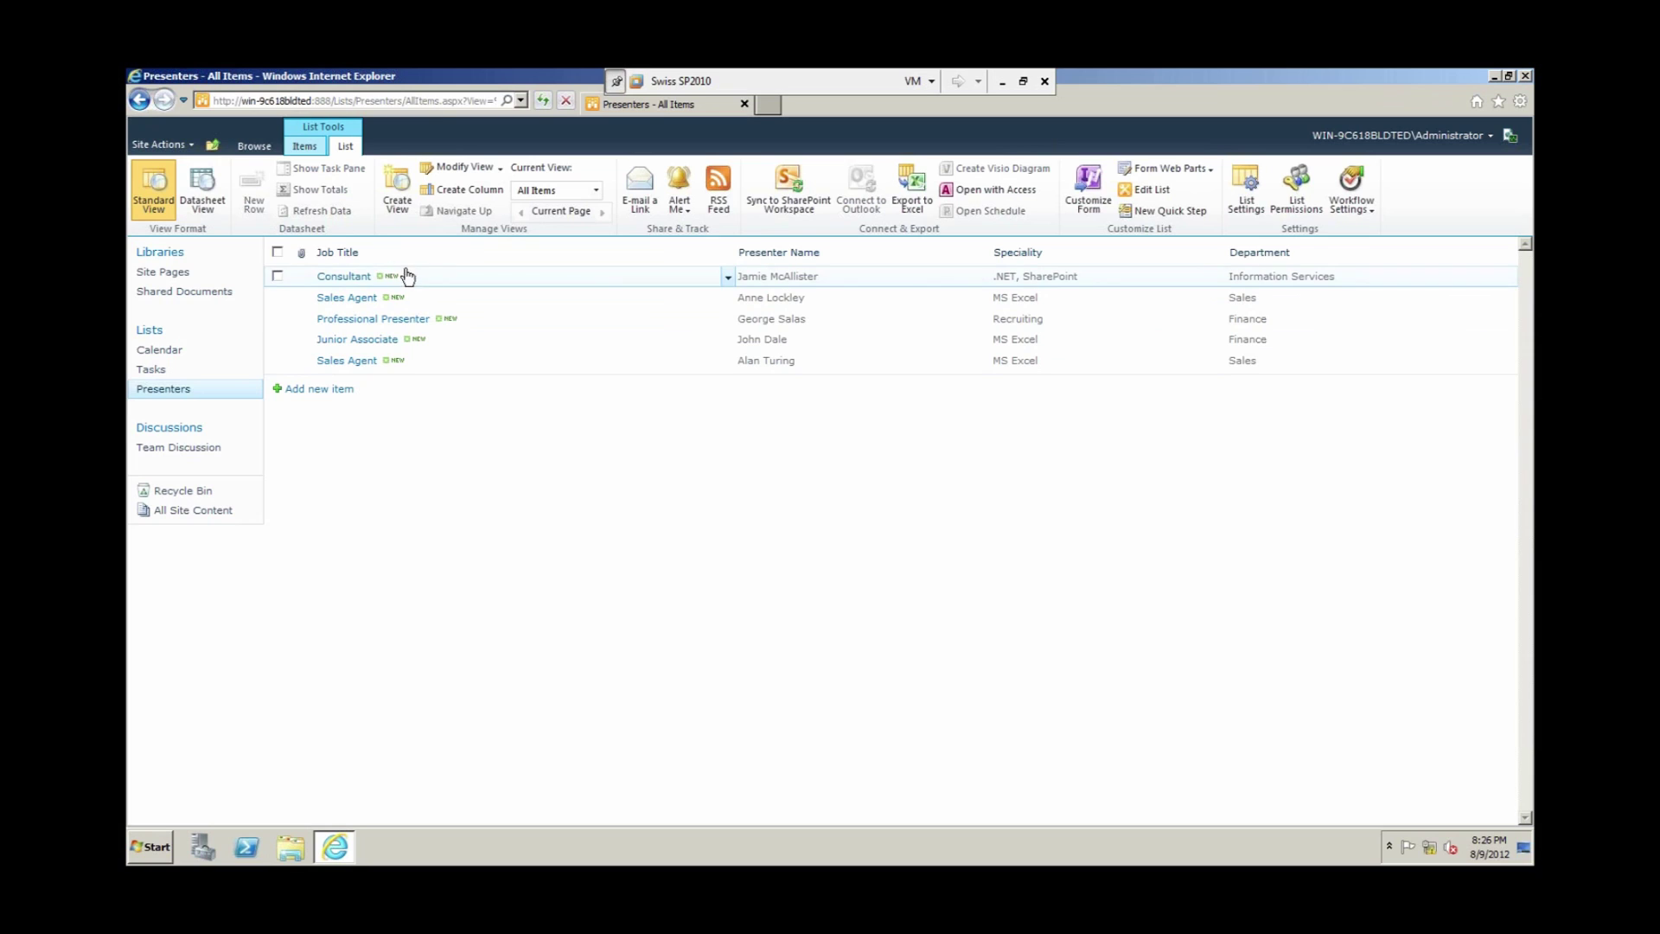
pyautogui.click(234, 141)
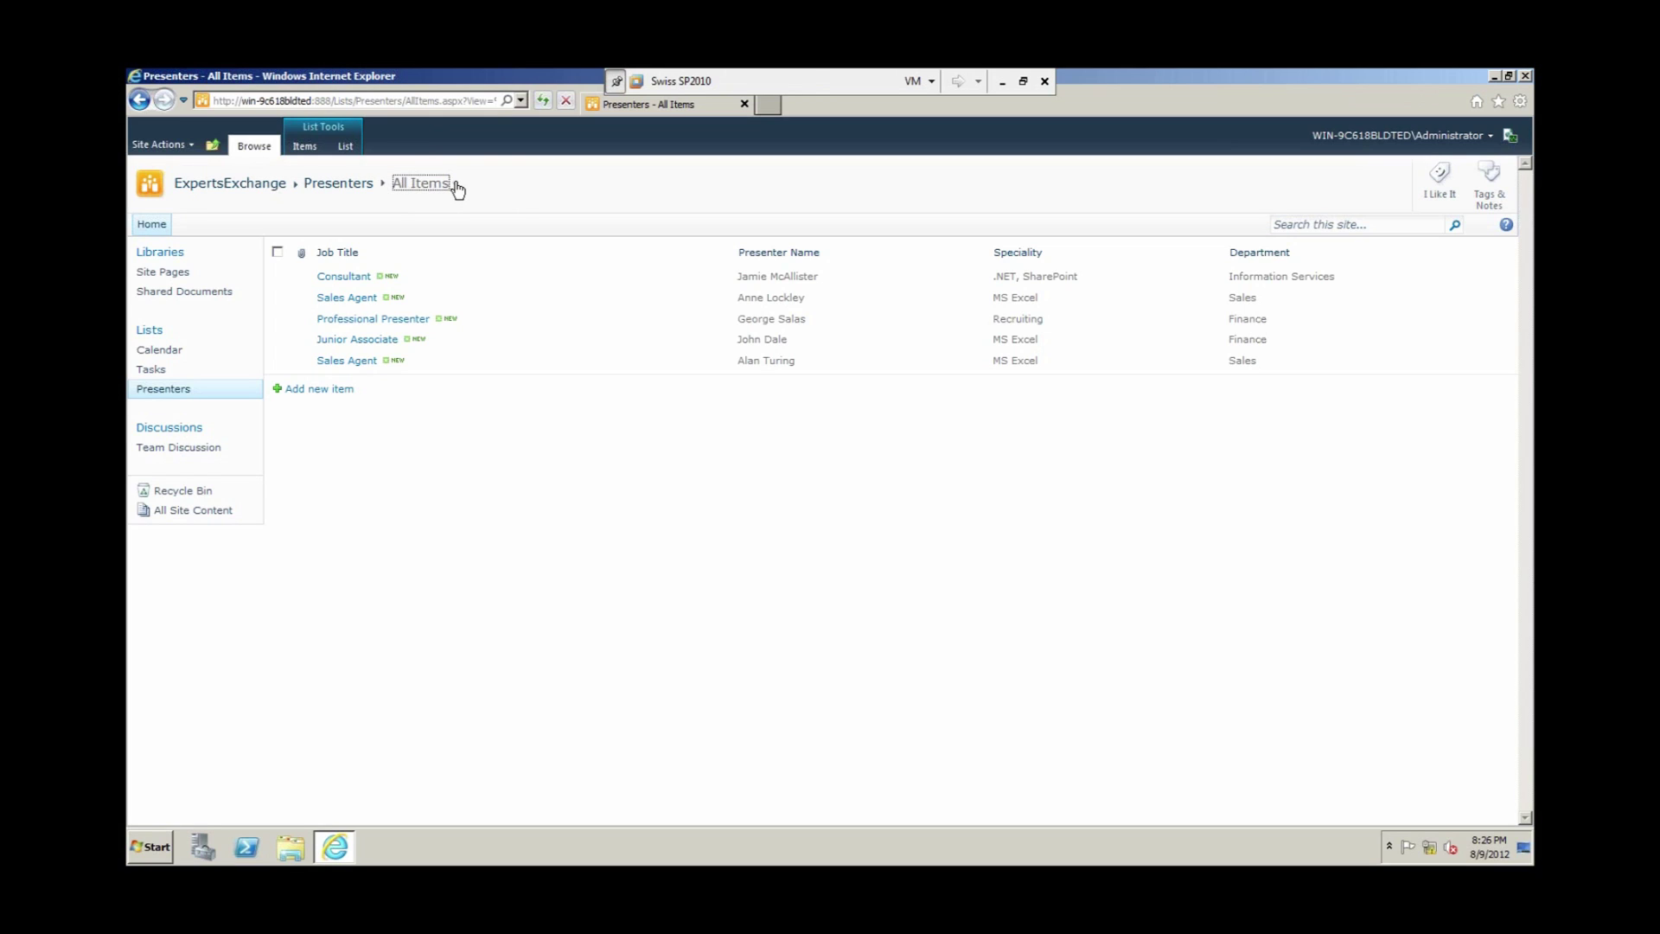
# Step: Choose Create View from the All Items view dropdown
pyautogui.click(457, 185)
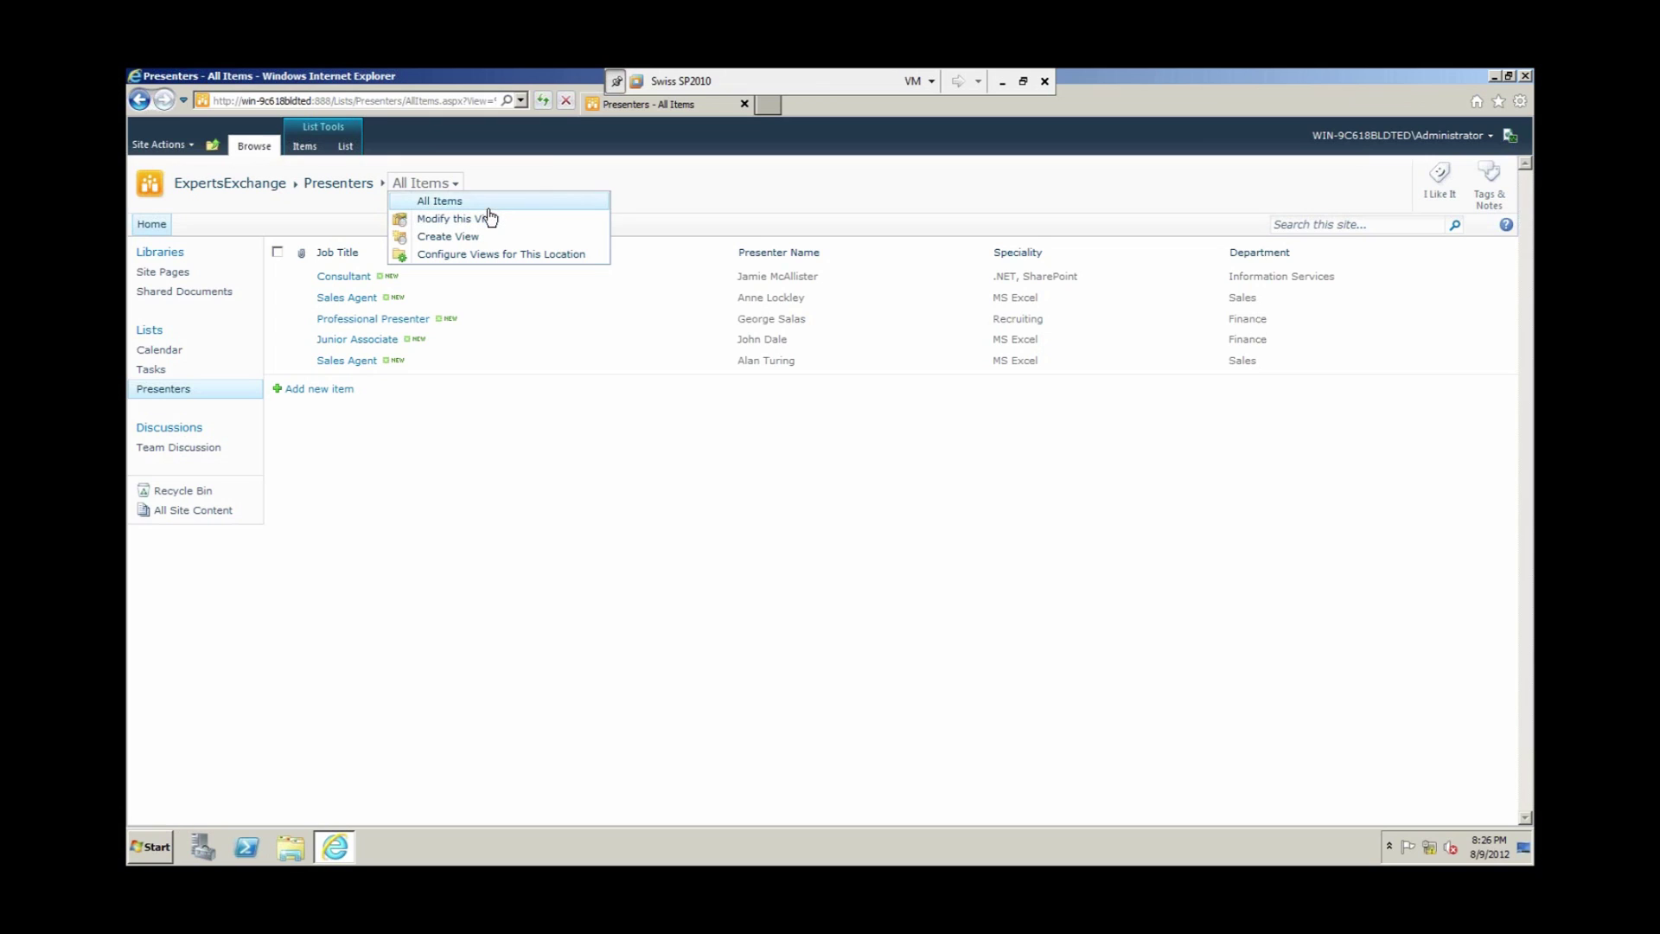
pyautogui.click(446, 240)
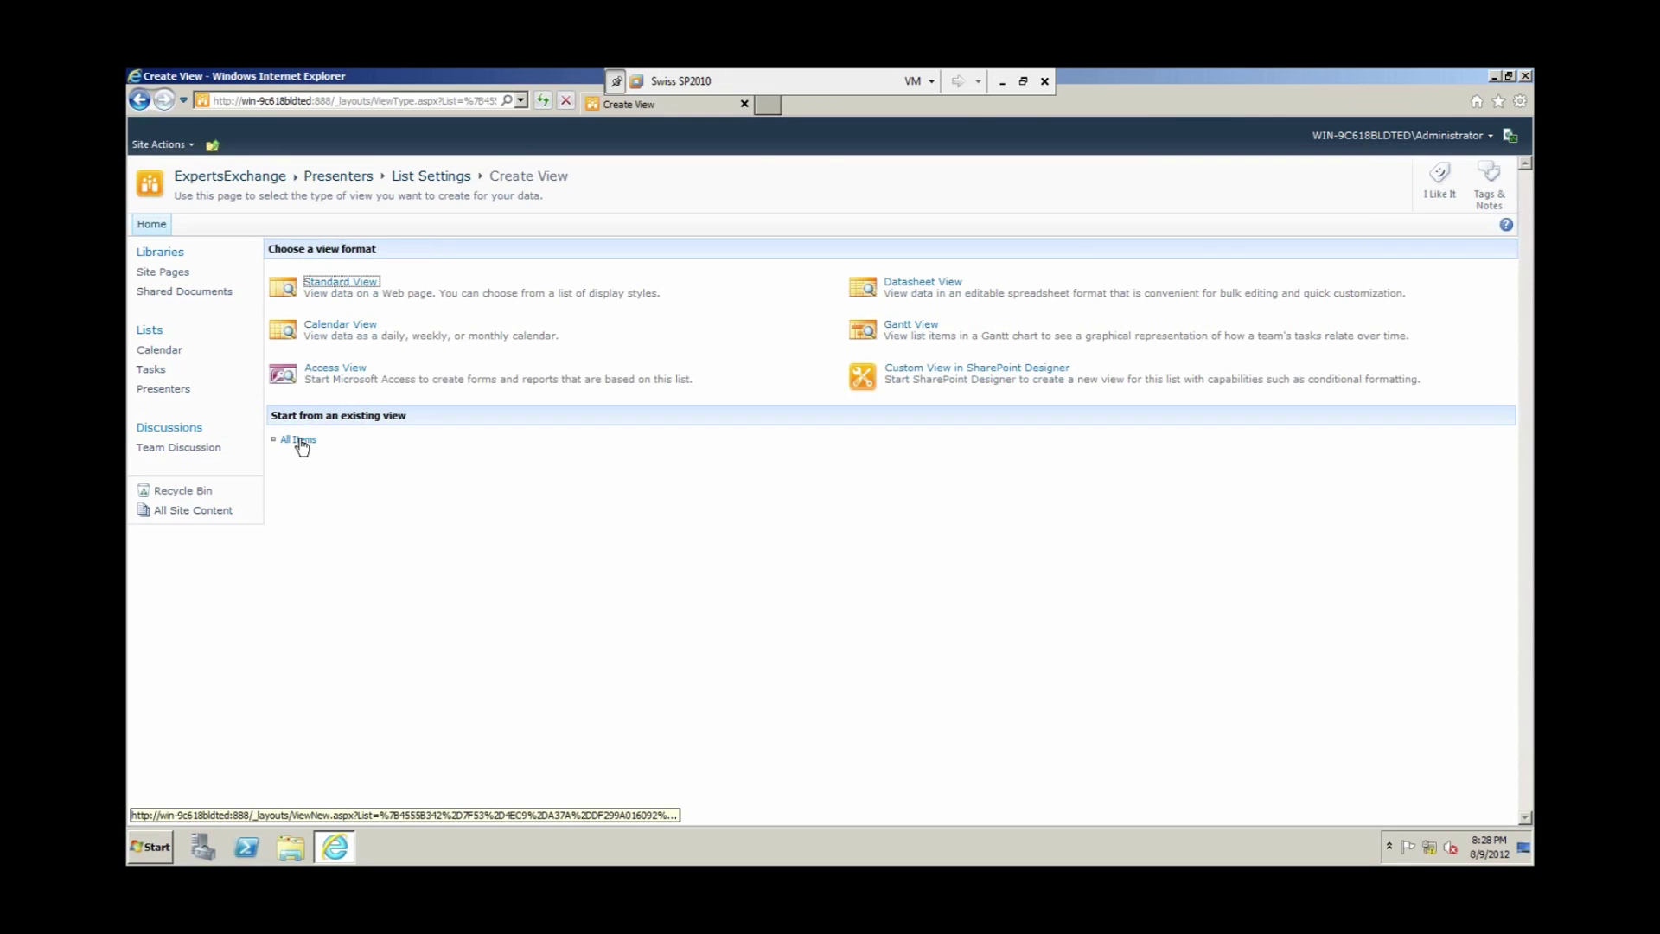
# Step: Base the view on All Items, name it 'Department Experts', and exclude the Attachments column
pyautogui.click(299, 441)
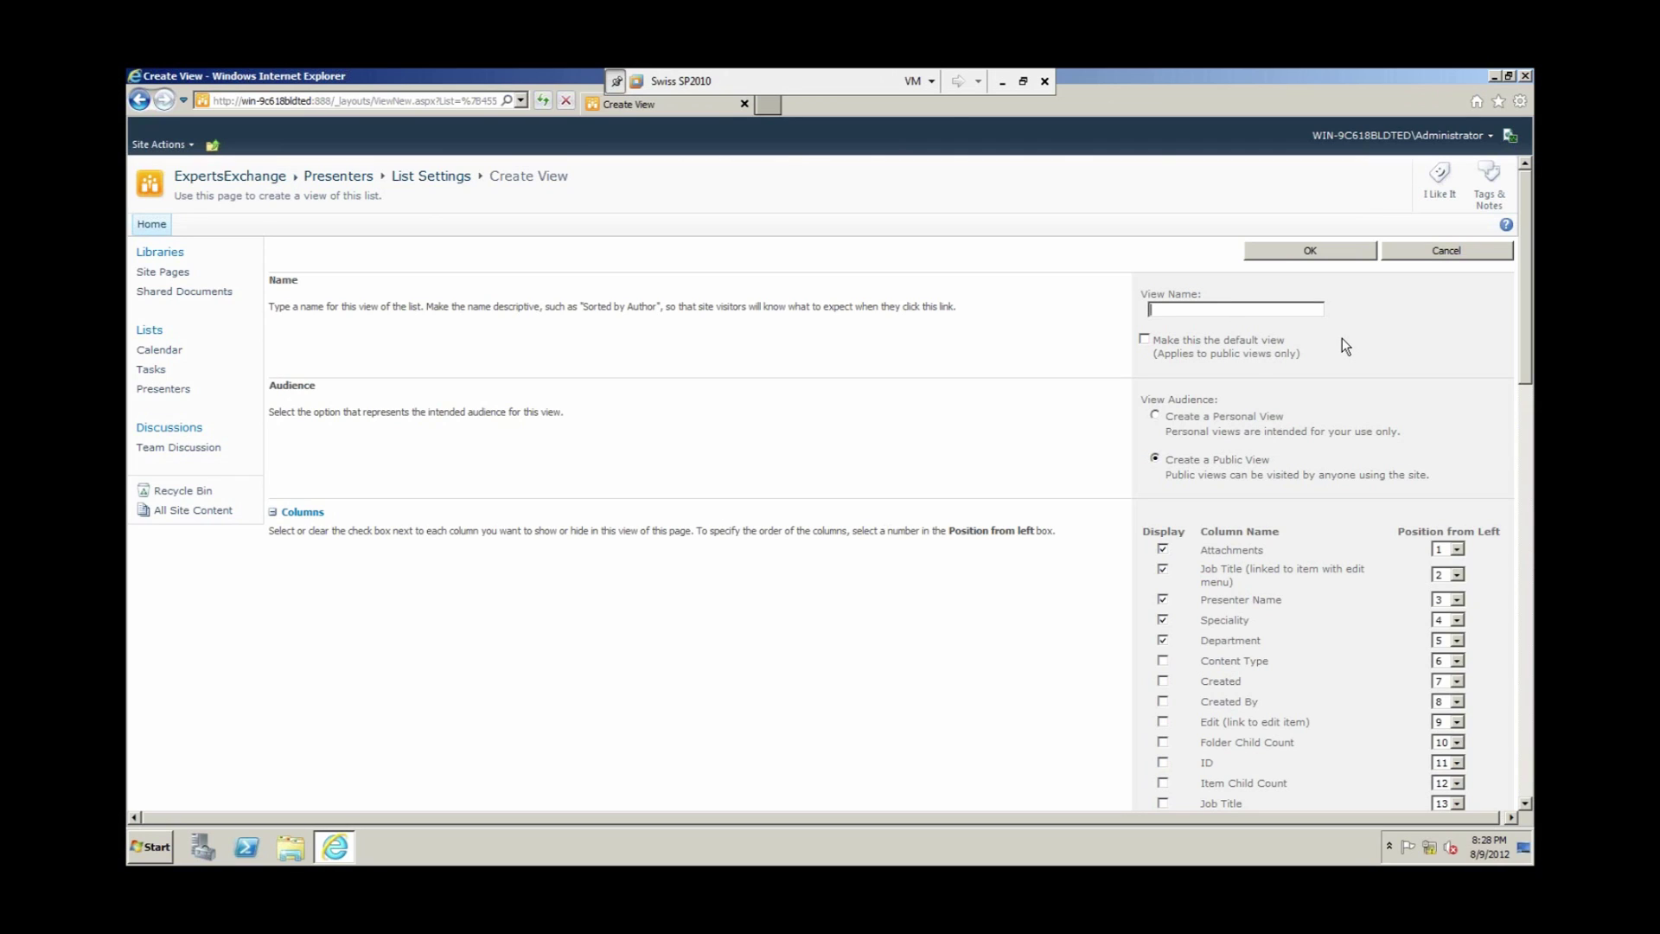
pyautogui.write('Department Experts')
pyautogui.moveTo(1530, 299); pyautogui.dragTo(1528, 318)
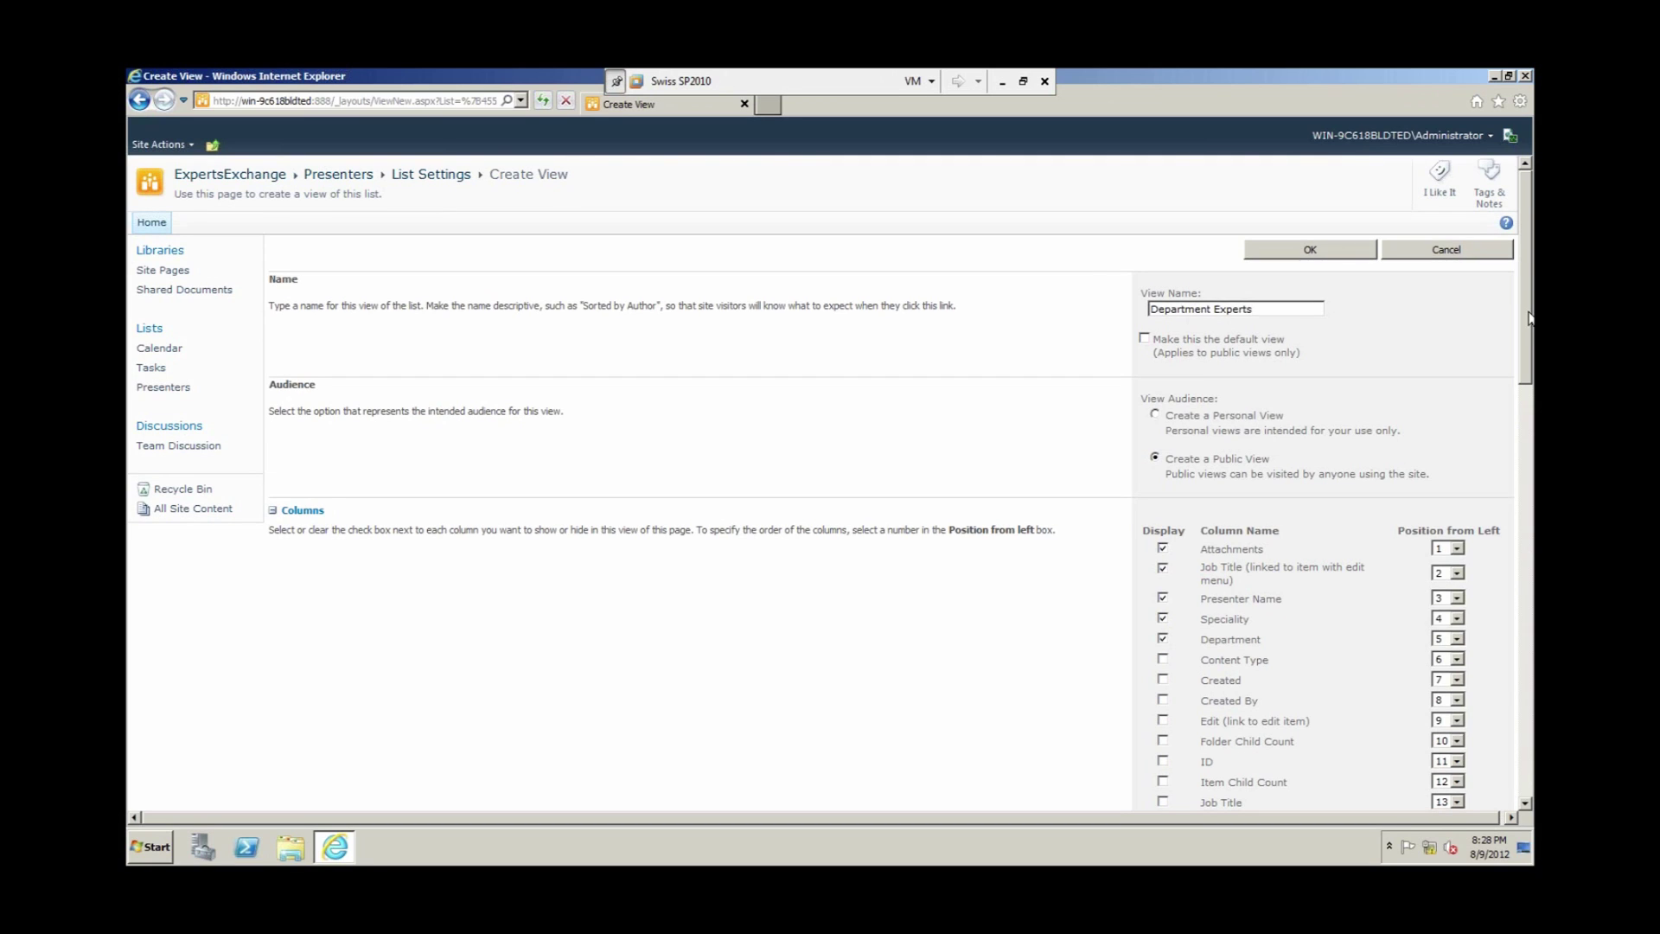
pyautogui.scroll(-3, 1206, 355)
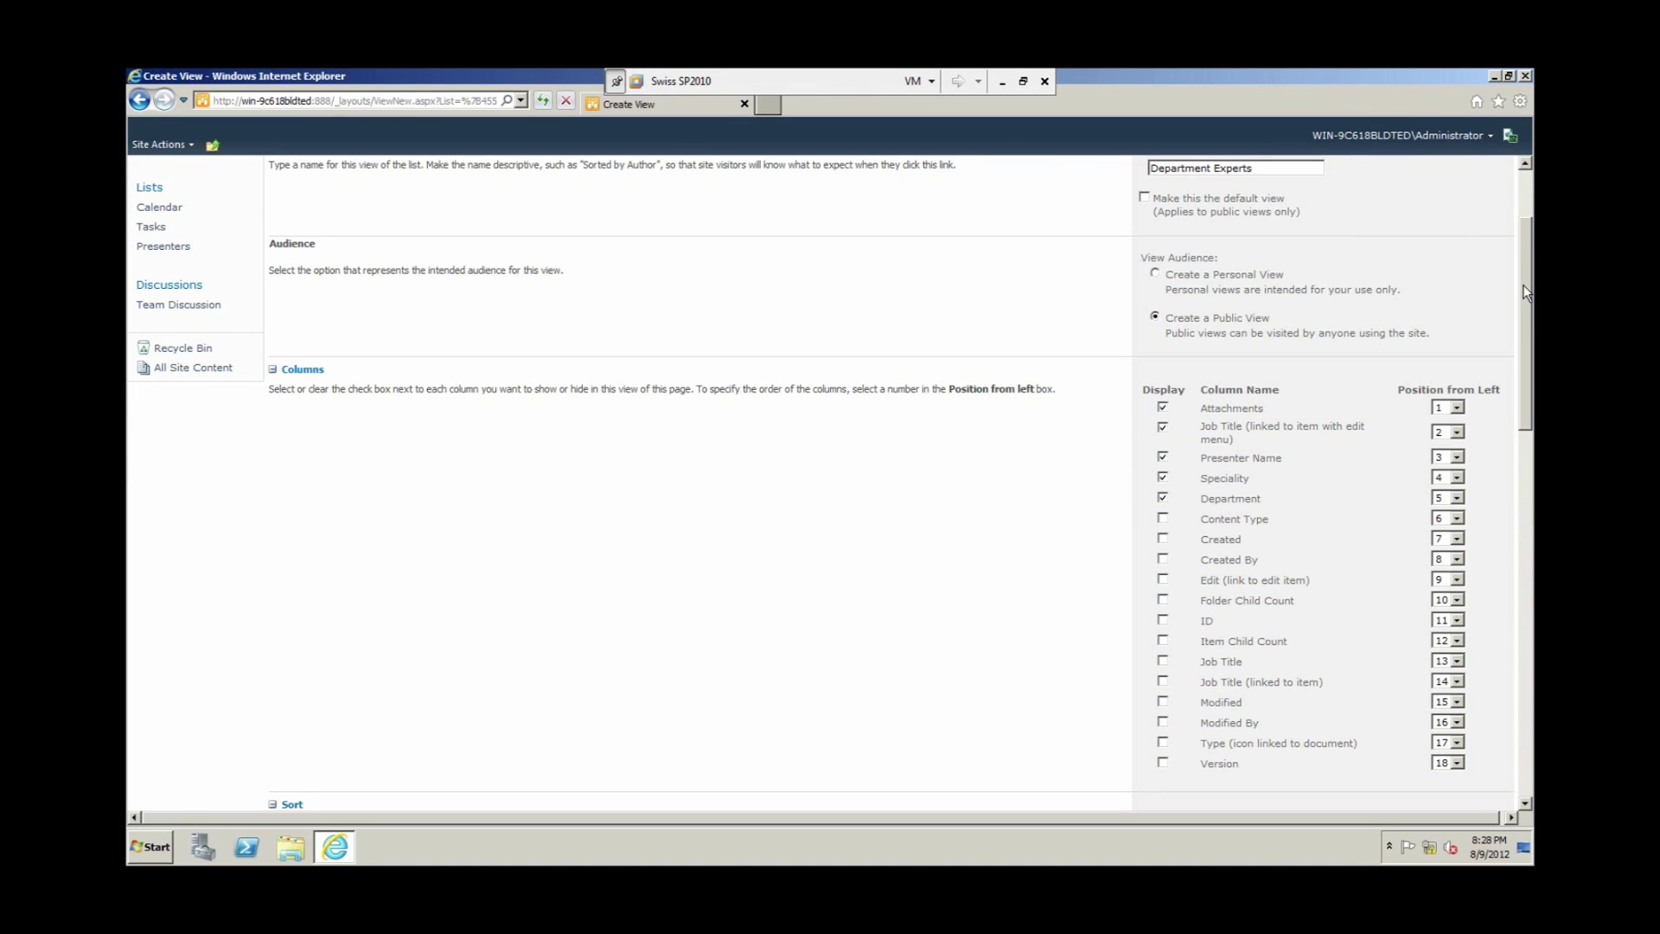
pyautogui.moveTo(1526, 292); pyautogui.dragTo(1521, 320)
pyautogui.scroll(-1, 1520, 320)
pyautogui.click(1163, 277)
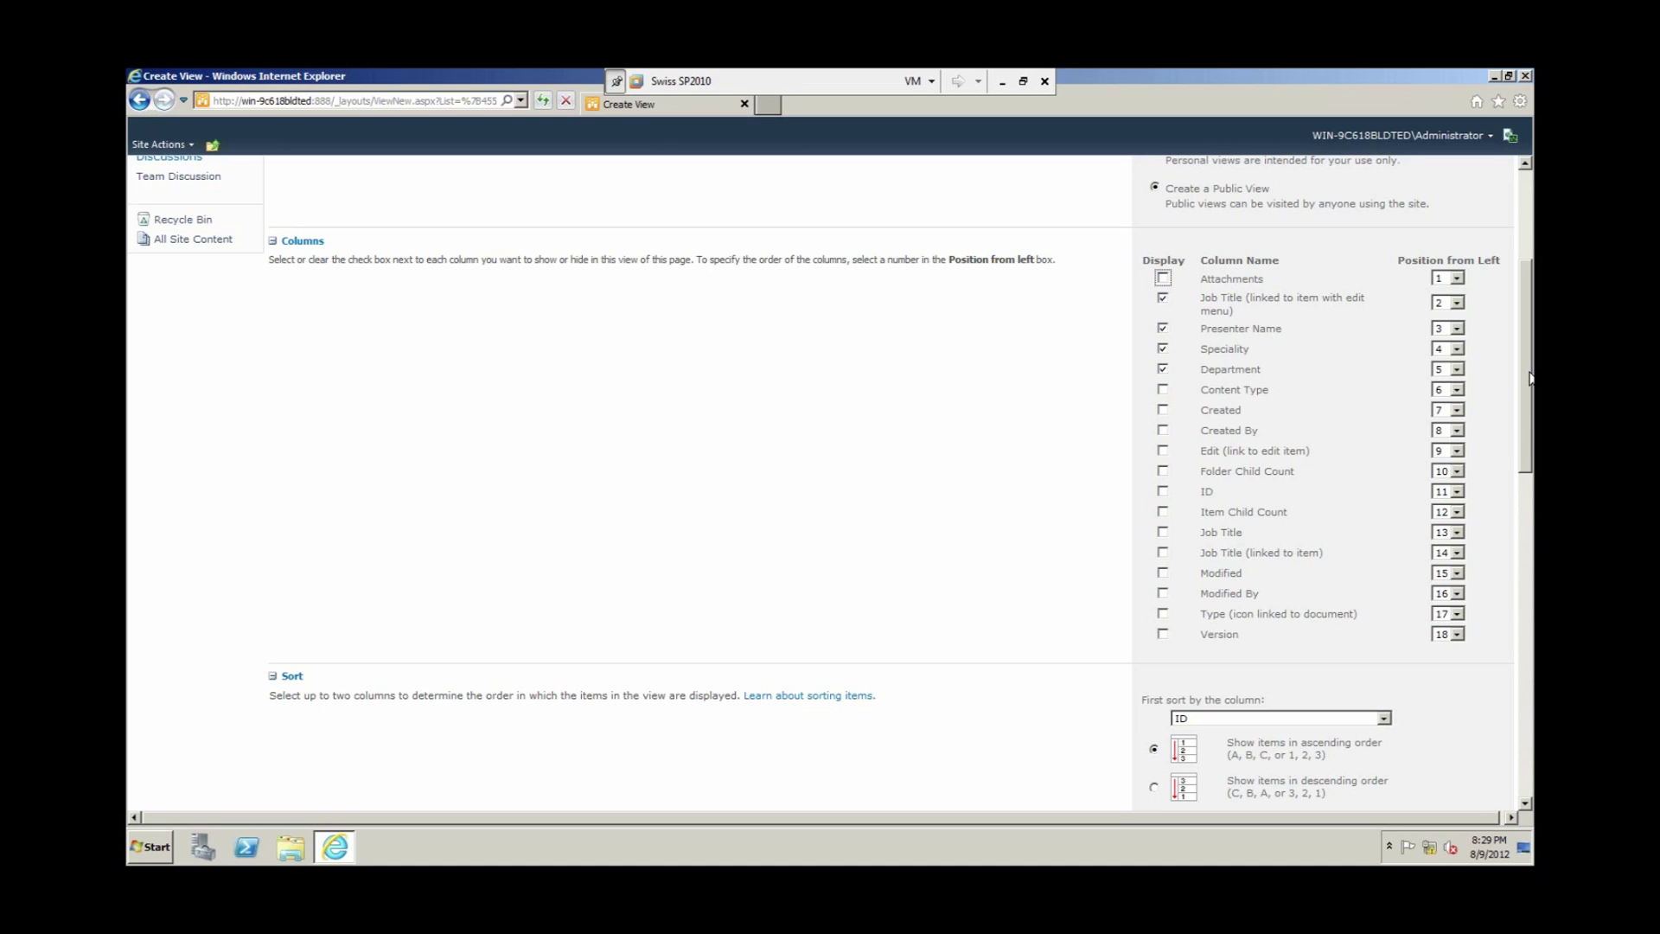
pyautogui.moveTo(1529, 378); pyautogui.dragTo(1532, 515)
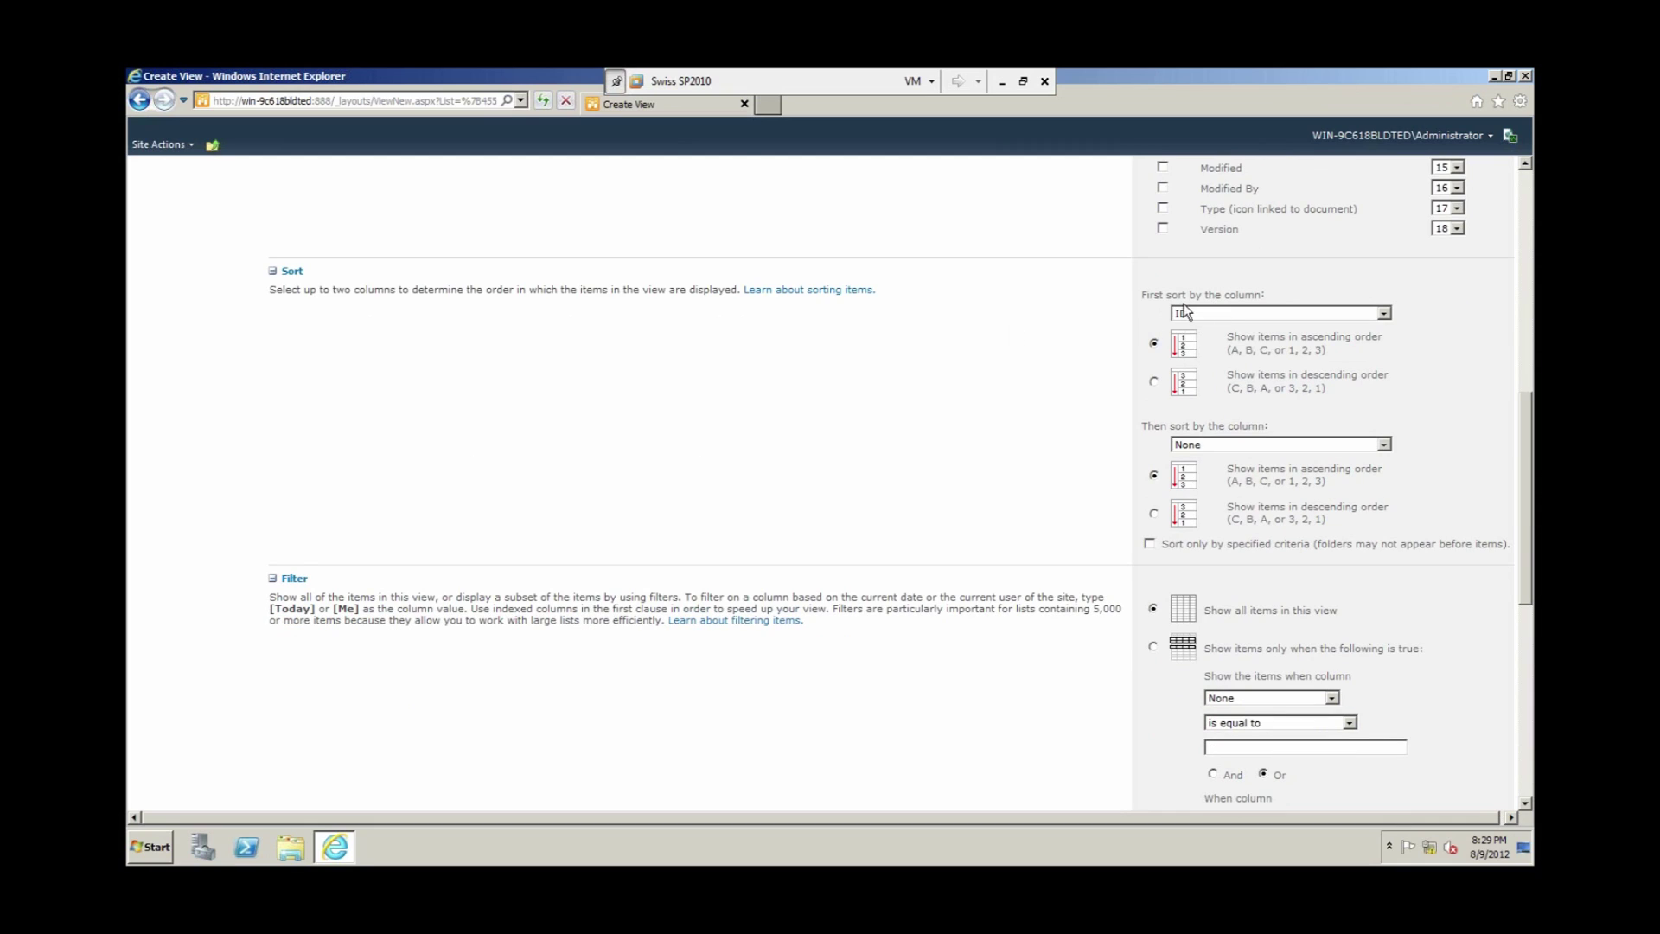
# Step: Sort the view first by Department, then by Presenter Name
pyautogui.click(1384, 314)
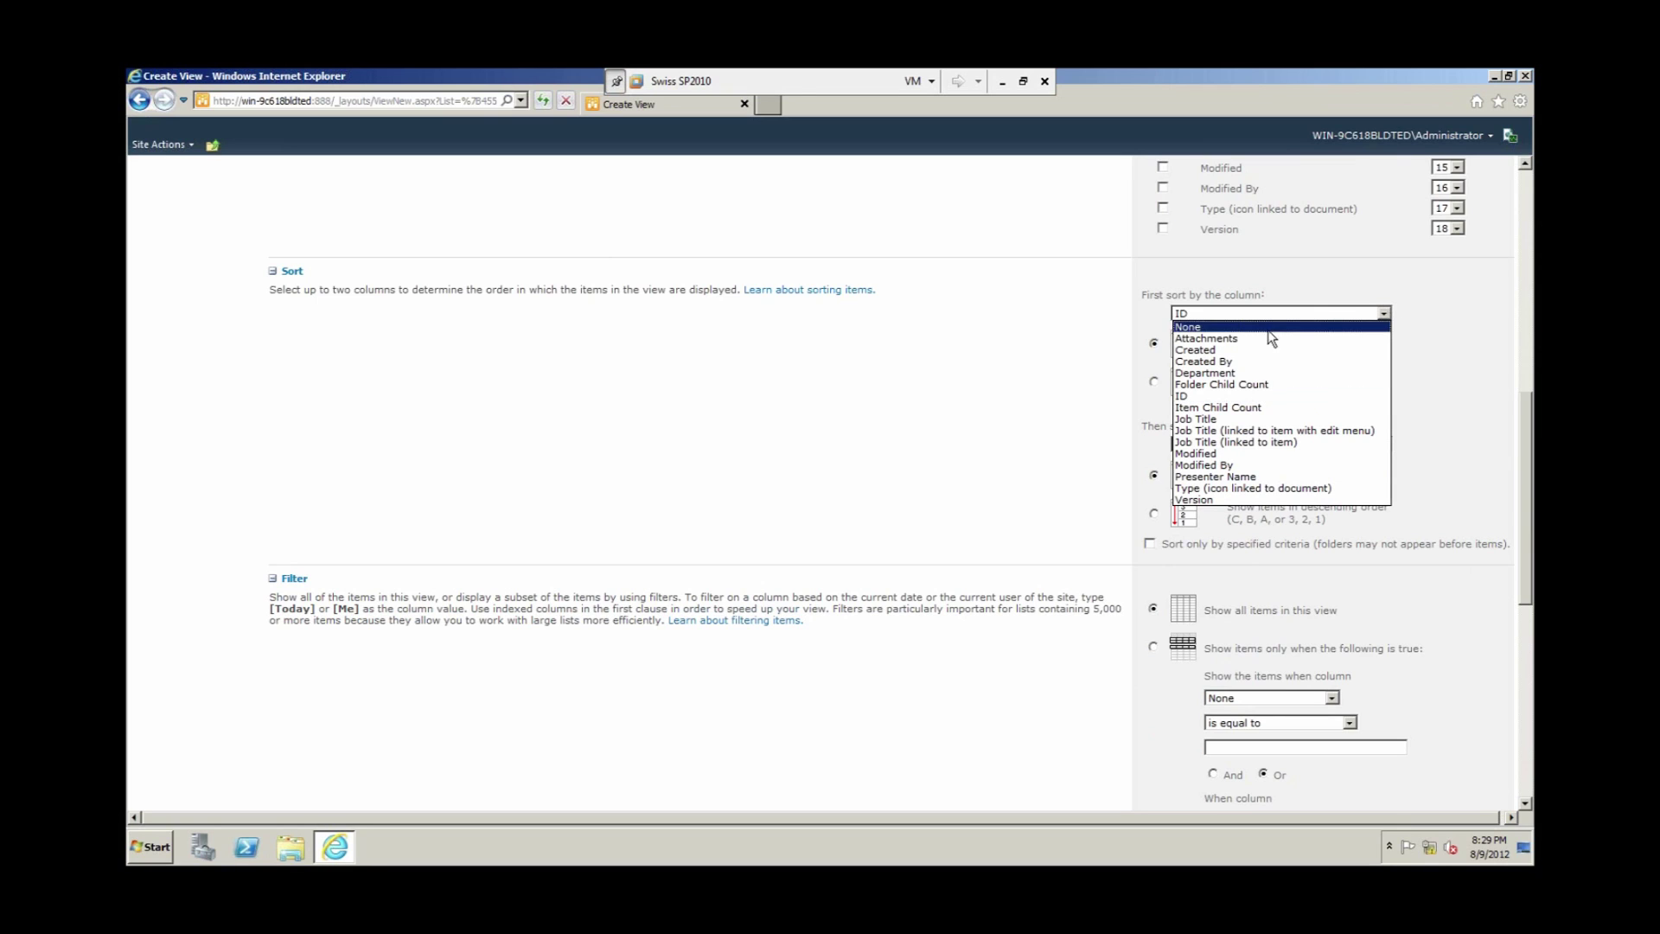
pyautogui.click(1242, 377)
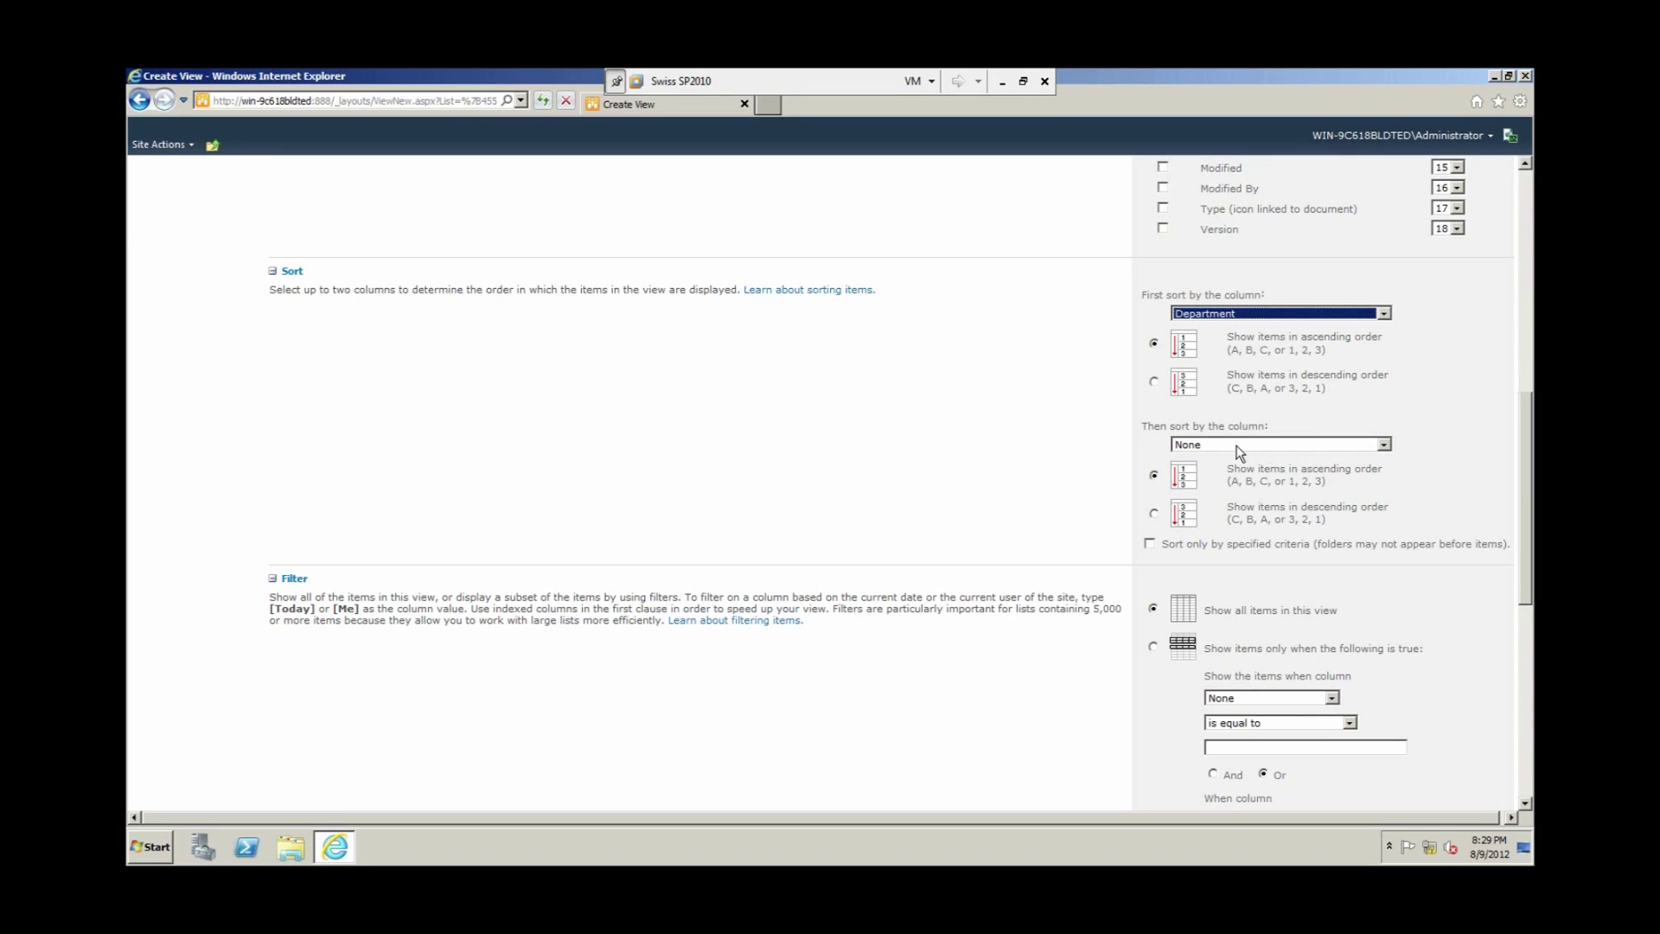
pyautogui.click(1385, 446)
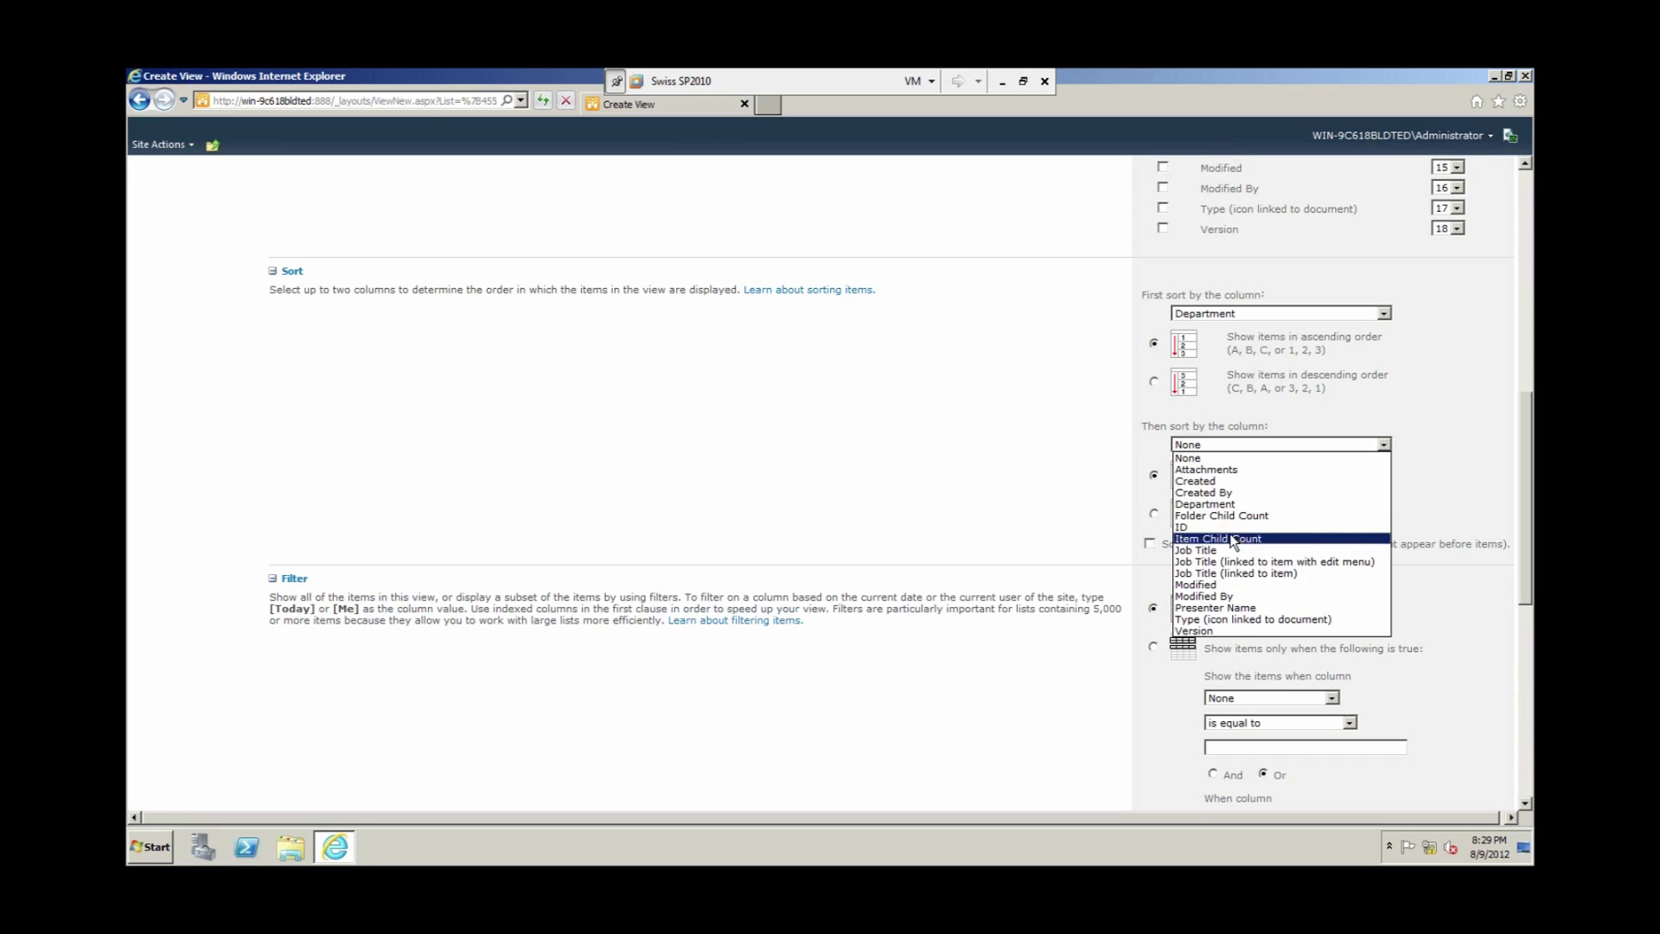
pyautogui.click(1254, 608)
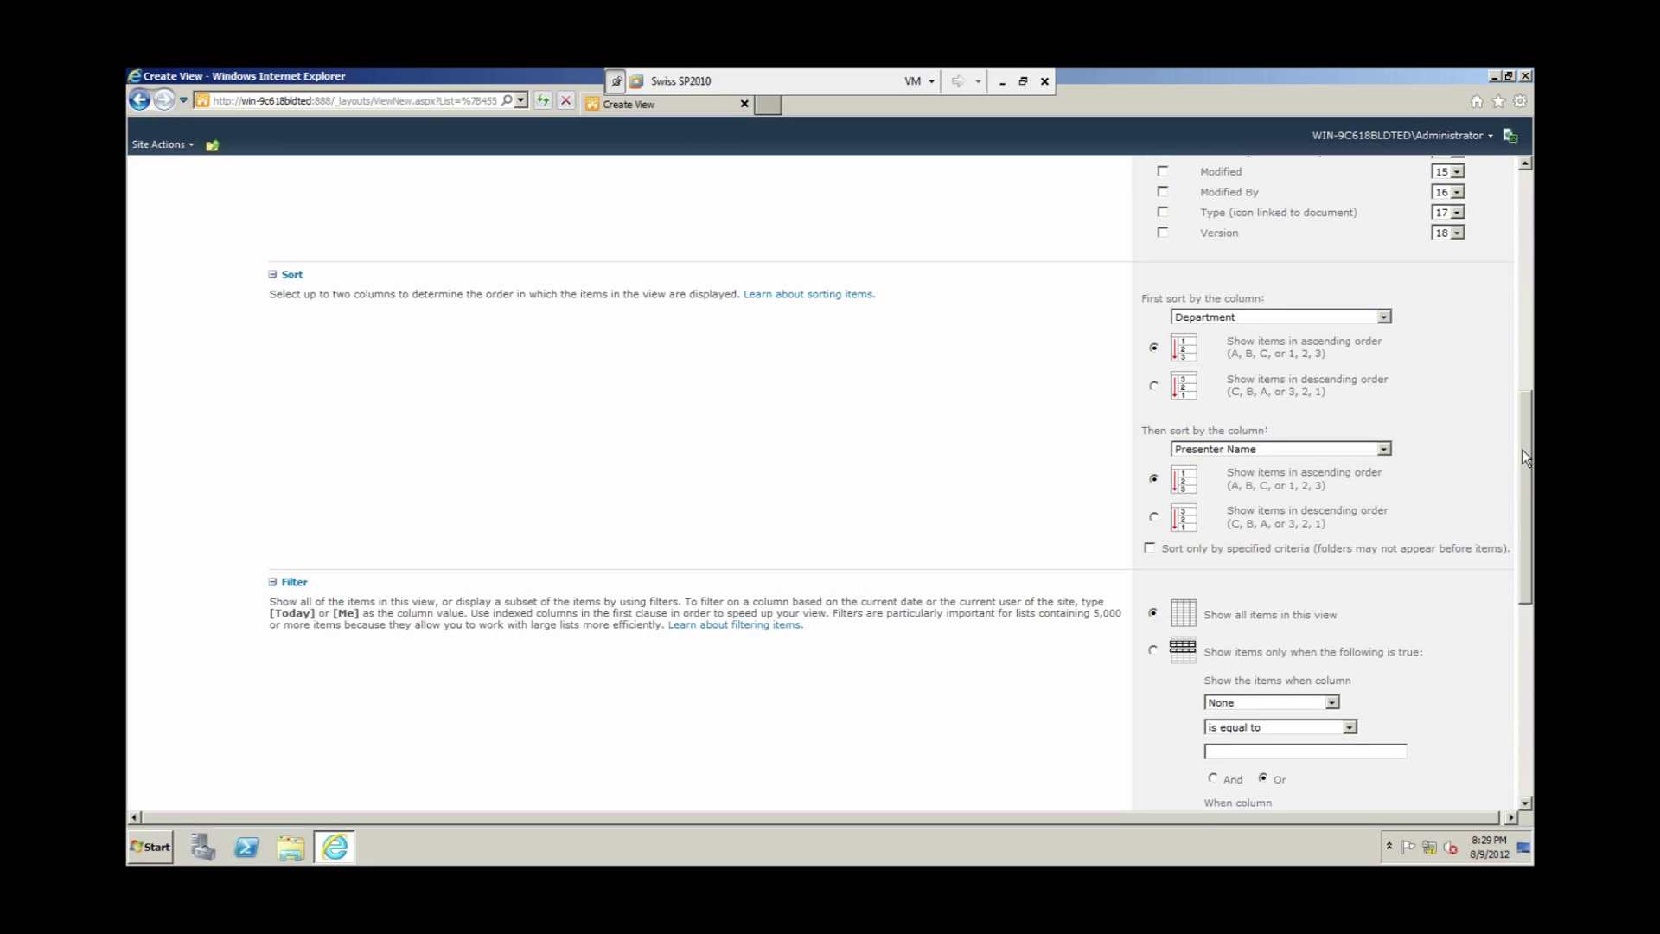
pyautogui.moveTo(1523, 451); pyautogui.dragTo(1524, 570)
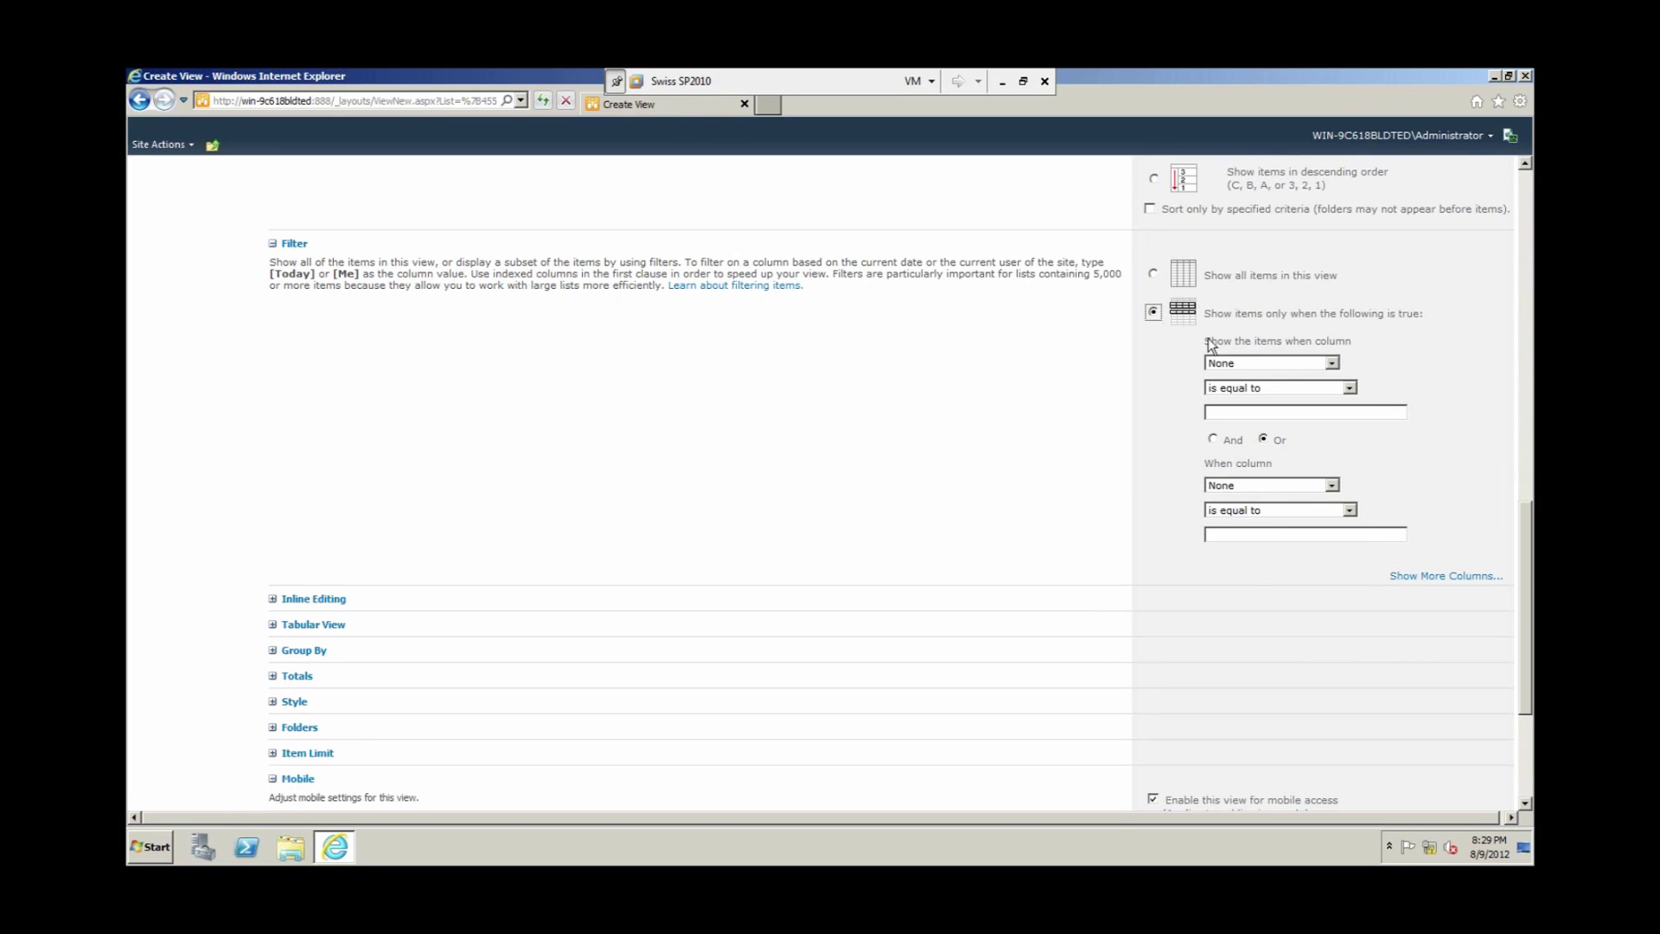
# Step: Enter a Department equals HR filter but keep 'Show all items in this view' selected
pyautogui.click(1337, 373)
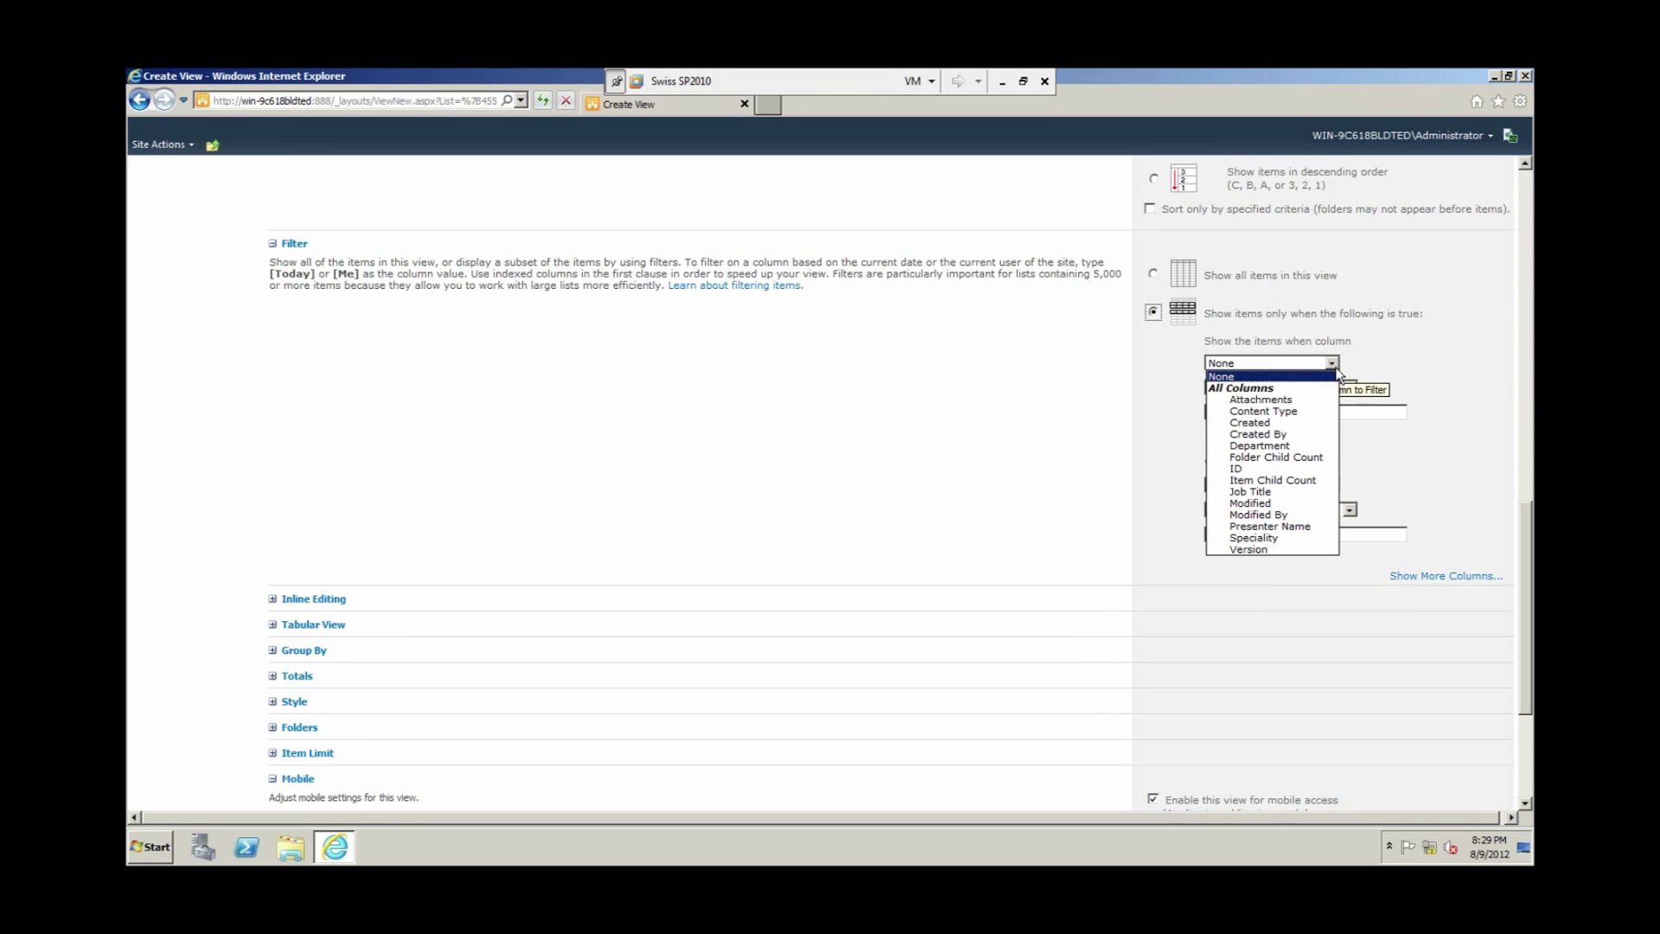
pyautogui.click(1274, 437)
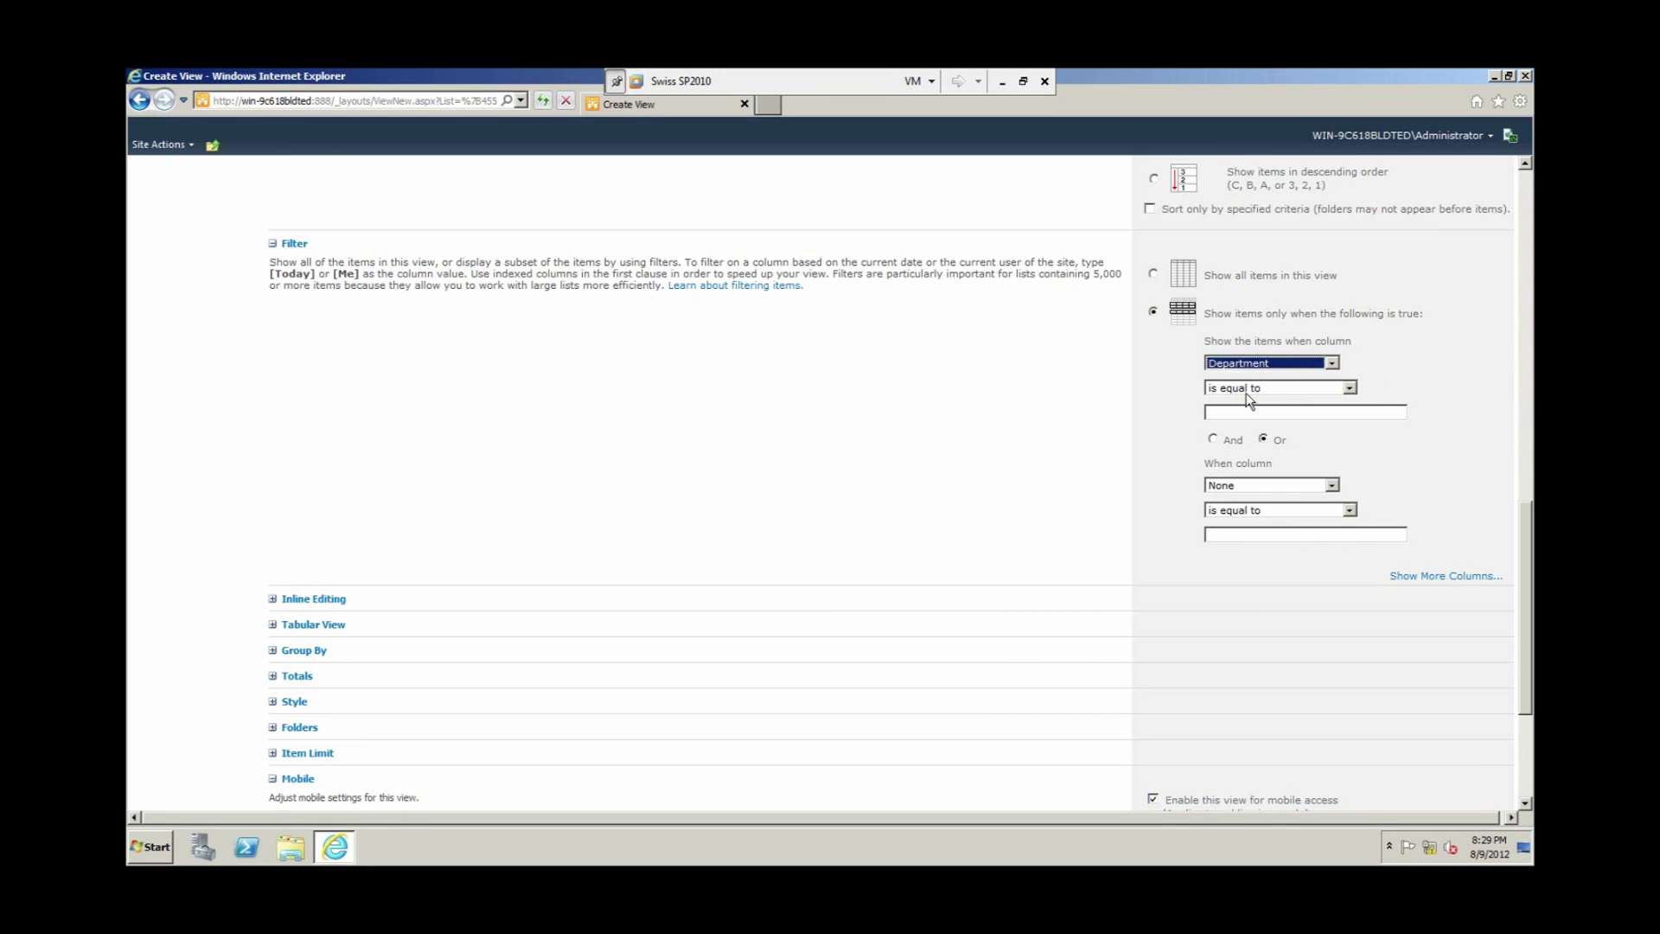
pyautogui.click(1261, 413)
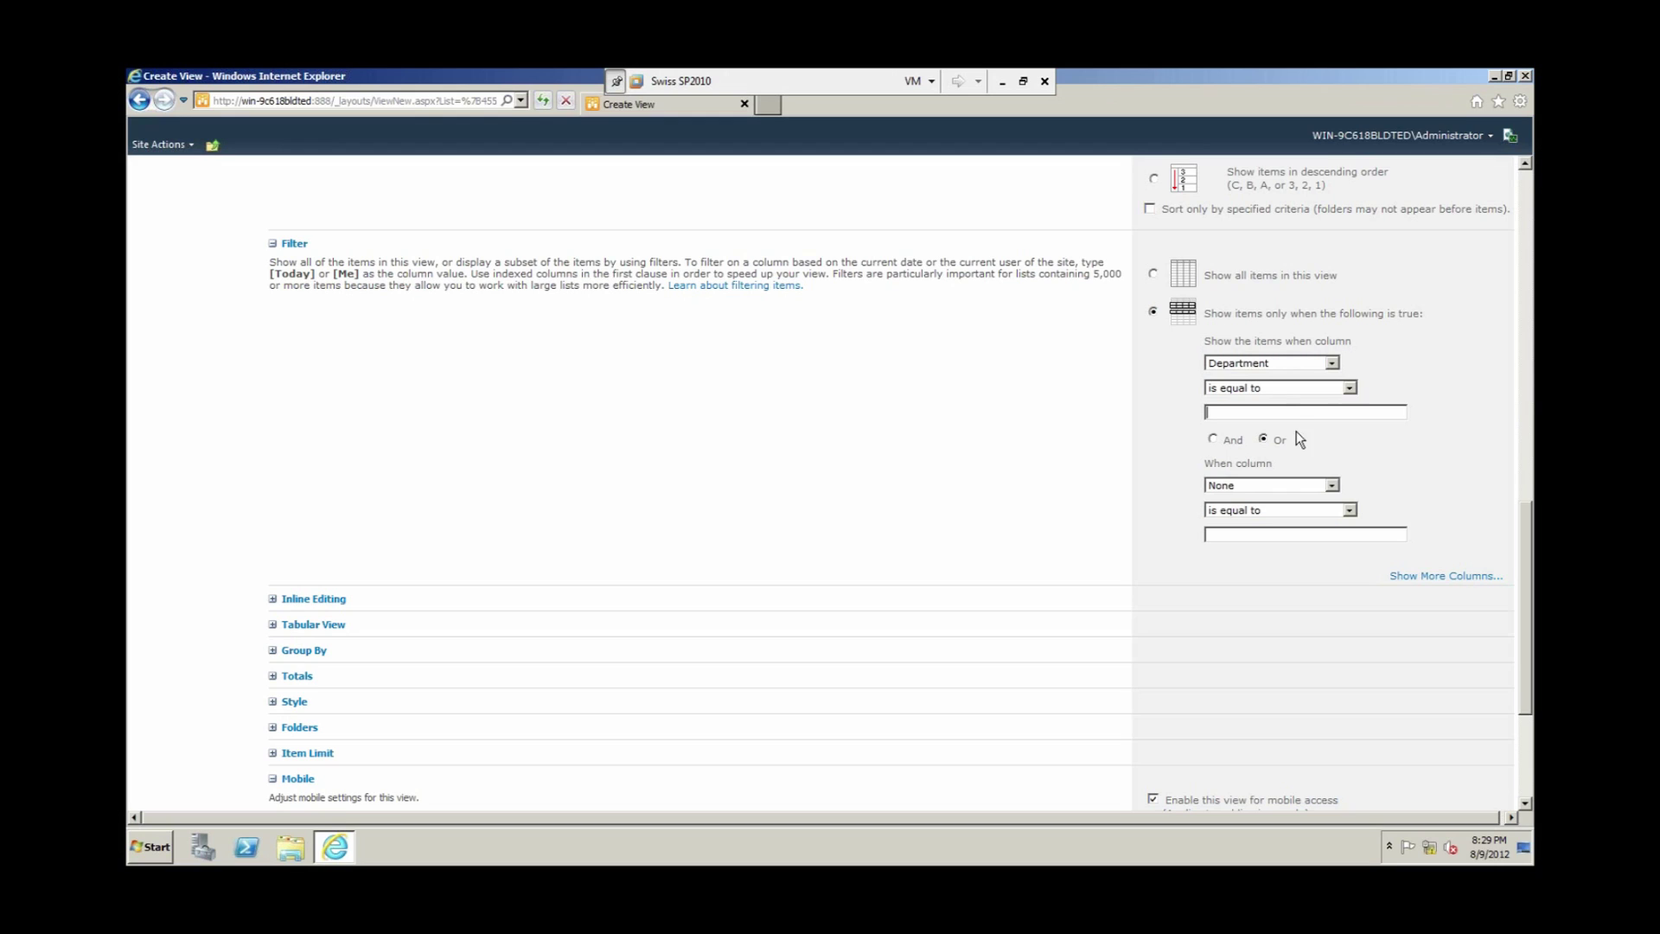
pyautogui.write('HR')
pyautogui.click(1155, 275)
pyautogui.click(1526, 536)
pyautogui.scroll(-2, 363, 417)
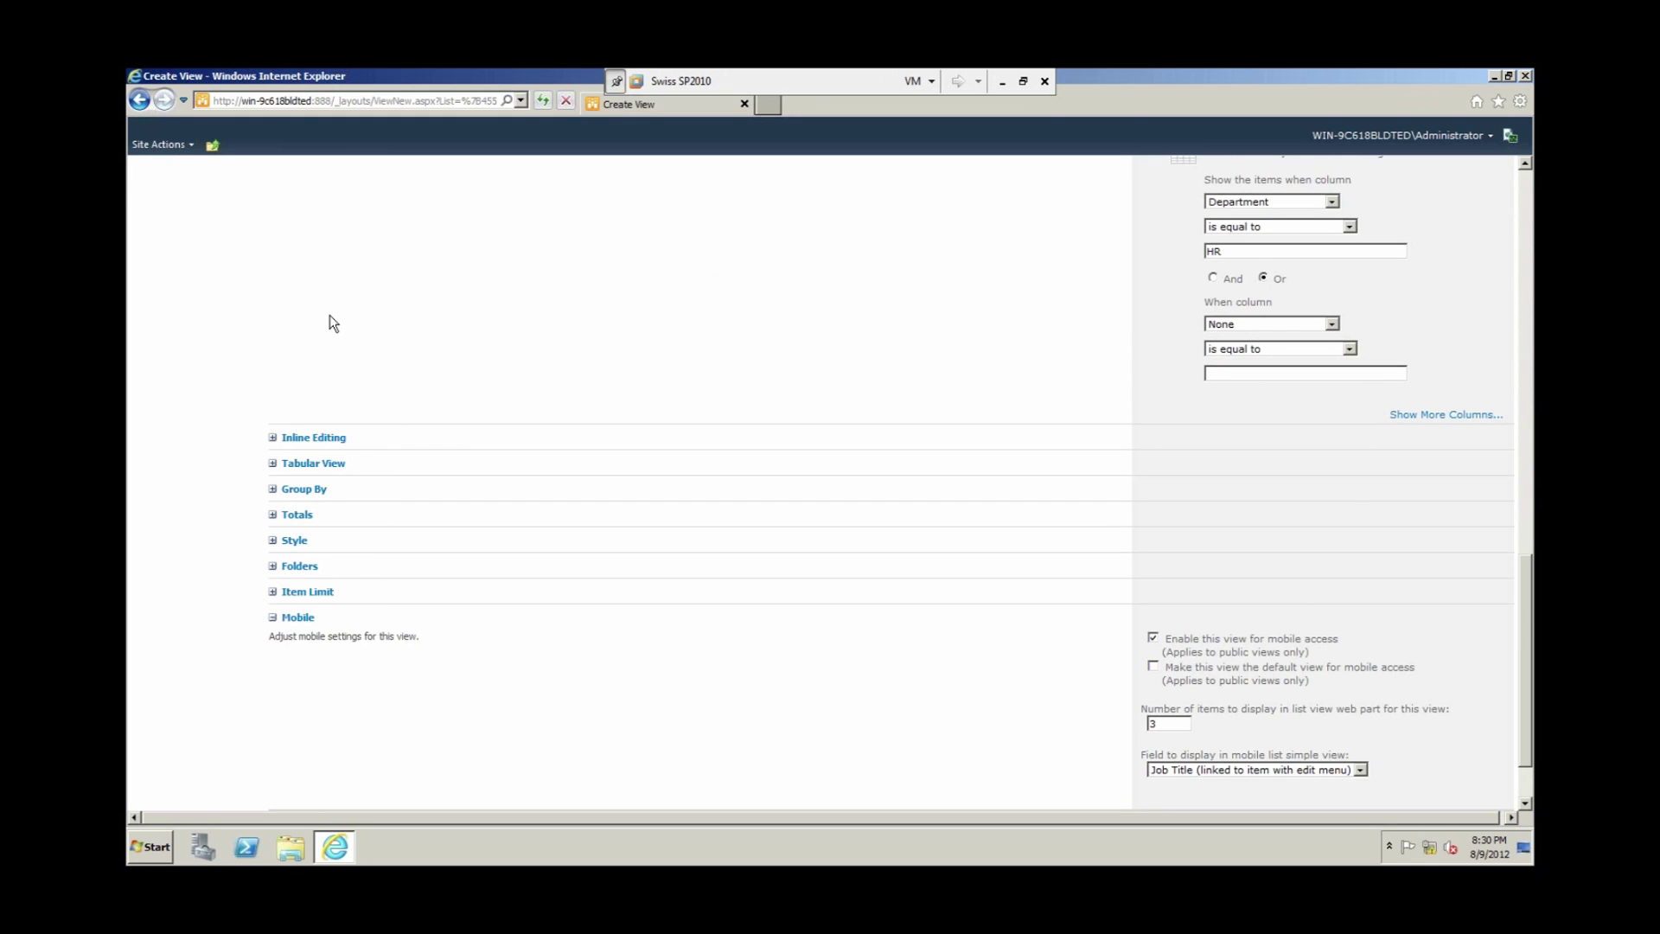
# Step: Group the Department Experts view by Department and save it with OK
pyautogui.click(273, 490)
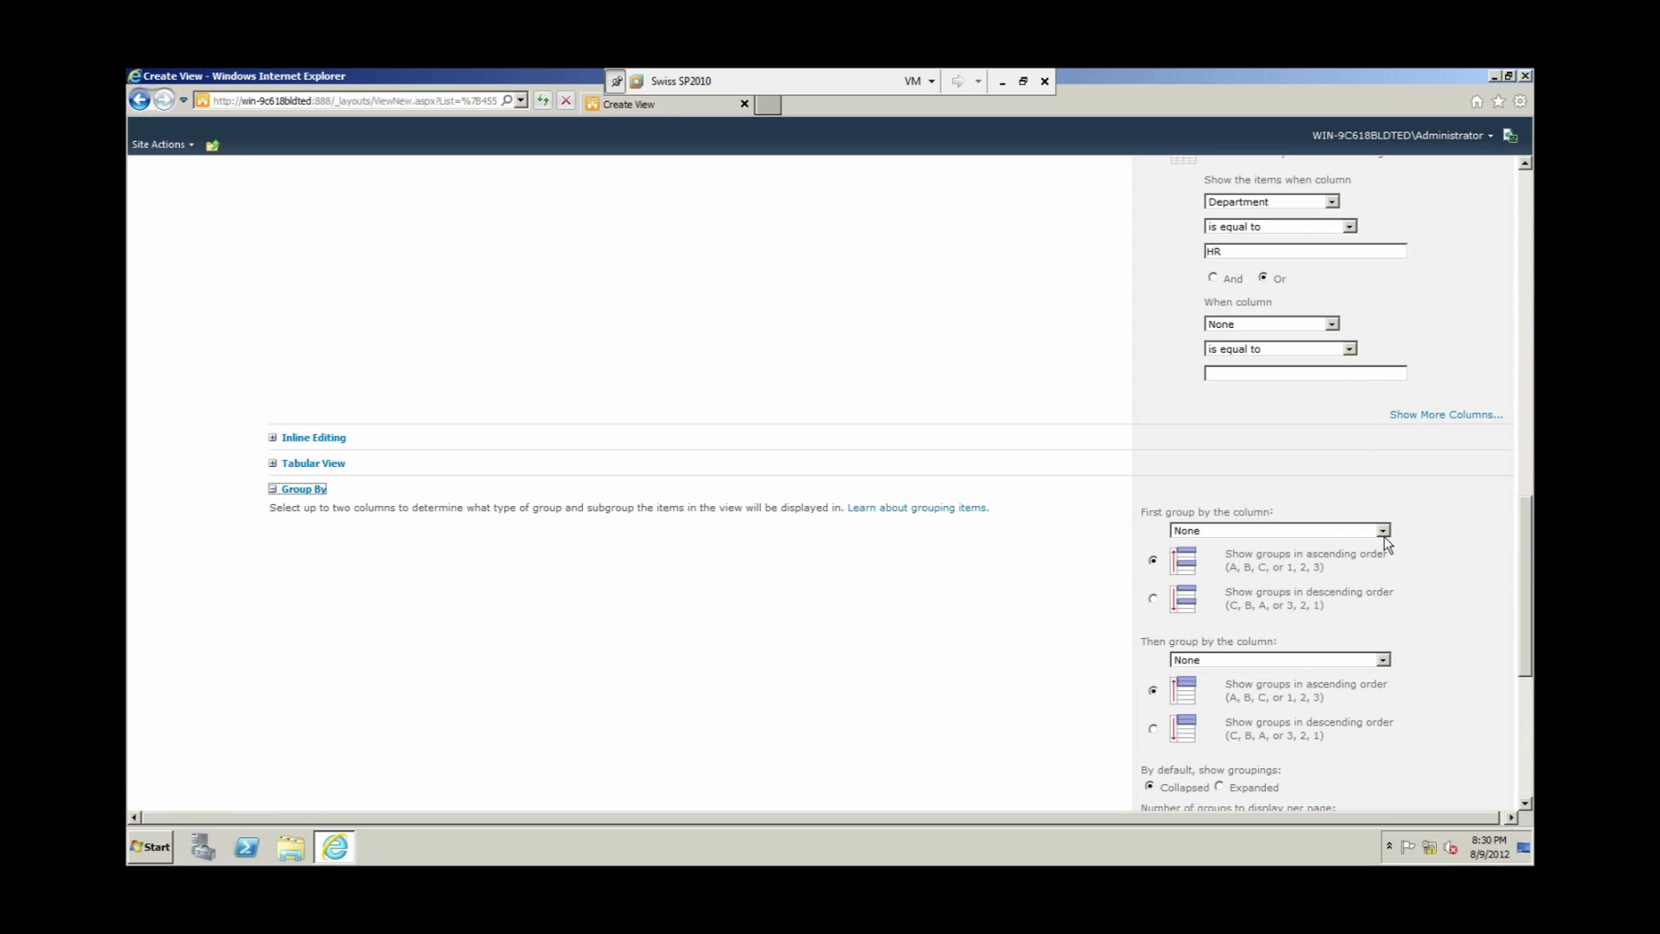
pyautogui.click(1383, 531)
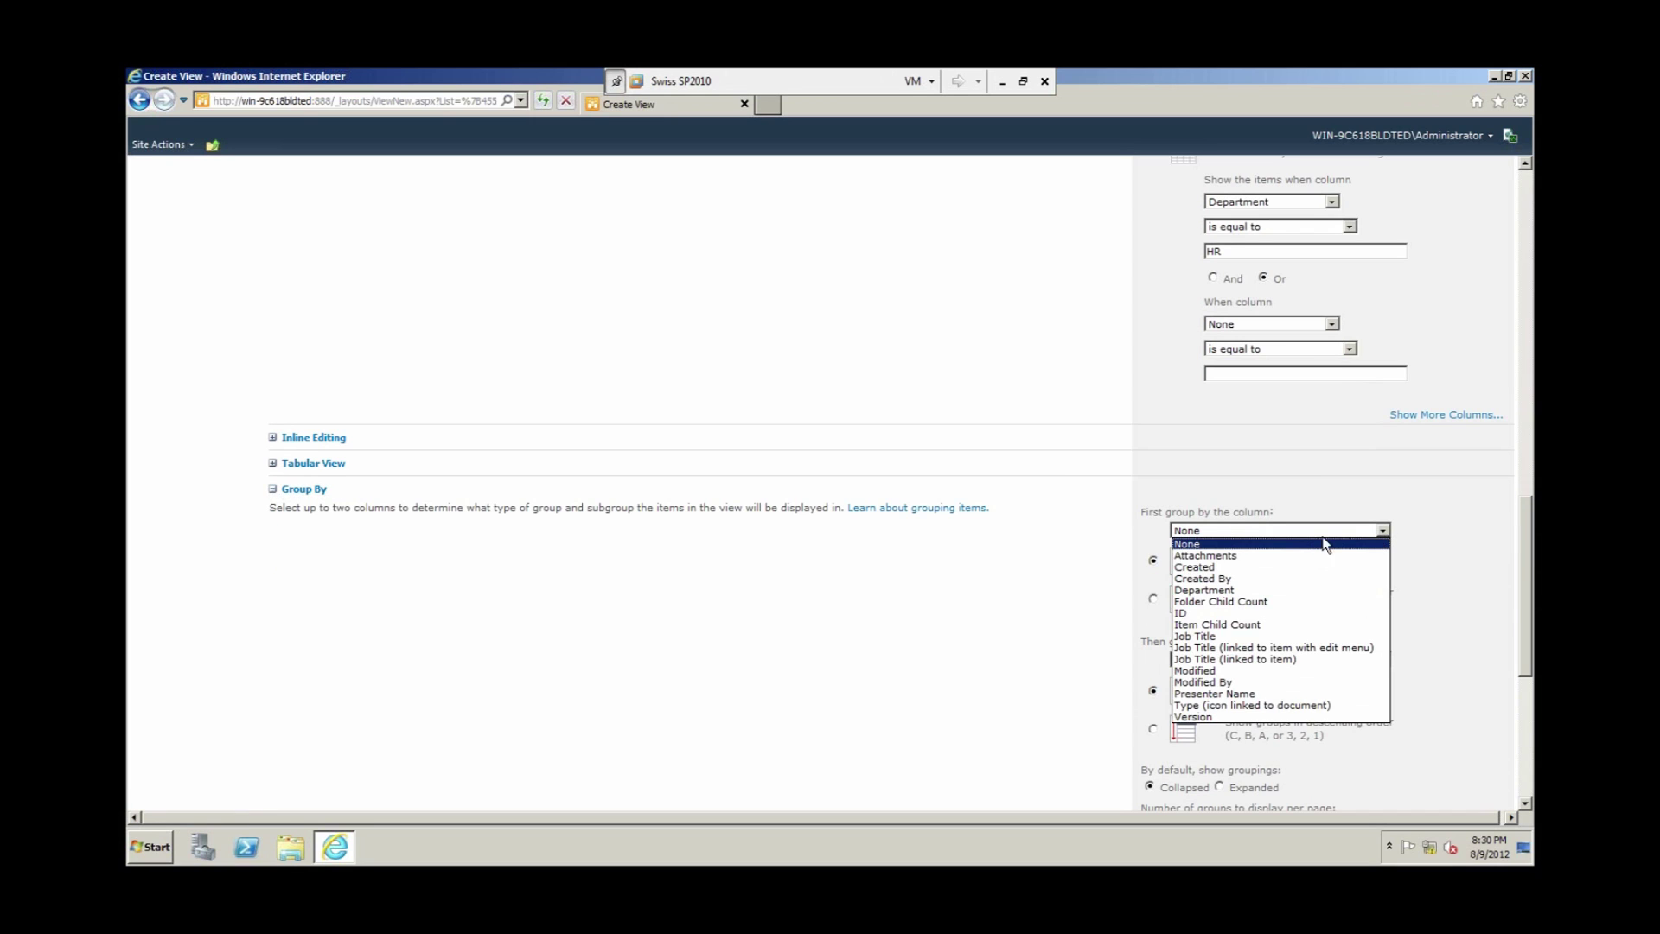
pyautogui.click(1246, 592)
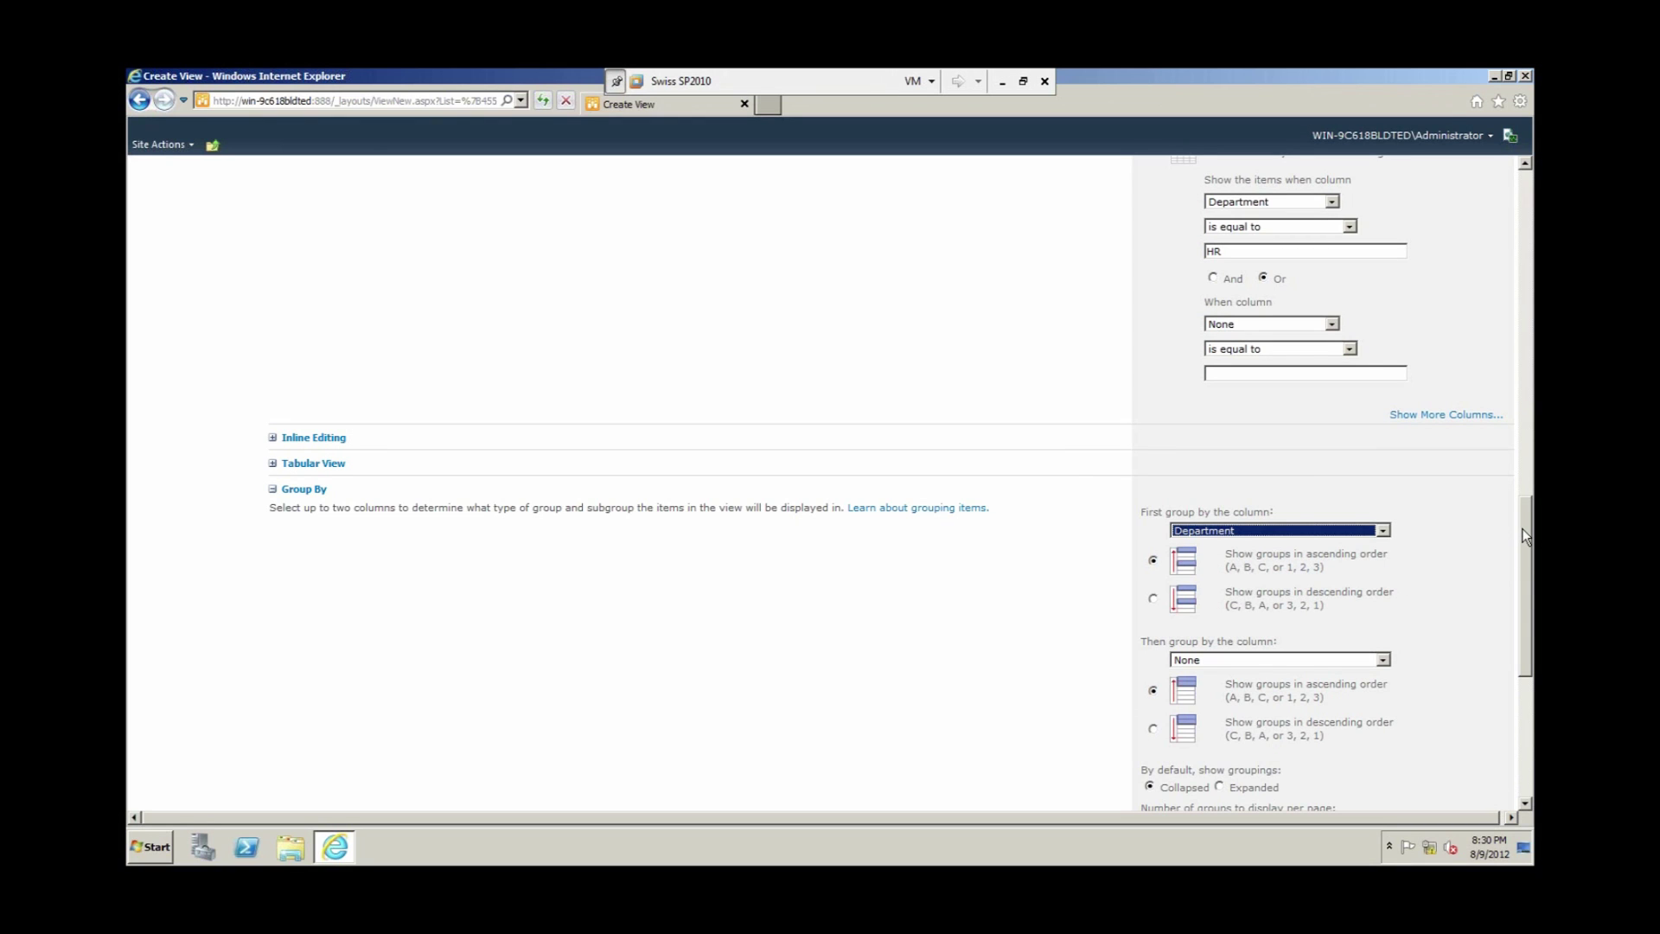
pyautogui.moveTo(1526, 537); pyautogui.dragTo(1526, 536)
pyautogui.scroll(-5, 1526, 537)
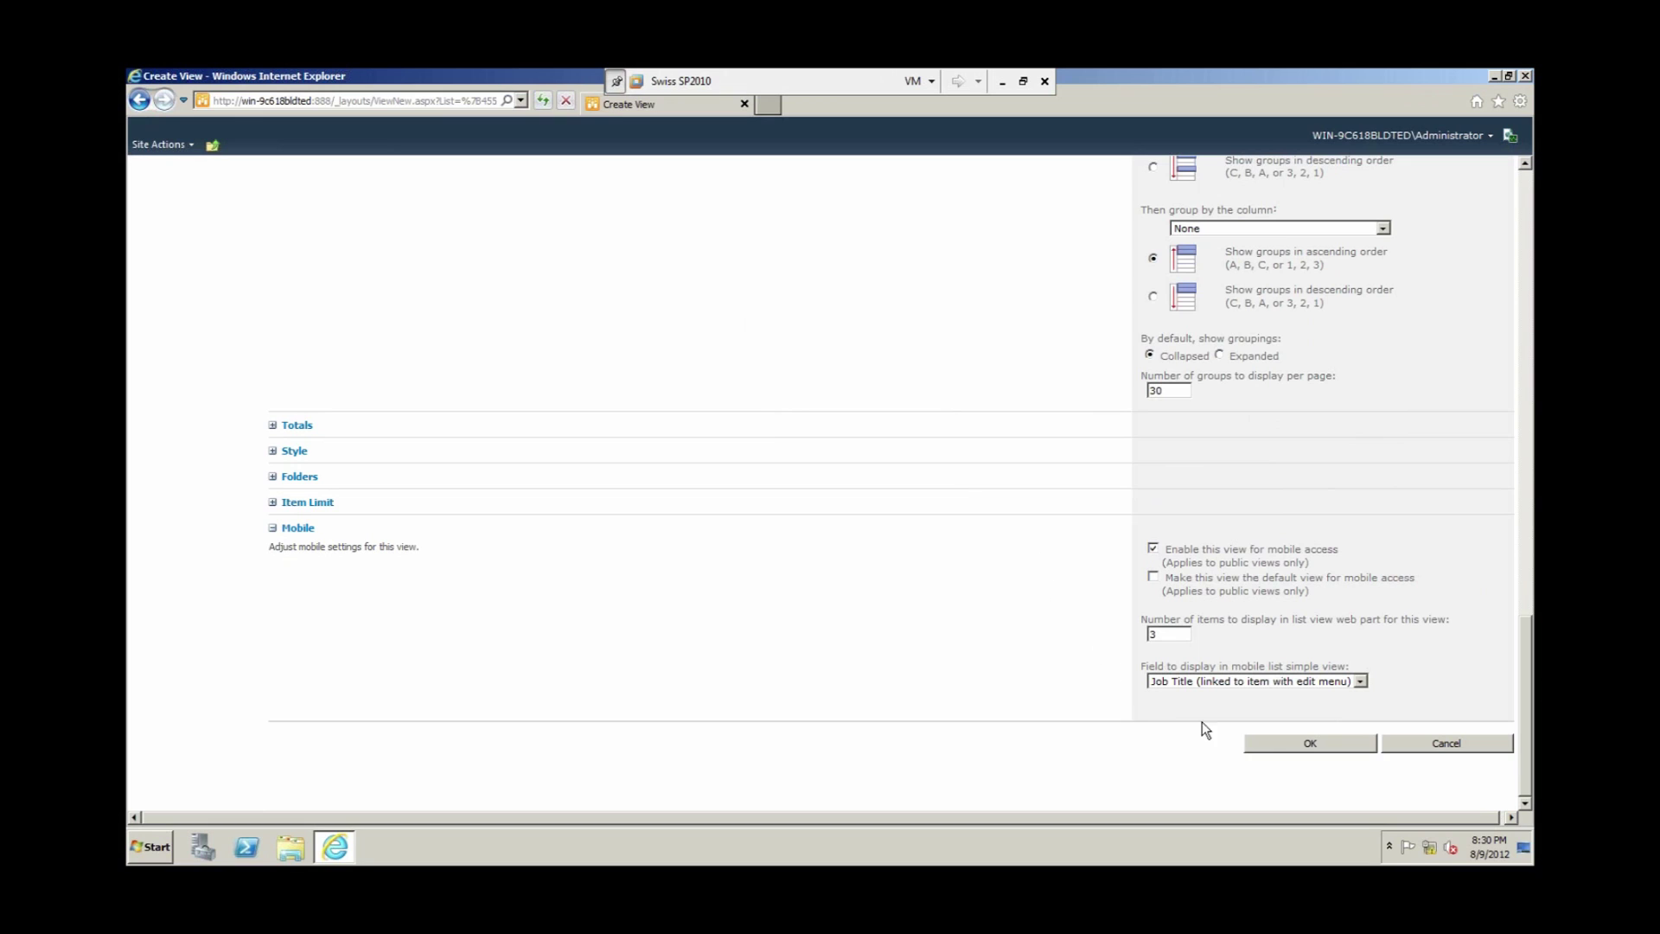
pyautogui.click(1294, 745)
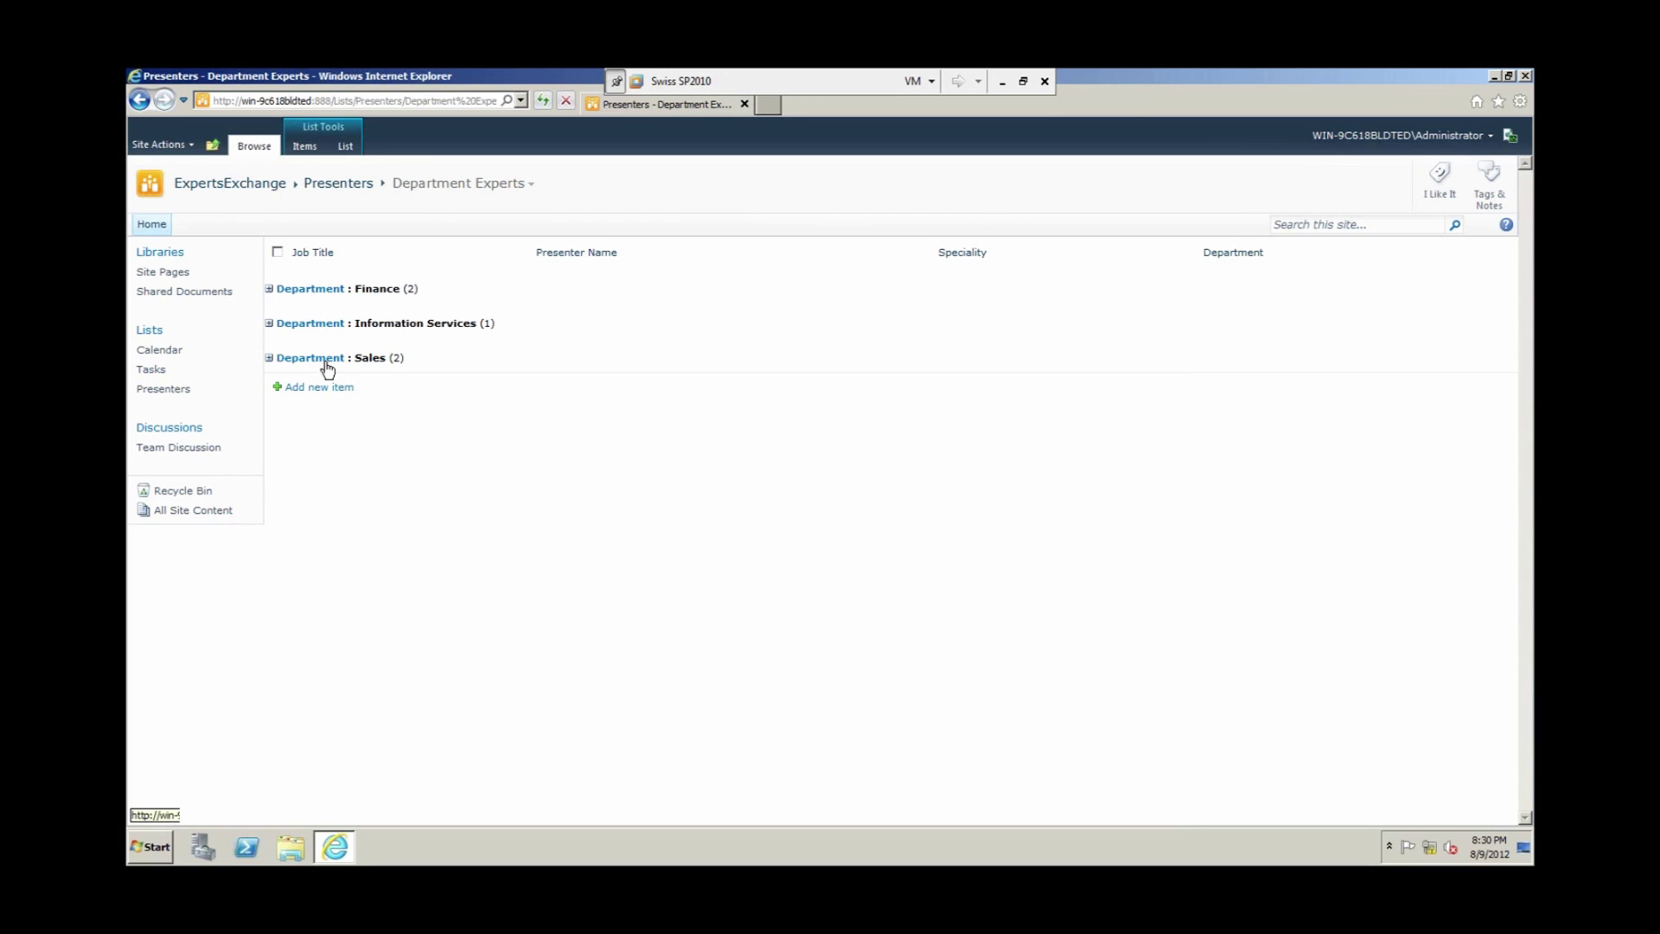
# Step: Expand the Sales, Finance and Information Services groups, then return to the ungrouped All Items view
pyautogui.click(269, 358)
pyautogui.click(269, 288)
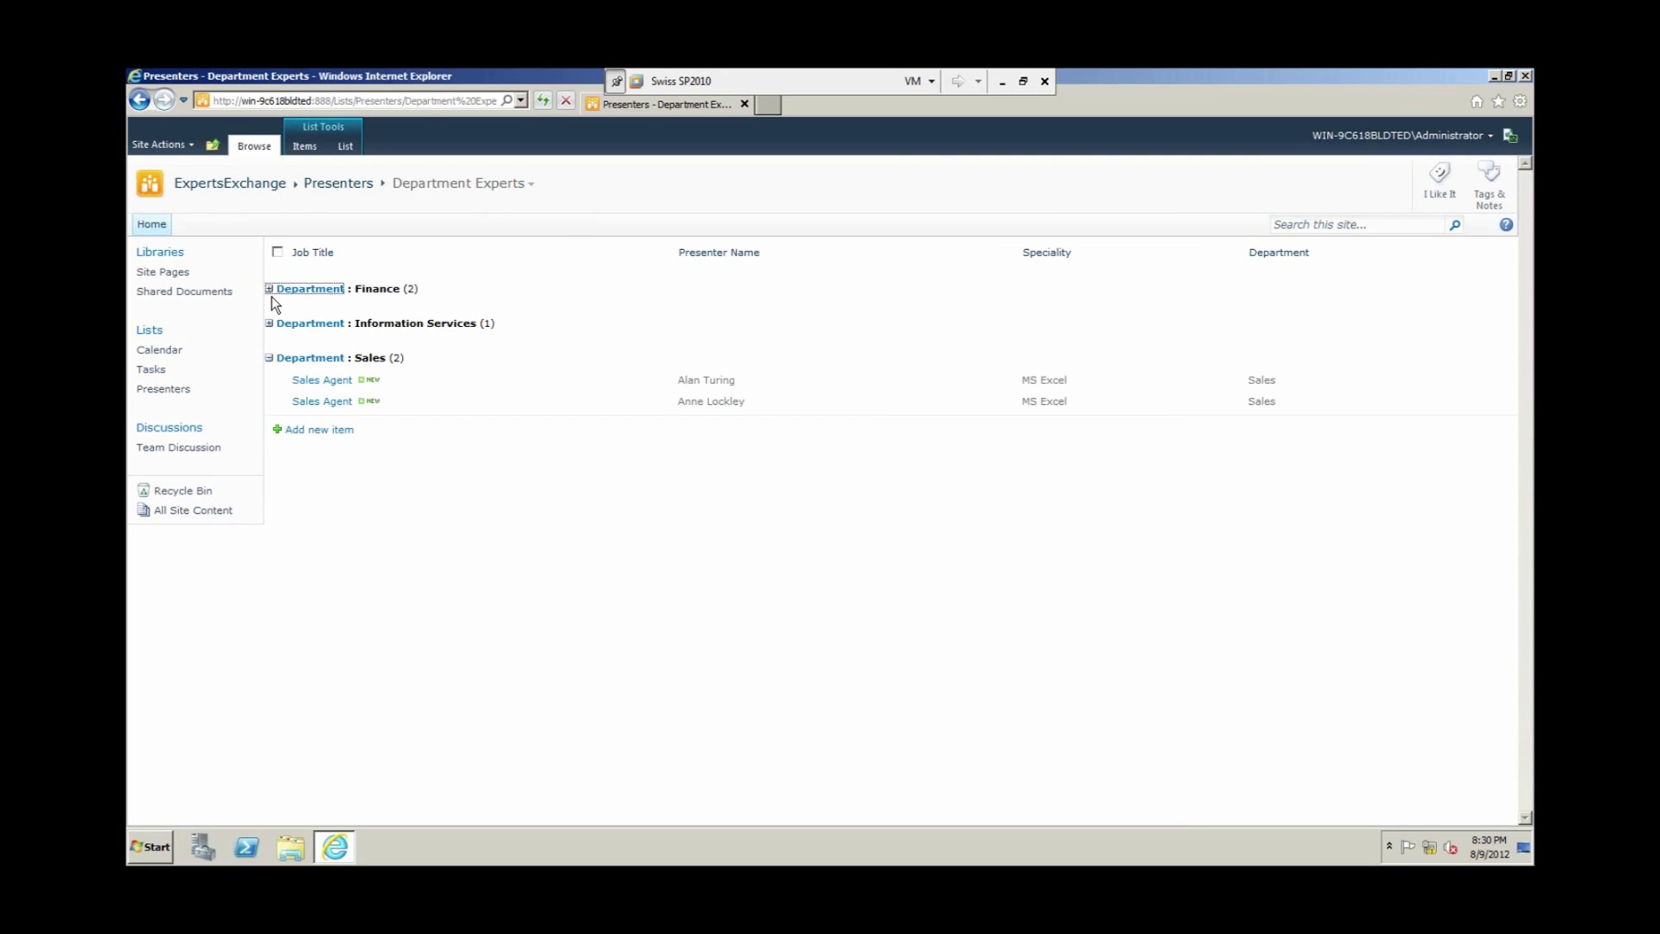
pyautogui.click(271, 365)
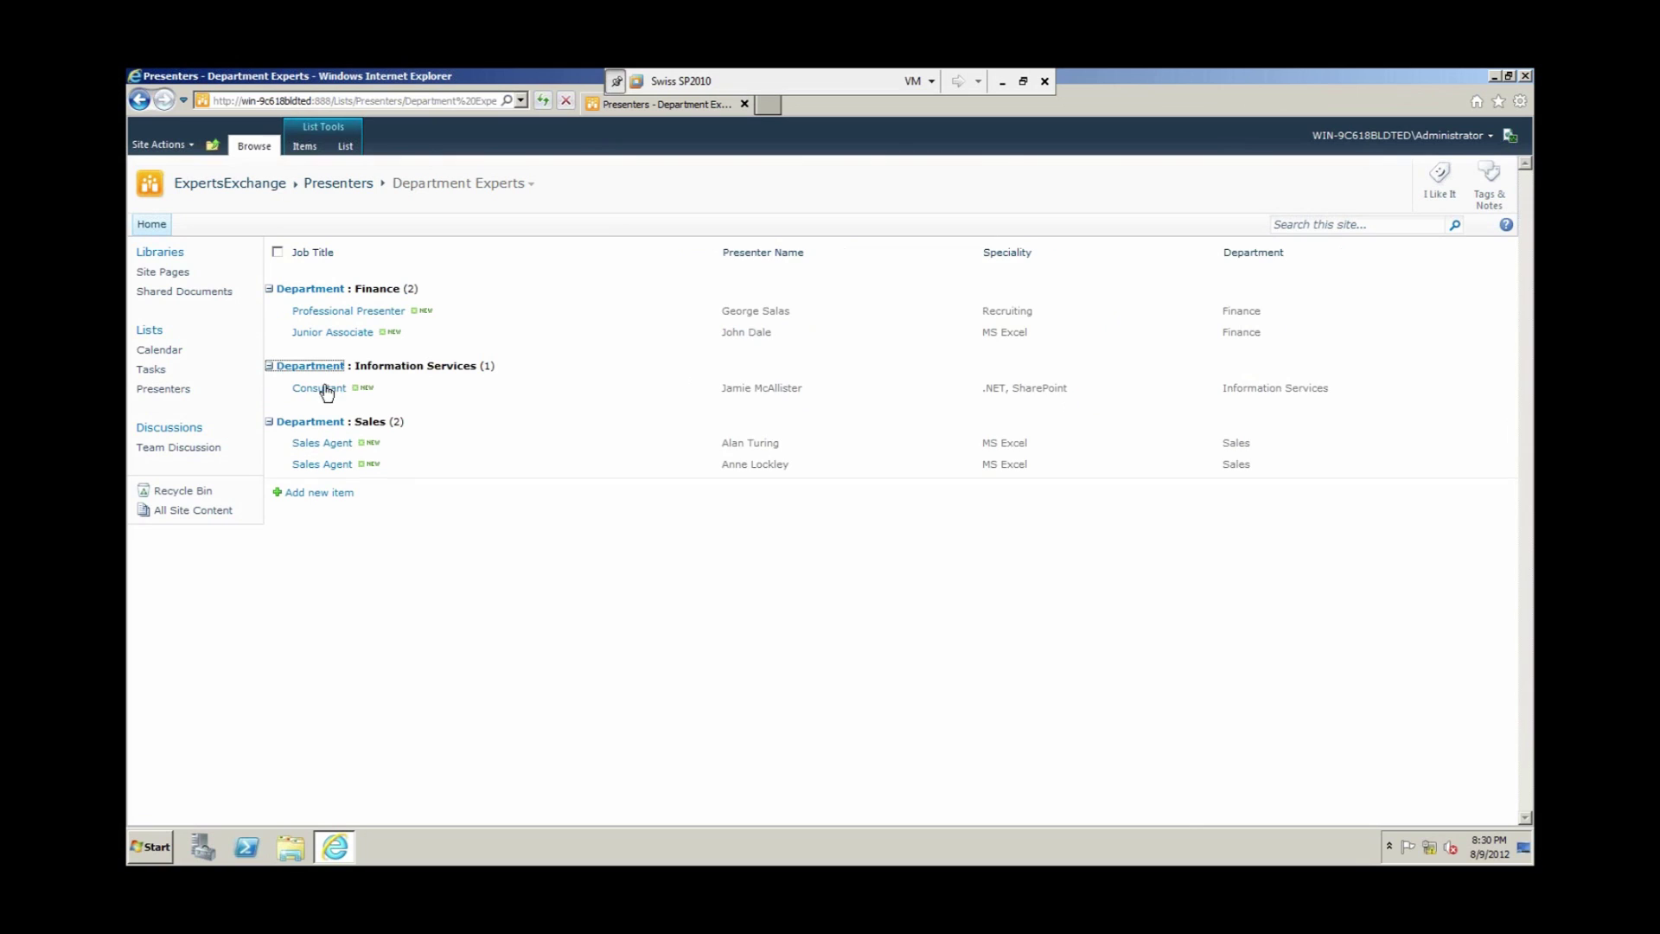
pyautogui.click(533, 187)
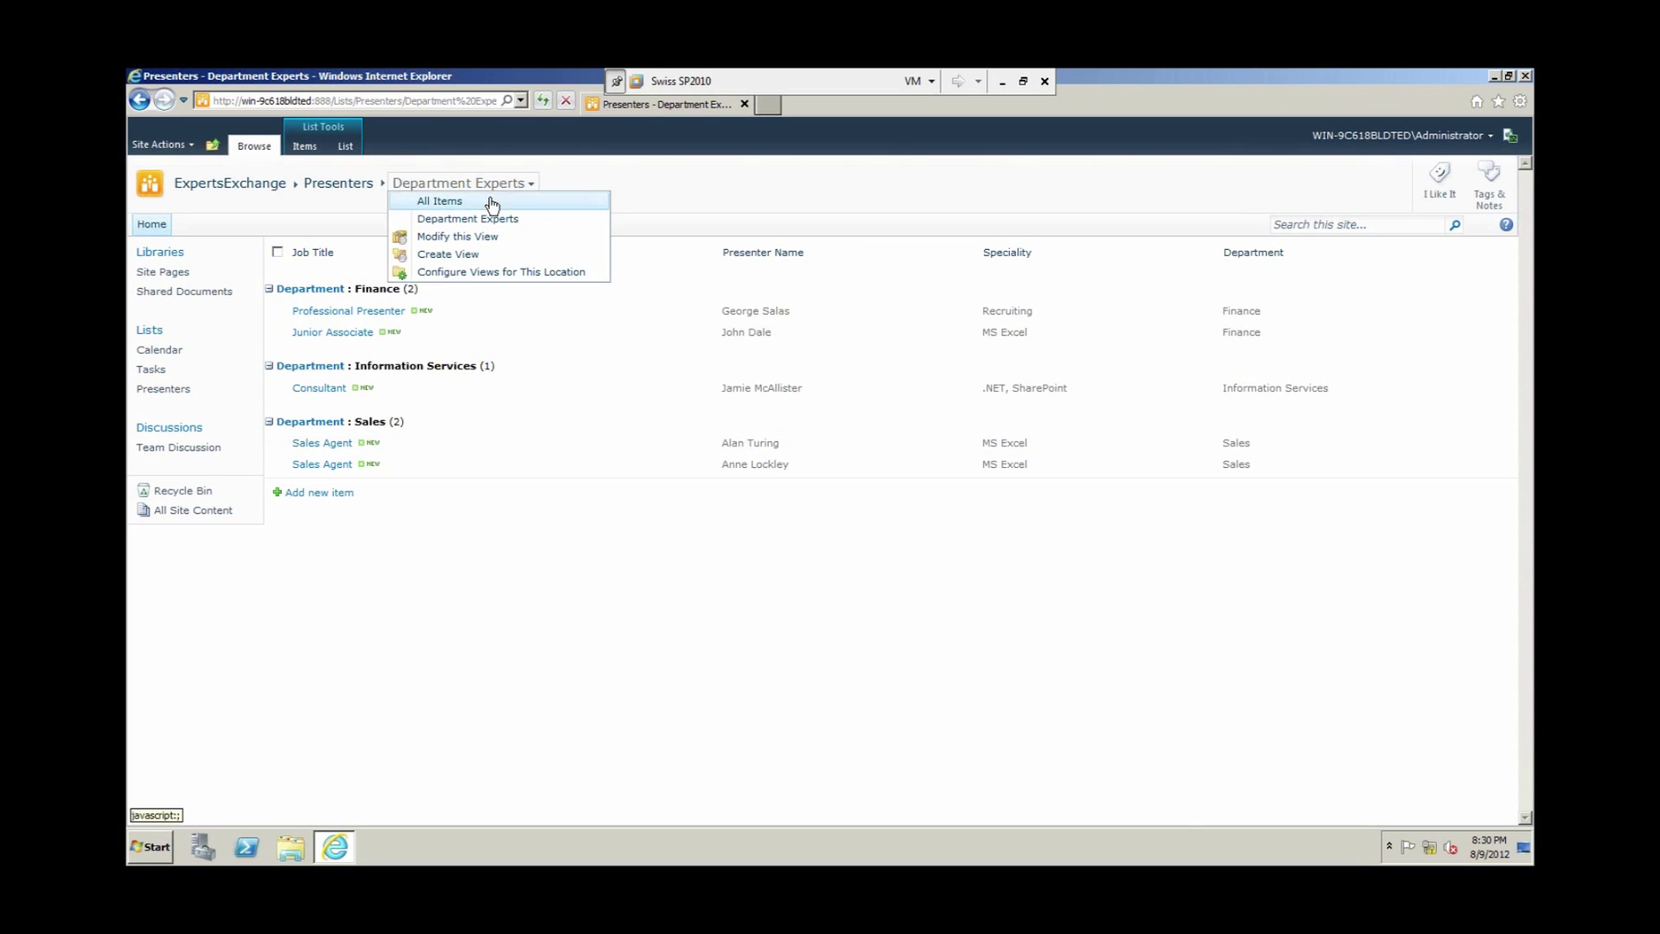
pyautogui.click(459, 204)
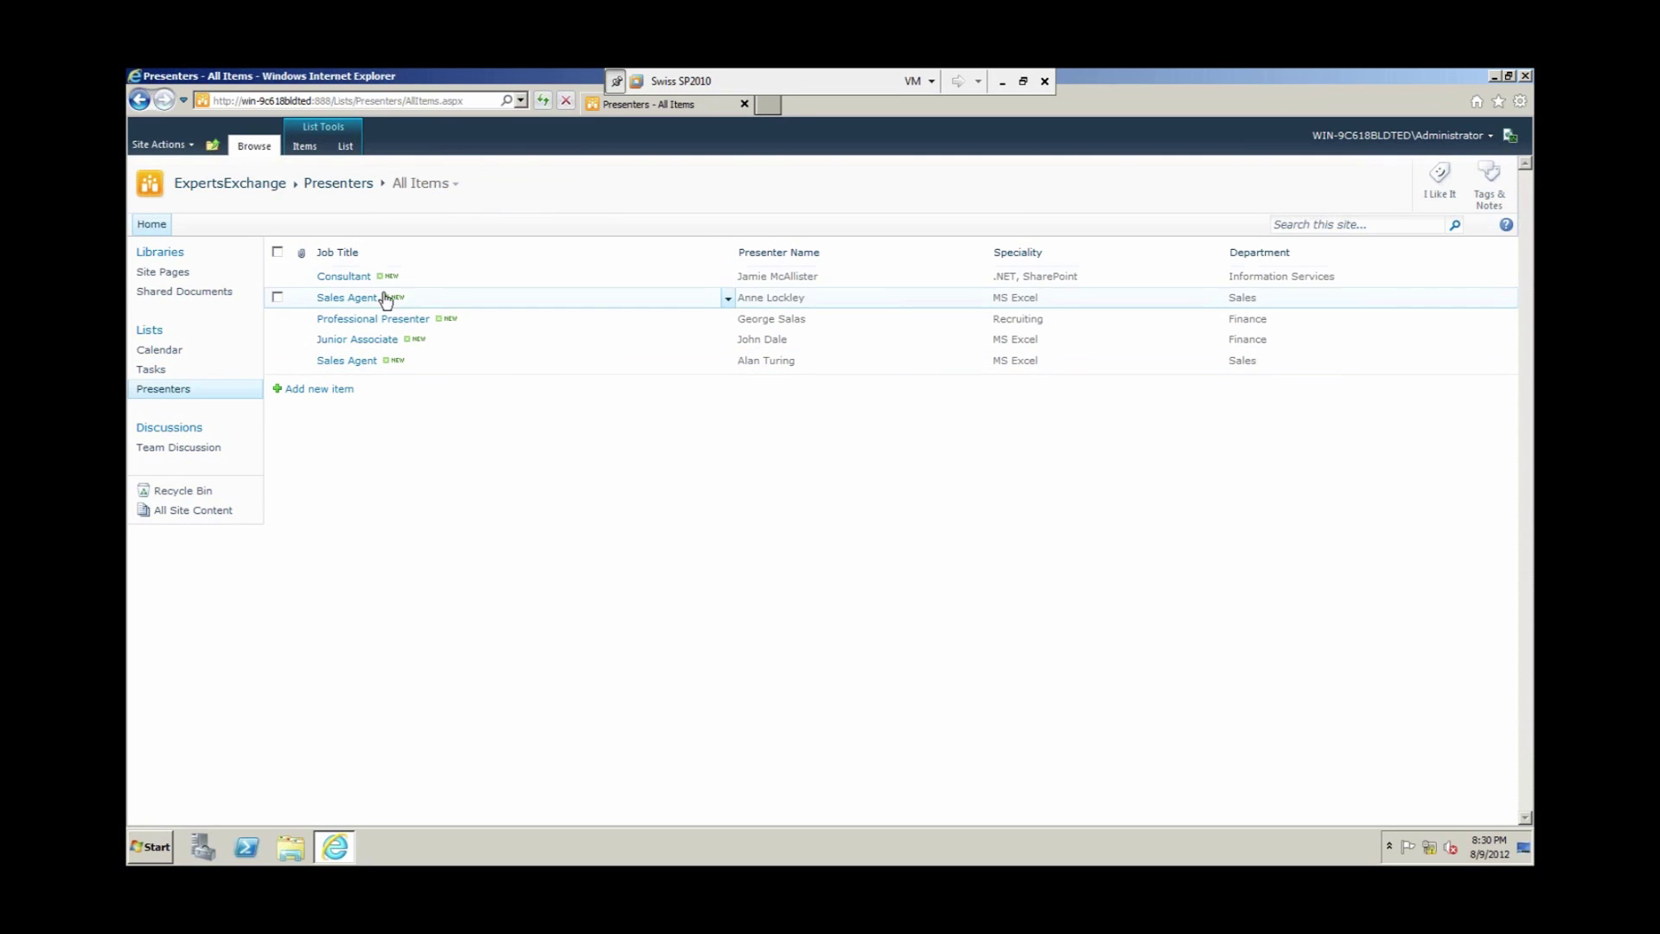
# Step: Show the List ribbon commands and check the Current View list without changing views
pyautogui.click(347, 147)
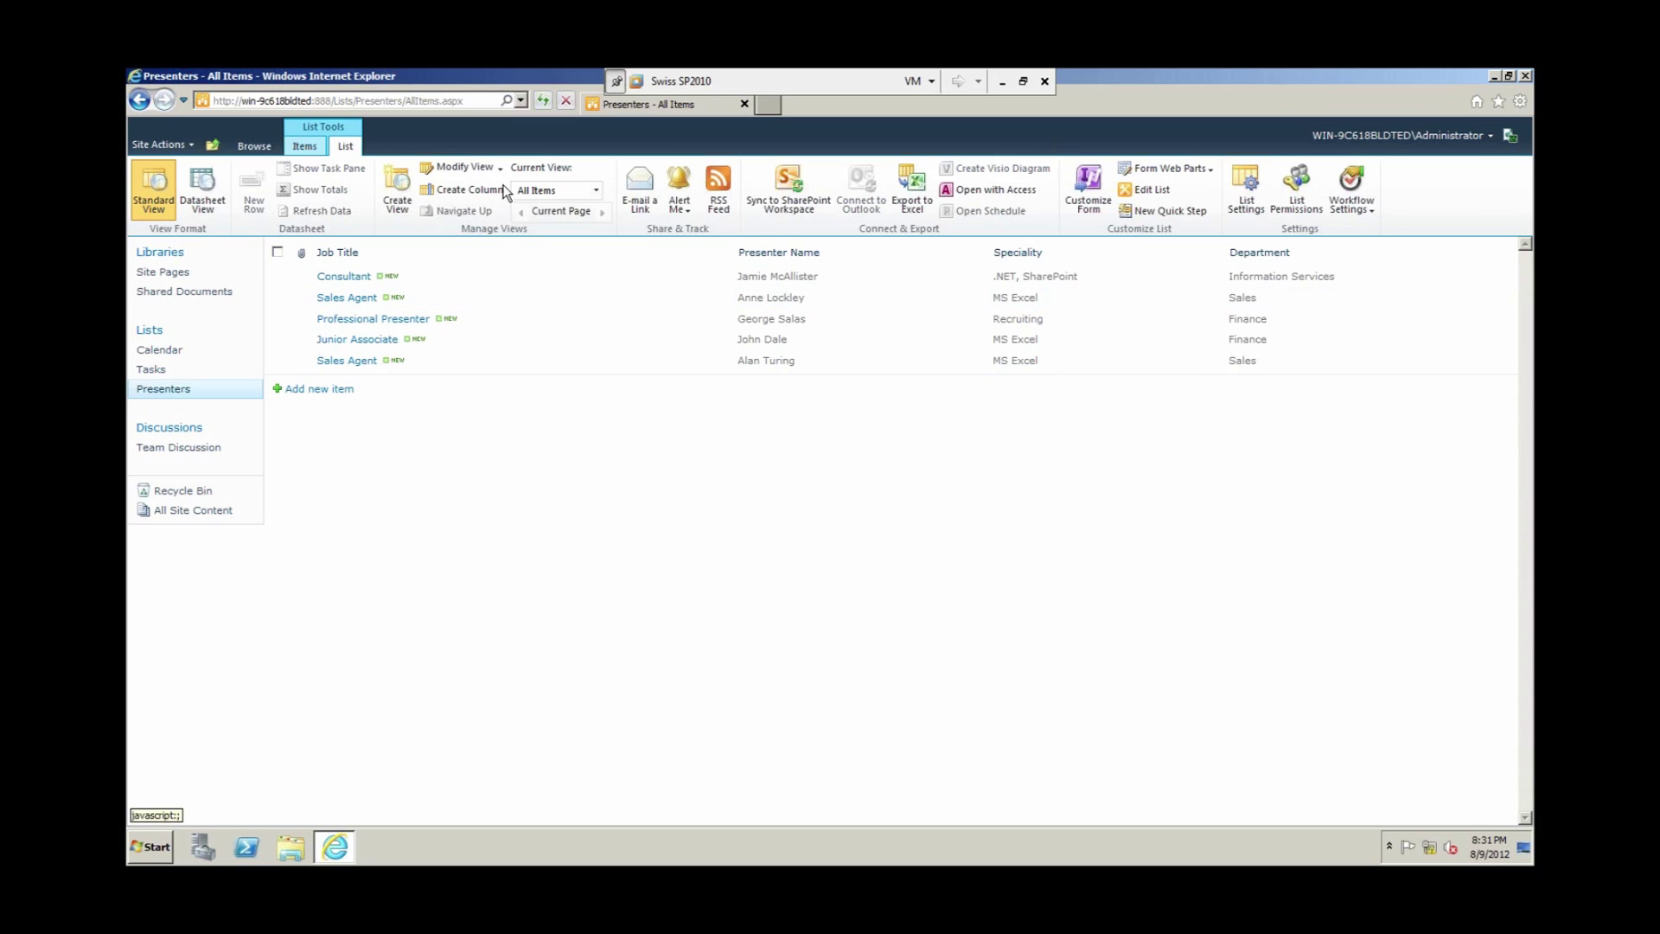
pyautogui.click(597, 191)
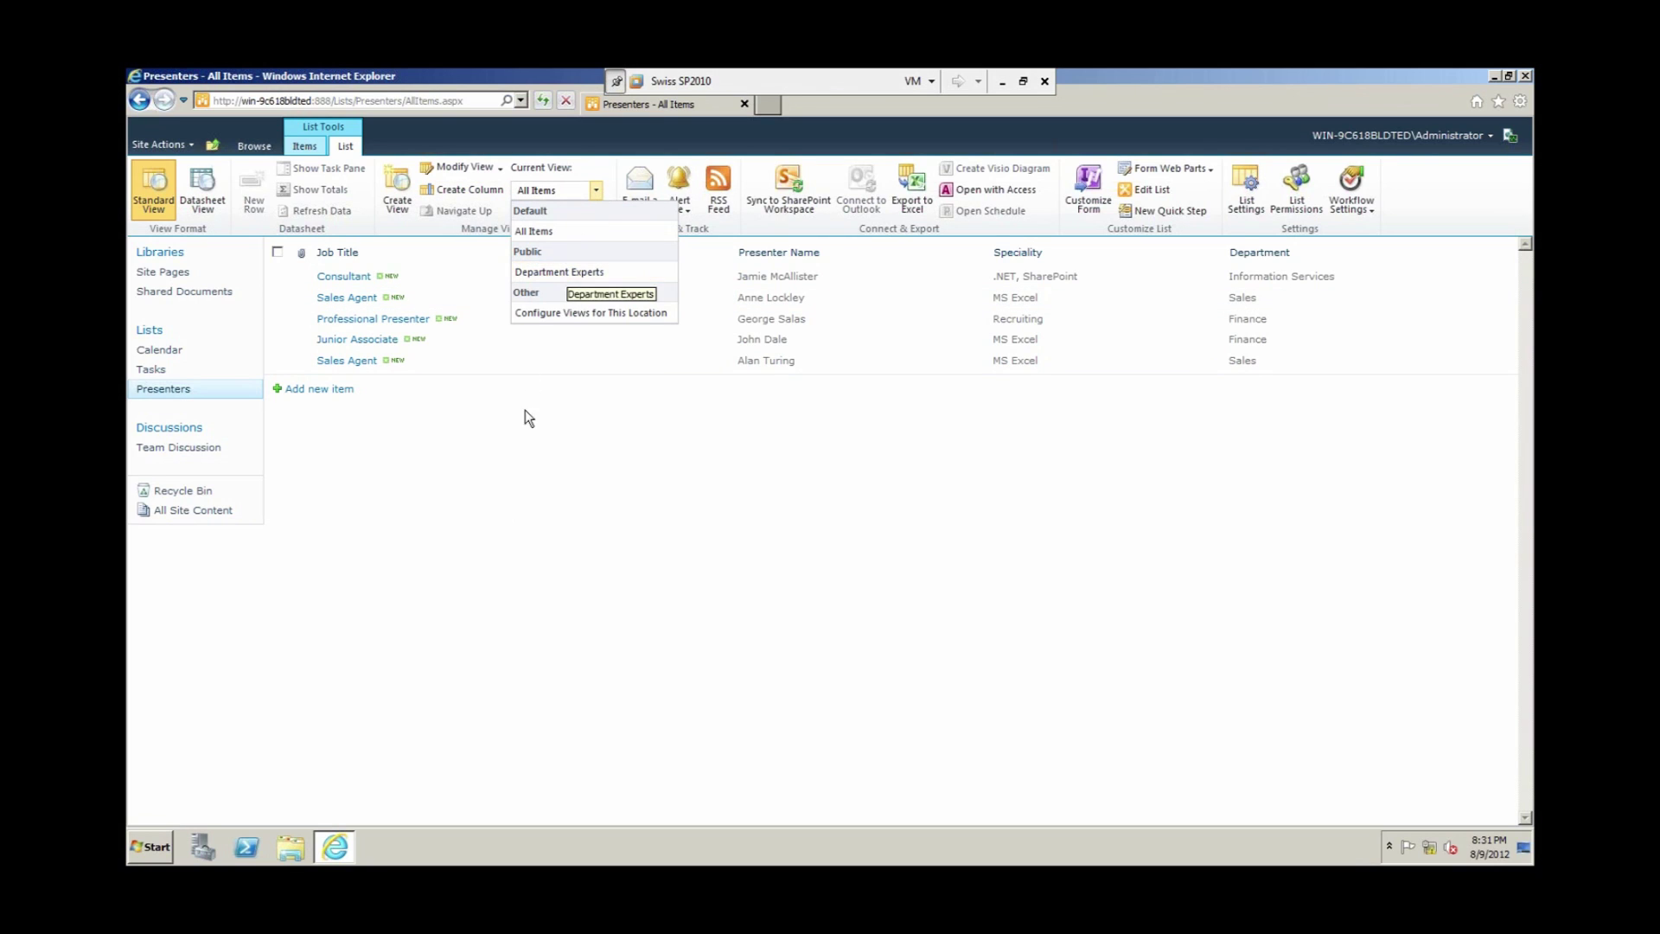
pyautogui.click(515, 344)
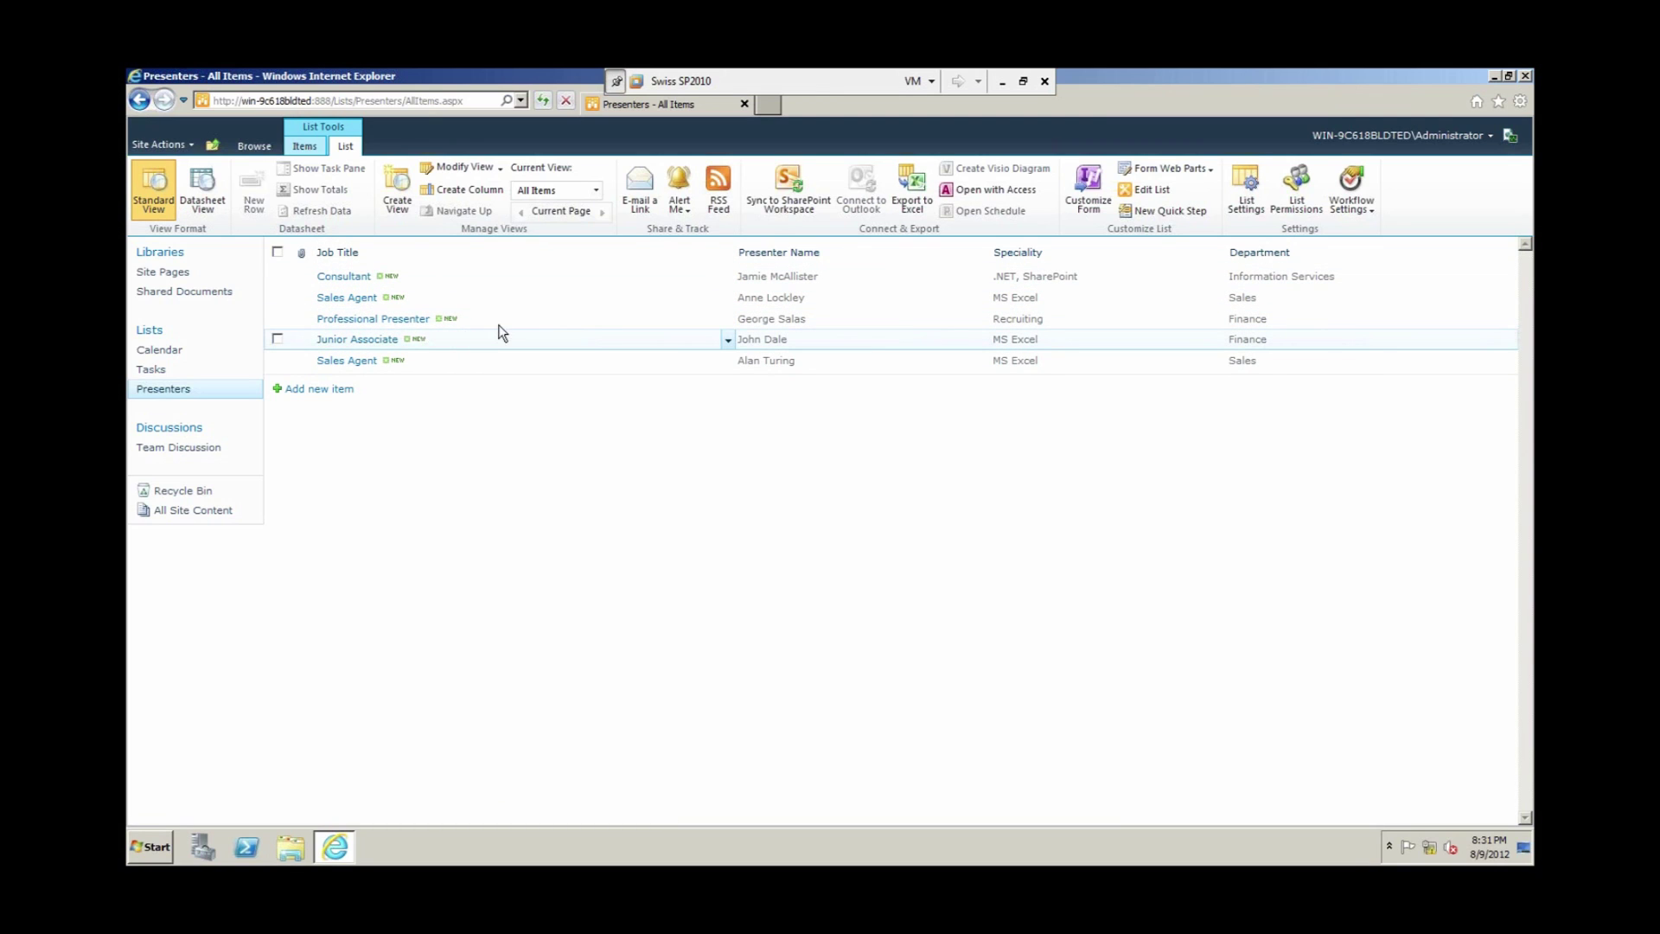
# Step: Open Presenters List Settings, then the Change Column page for Job Title
pyautogui.click(1249, 188)
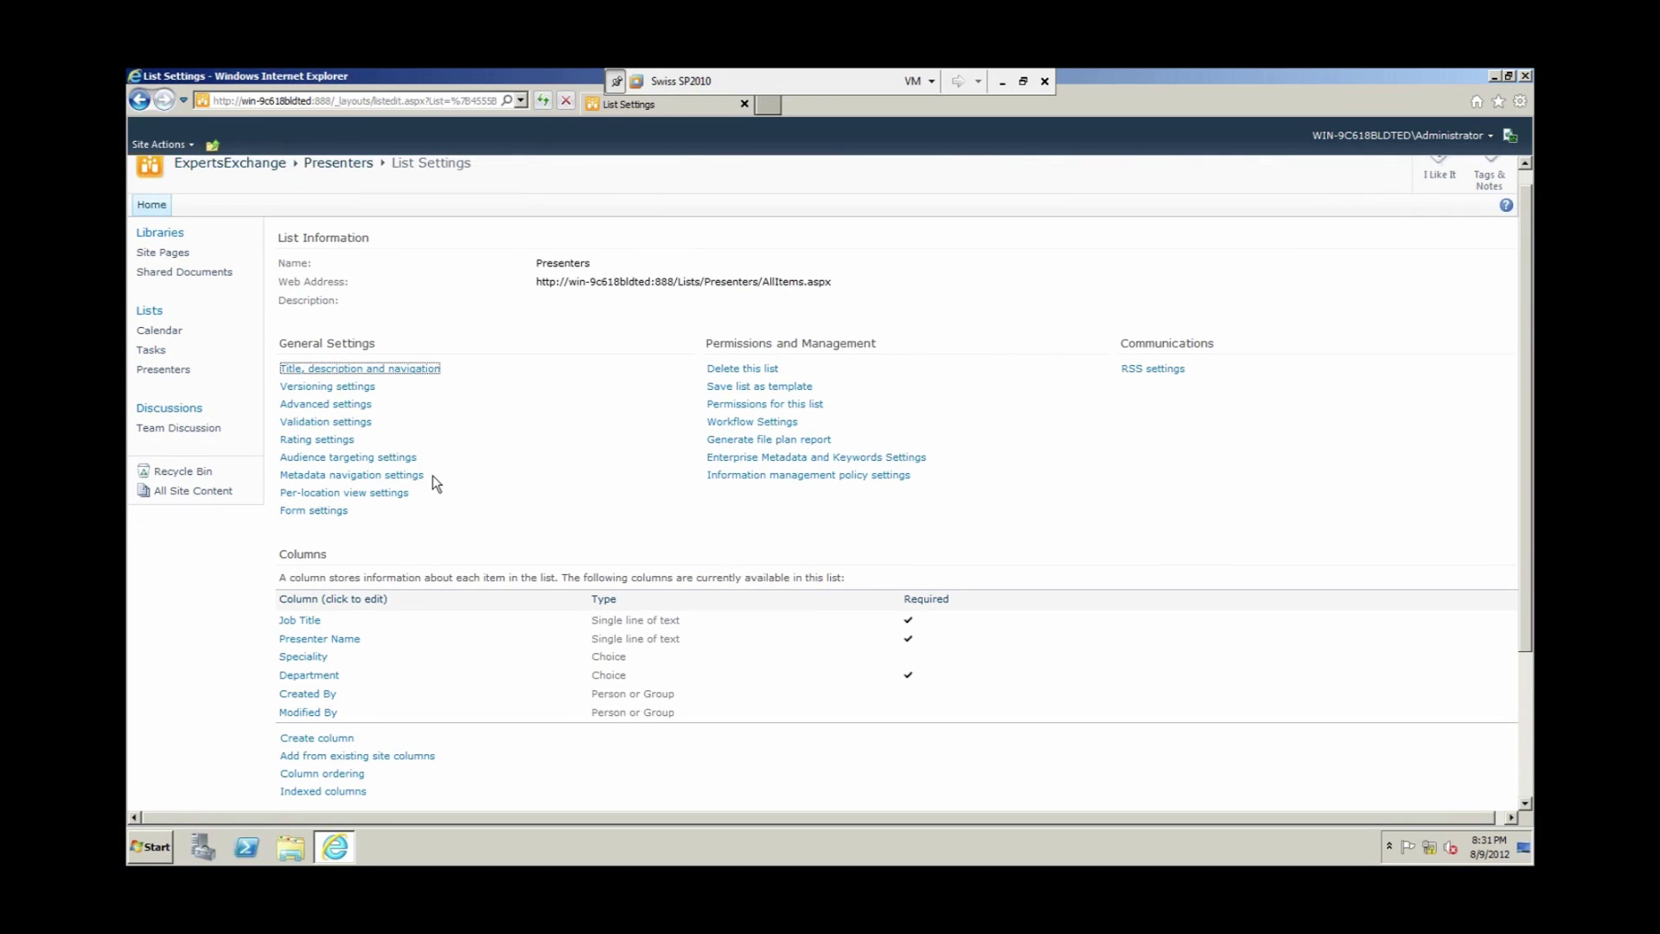
pyautogui.scroll(-3, 432, 475)
pyautogui.click(303, 545)
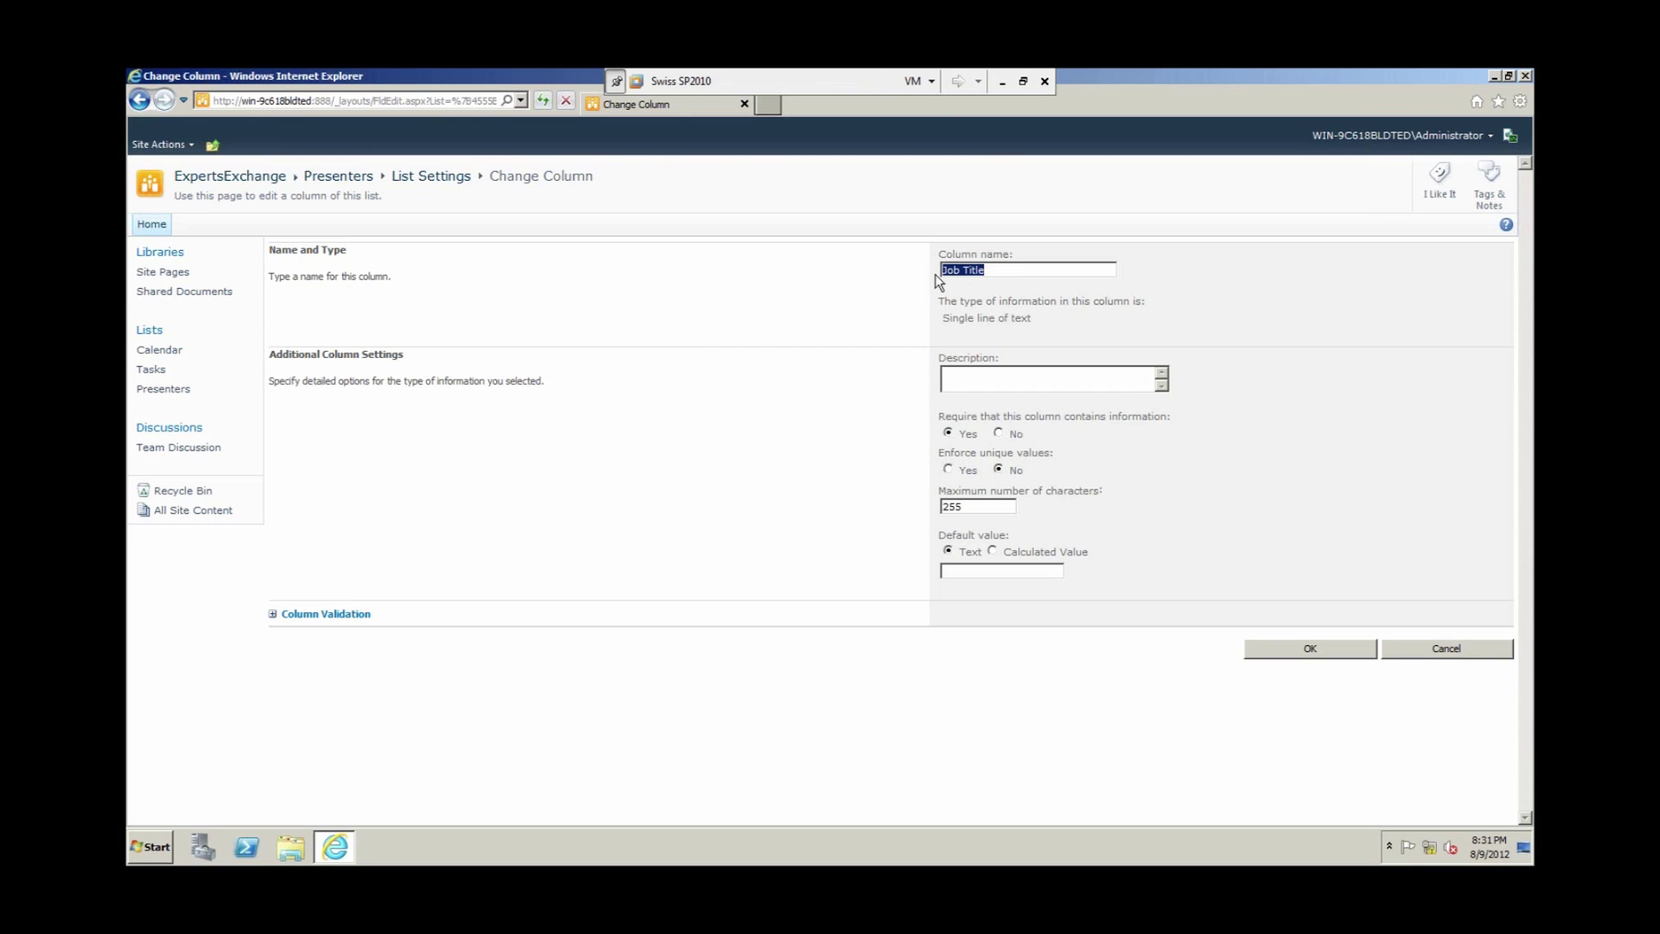
# Step: Expand the Column Validation section of the Job Title column
pyautogui.click(269, 620)
pyautogui.click(292, 611)
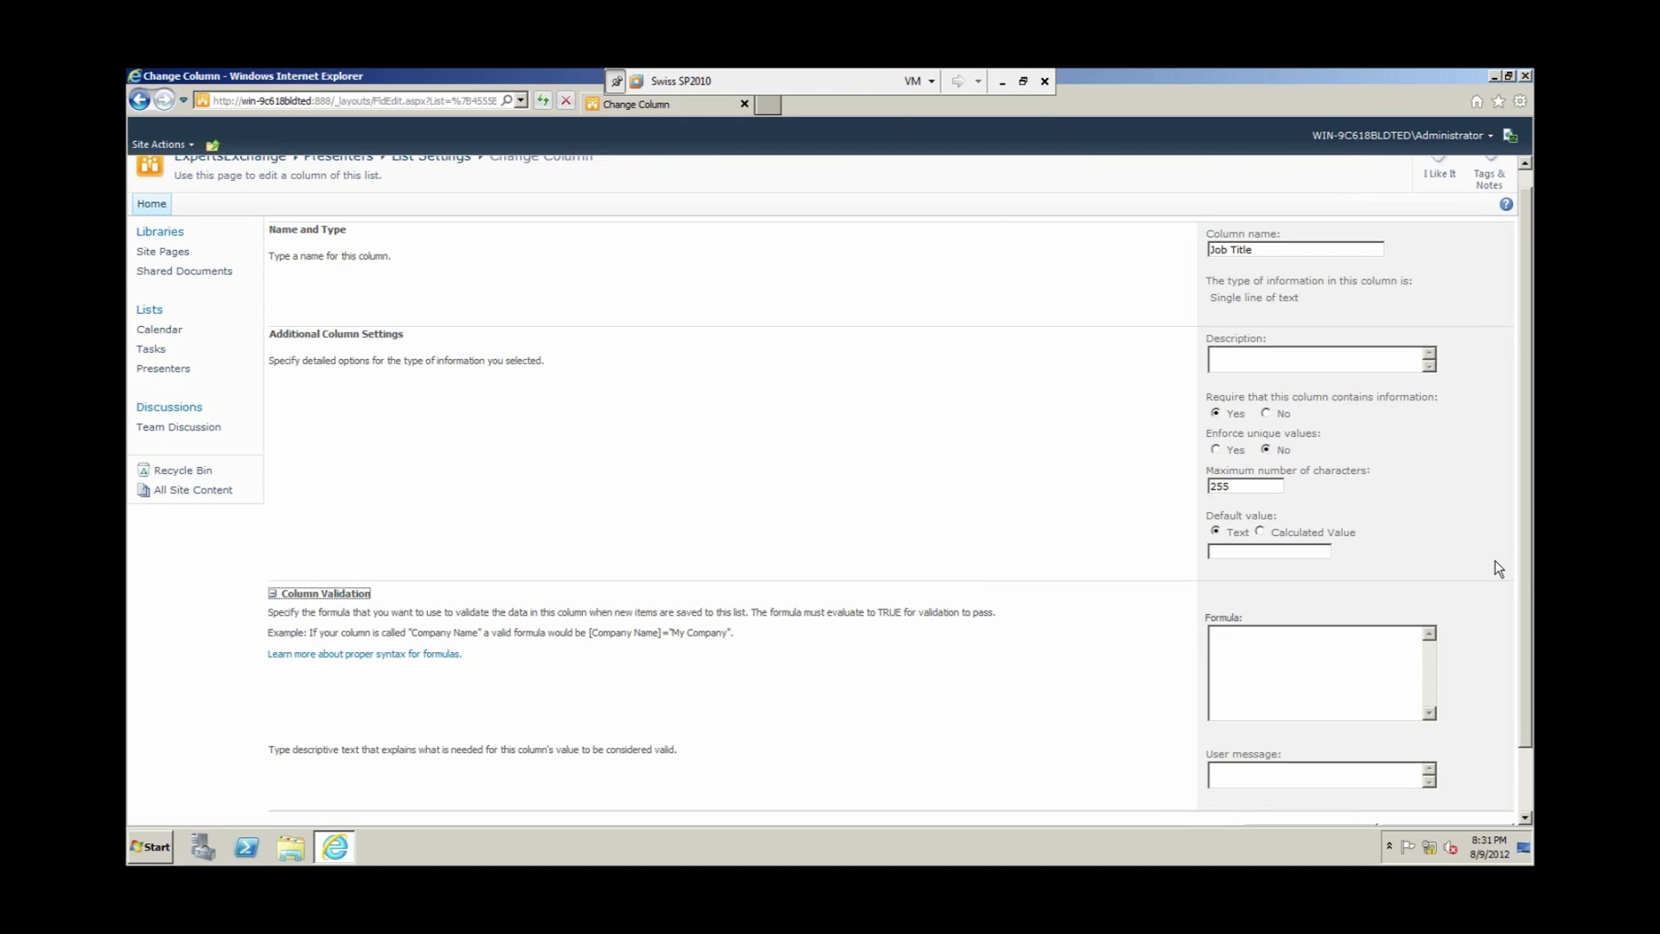
pyautogui.scroll(-2, 1496, 561)
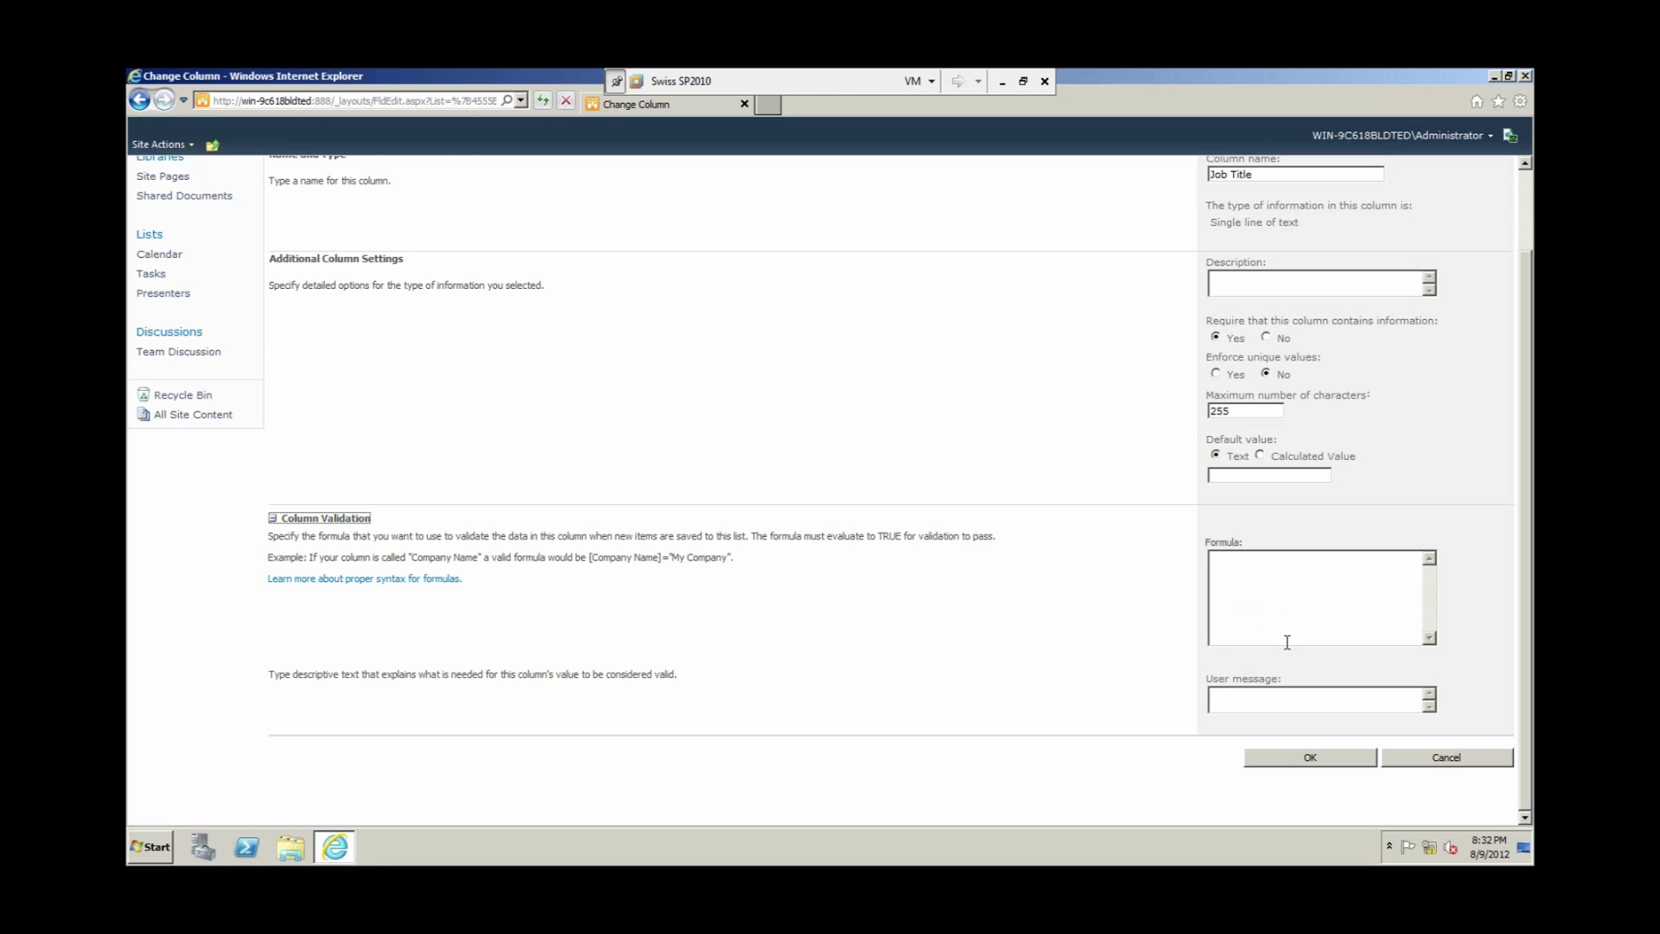
pyautogui.click(1250, 701)
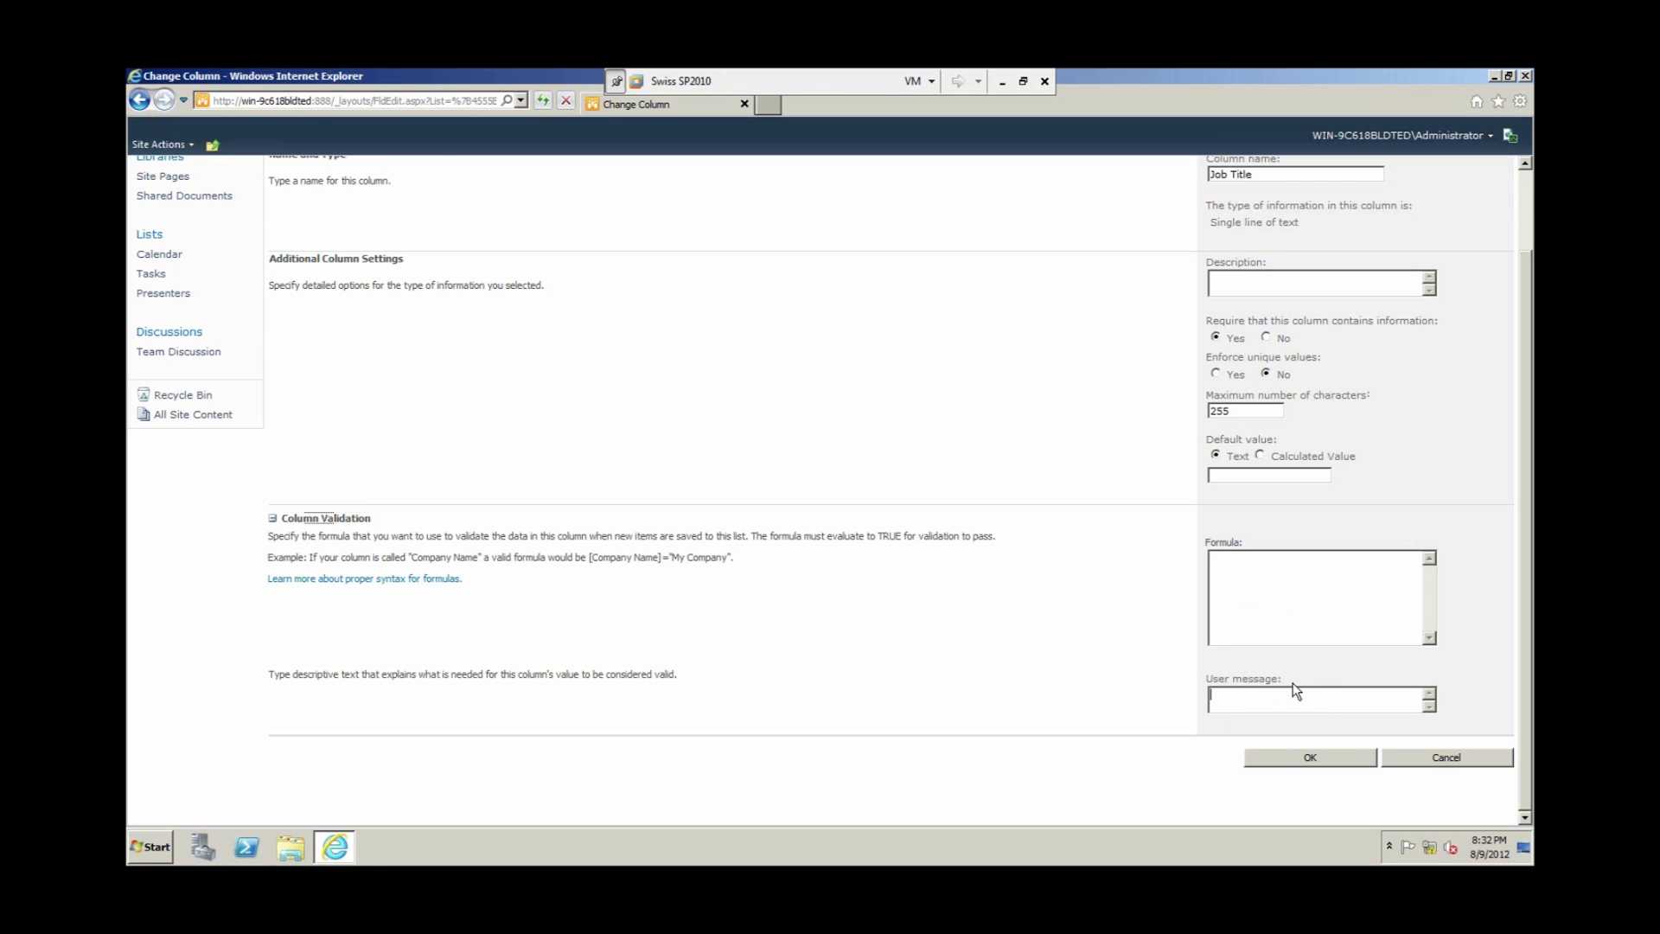
# Step: Enter the validation formula [Job Title]<>"Project Manager"
pyautogui.click(1274, 582)
pyautogui.write('[')
pyautogui.press('BackSpace')
pyautogui.write('=[')
pyautogui.press('BackSpace')
pyautogui.write('[')
pyautogui.write(']')
pyautogui.press('Left')
pyautogui.write('Job Titl')
pyautogui.write('e')
pyautogui.write('<>')
pyautogui.write('@@')
pyautogui.press('BackSpace')
pyautogui.press('BackSpace')
pyautogui.write('"Project Manager"')
# Step: Add the user message 'Sorry Project Managers are too busy to be presenters.' and submit
pyautogui.click(1284, 702)
pyautogui.write('Sorry Pro')
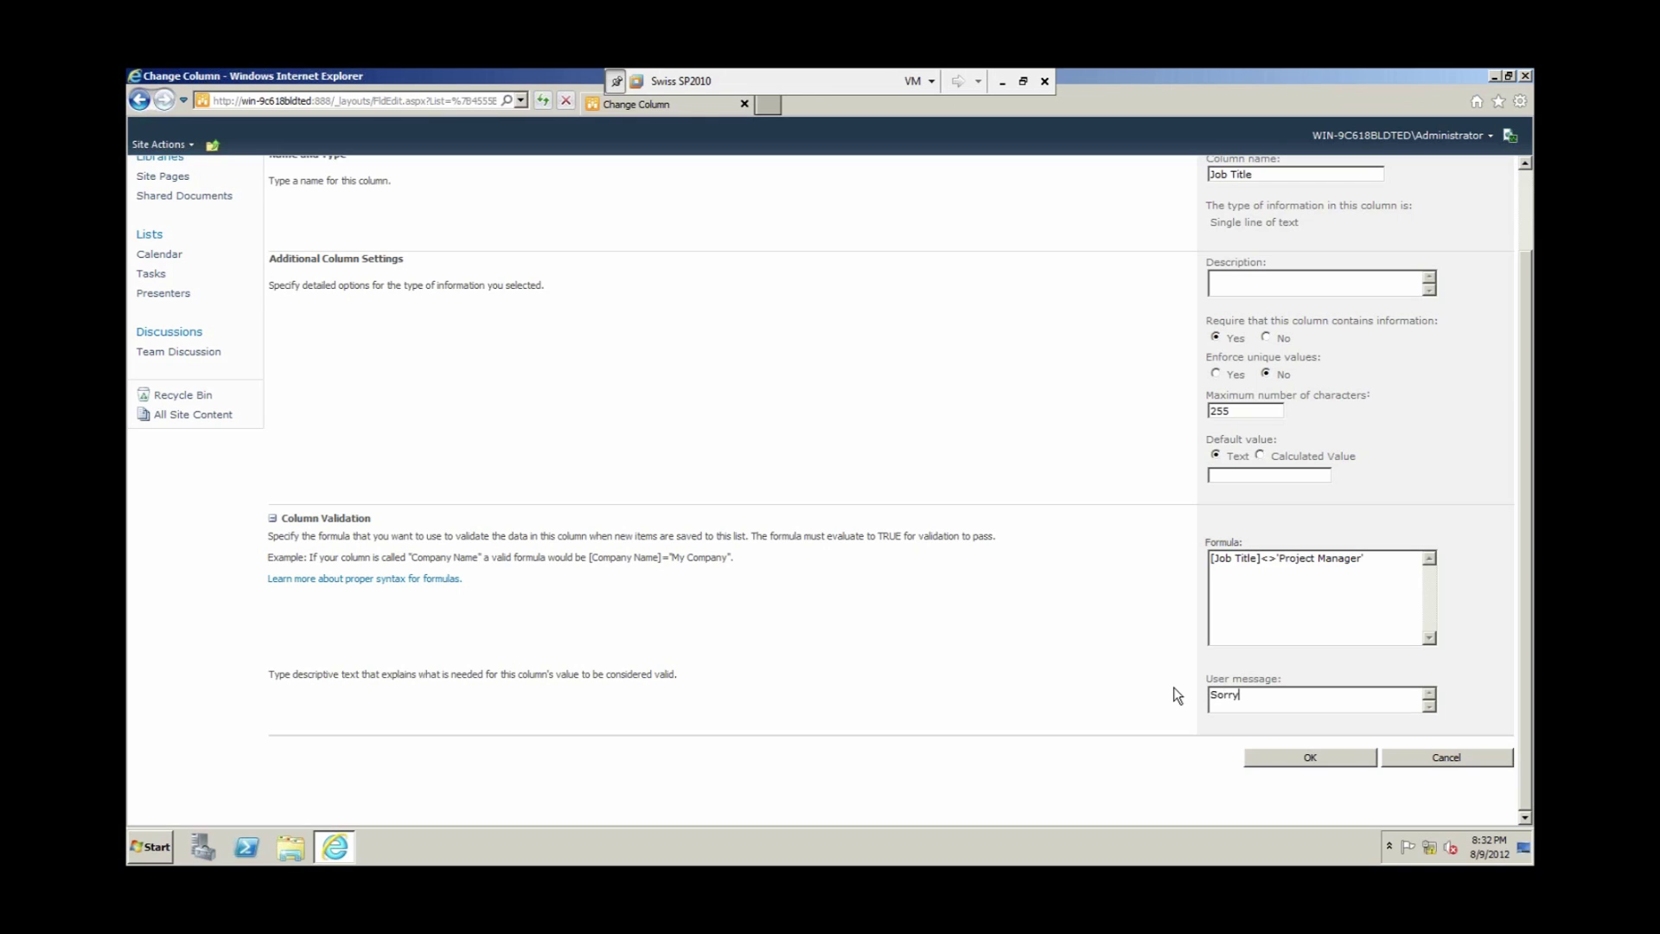
pyautogui.write('ject Managers are too busy to be presenters.')
pyautogui.click(1288, 761)
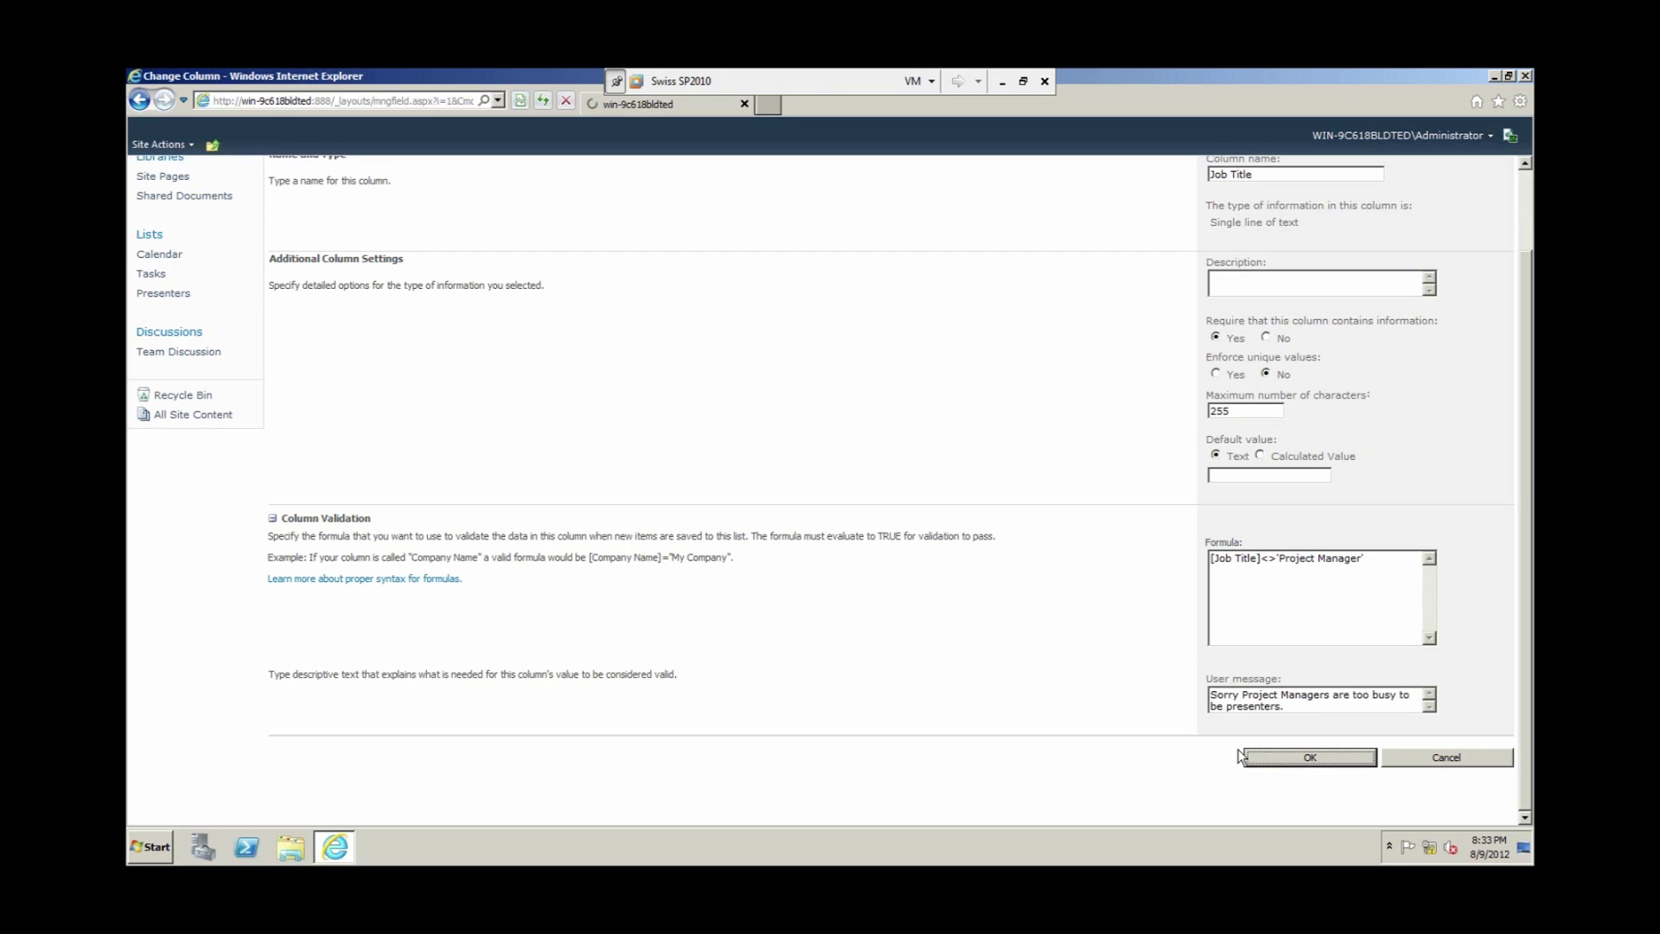
# Step: After the formula error, change the single quotes to double quotes and save the validation
pyautogui.click(136, 106)
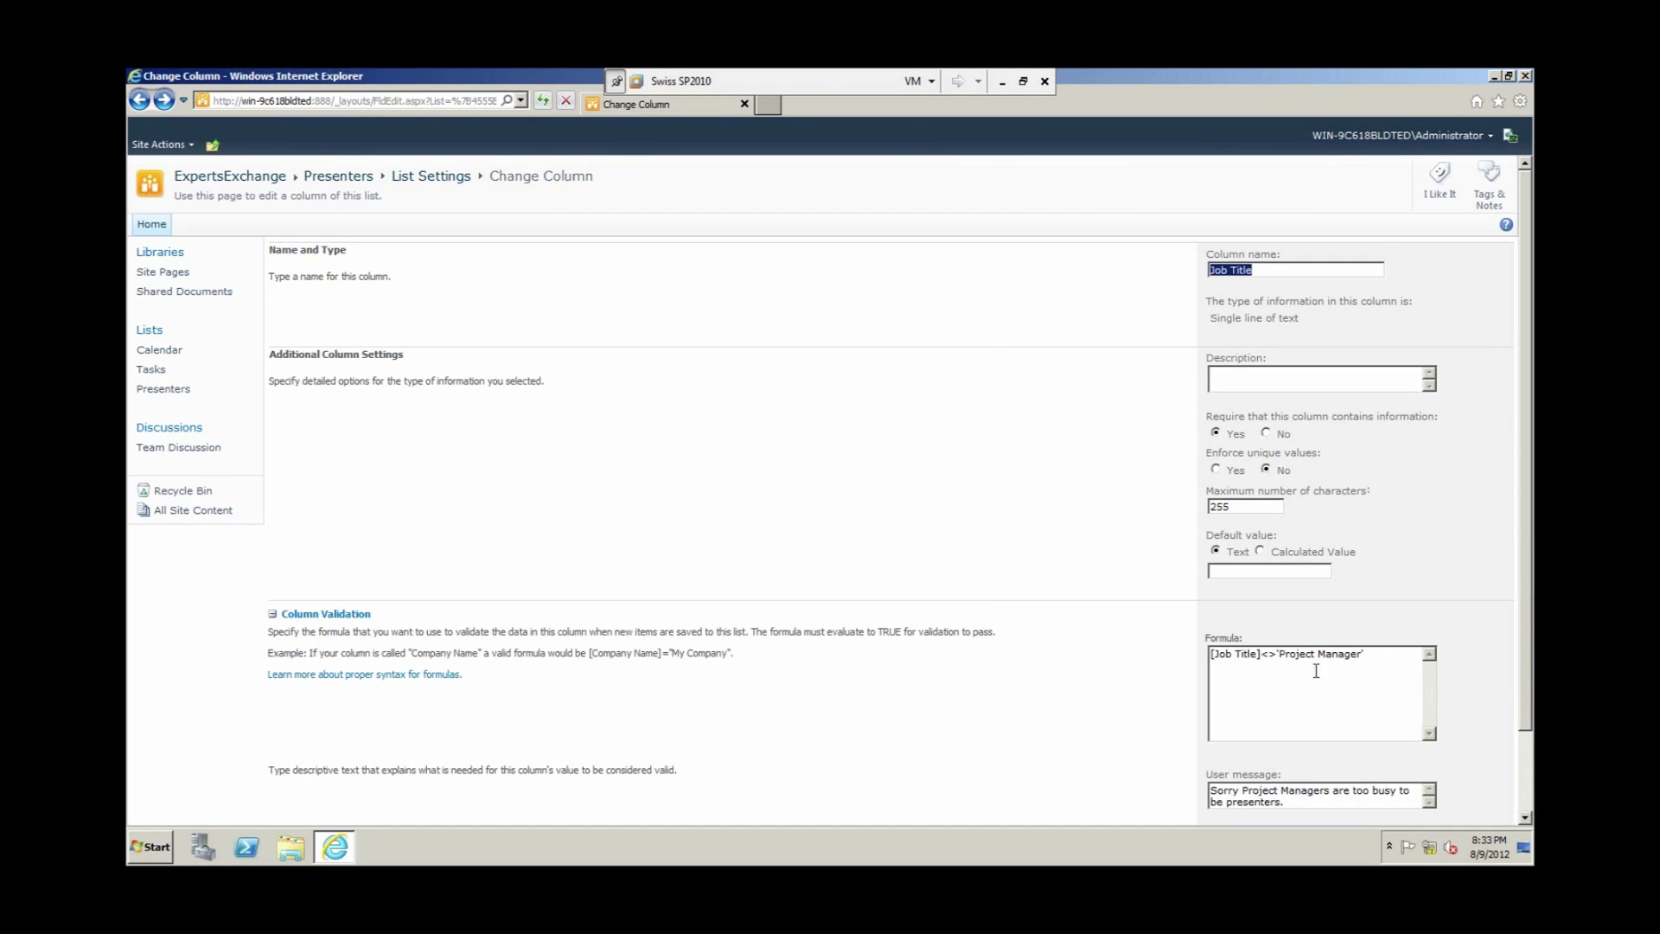
pyautogui.click(1381, 660)
pyautogui.press('BackSpace')
pyautogui.write('"')
pyautogui.press('Left')
pyautogui.press('BackSpace')
pyautogui.write('"')
pyautogui.moveTo(1528, 538); pyautogui.dragTo(1525, 635)
pyautogui.click(1330, 762)
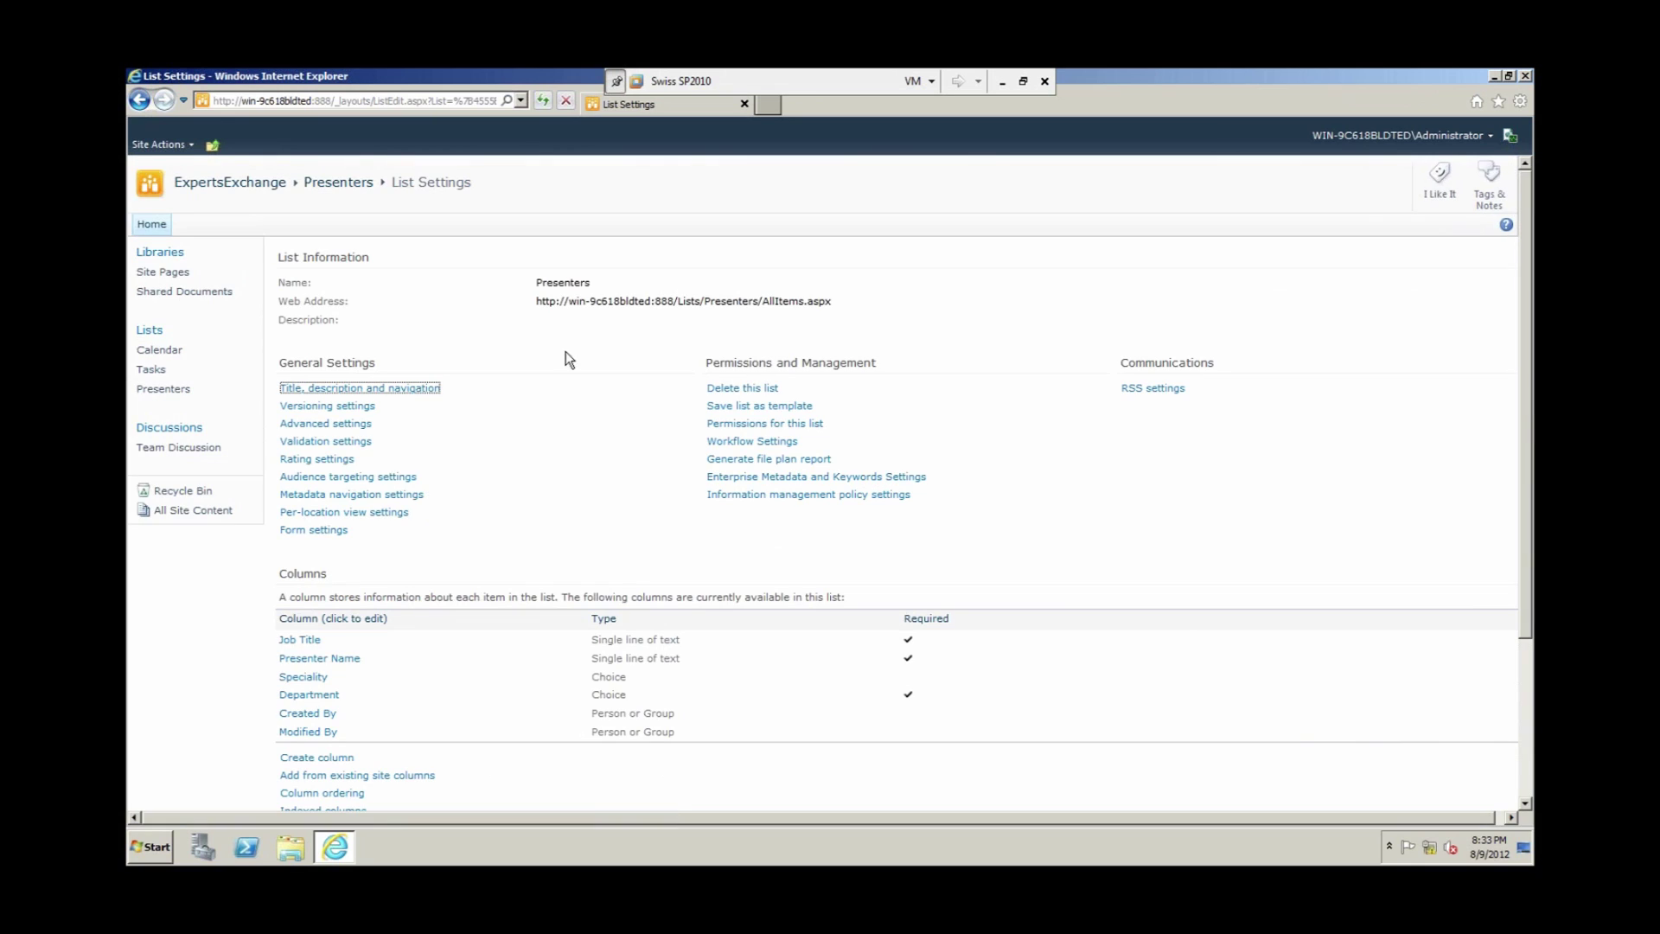
pyautogui.click(341, 184)
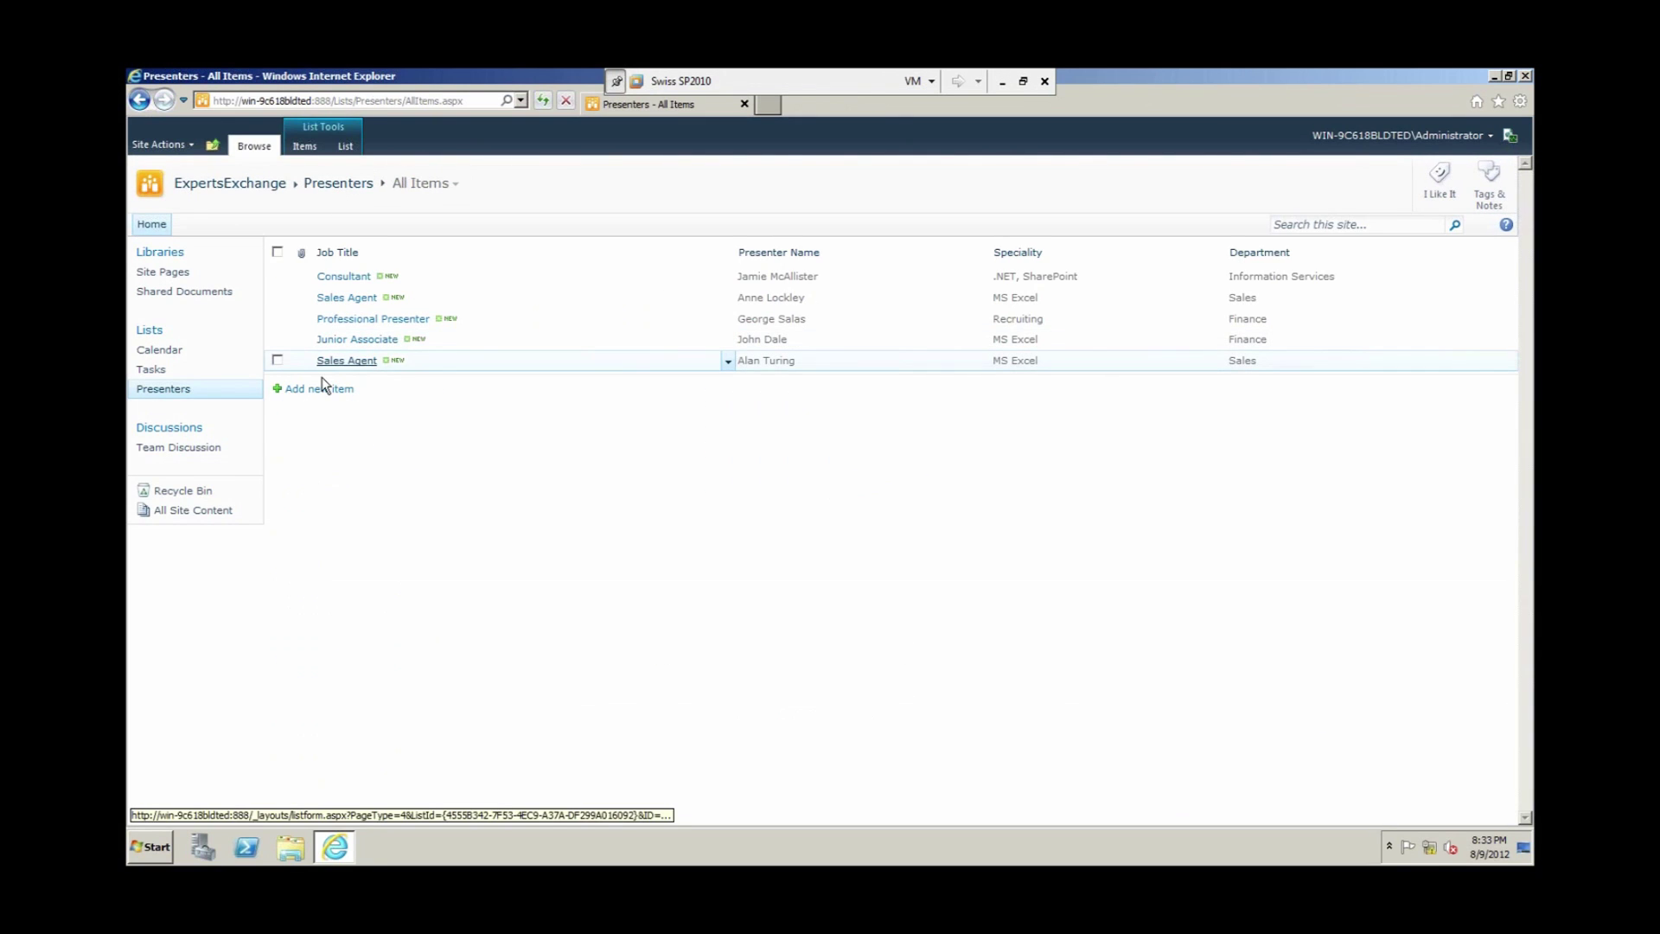
pyautogui.click(319, 388)
pyautogui.write('P')
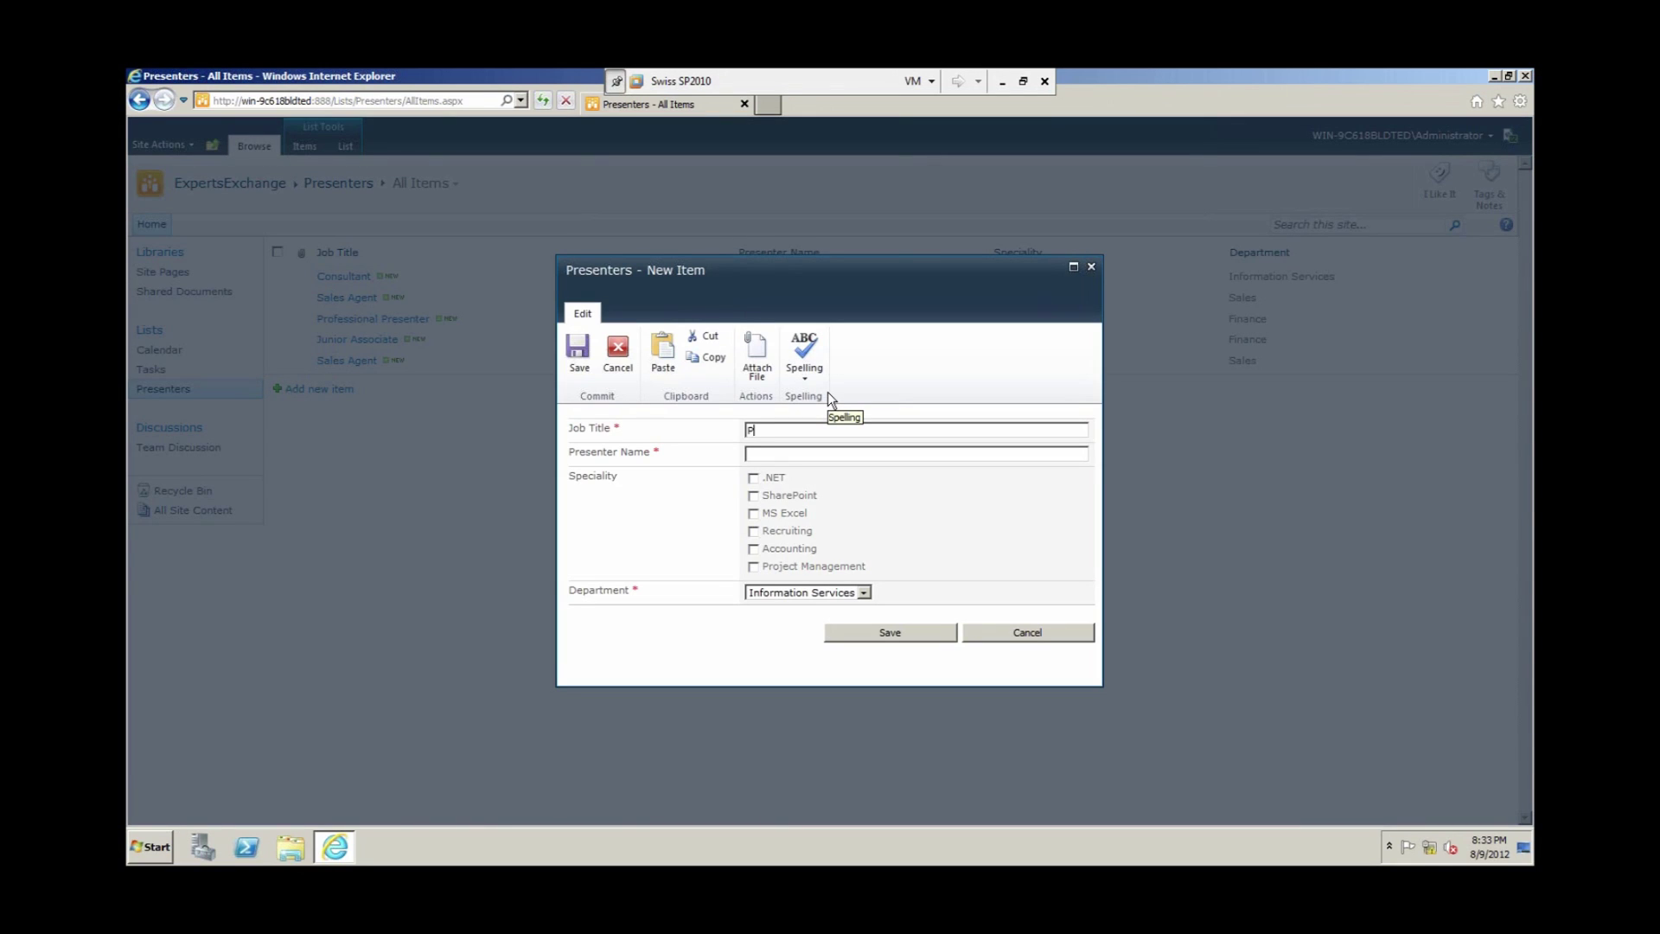
pyautogui.write('roject')
pyautogui.click(863, 593)
pyautogui.click(851, 640)
pyautogui.click(873, 635)
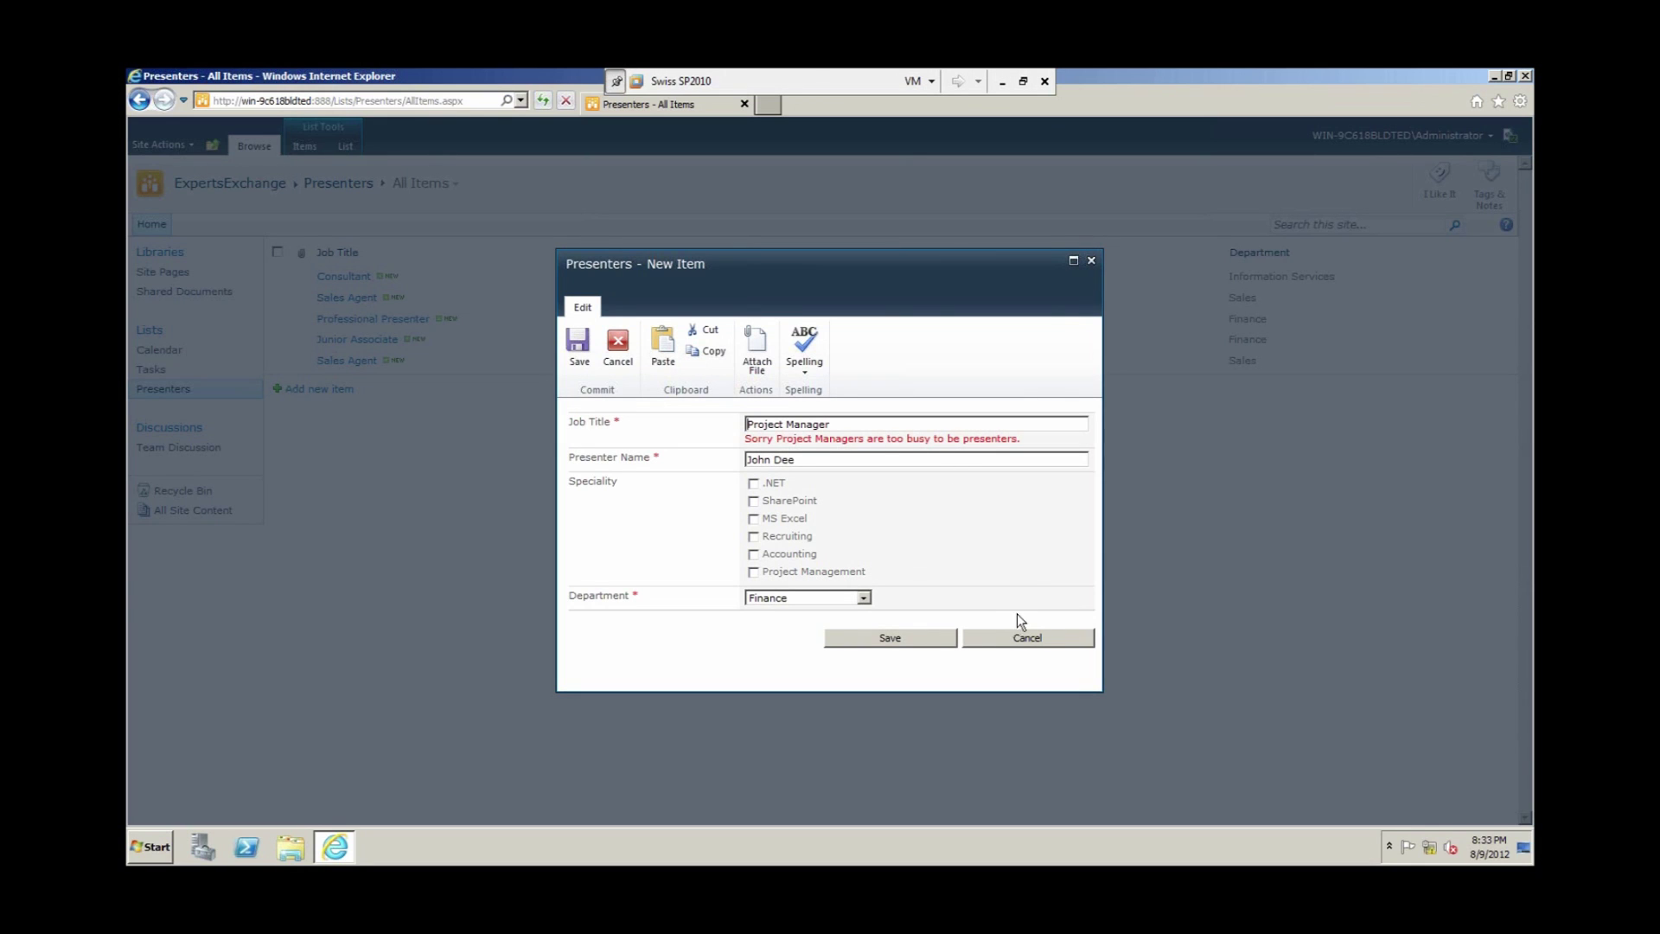
pyautogui.click(1024, 637)
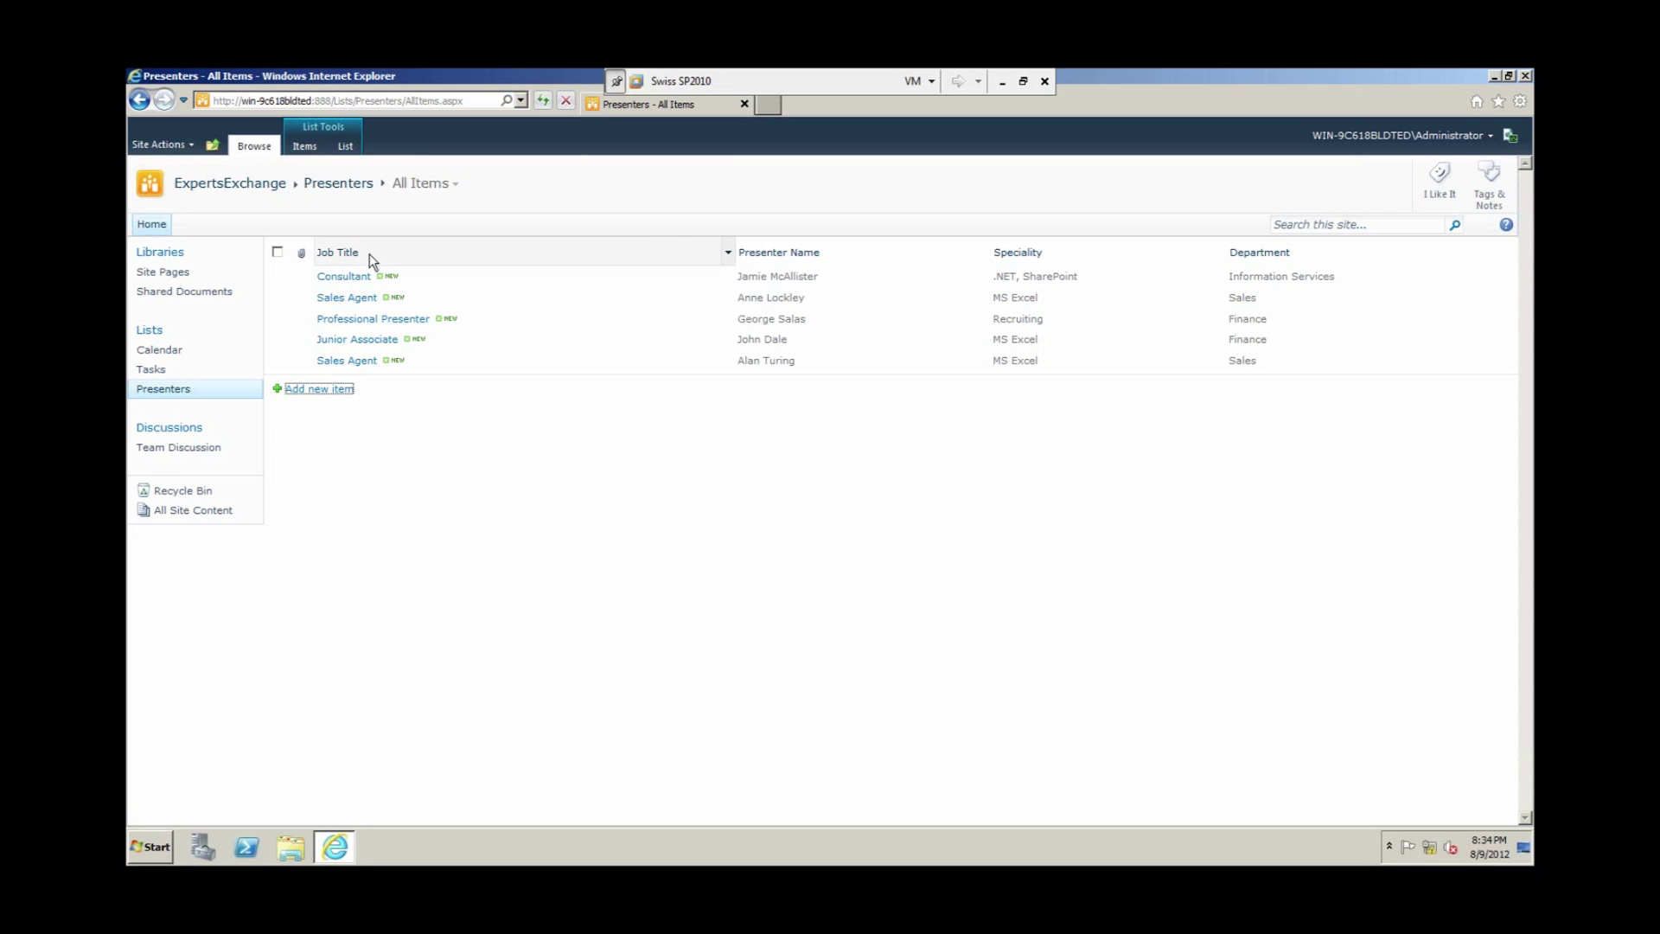
# Step: Open the Versioning settings page from the Presenters List Settings
pyautogui.click(345, 145)
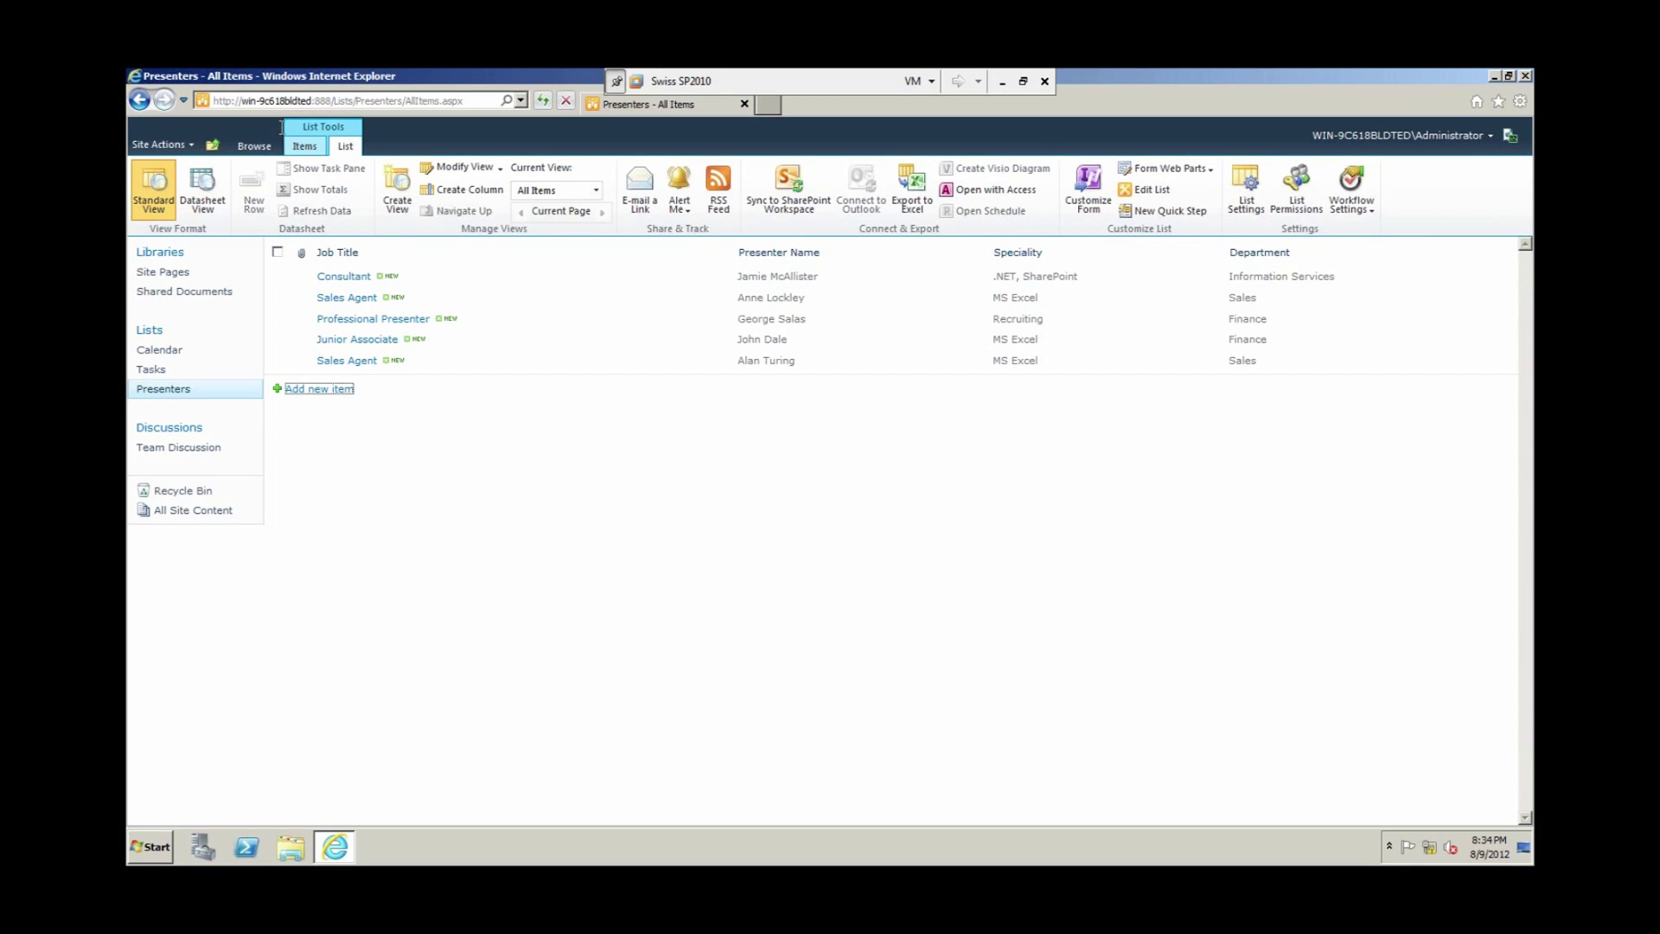
pyautogui.click(1251, 193)
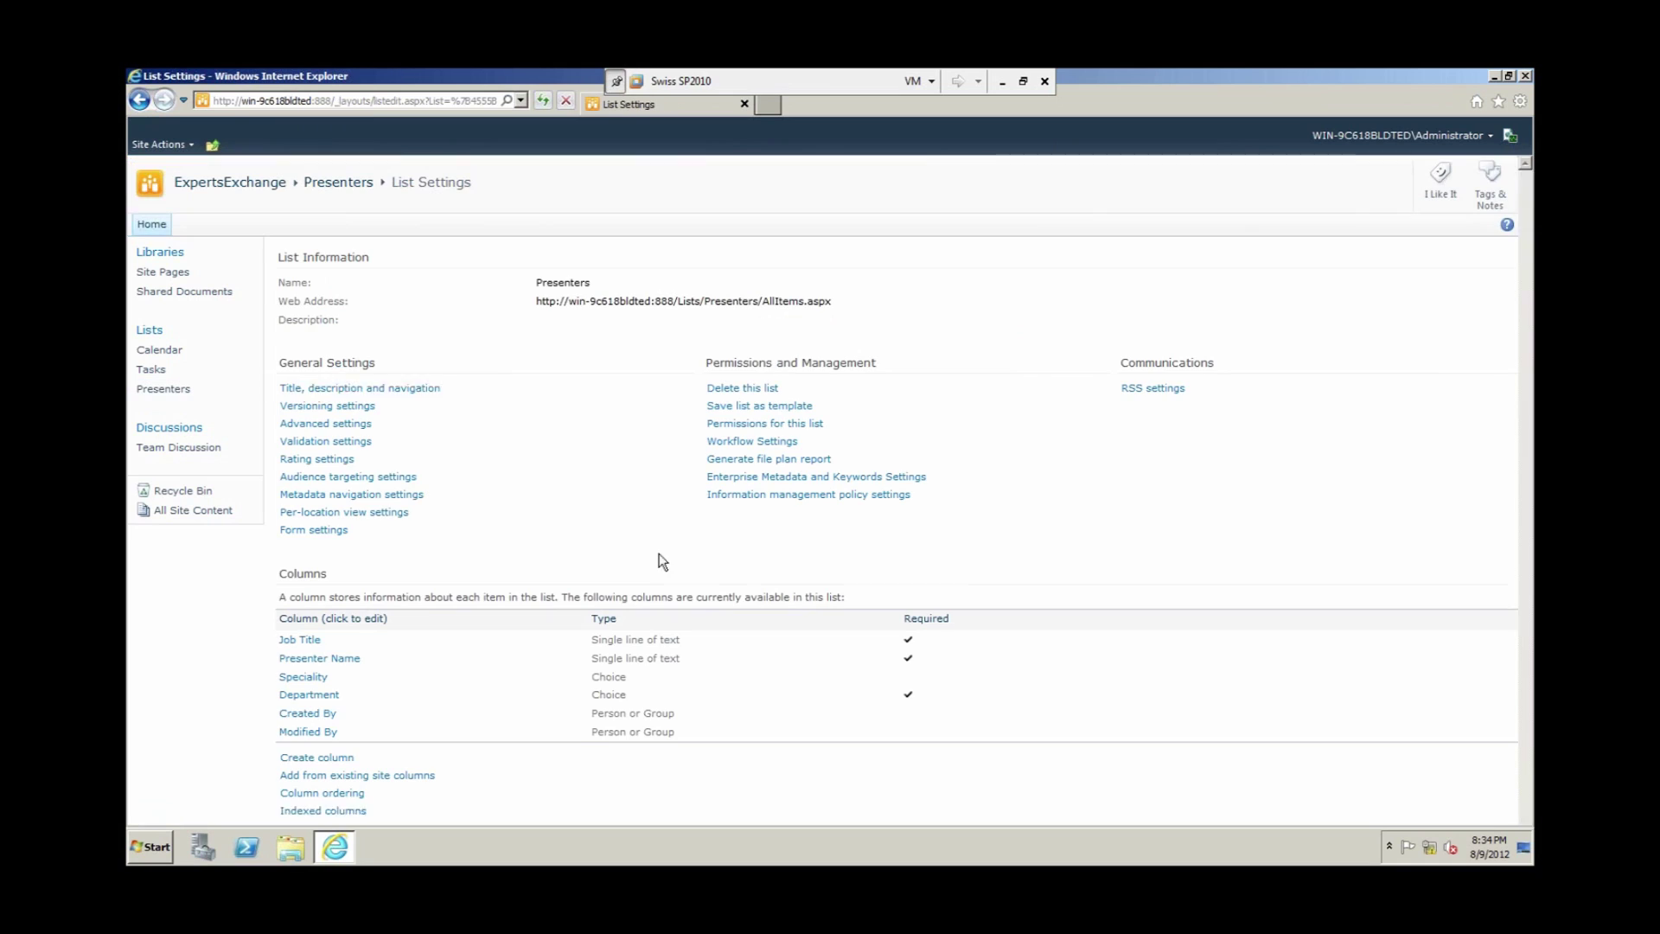
pyautogui.click(321, 410)
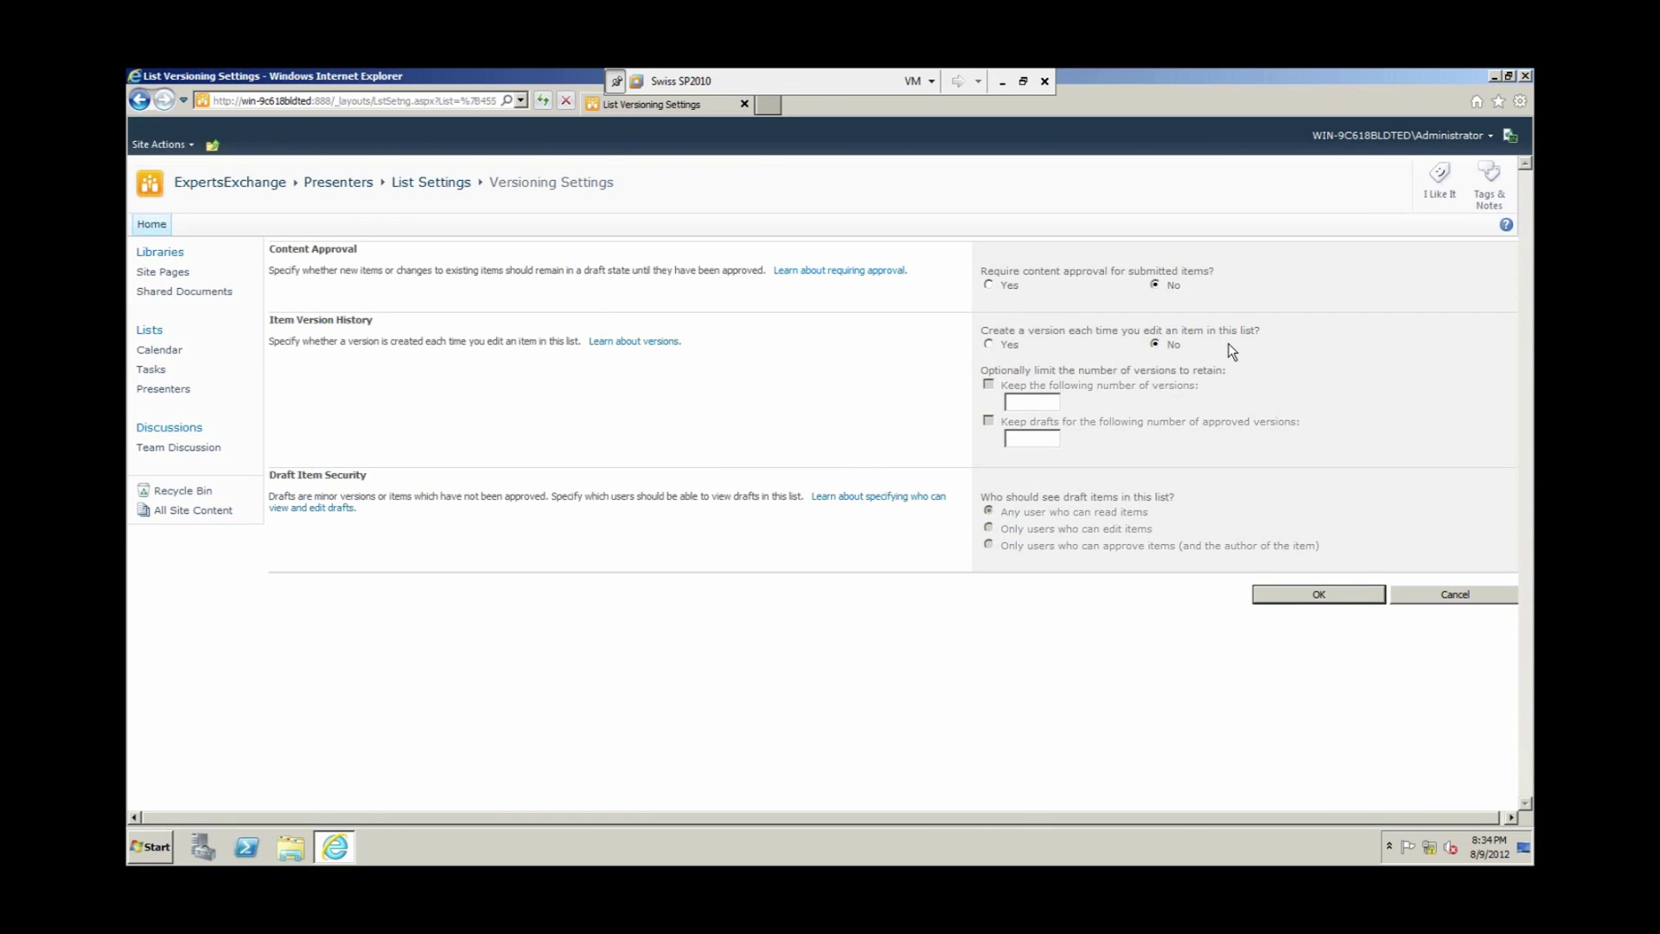
# Step: Create a version on each item edit, keep up to 5 versions, and save
pyautogui.click(989, 344)
pyautogui.click(1013, 400)
pyautogui.write('5')
pyautogui.click(1283, 596)
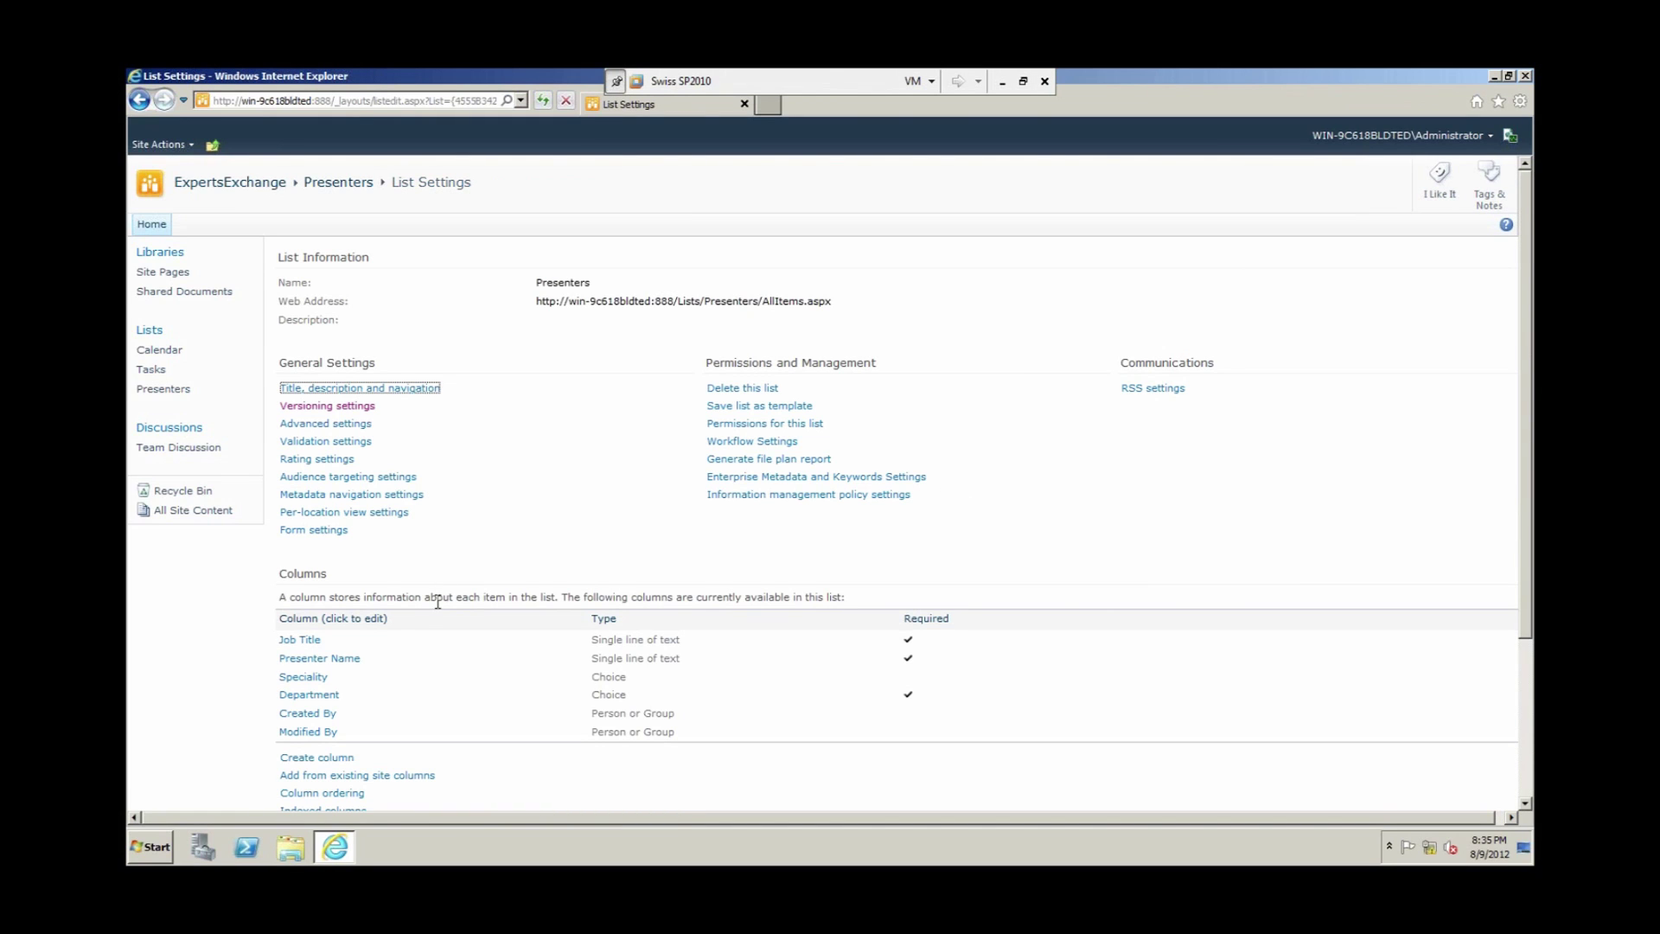
pyautogui.scroll(-3, 428, 636)
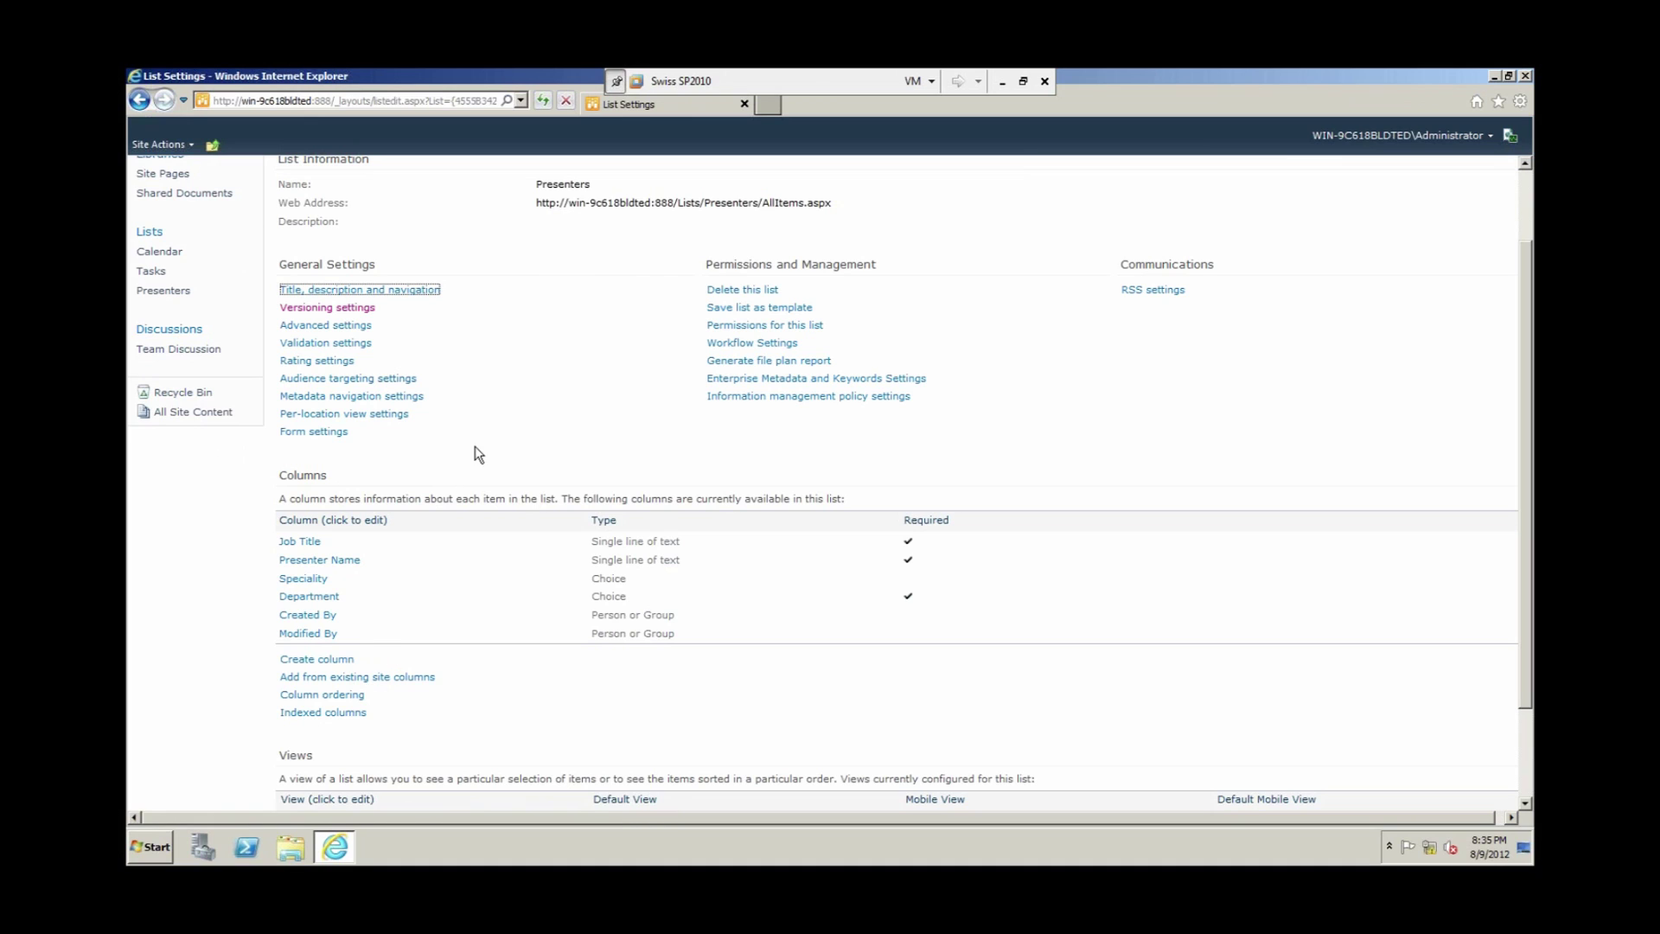
pyautogui.scroll(3, 474, 443)
# Step: Modify the All Items view to display the Version column and save it
pyautogui.click(353, 187)
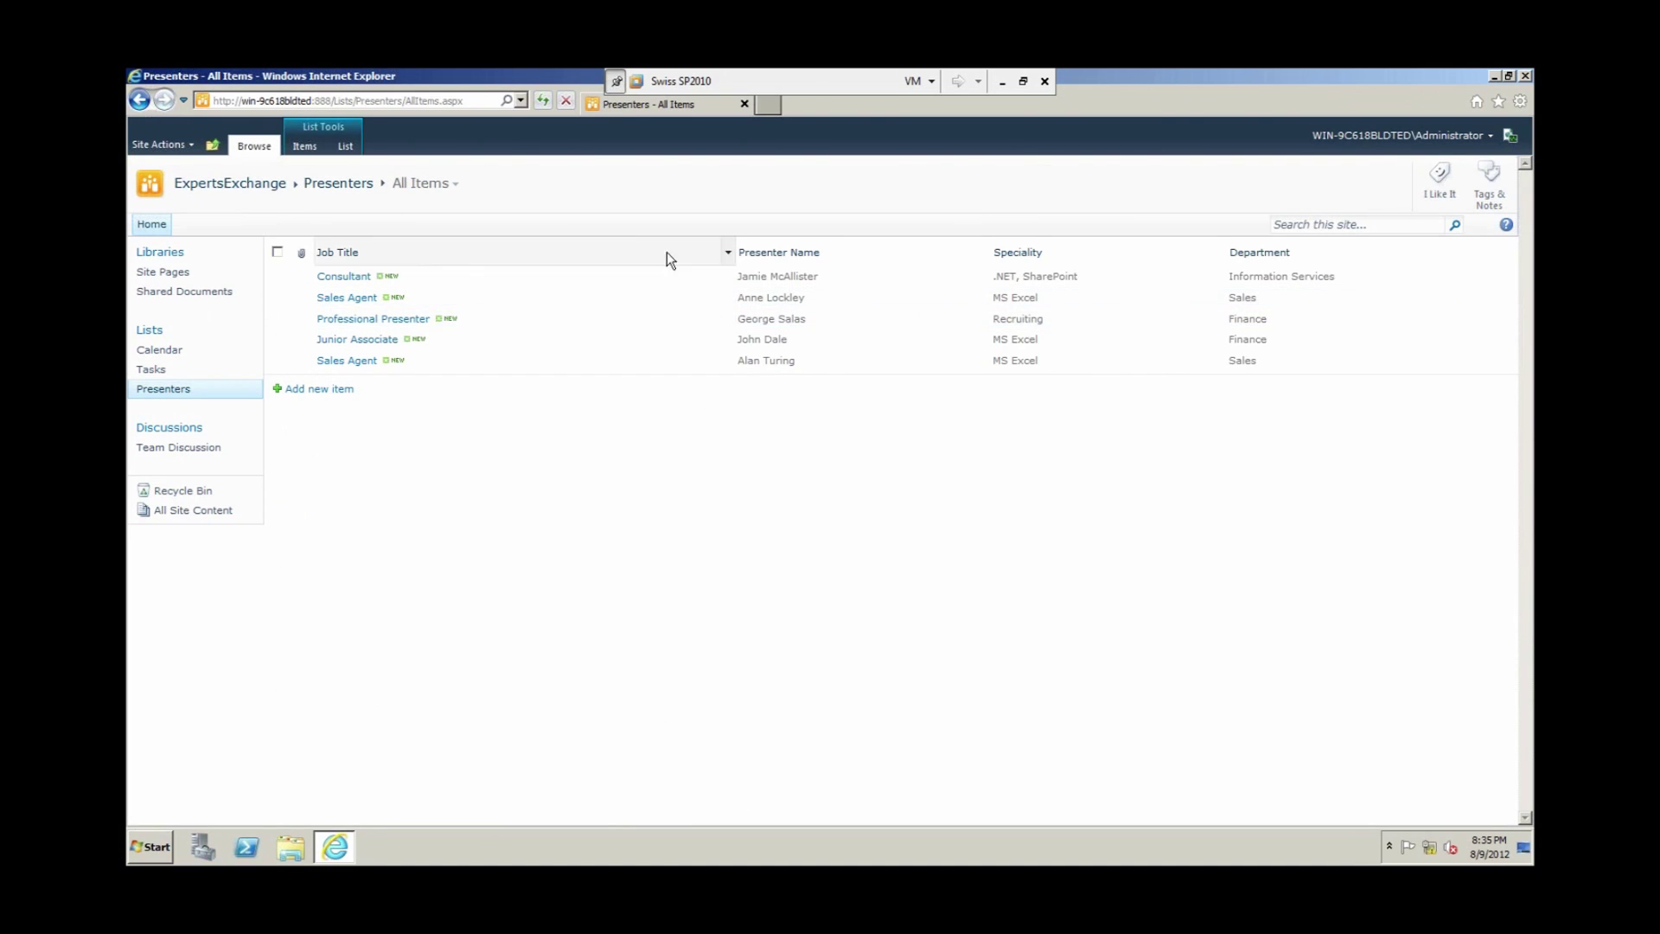
pyautogui.click(454, 184)
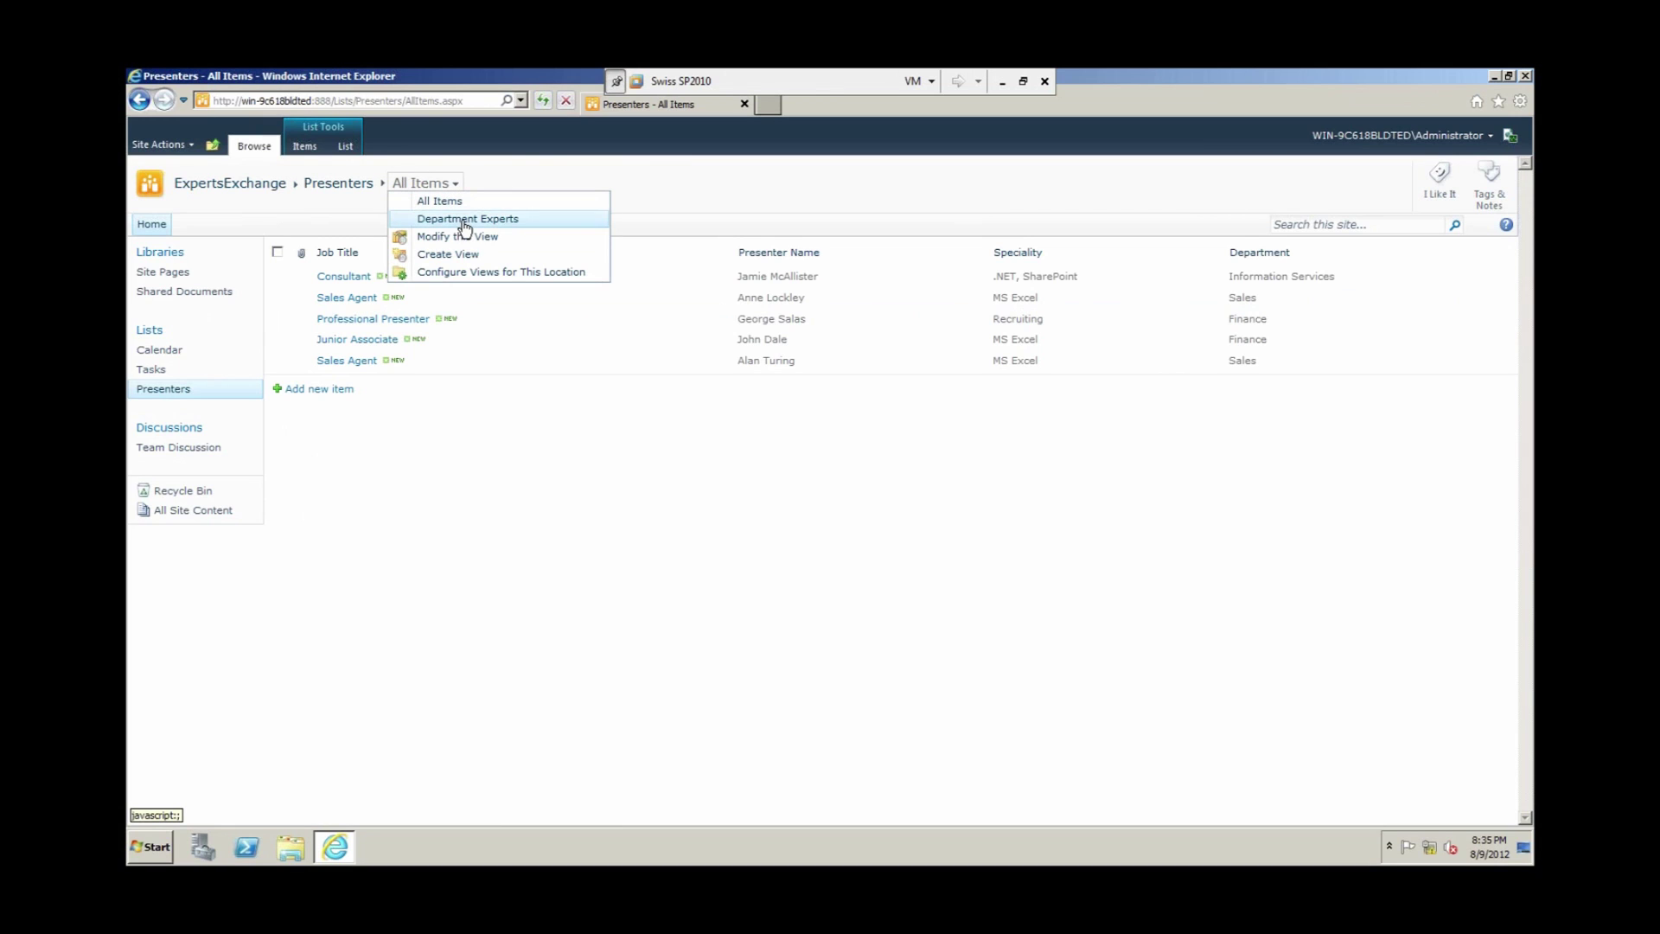
pyautogui.click(462, 238)
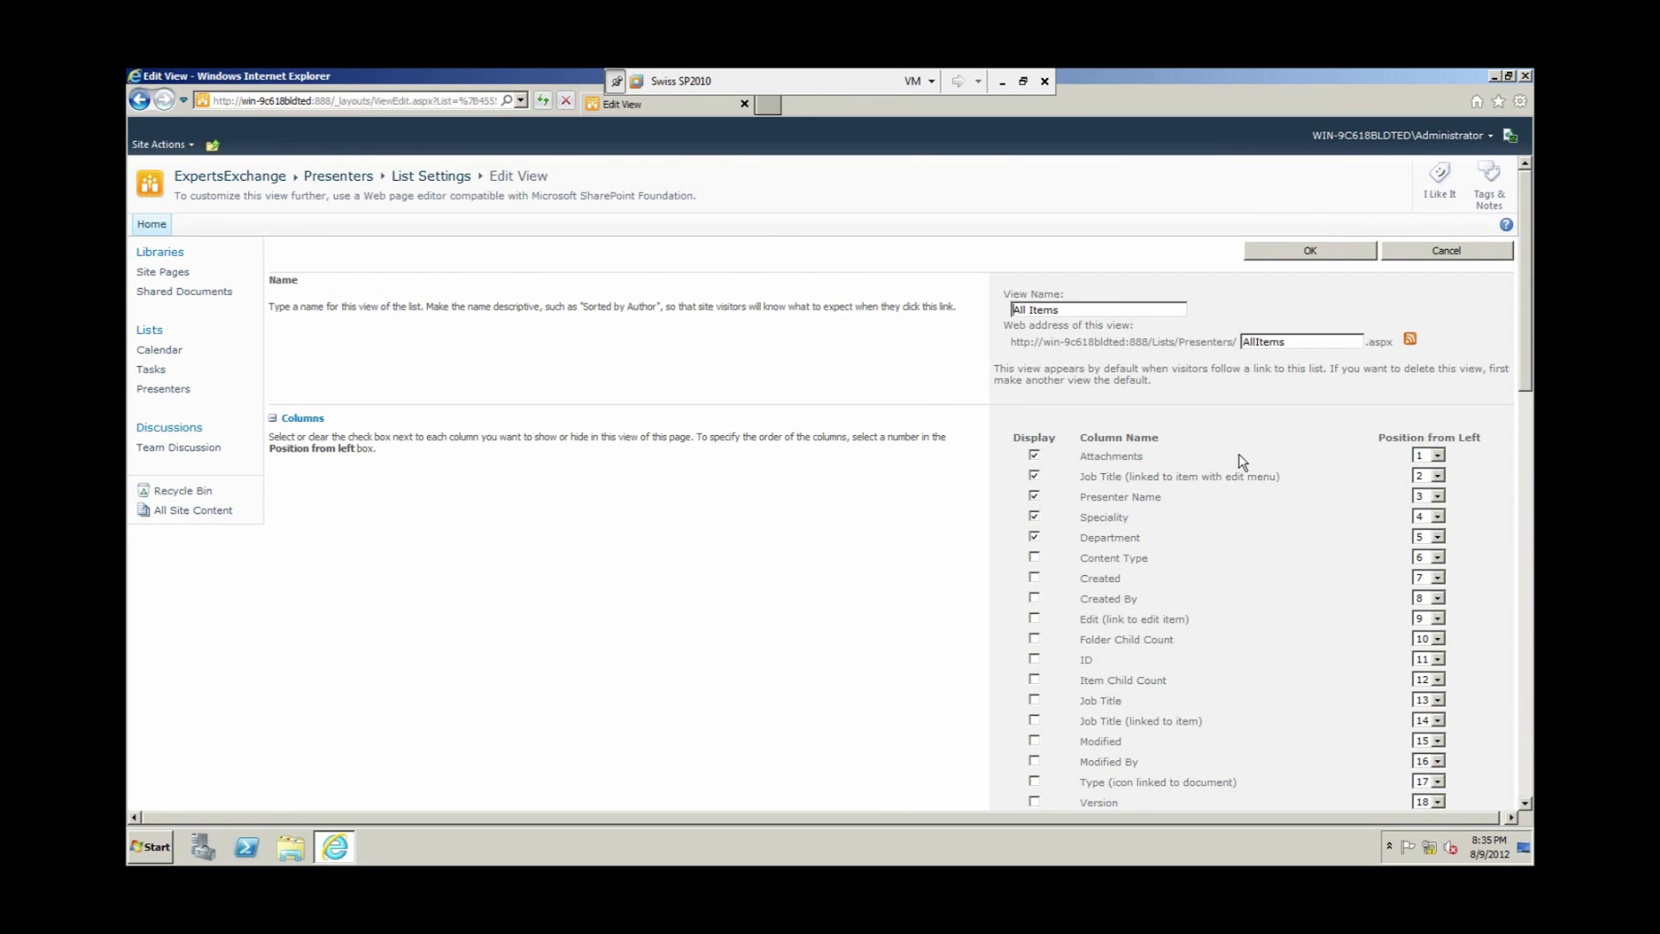
pyautogui.scroll(-3, 1243, 461)
pyautogui.click(1035, 508)
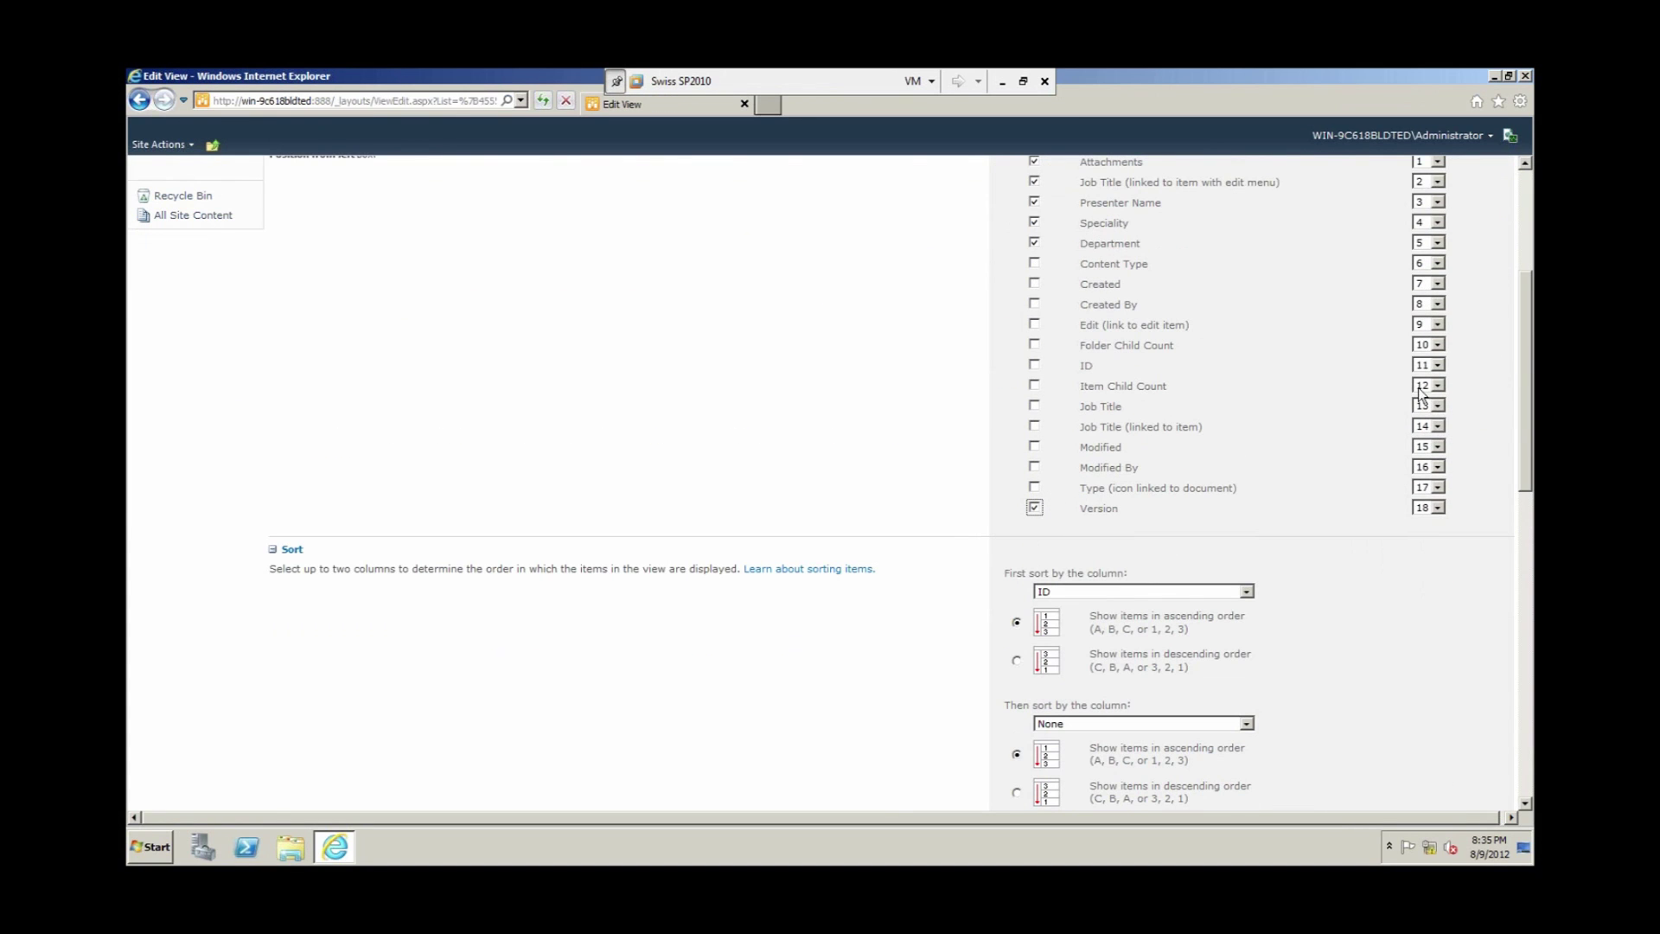
pyautogui.scroll(4, 1415, 385)
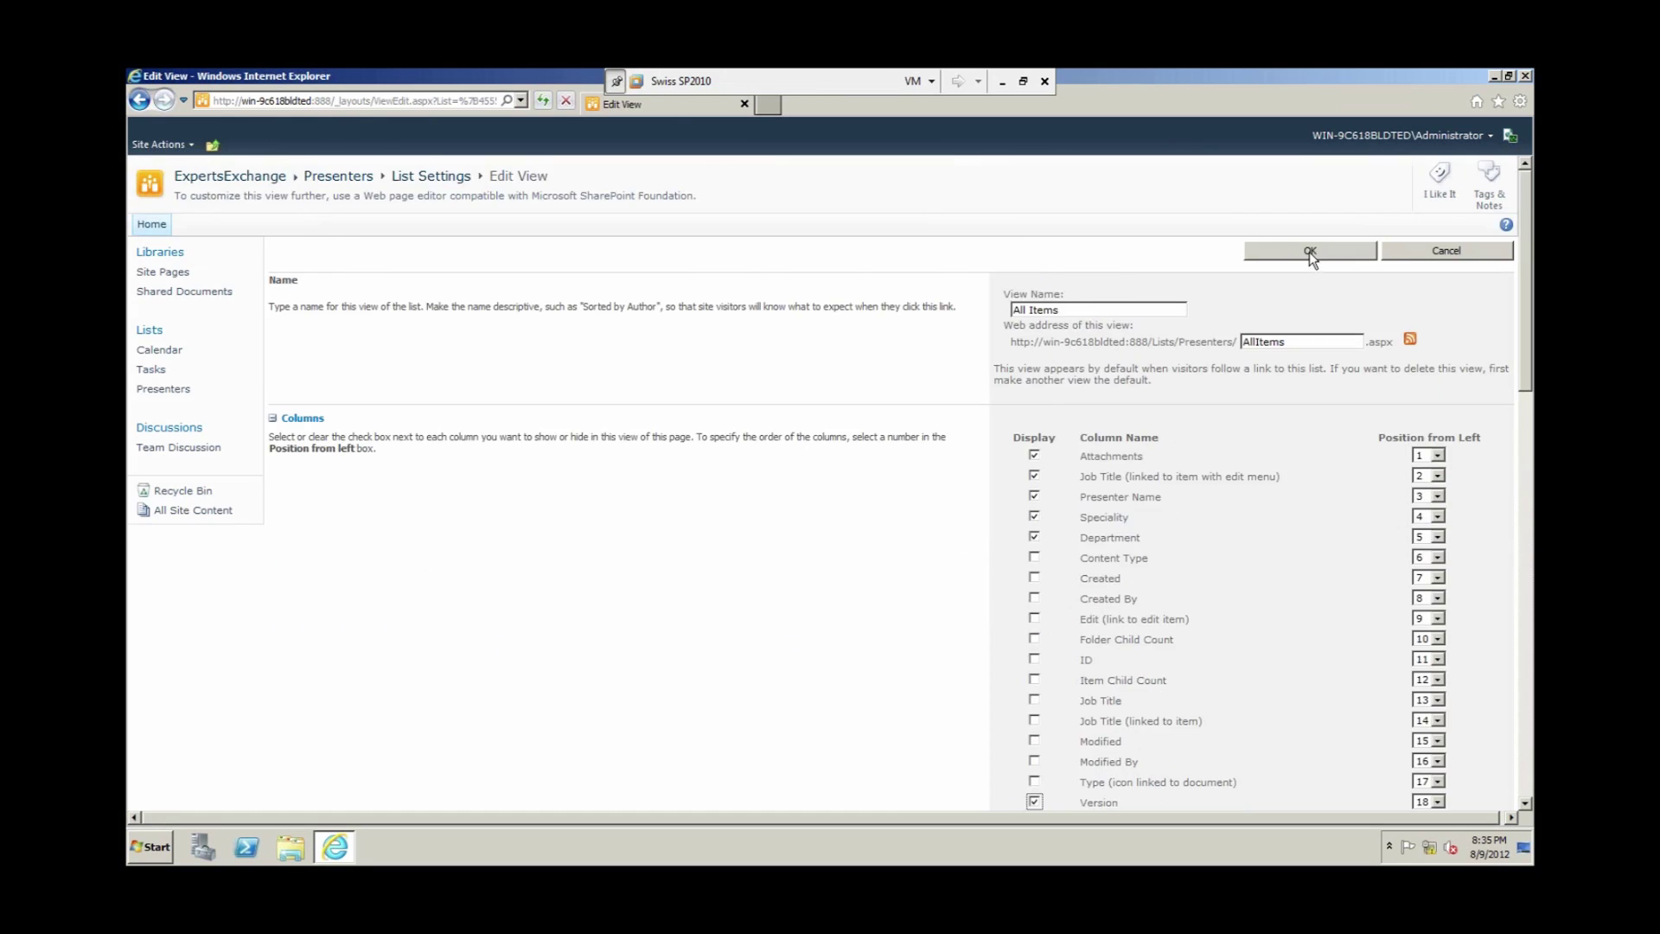
pyautogui.click(1311, 254)
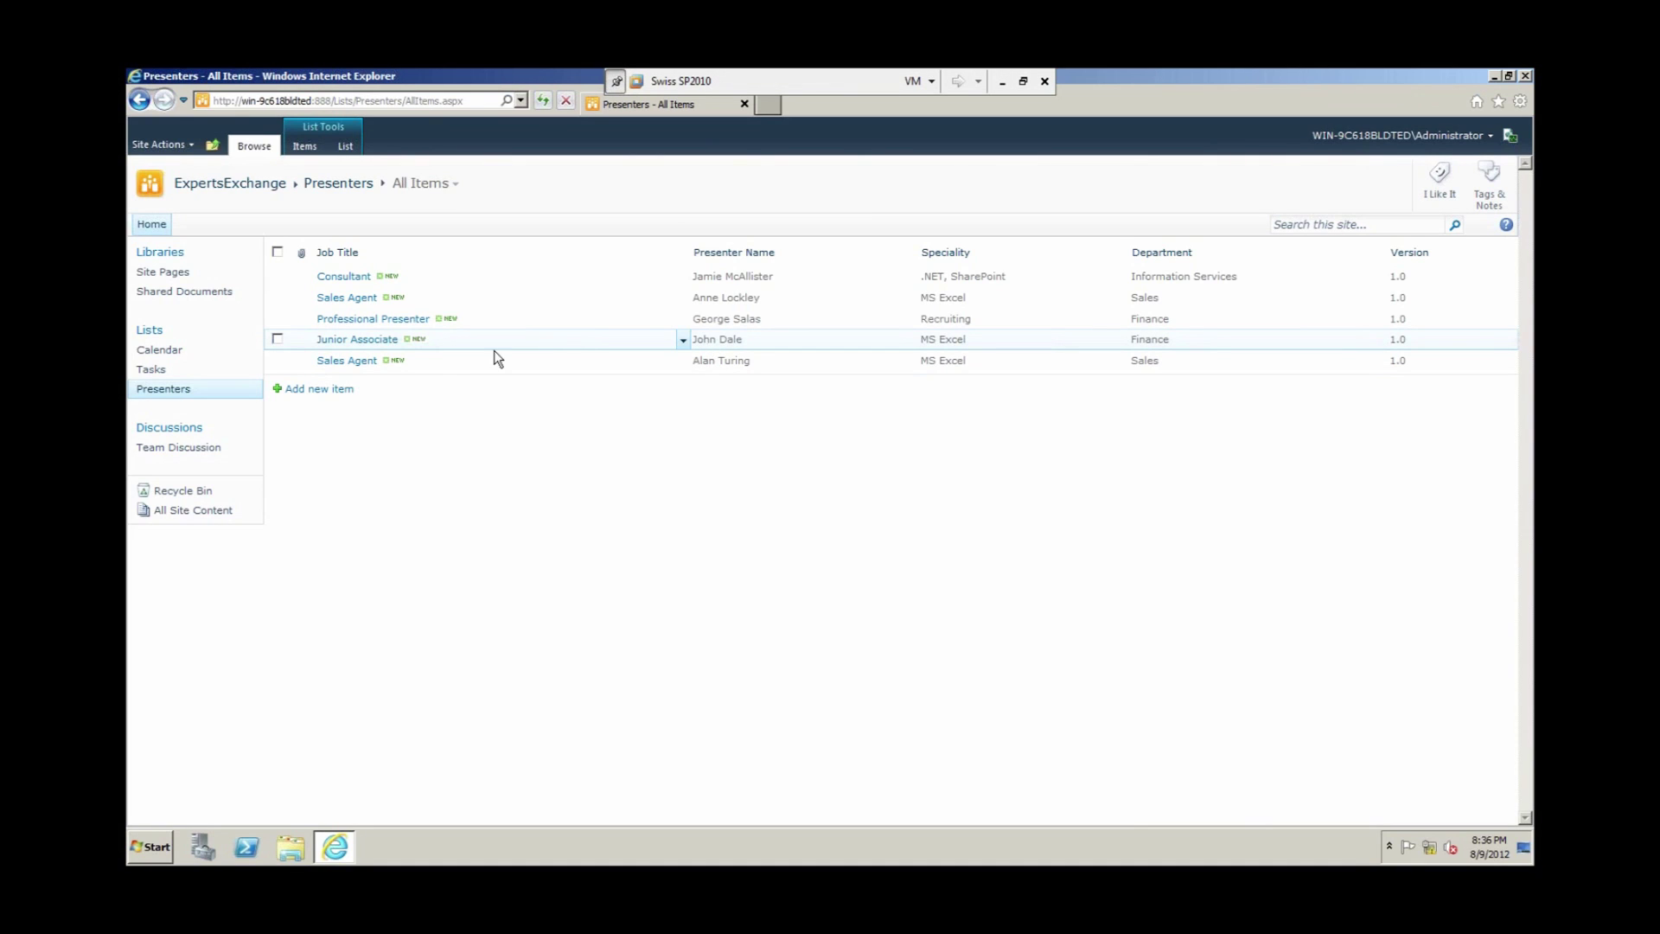
# Step: Edit the Junior Associate item, shorten its Job Title to Associate, and save it
pyautogui.click(684, 340)
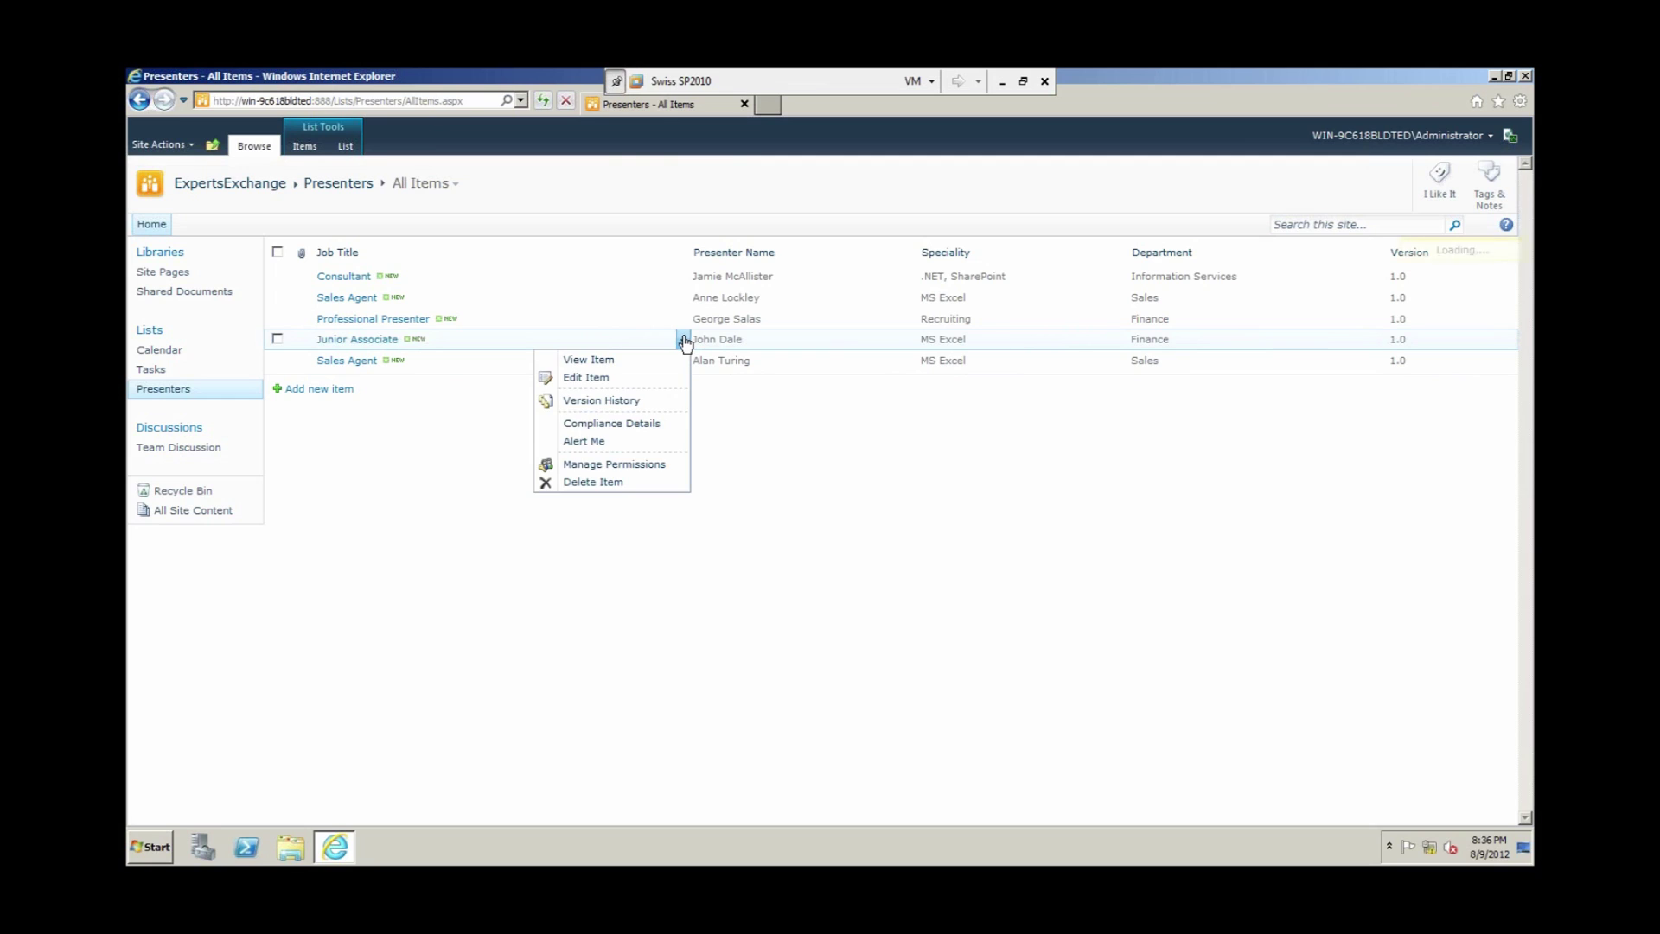
pyautogui.click(595, 379)
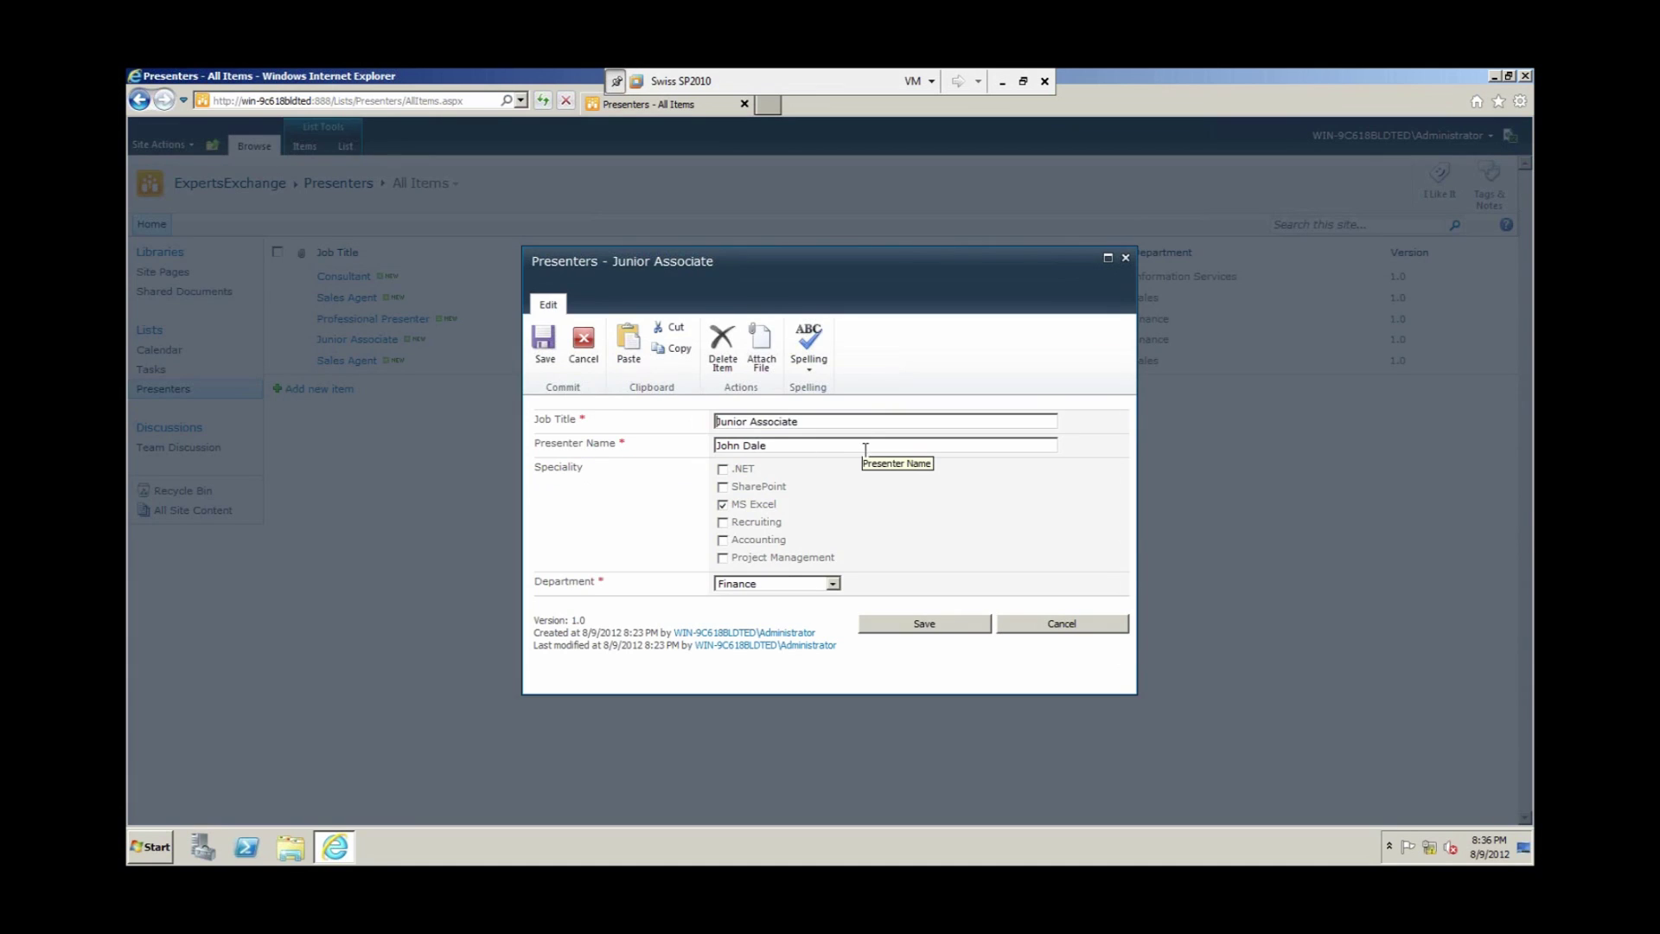
pyautogui.press('Delete')
pyautogui.press('Delete')
pyautogui.press('Delete')
pyautogui.press('Delete')
pyautogui.press('Delete')
pyautogui.press('Delete')
pyautogui.press('Delete')
pyautogui.click(931, 624)
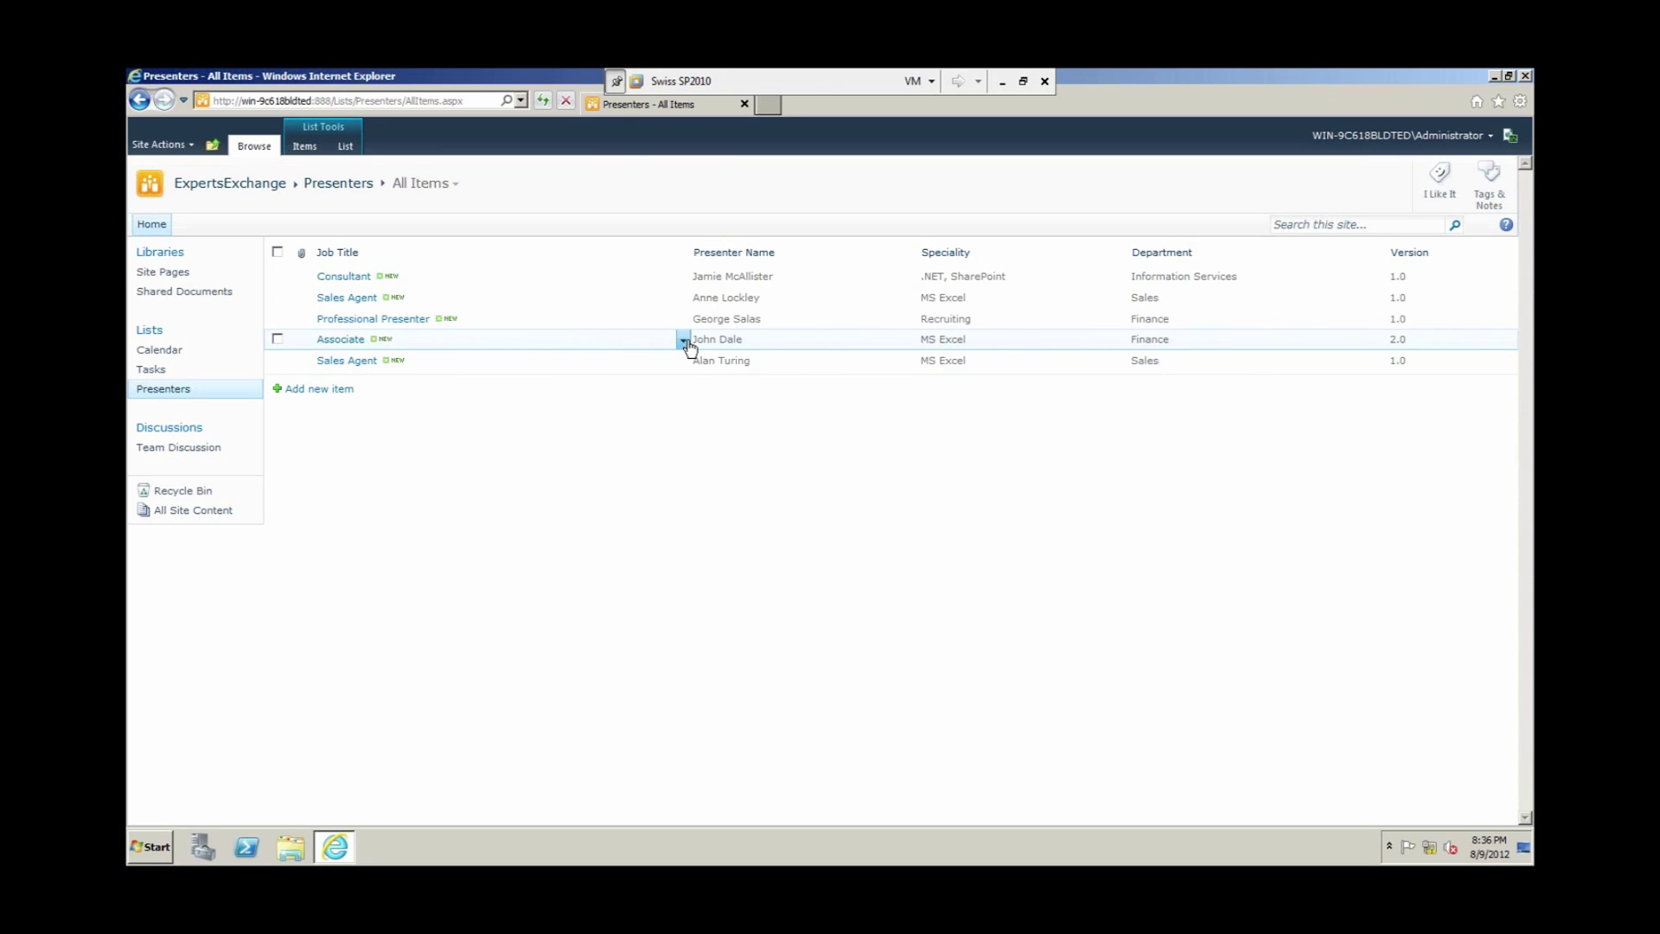
pyautogui.click(683, 342)
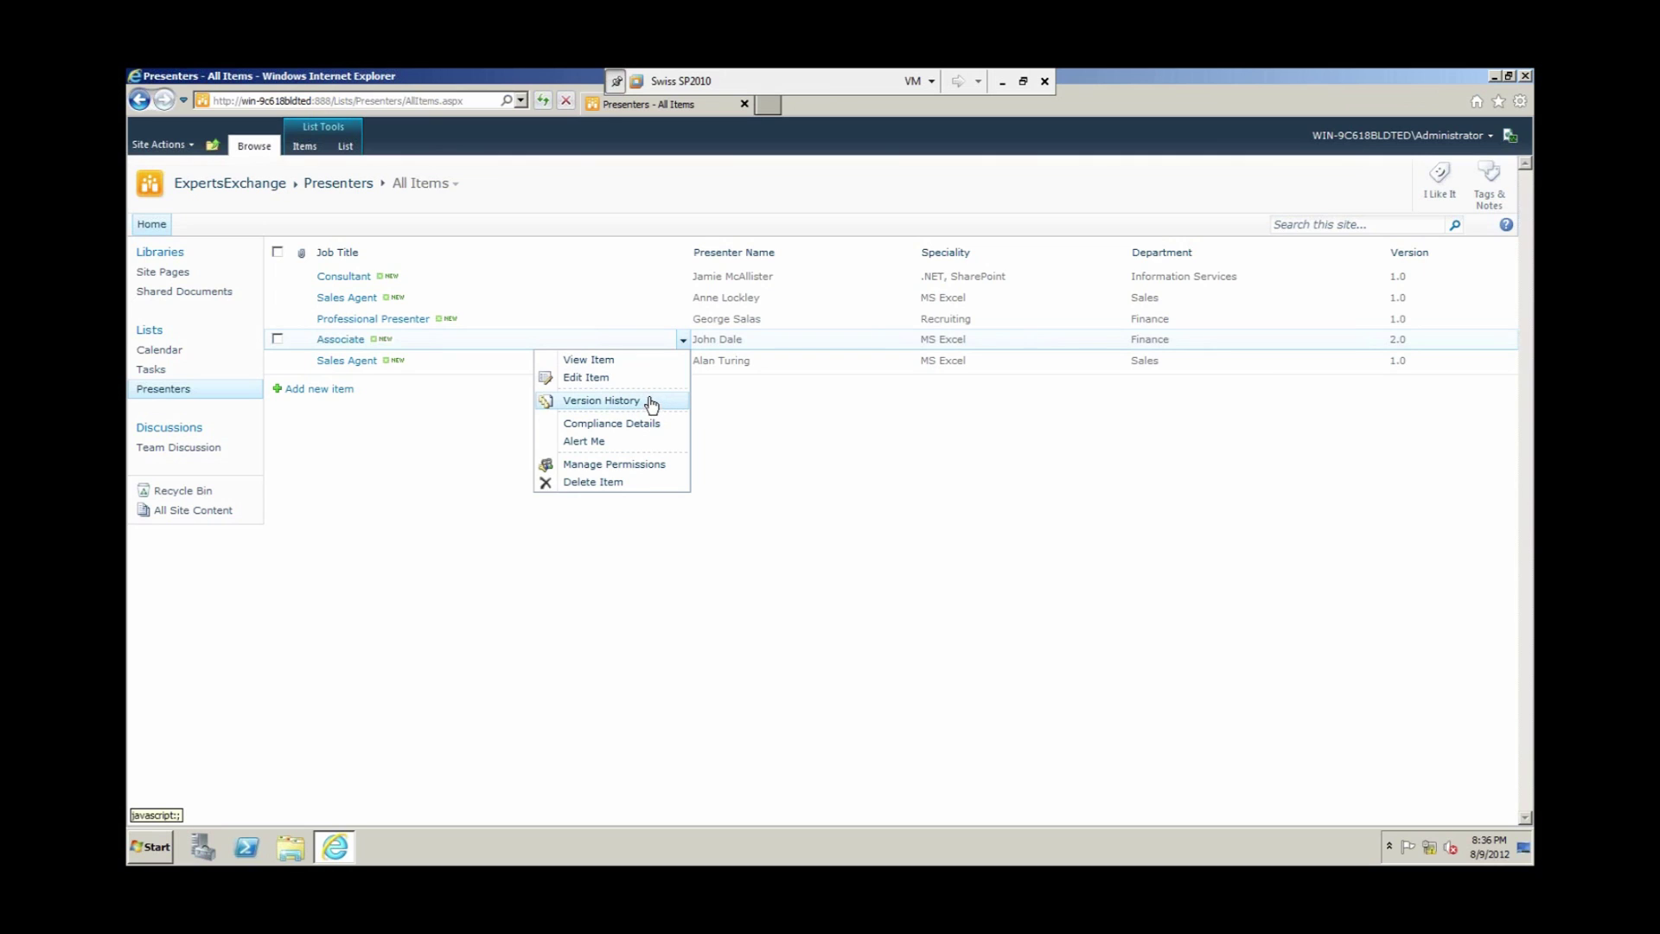
pyautogui.click(644, 402)
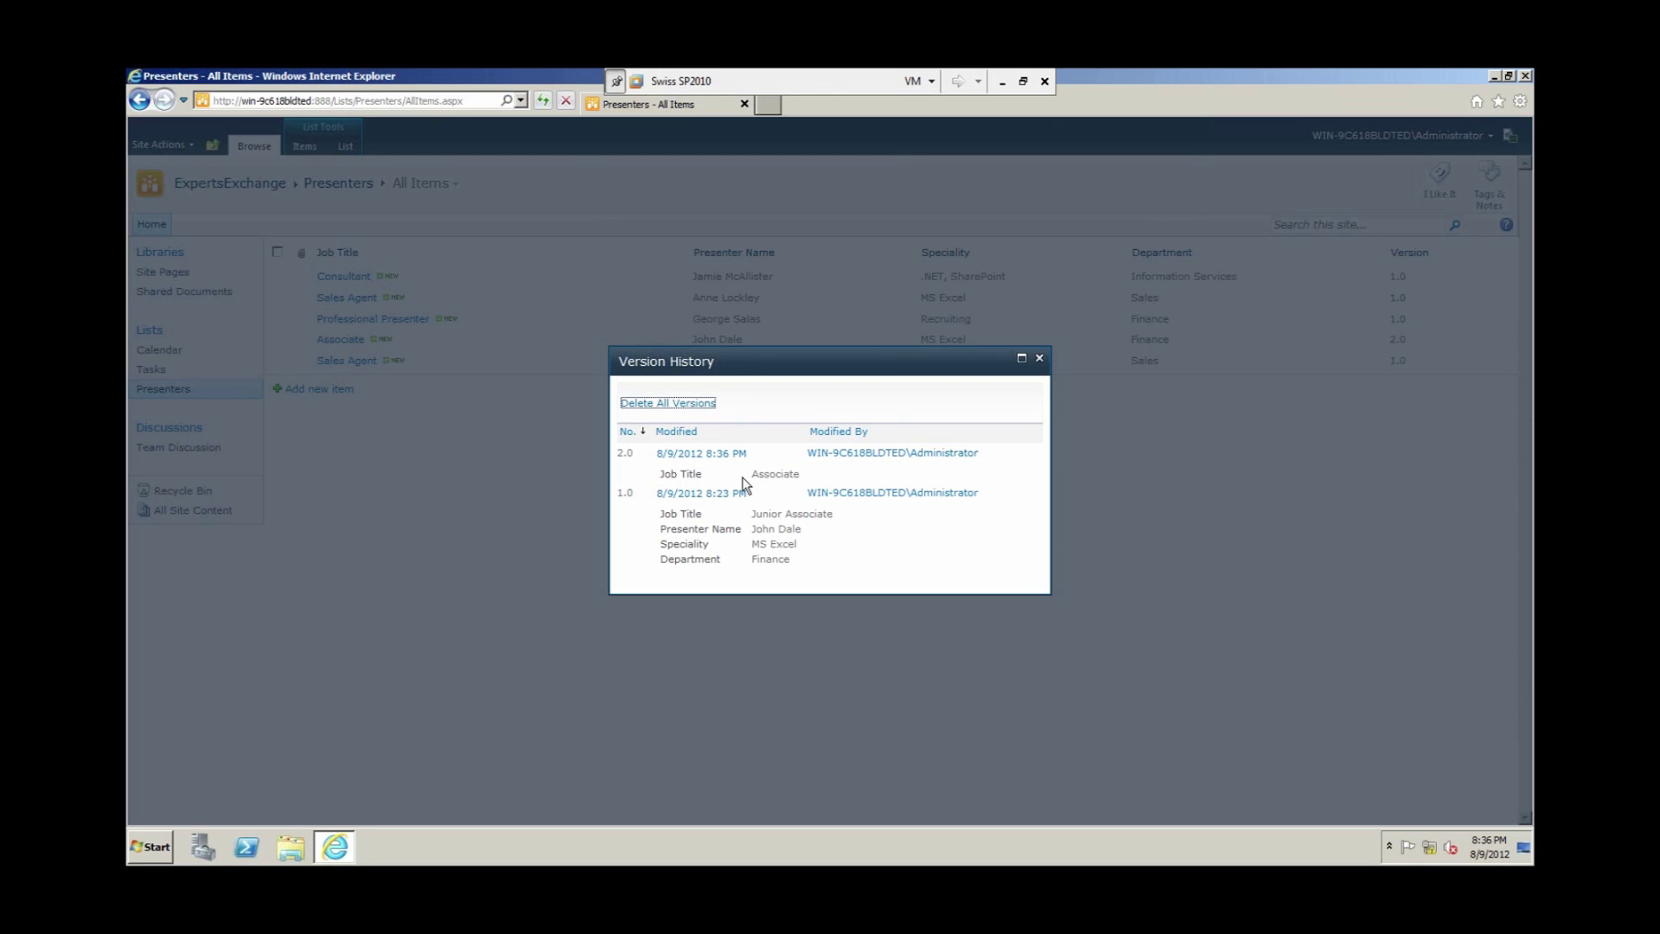
pyautogui.moveTo(775, 475)
pyautogui.moveTo(718, 471)
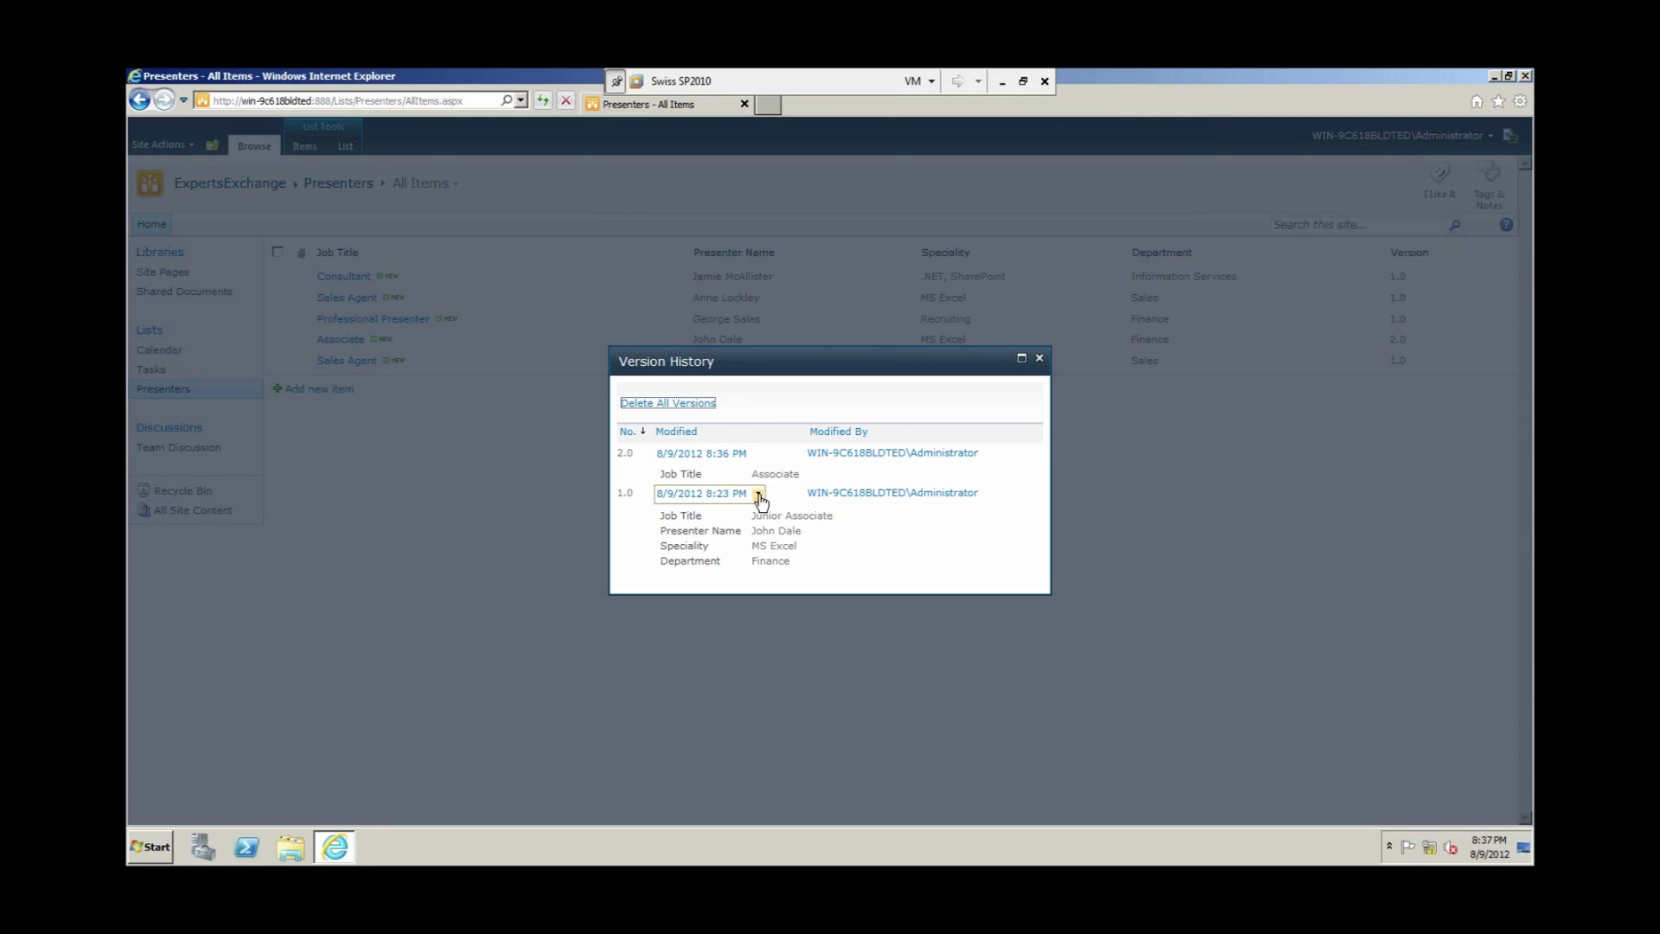
pyautogui.click(759, 498)
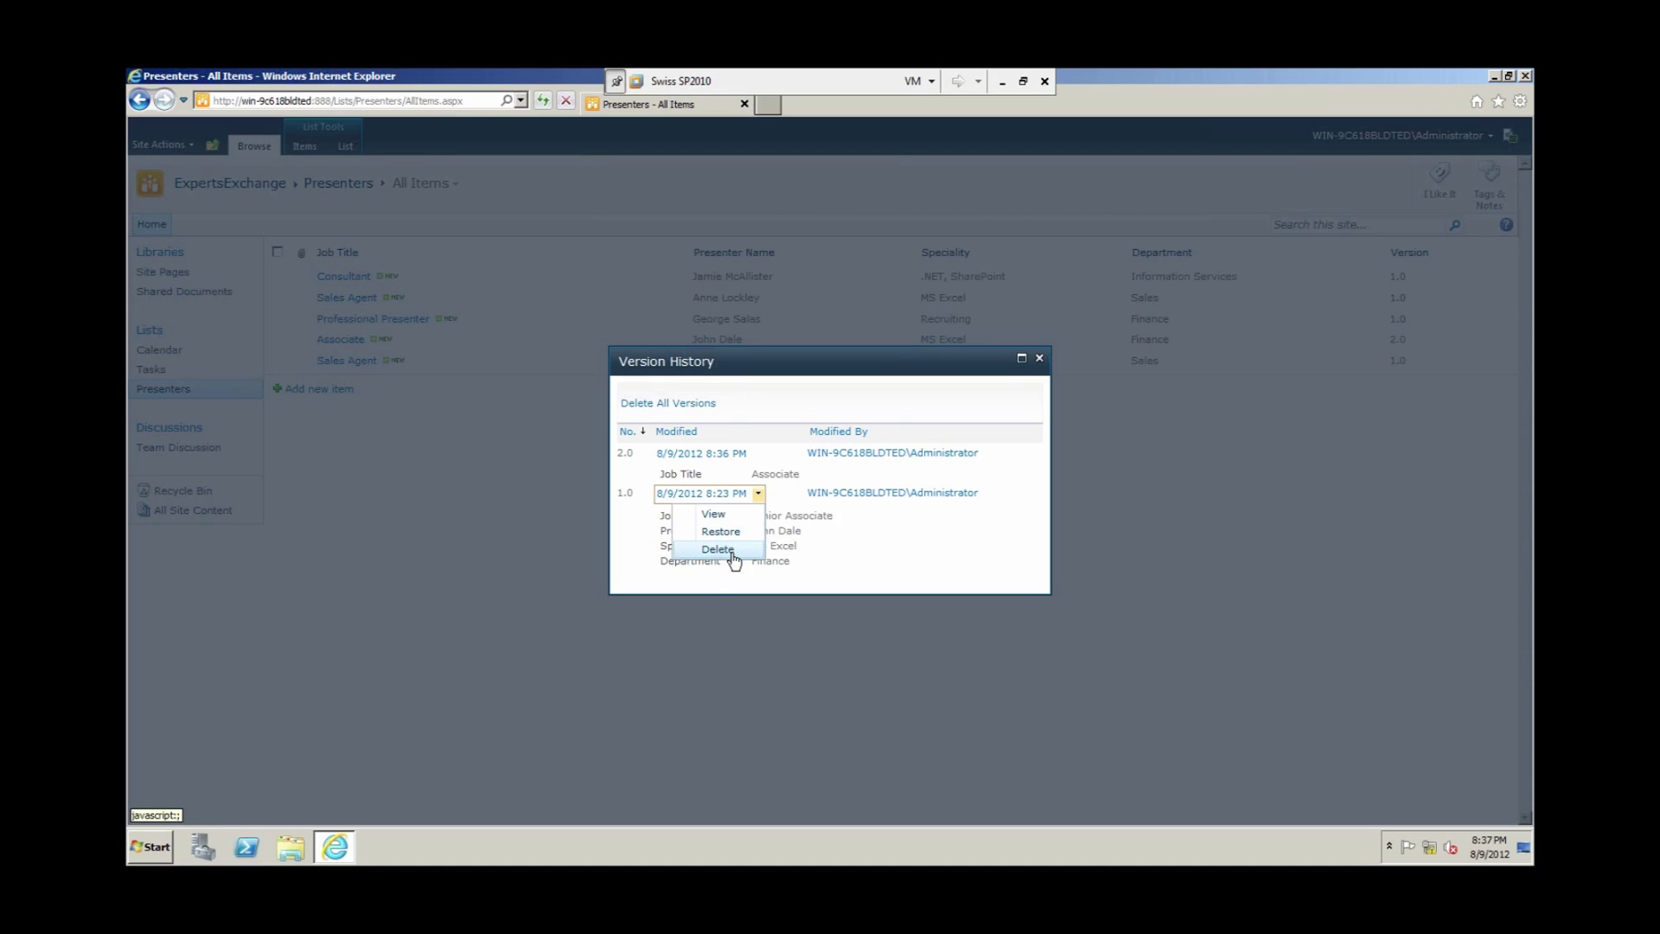
pyautogui.click(873, 543)
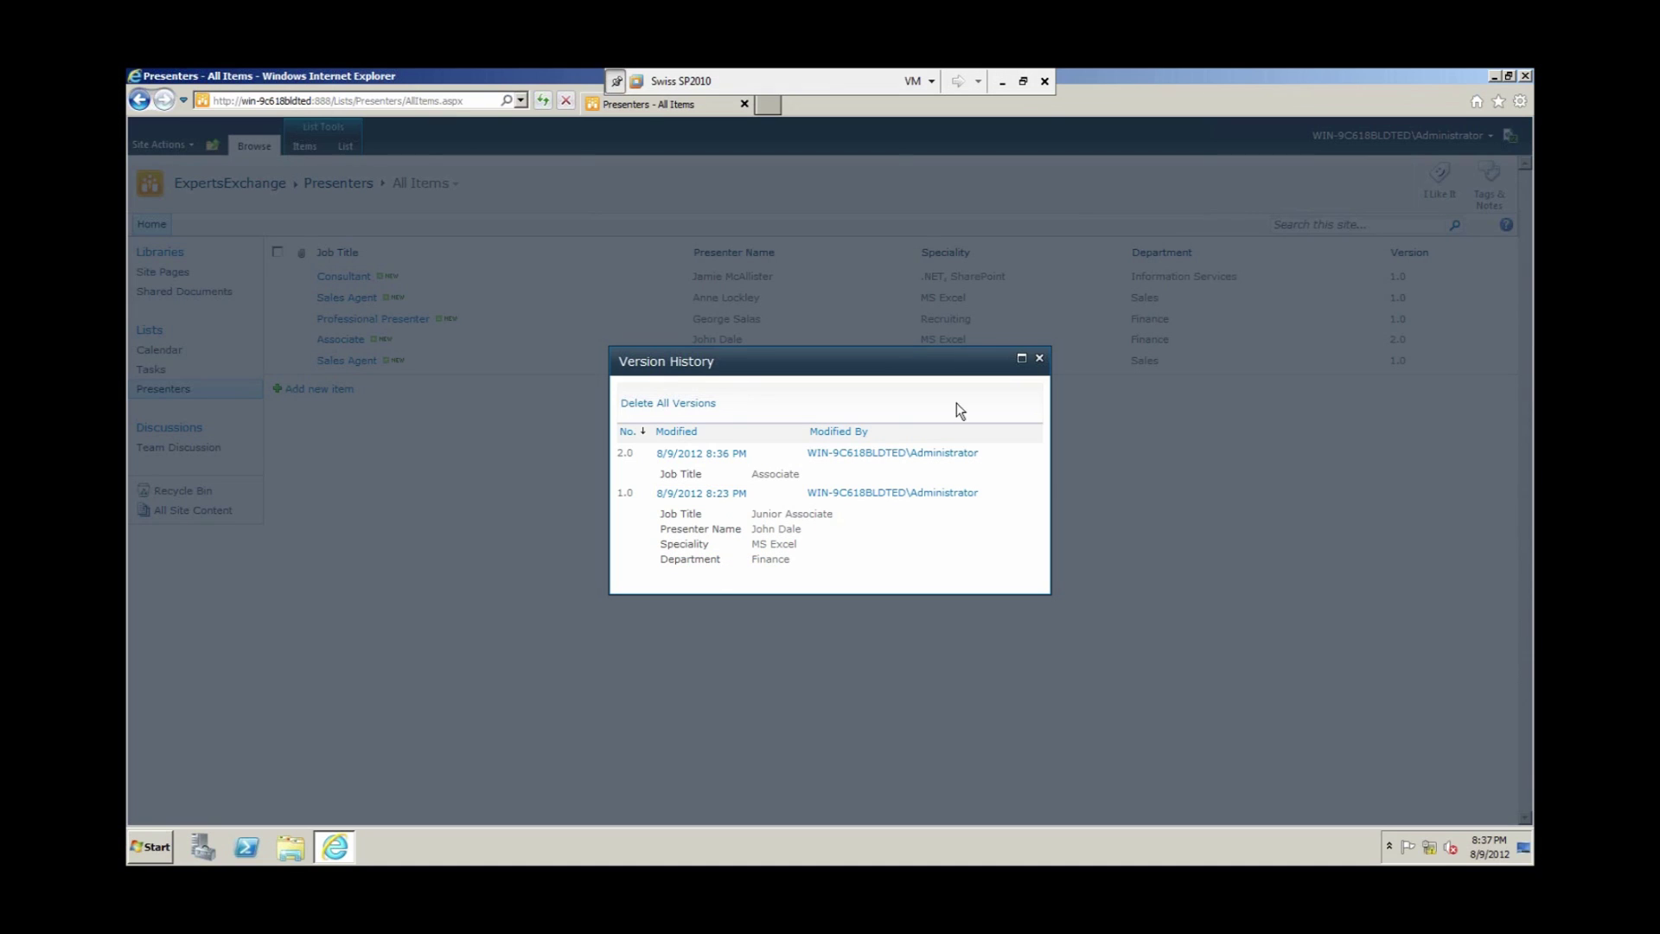
pyautogui.click(1040, 358)
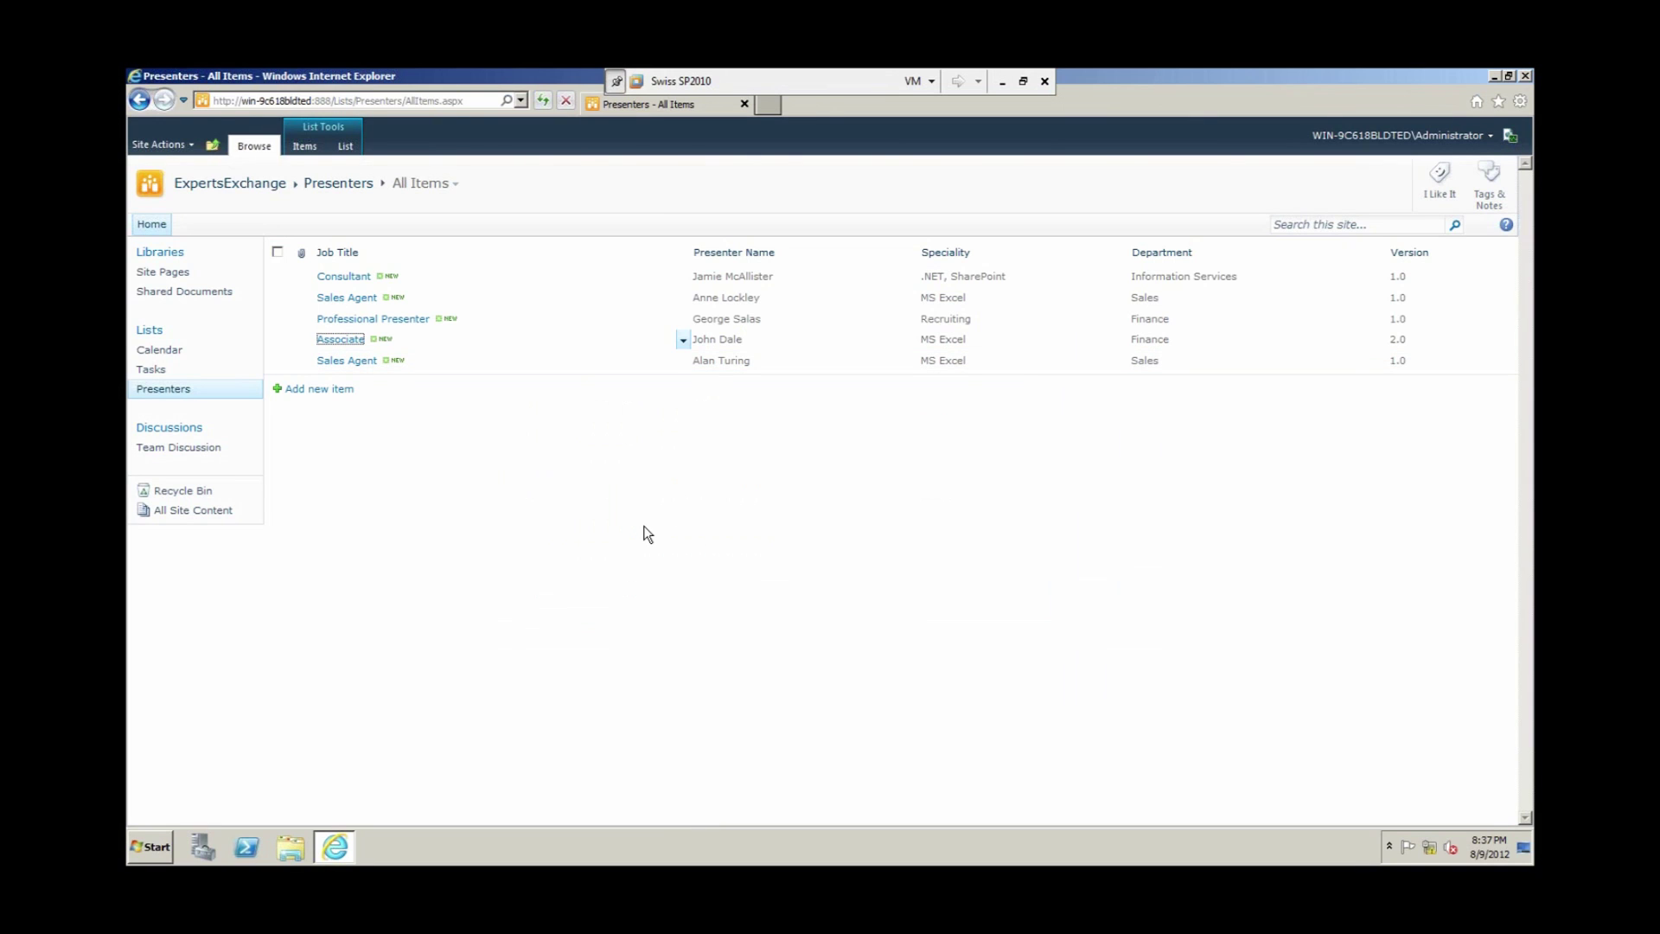
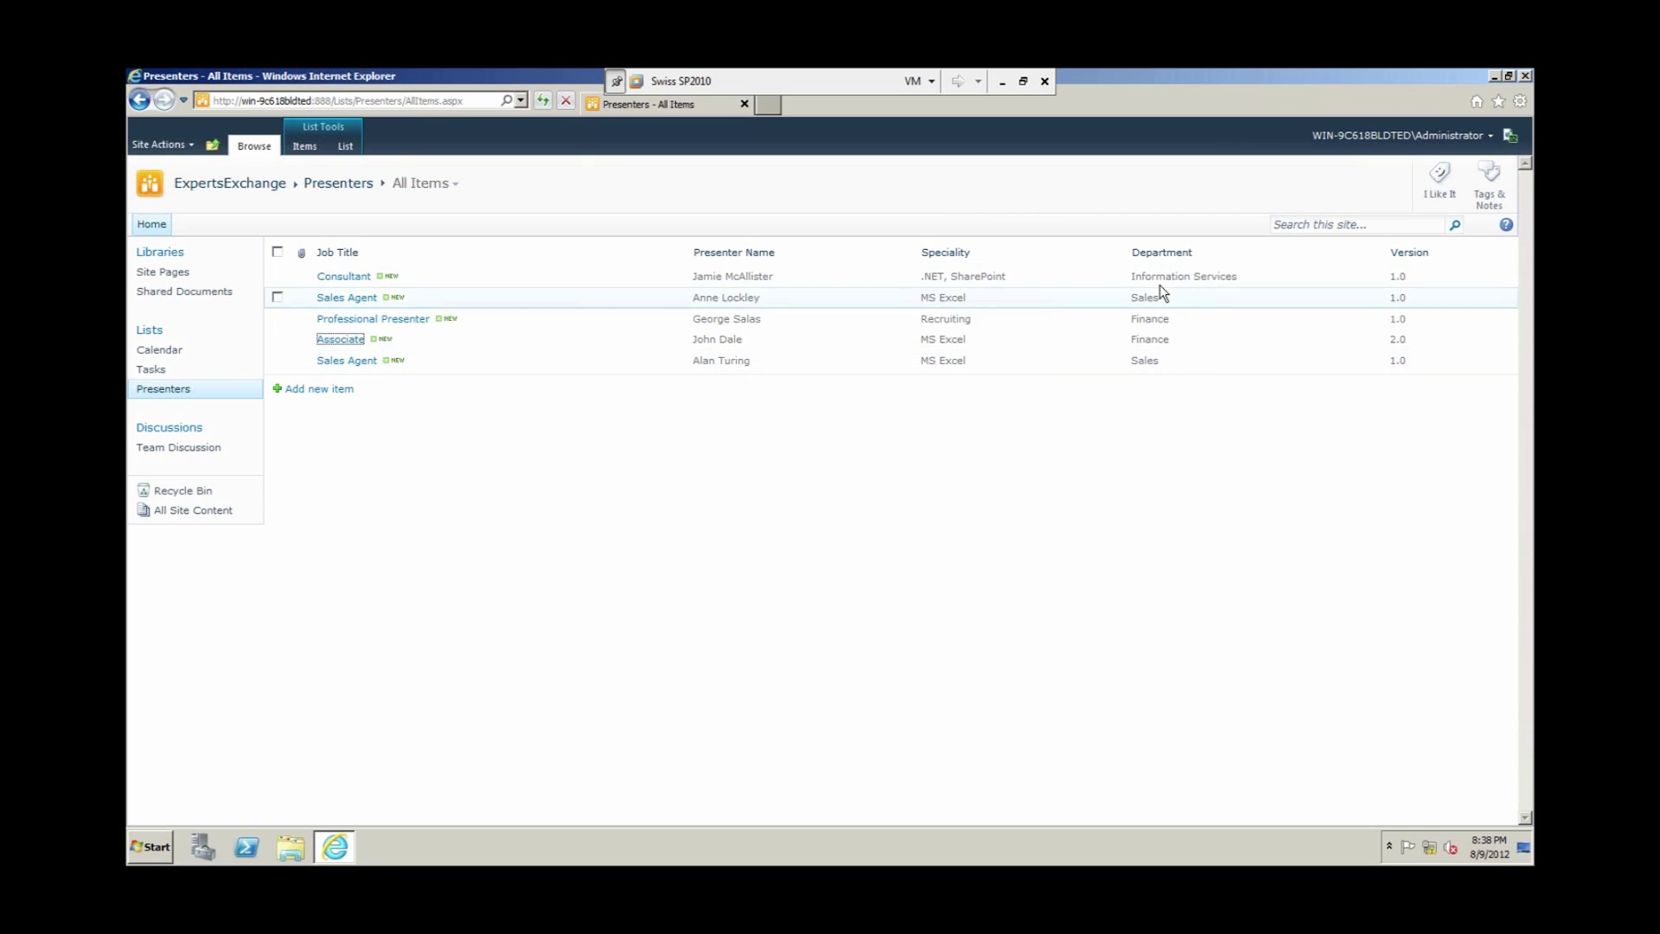
# Step: Create a new Custom List named 'Department' from the Site Actions list templates
pyautogui.click(182, 149)
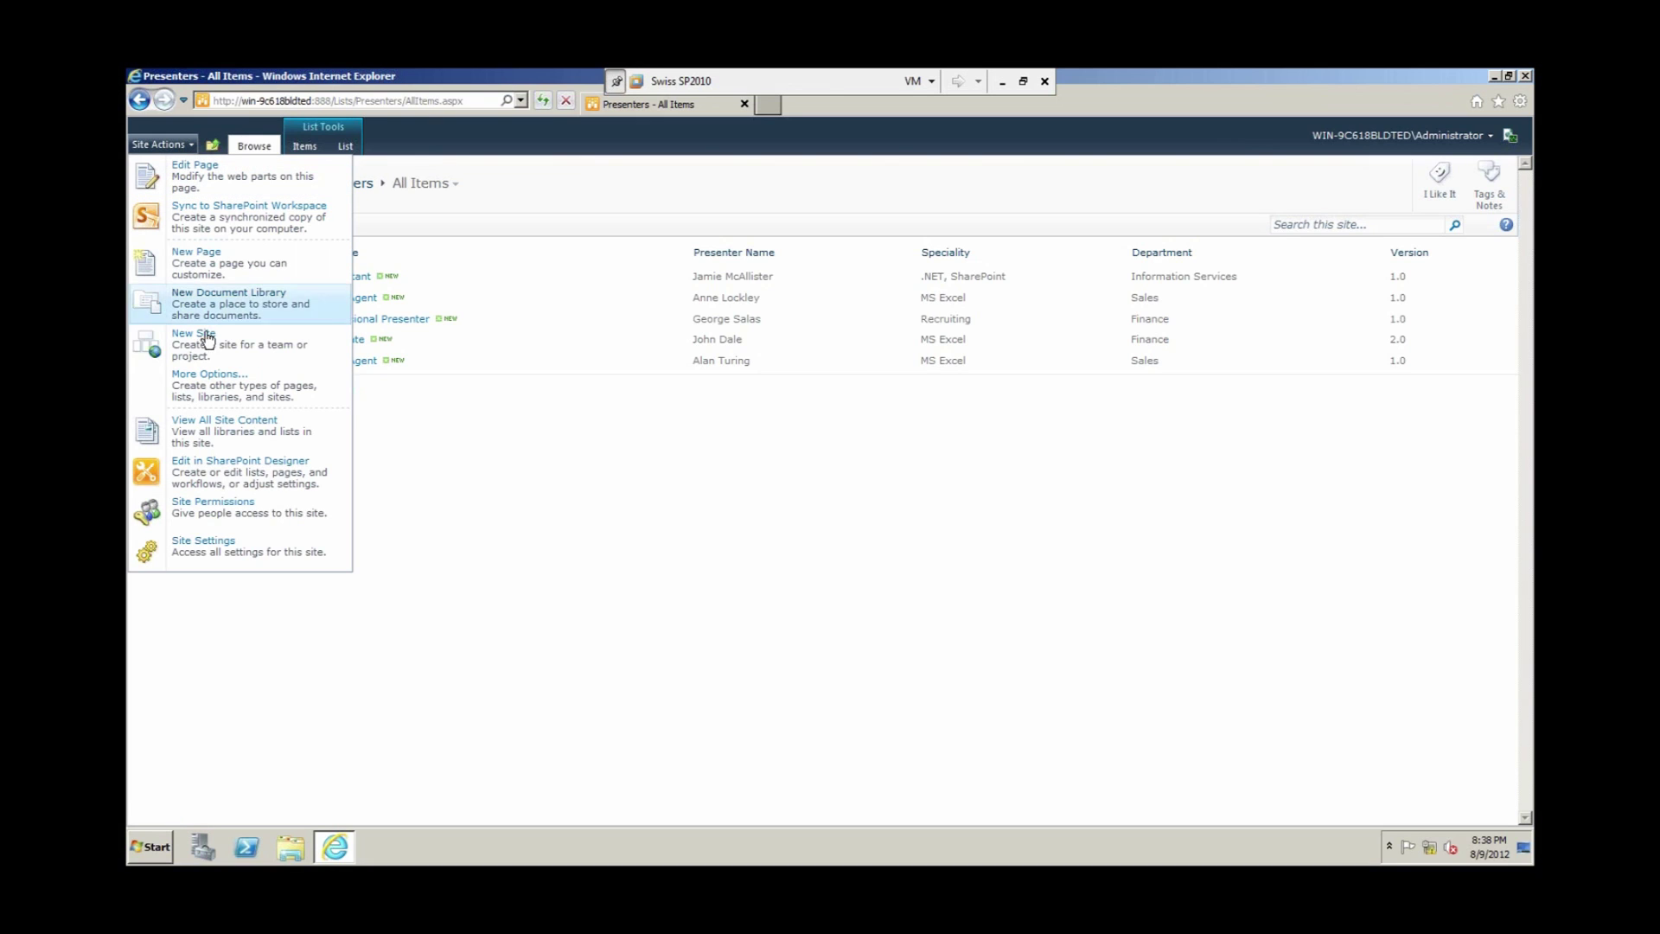
pyautogui.click(206, 391)
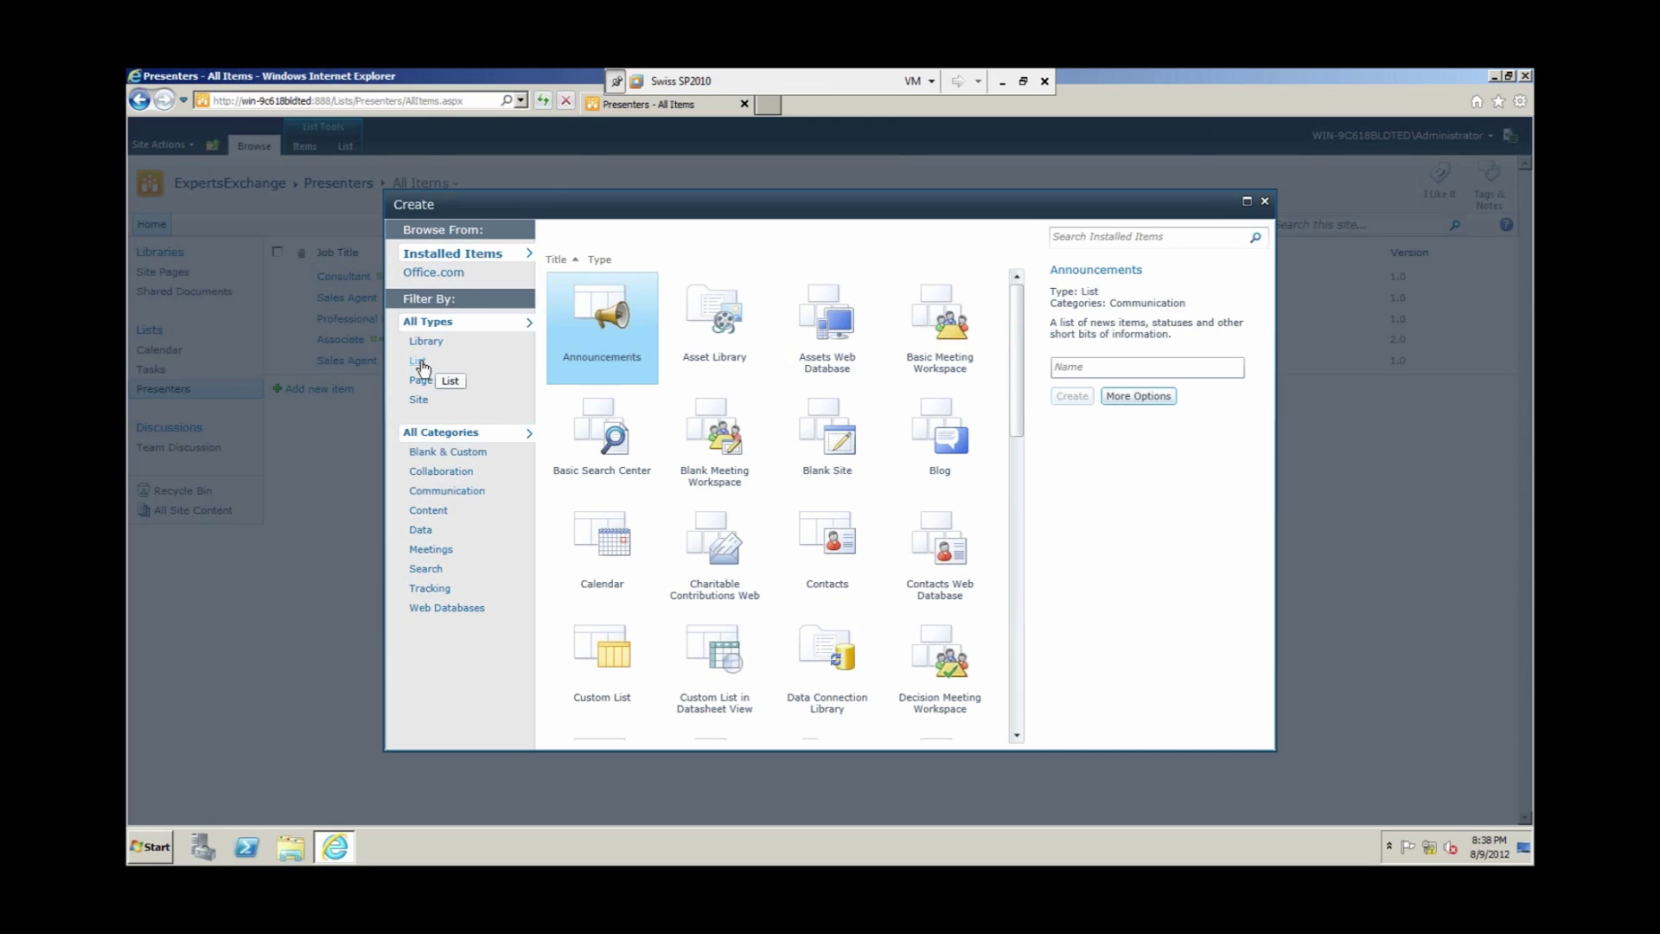
pyautogui.click(420, 362)
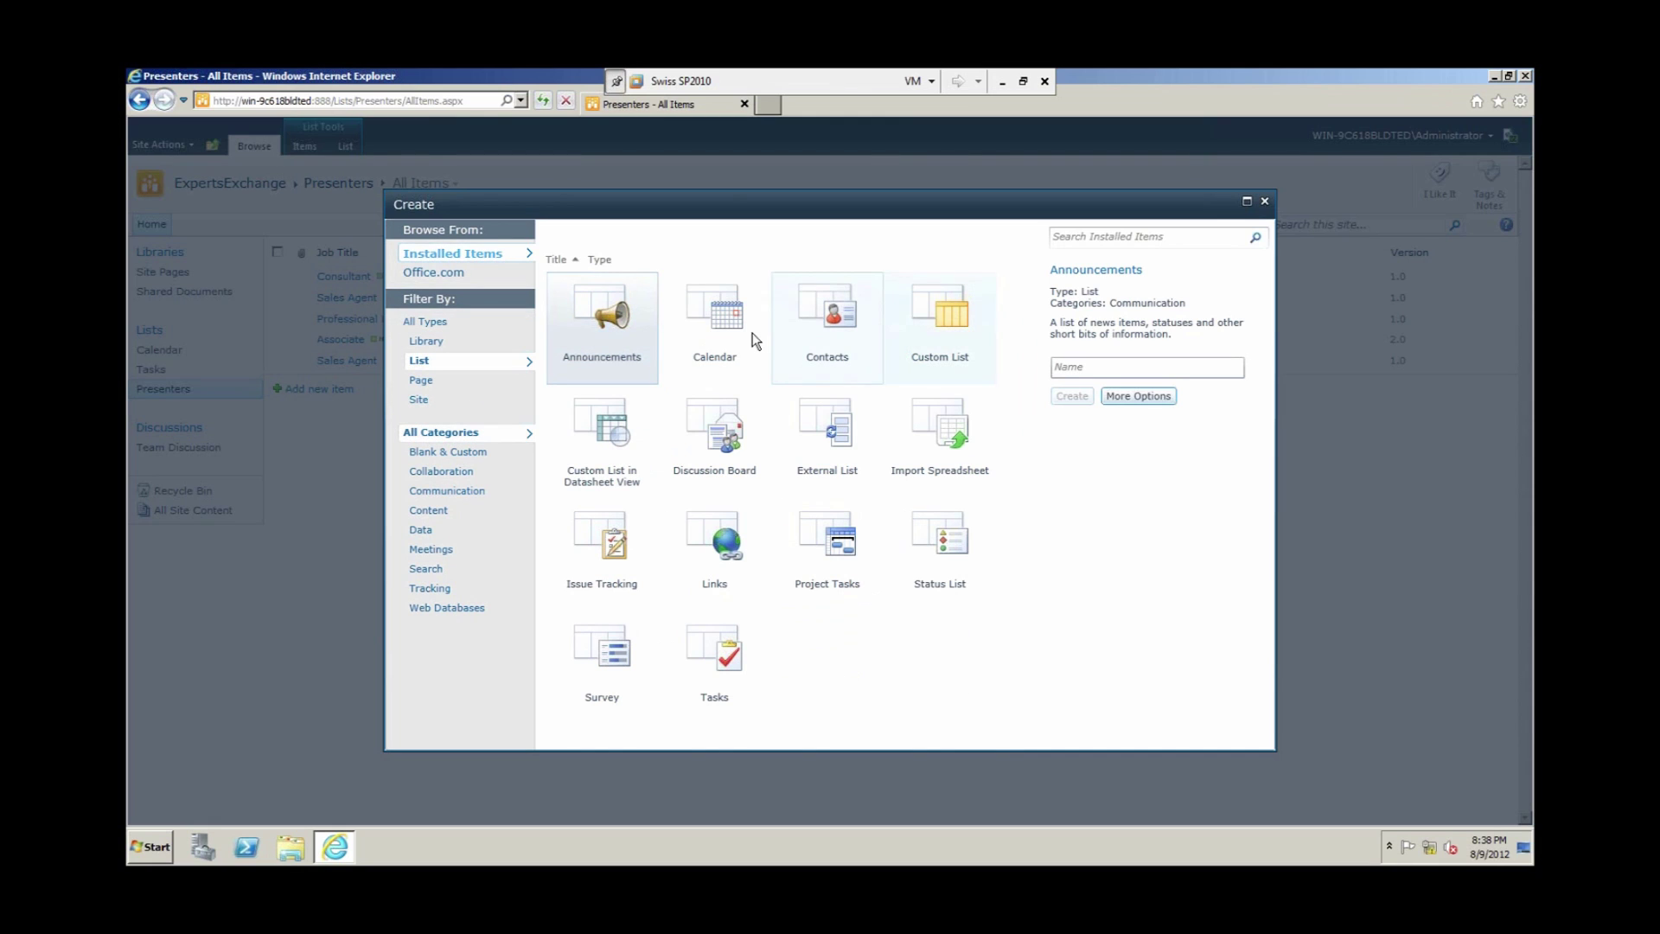
pyautogui.click(941, 313)
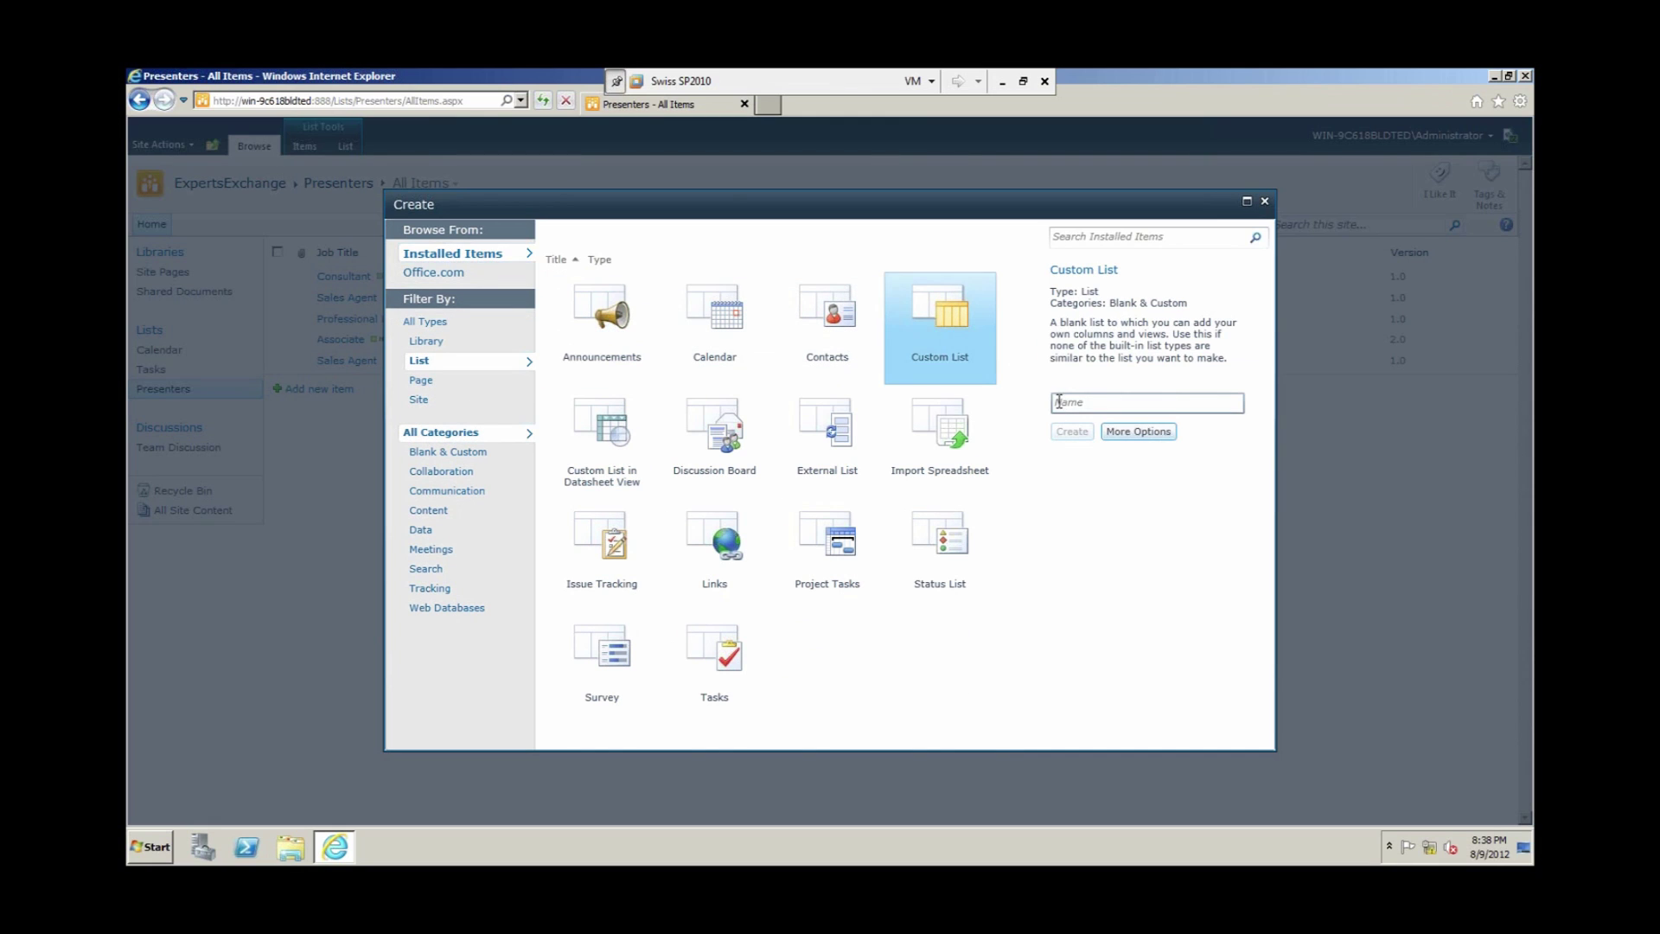
pyautogui.write('Depart')
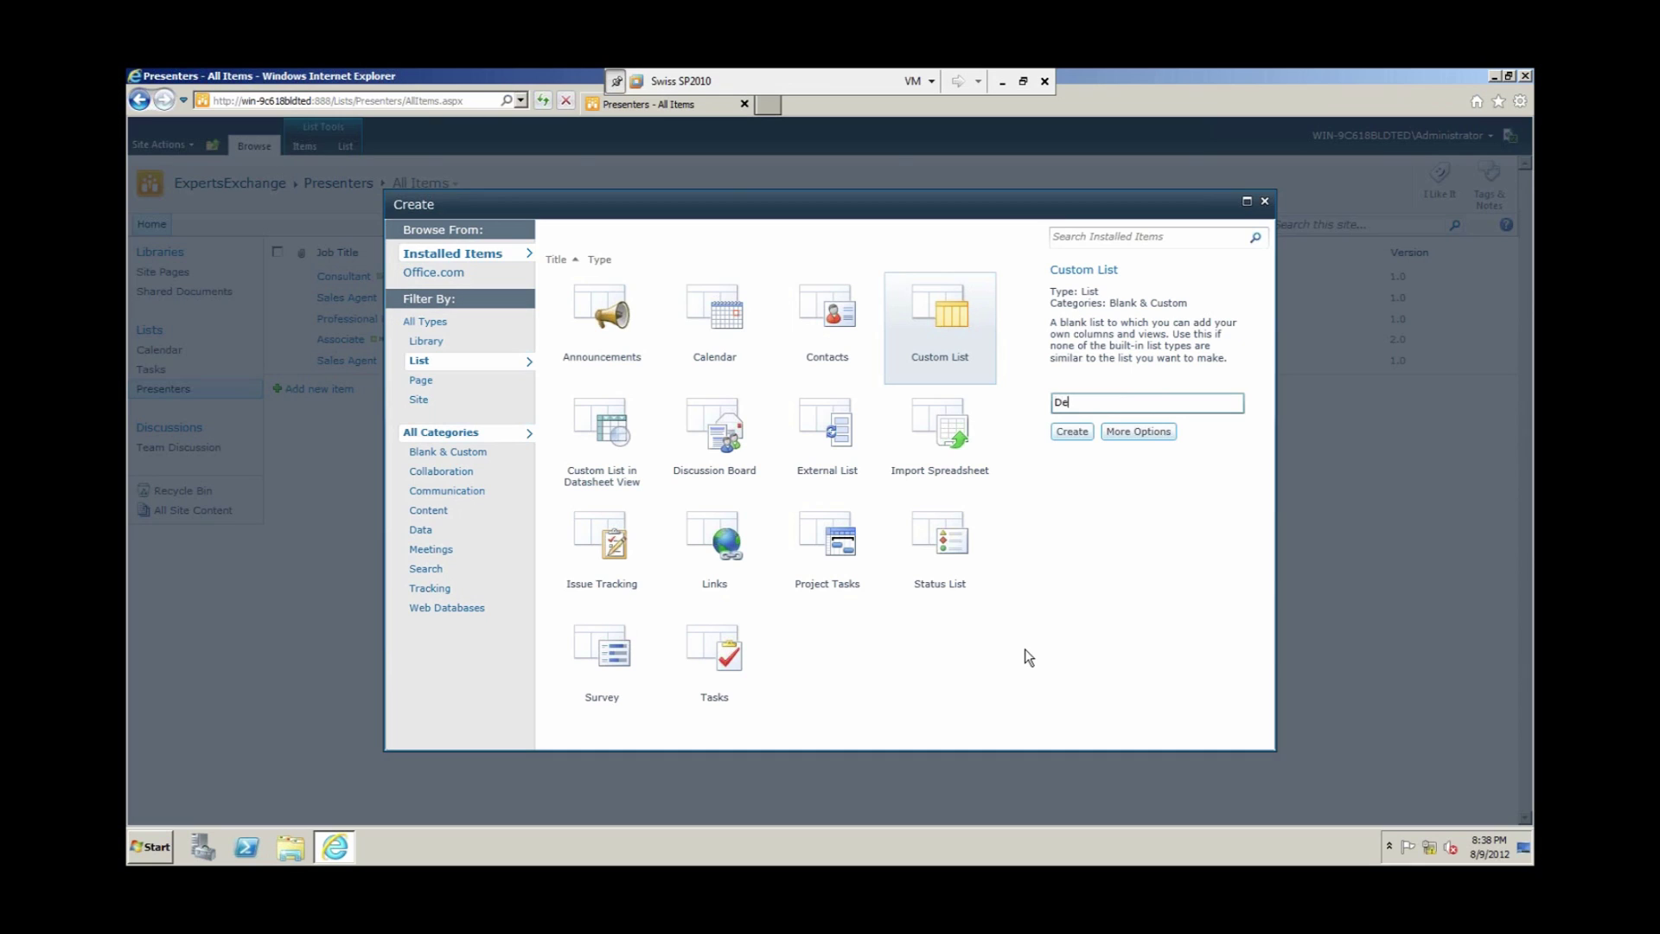
pyautogui.write('ment')
pyautogui.click(1073, 432)
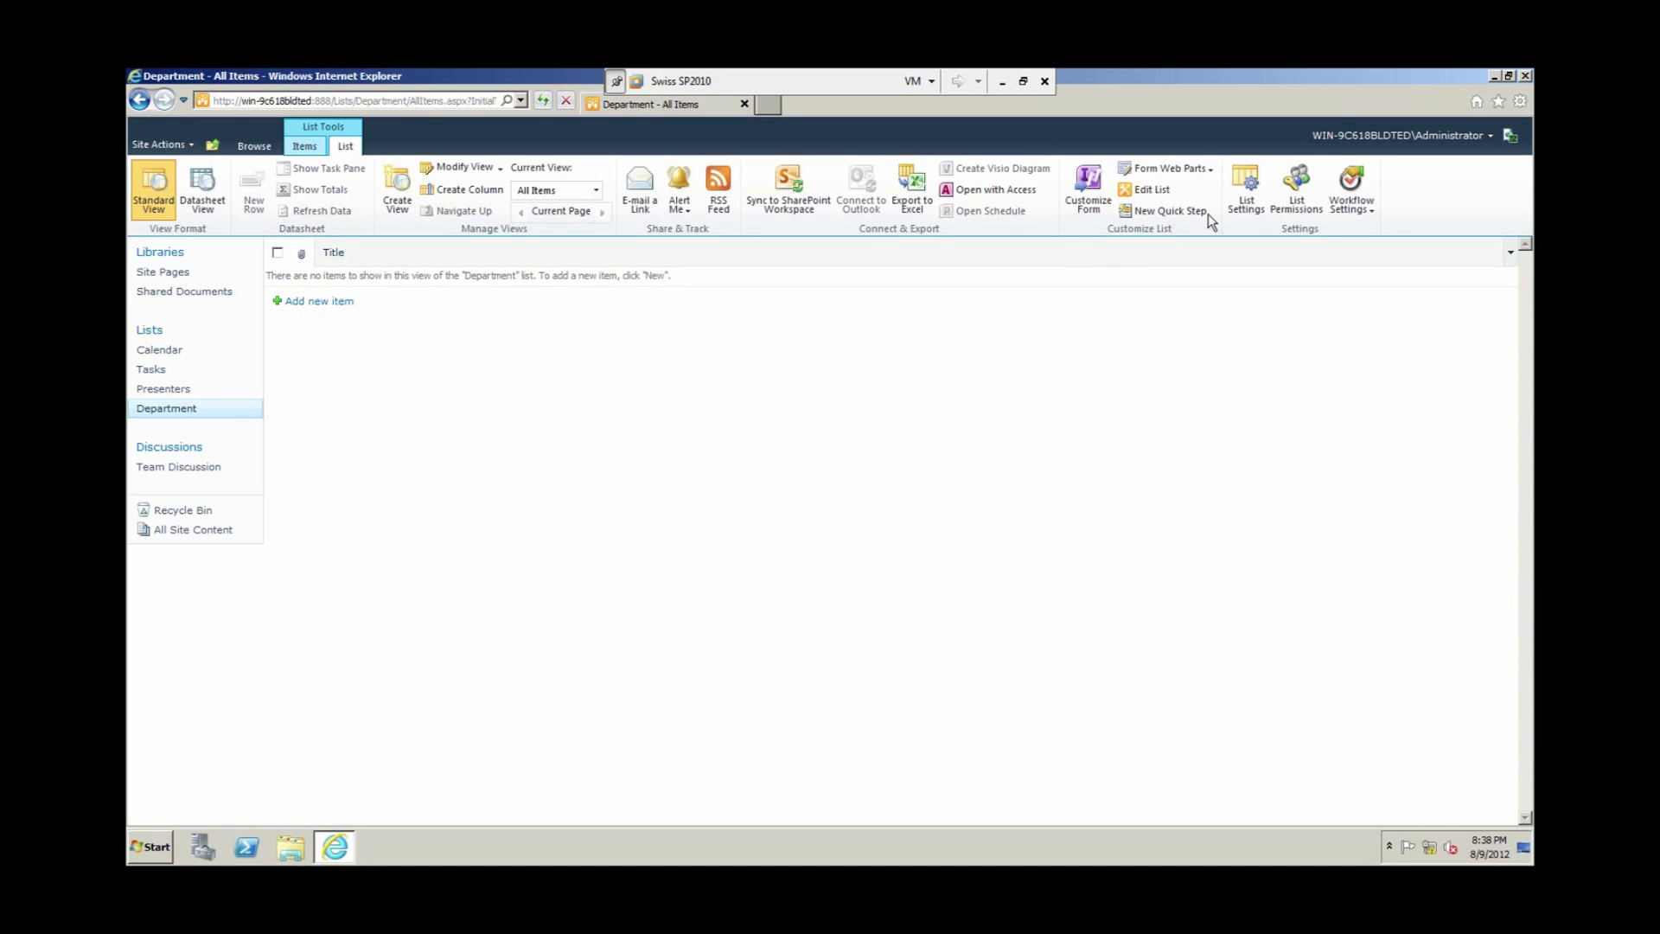
# Step: Rename the Department list's Title column to 'Department' in List Settings and return to the list
pyautogui.click(1247, 189)
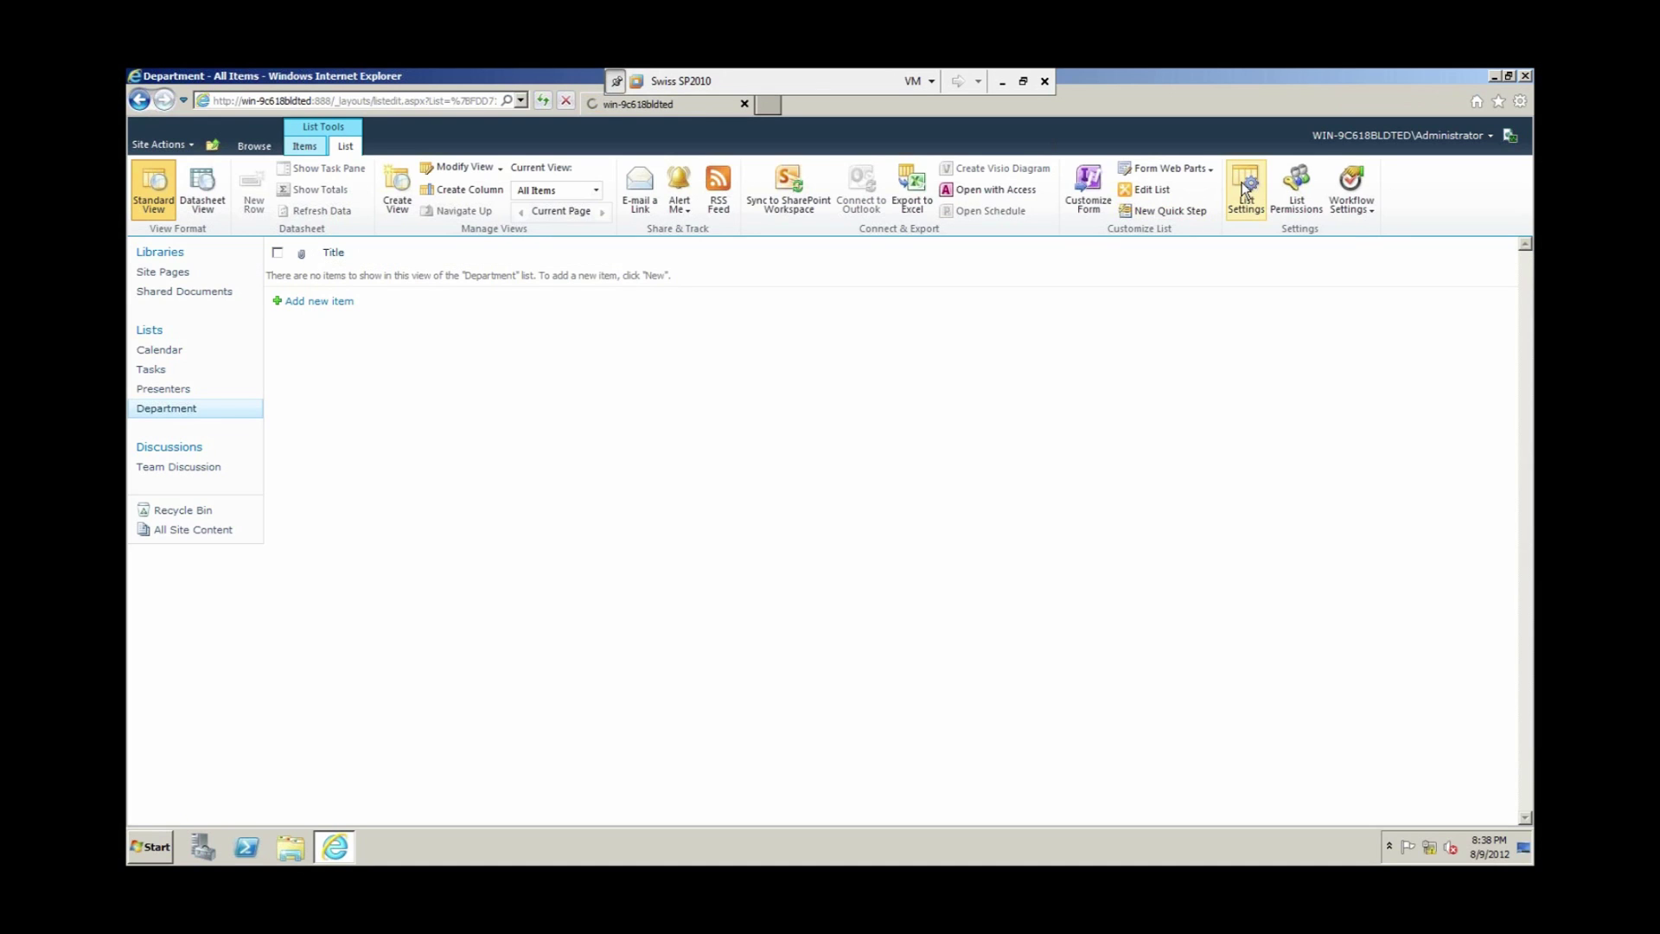
pyautogui.click(289, 640)
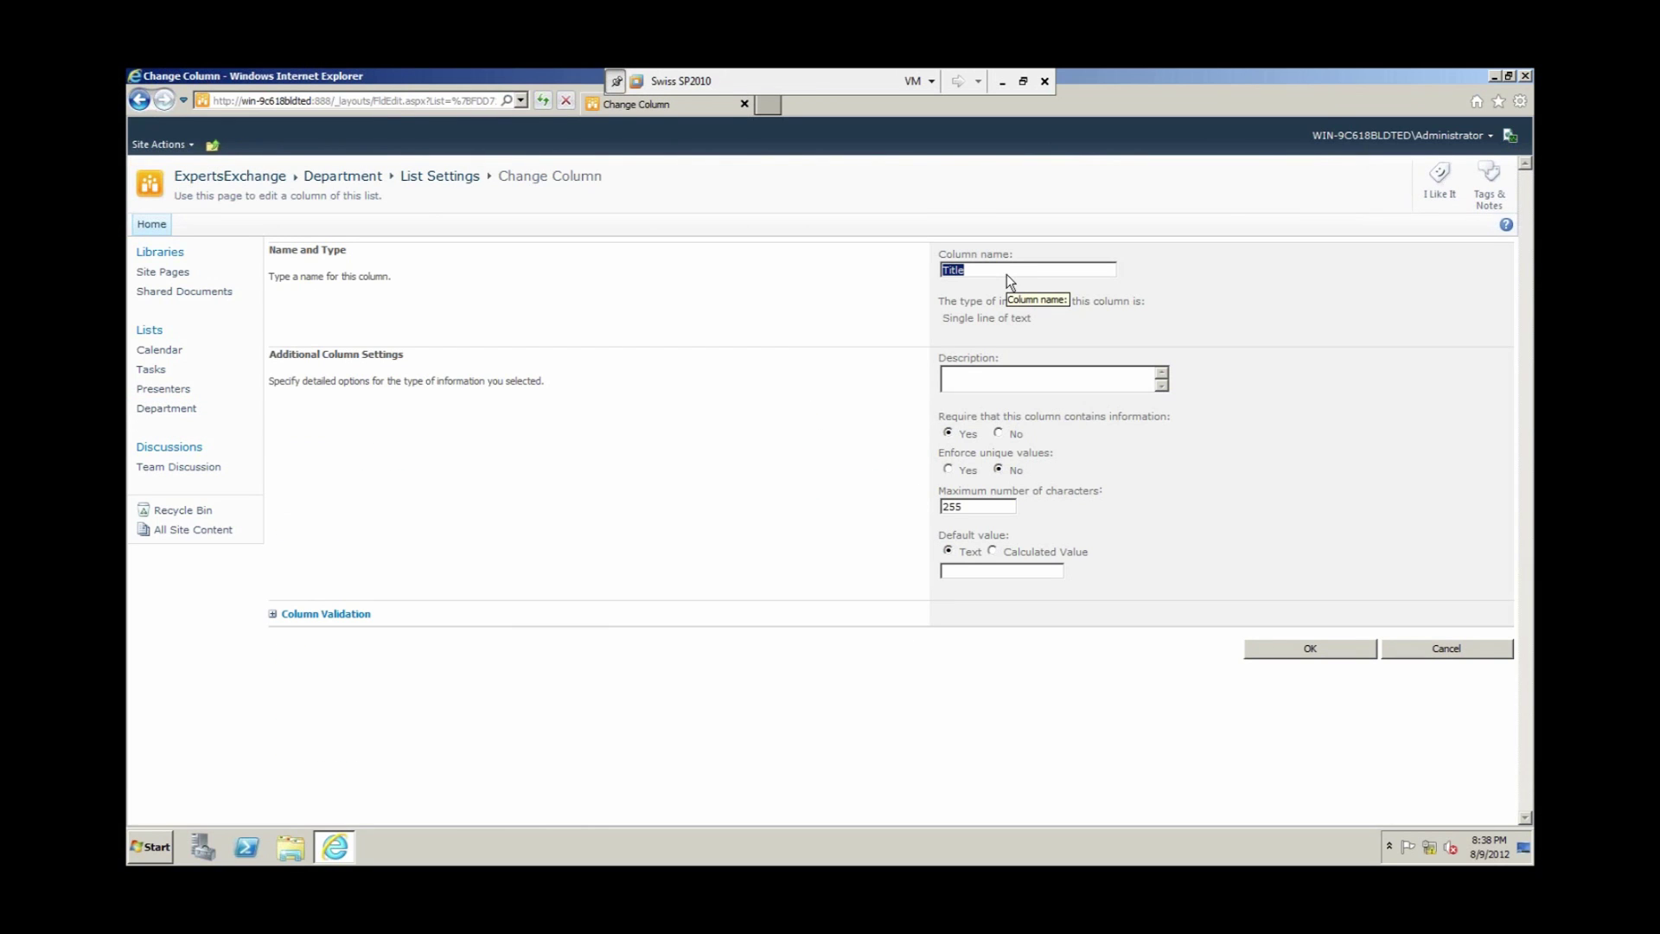
pyautogui.write('Department')
pyautogui.click(1280, 651)
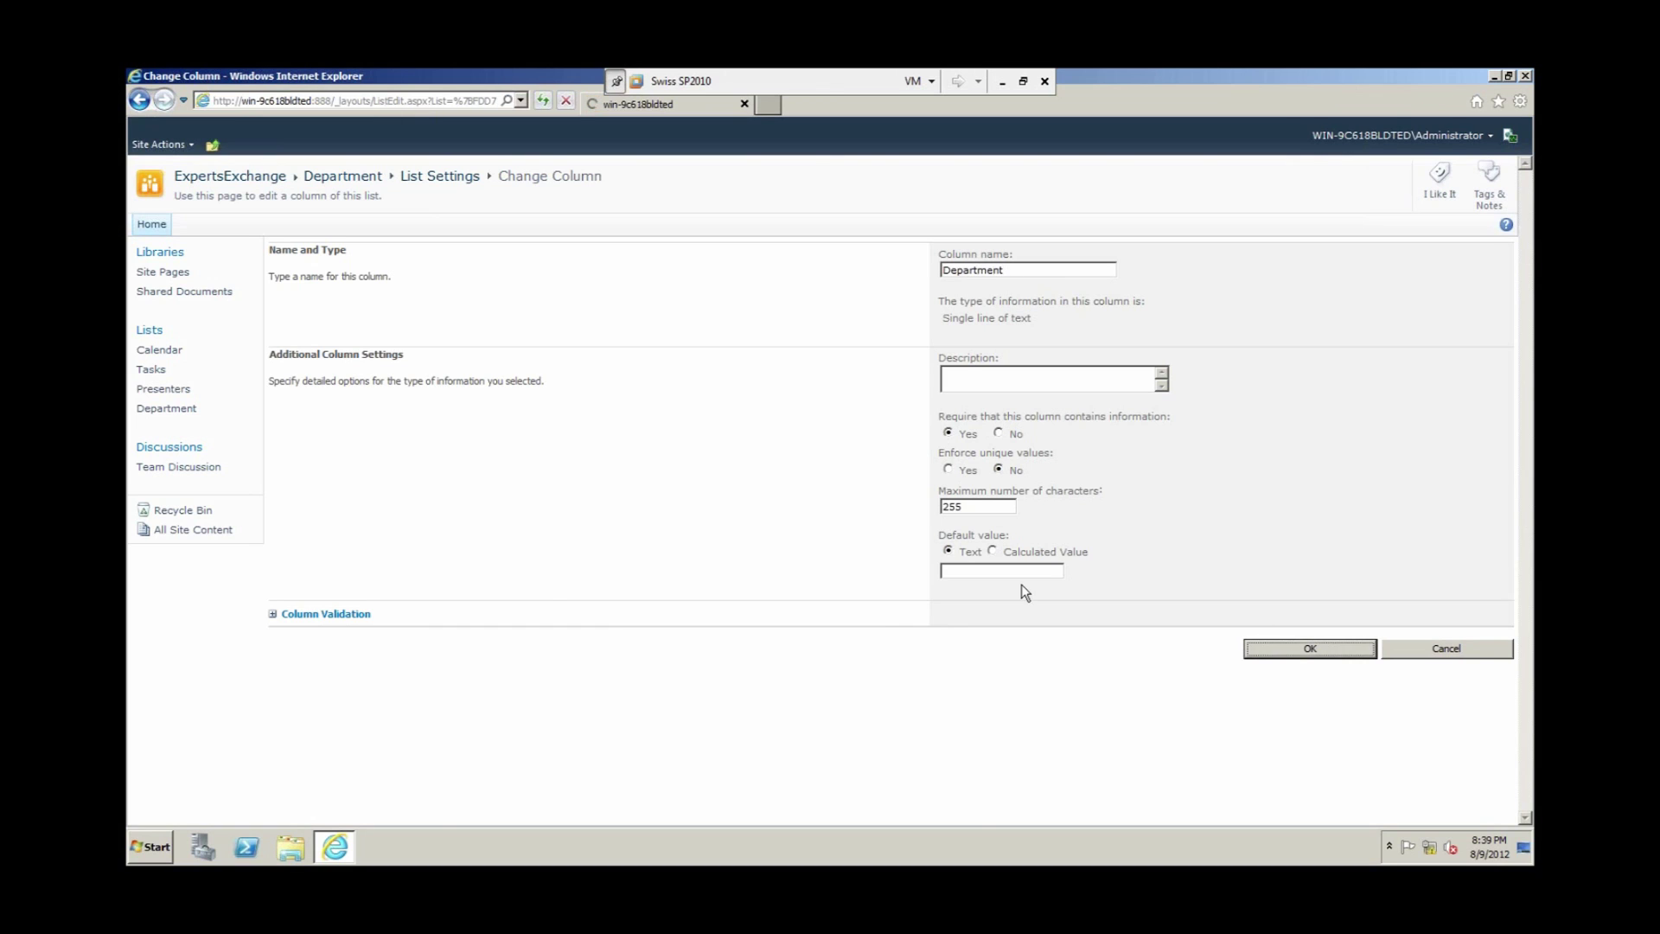
pyautogui.click(334, 183)
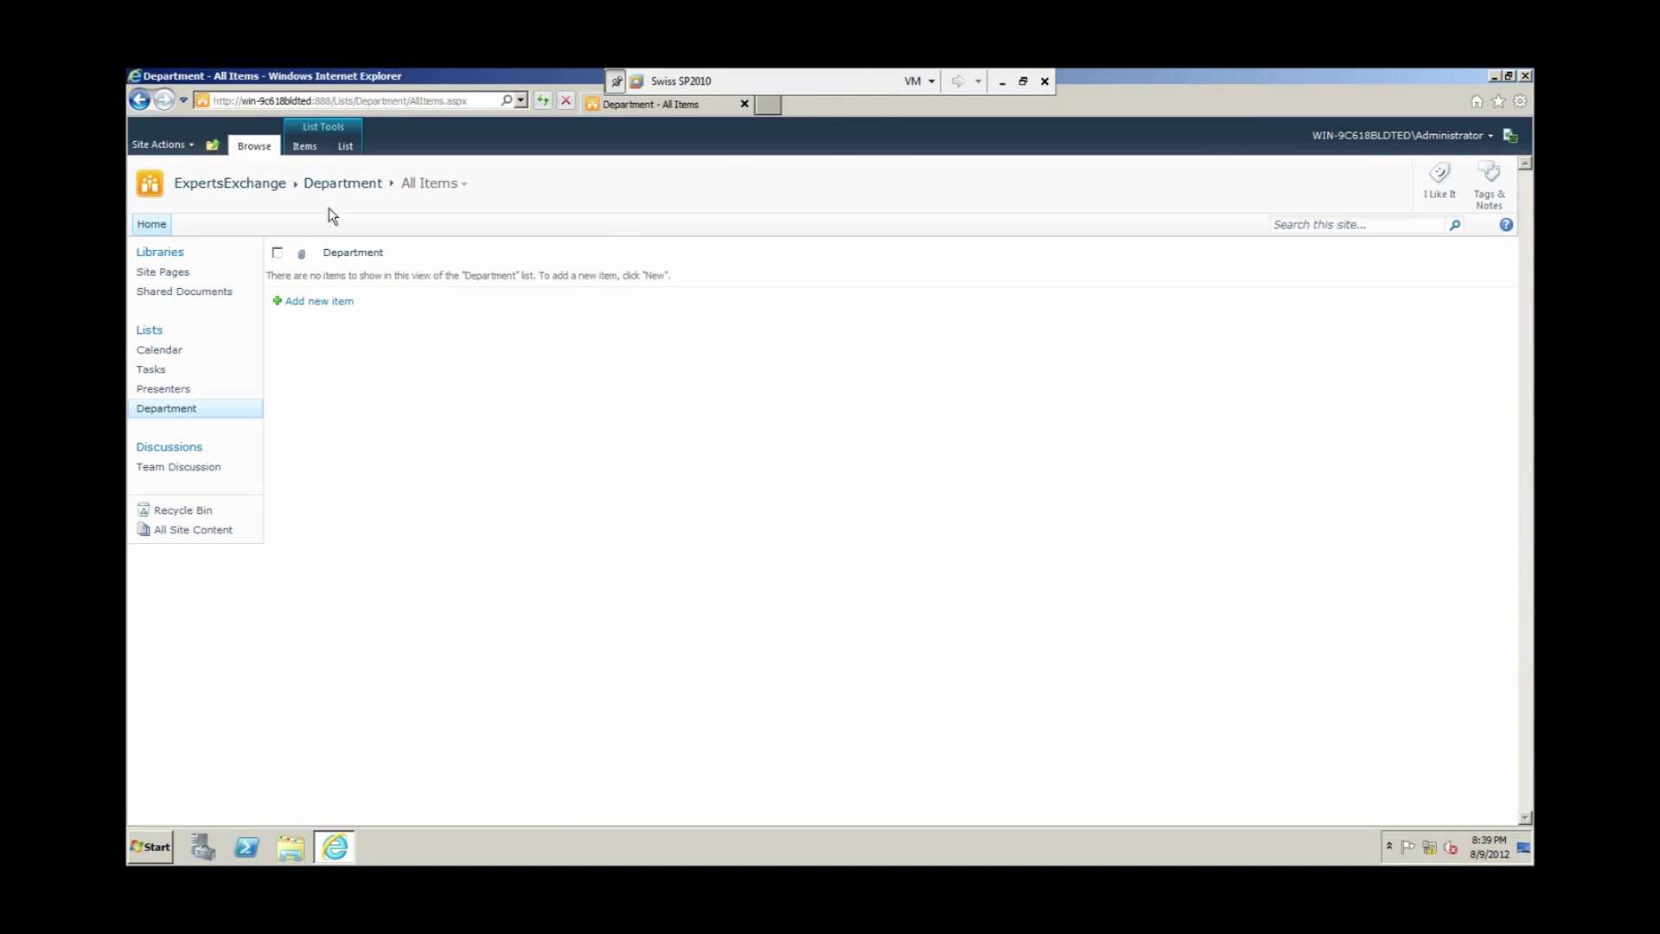
# Step: In Datasheet View, enter the departments HR, Finance and IS as new rows
pyautogui.click(346, 146)
pyautogui.click(207, 186)
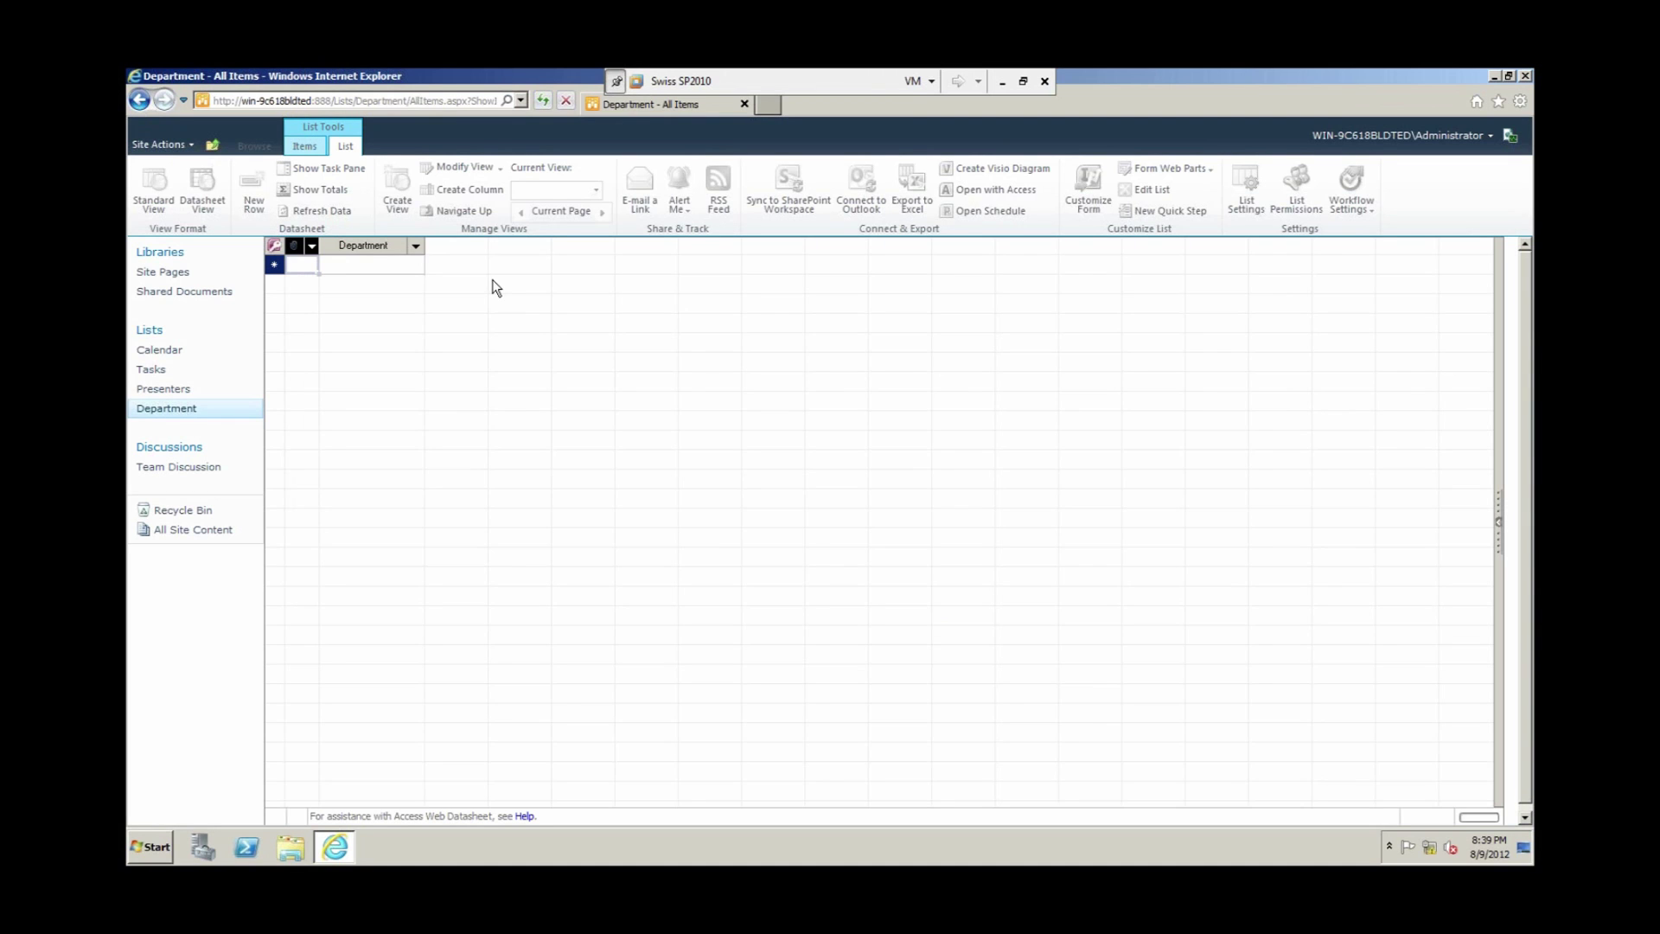
pyautogui.click(377, 269)
pyautogui.write('HR')
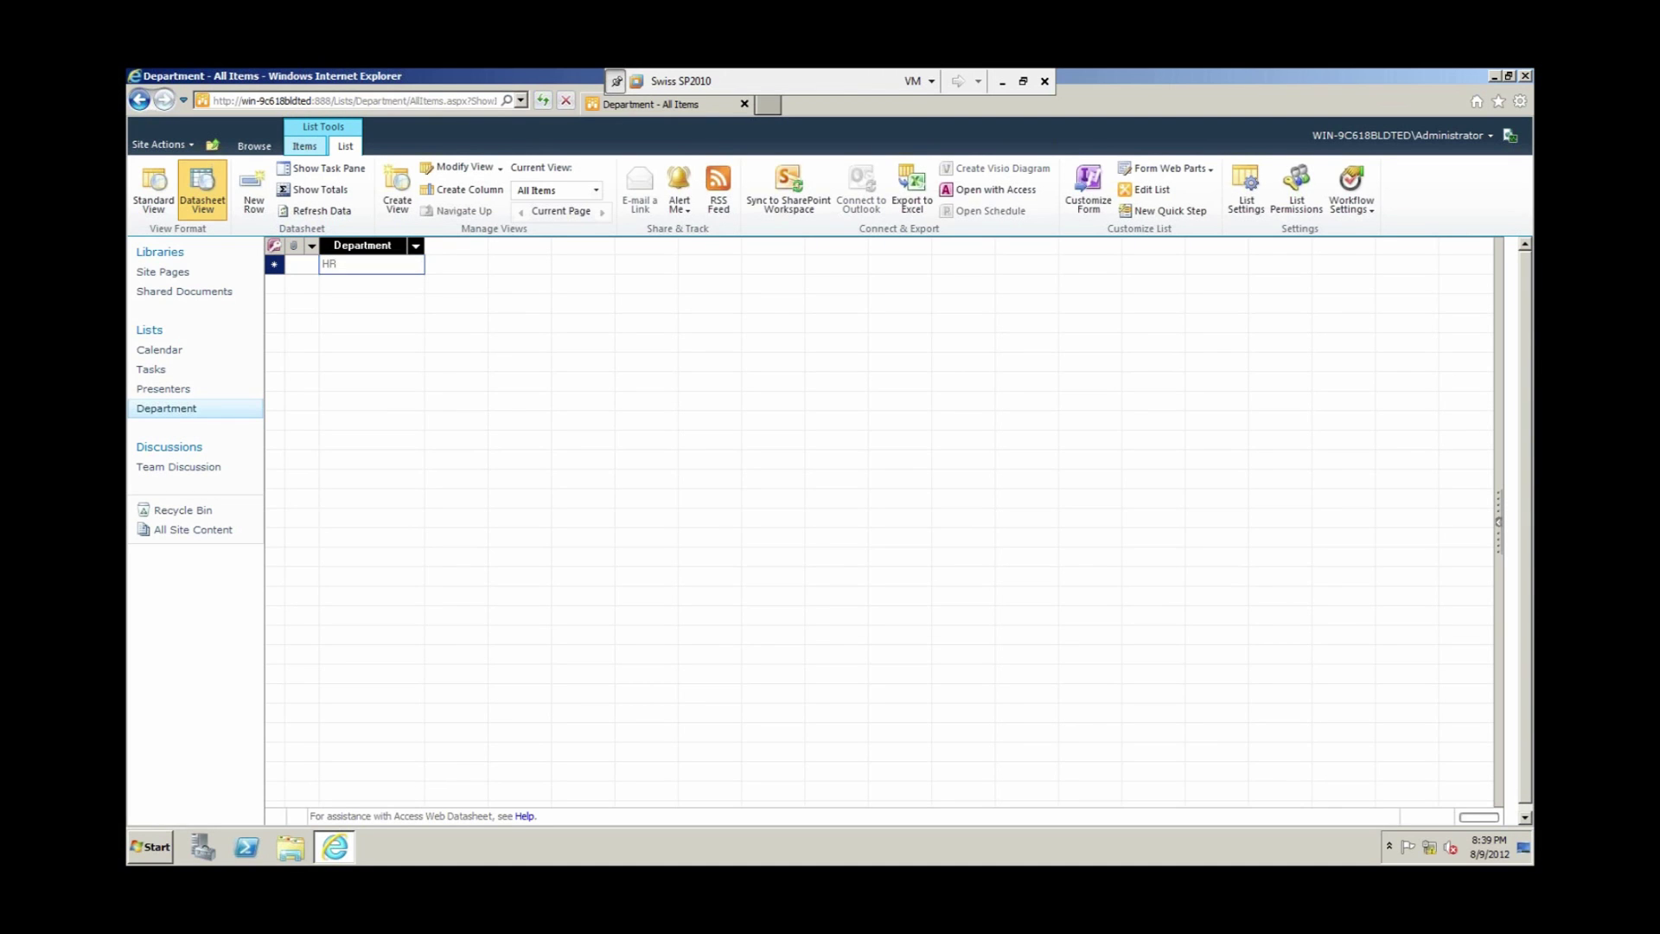
pyautogui.press('Return')
pyautogui.write('Finance')
pyautogui.press('Return')
pyautogui.write('IS')
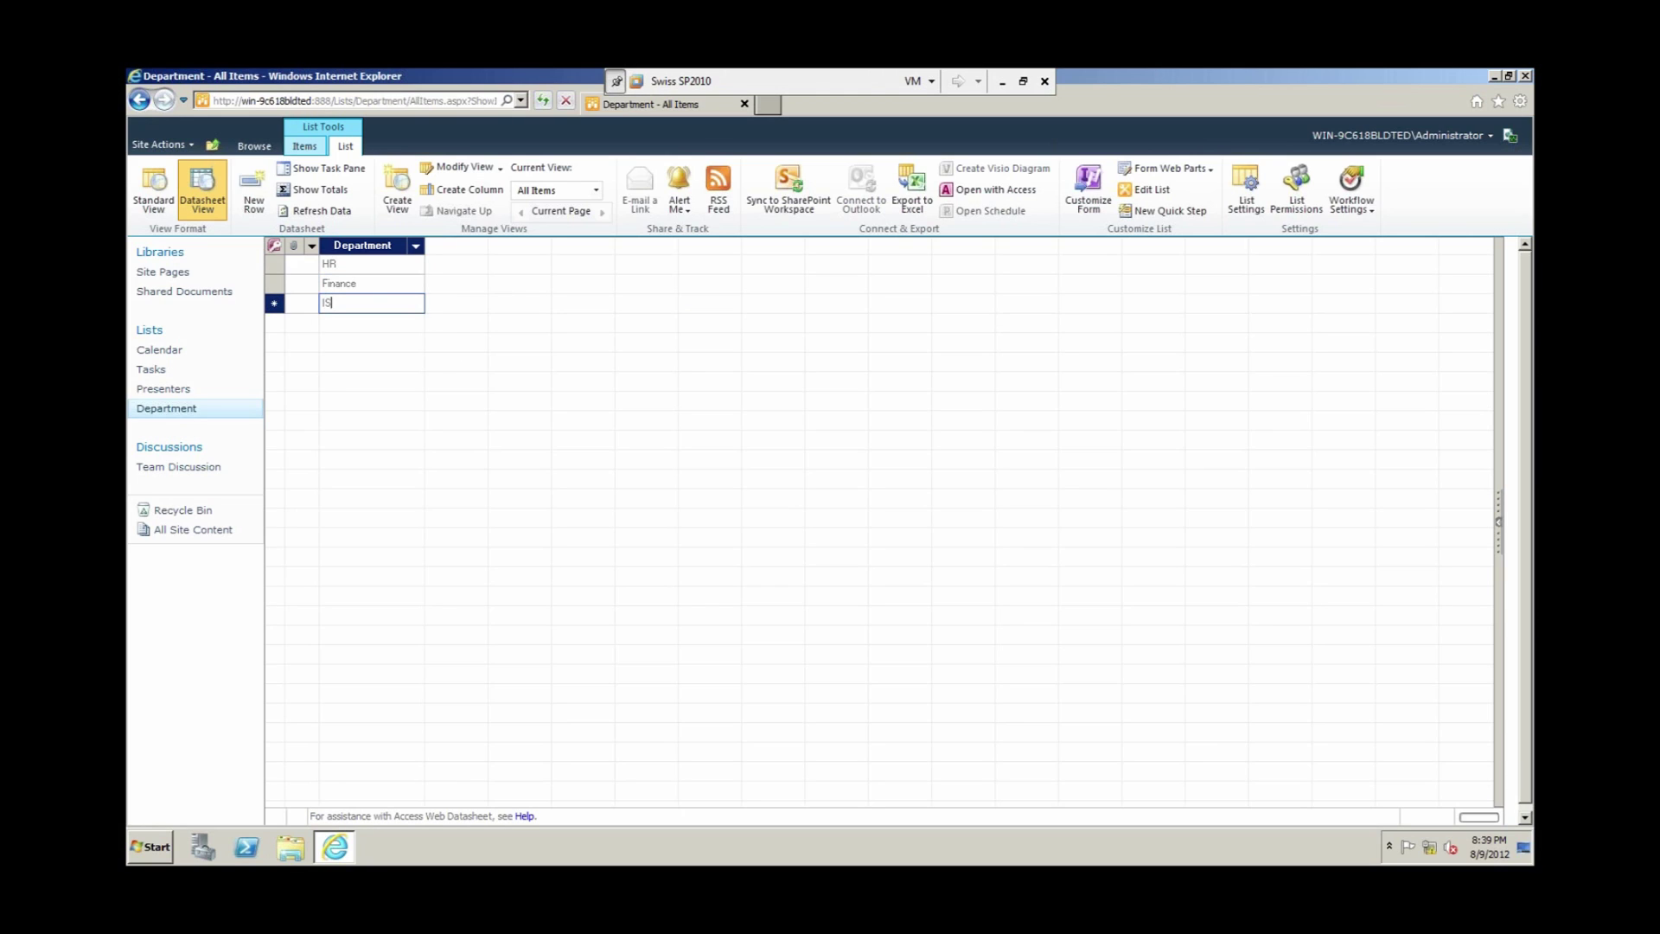
pyautogui.press('Return')
# Step: Add Accounting, Sales and Marketing rows, then return to the standard list view
pyautogui.write('Accouting')
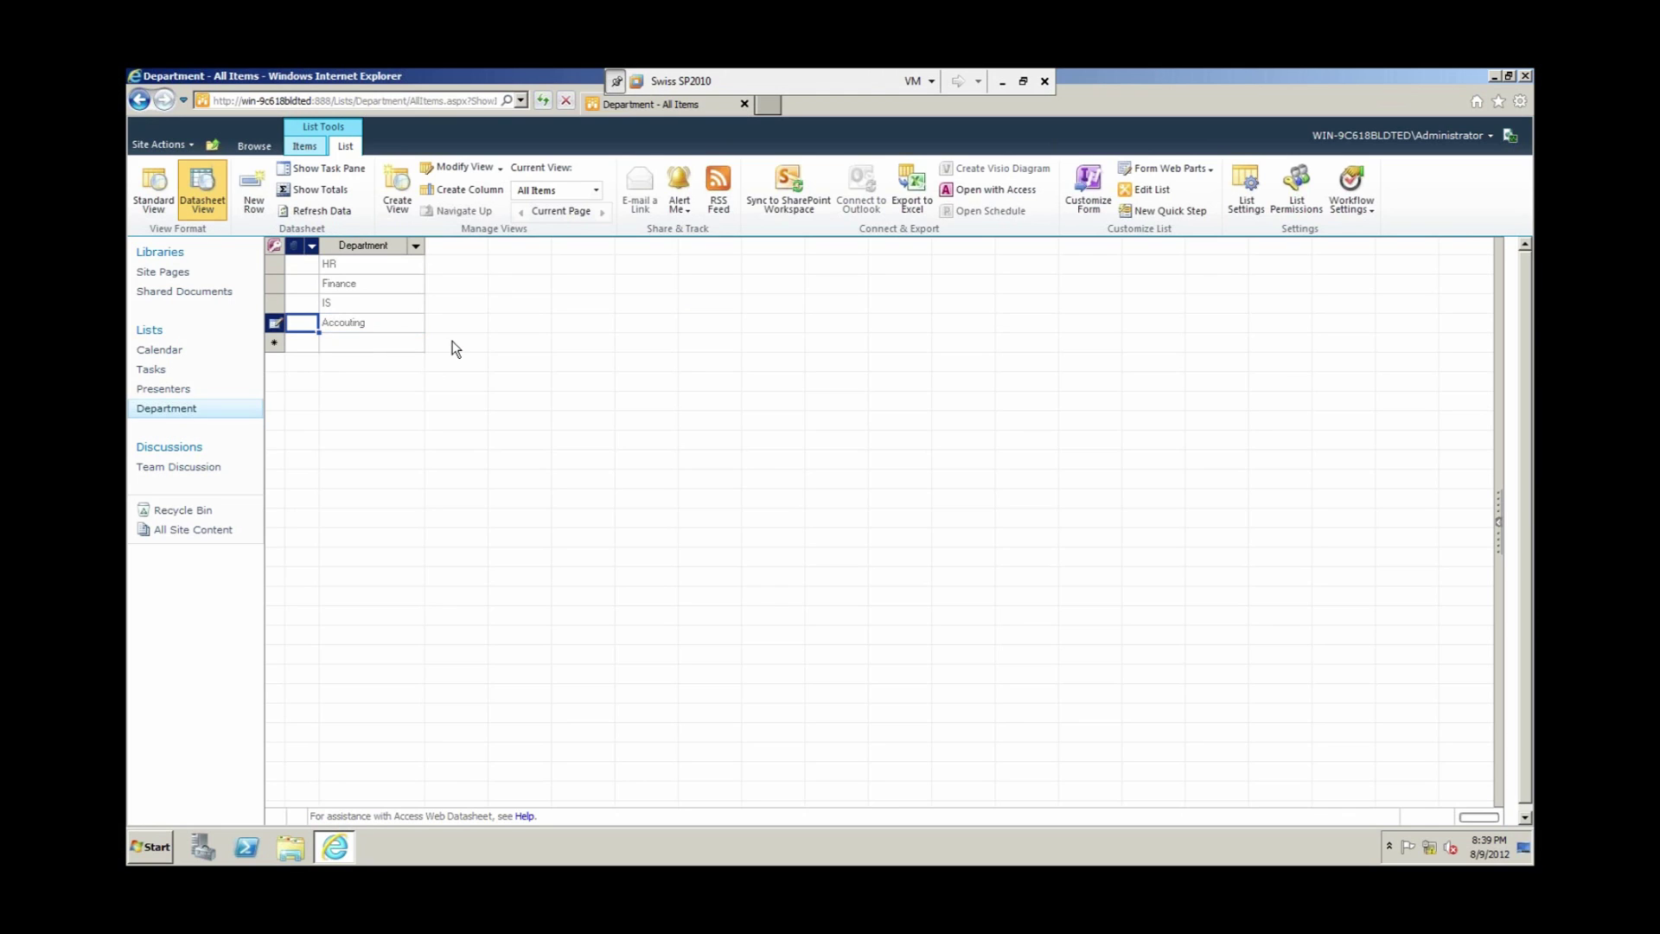
pyautogui.write('Acco')
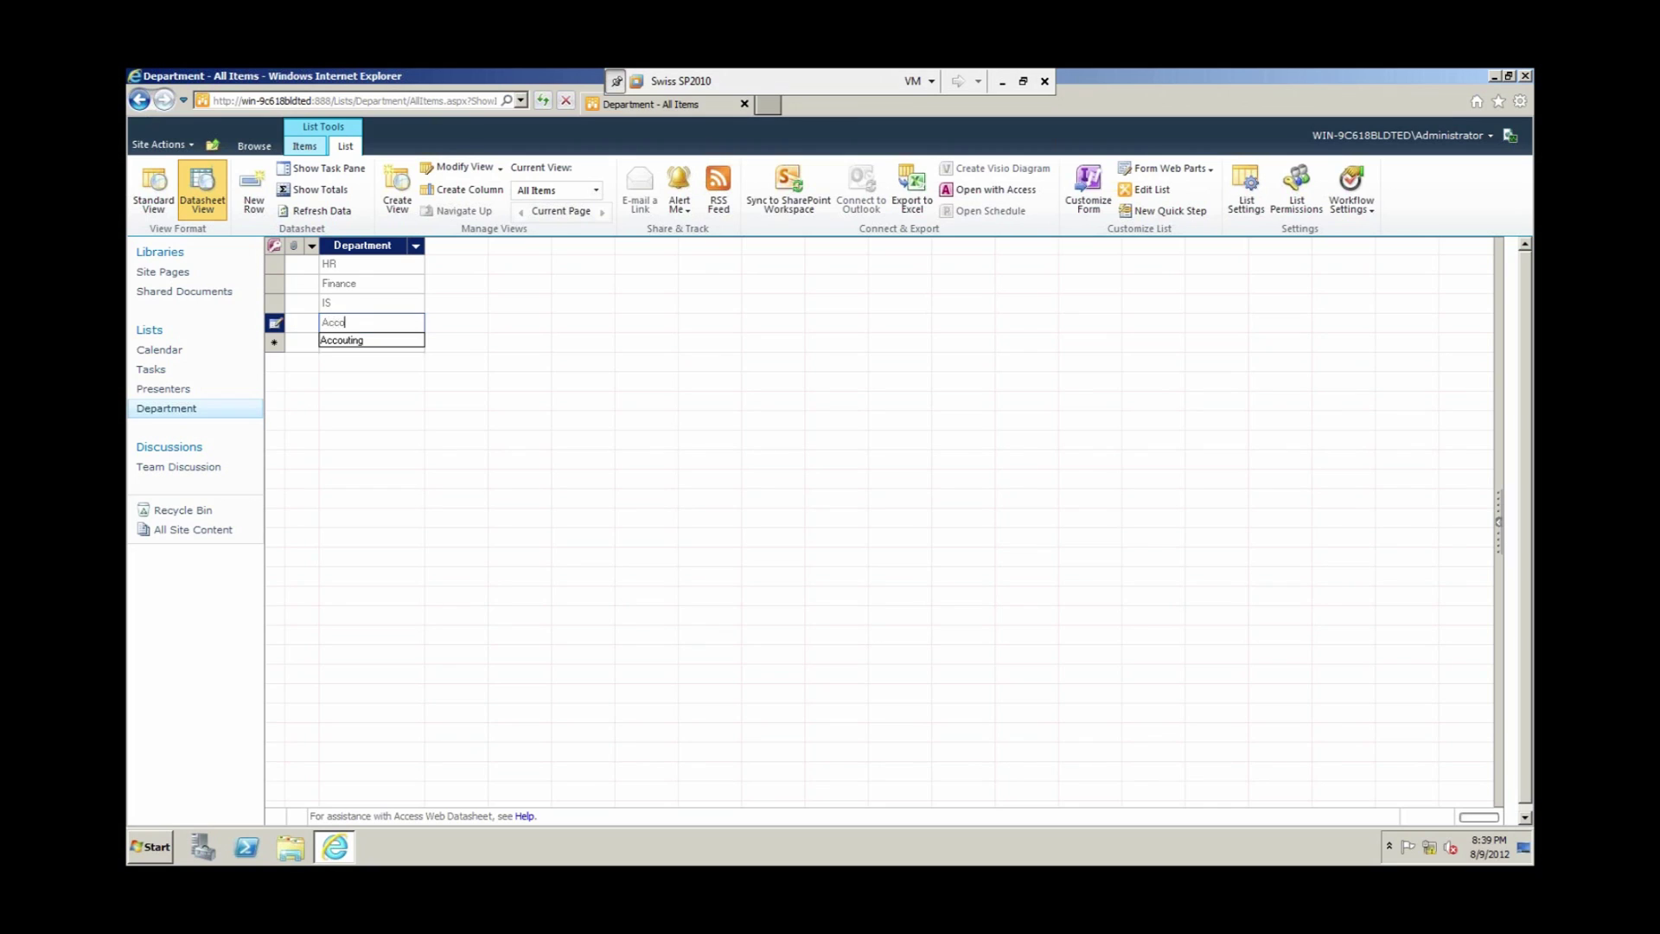
pyautogui.write('unting')
pyautogui.press('Return')
pyautogui.write('S')
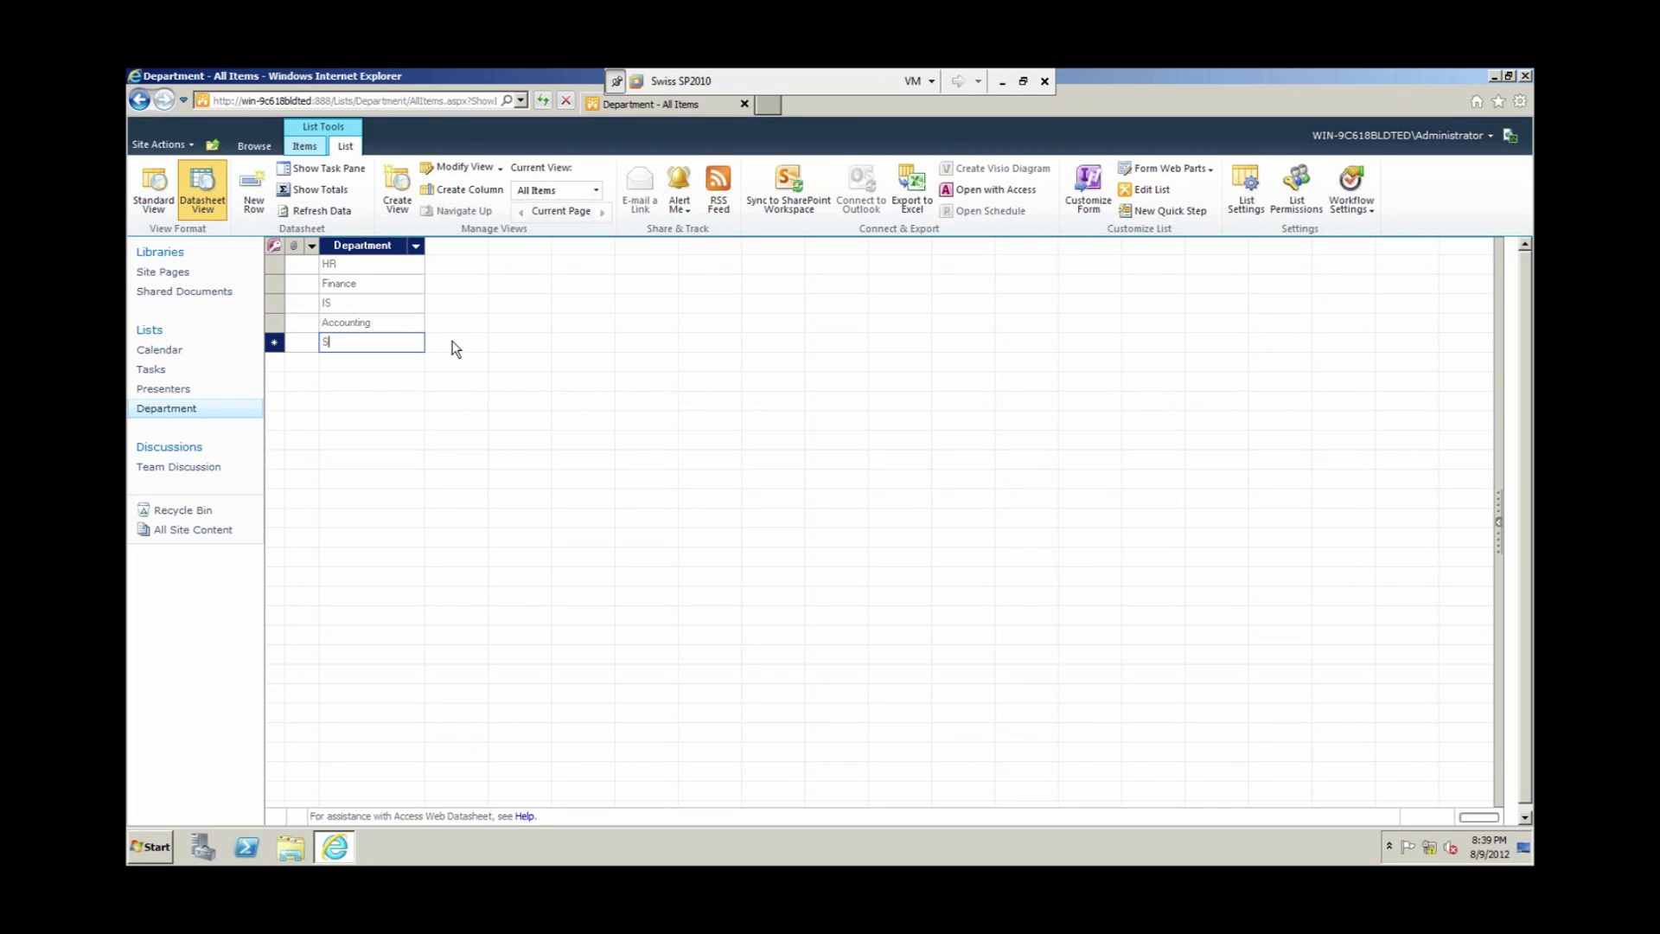
pyautogui.write('ales')
pyautogui.press('Return')
pyautogui.write('Mar')
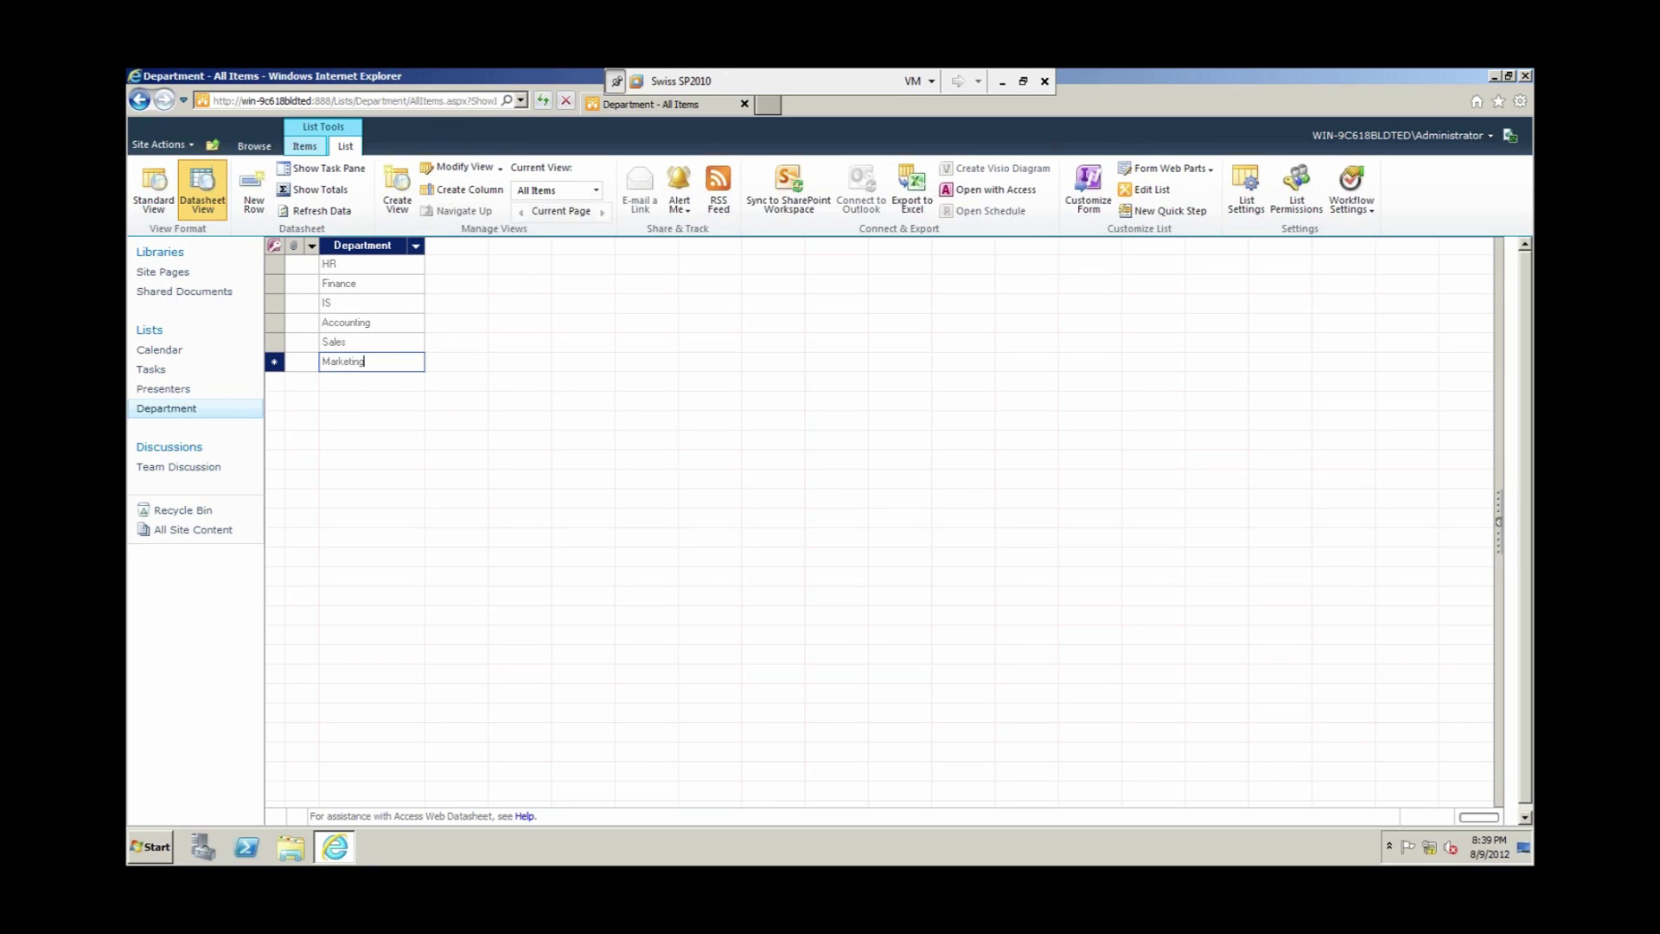
pyautogui.write('keting')
pyautogui.press('Return')
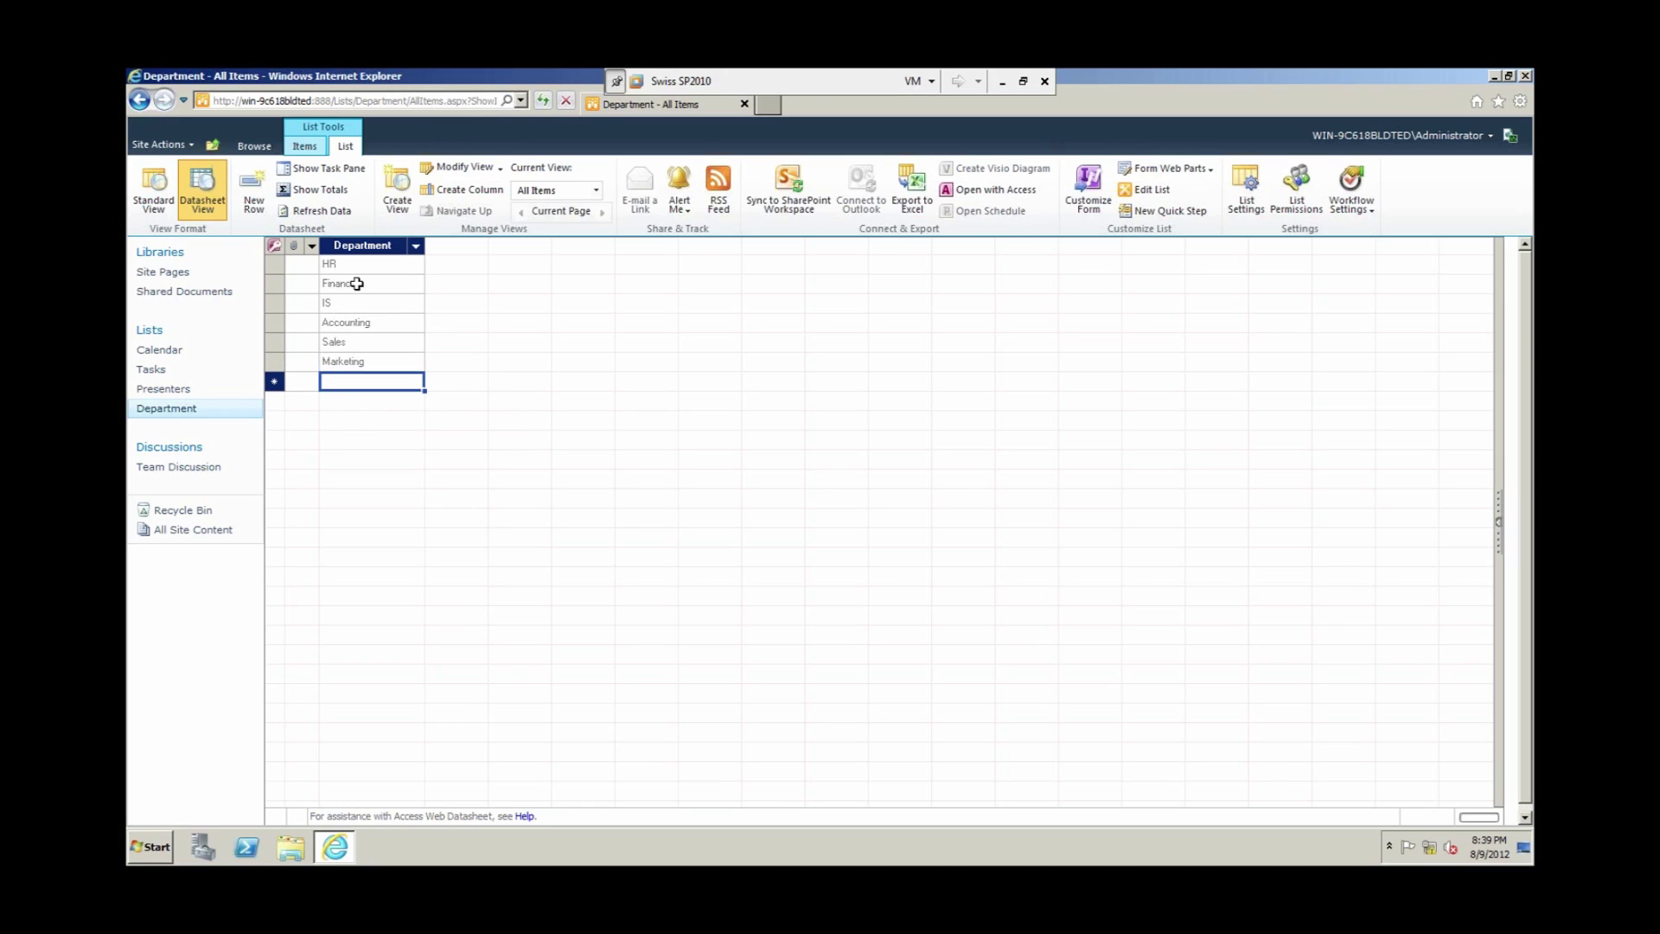
pyautogui.click(258, 147)
pyautogui.click(319, 185)
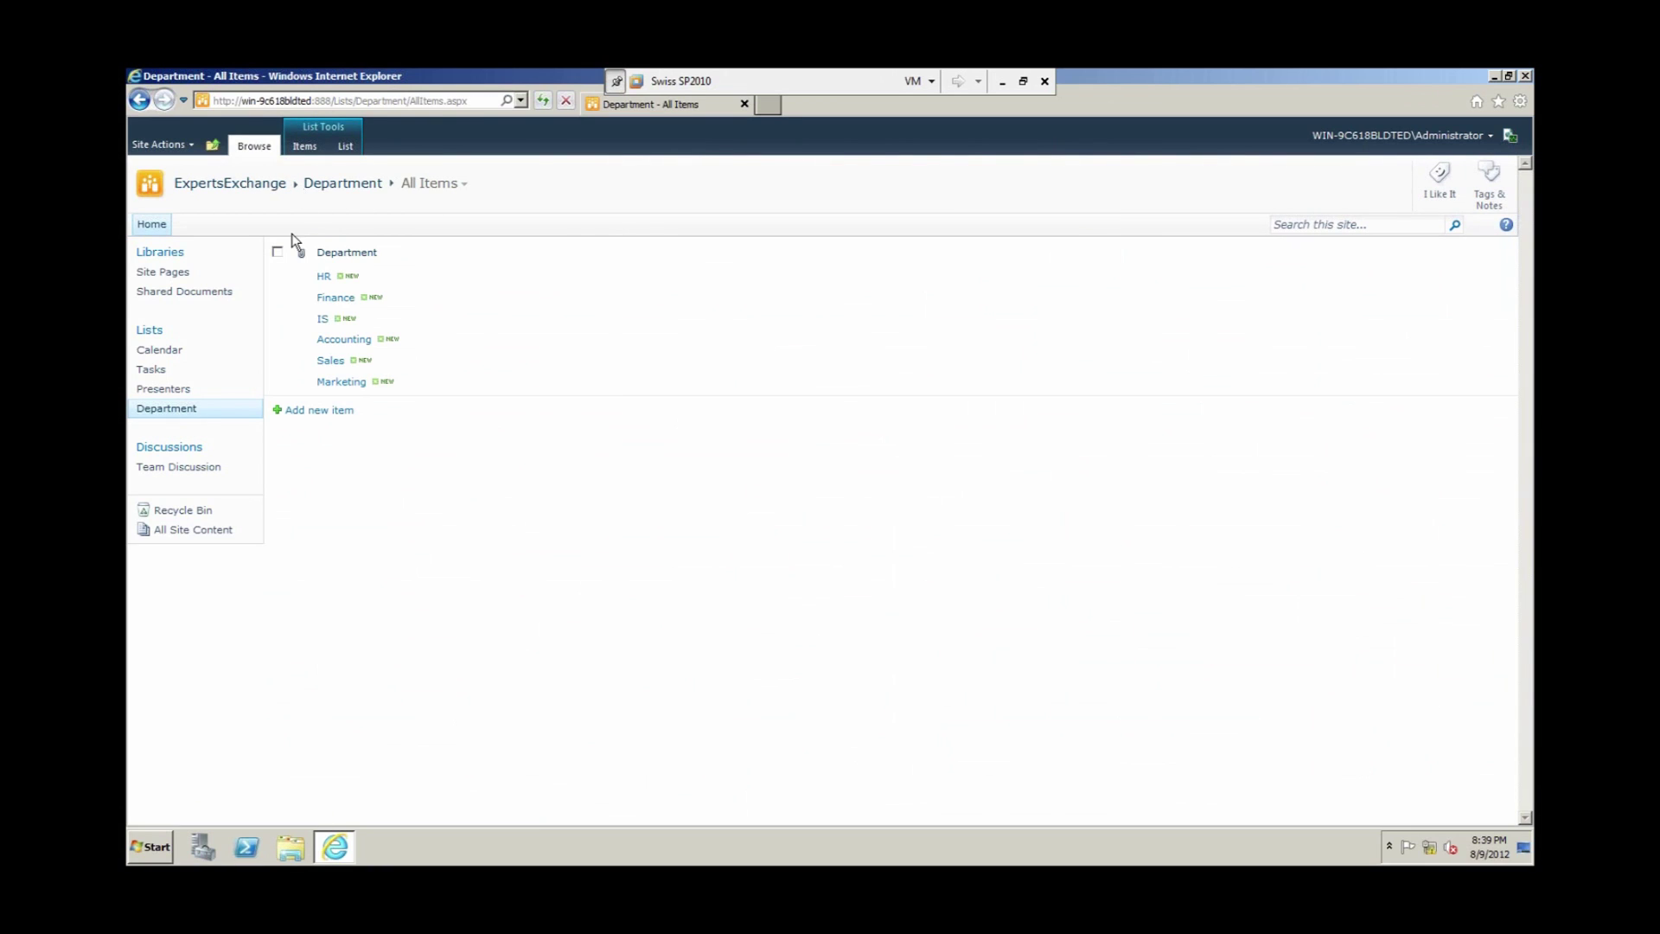
# Step: Start a new lookup column named 'DepartmentLookup' on the Presenters list
pyautogui.click(160, 391)
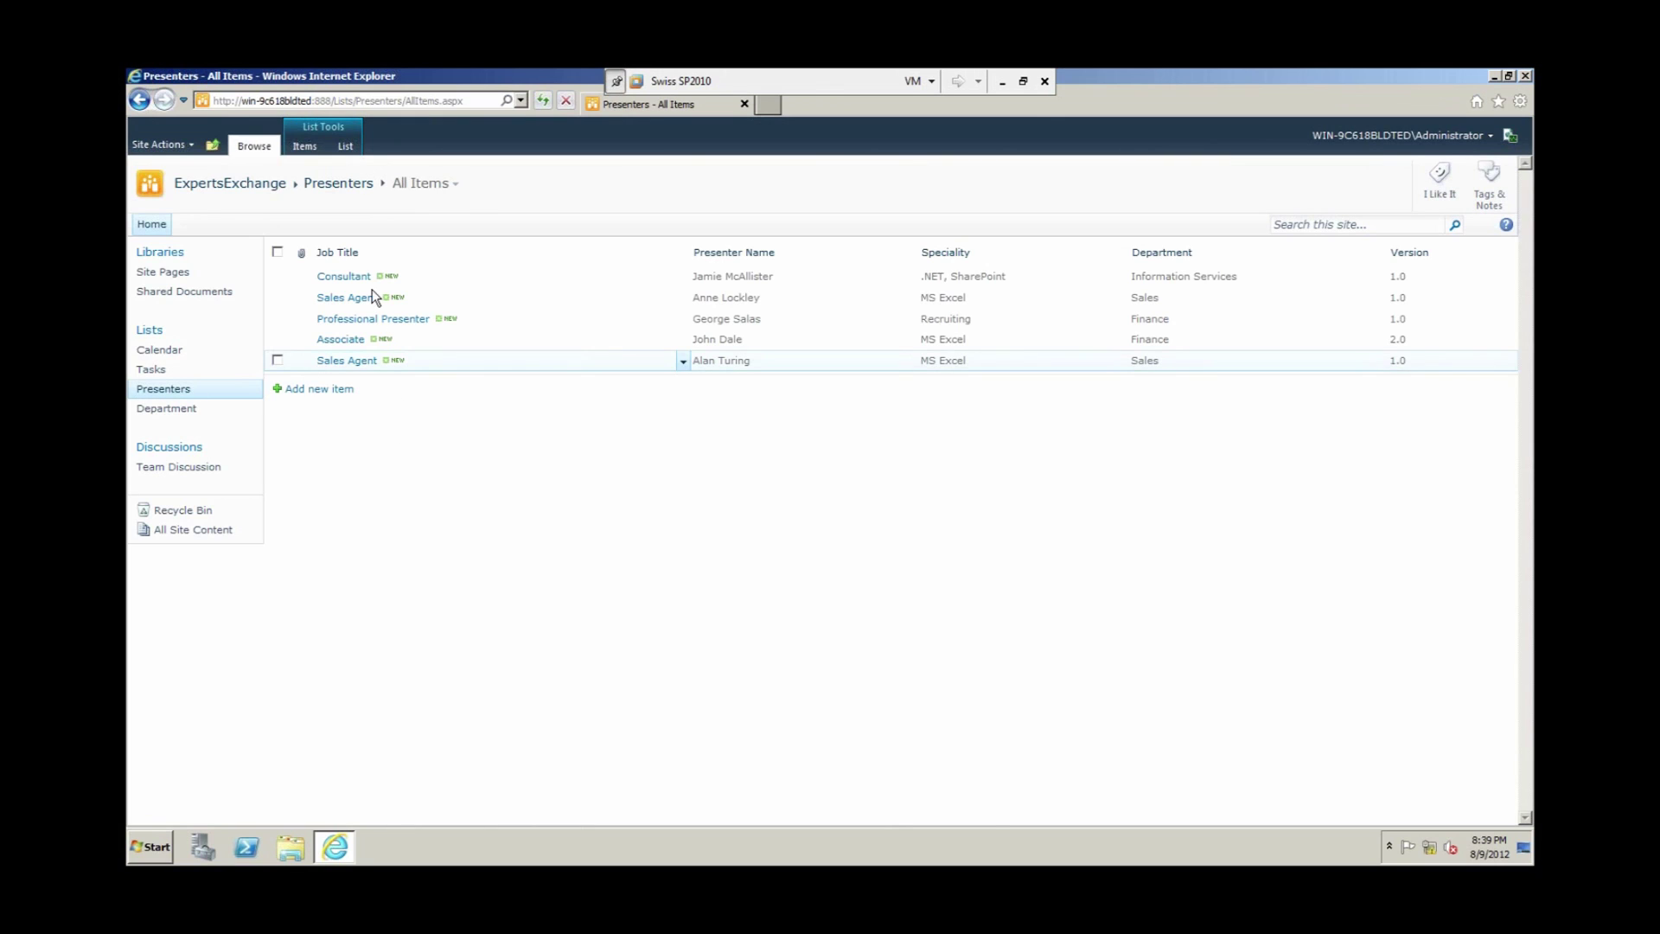
pyautogui.click(346, 146)
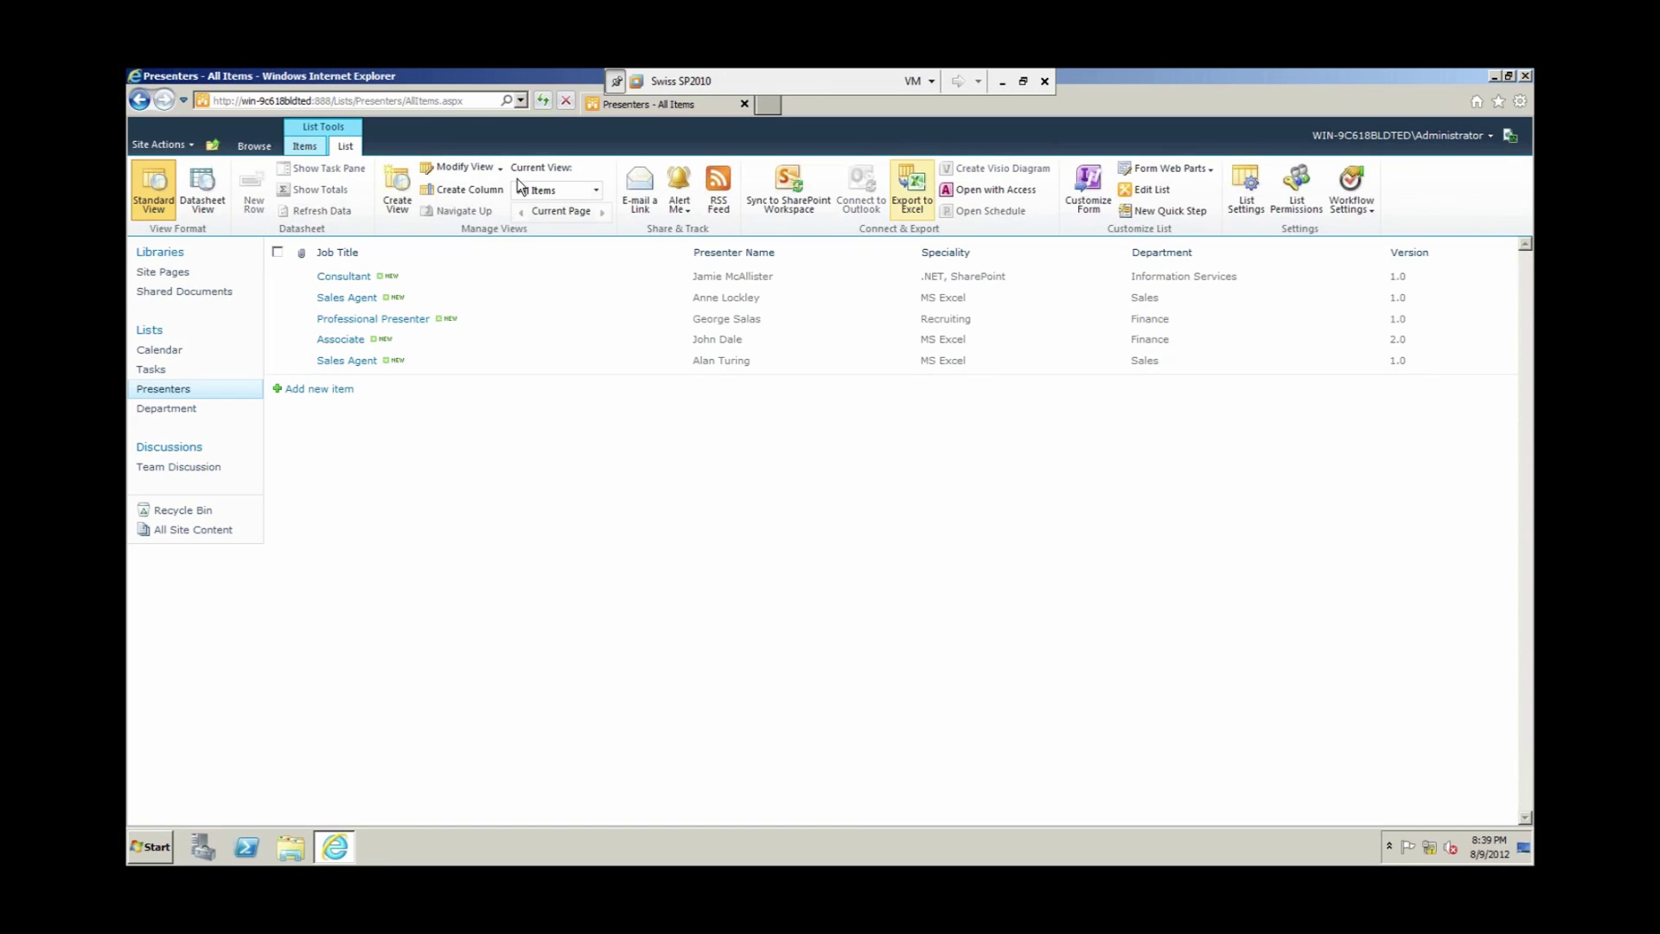
pyautogui.click(459, 190)
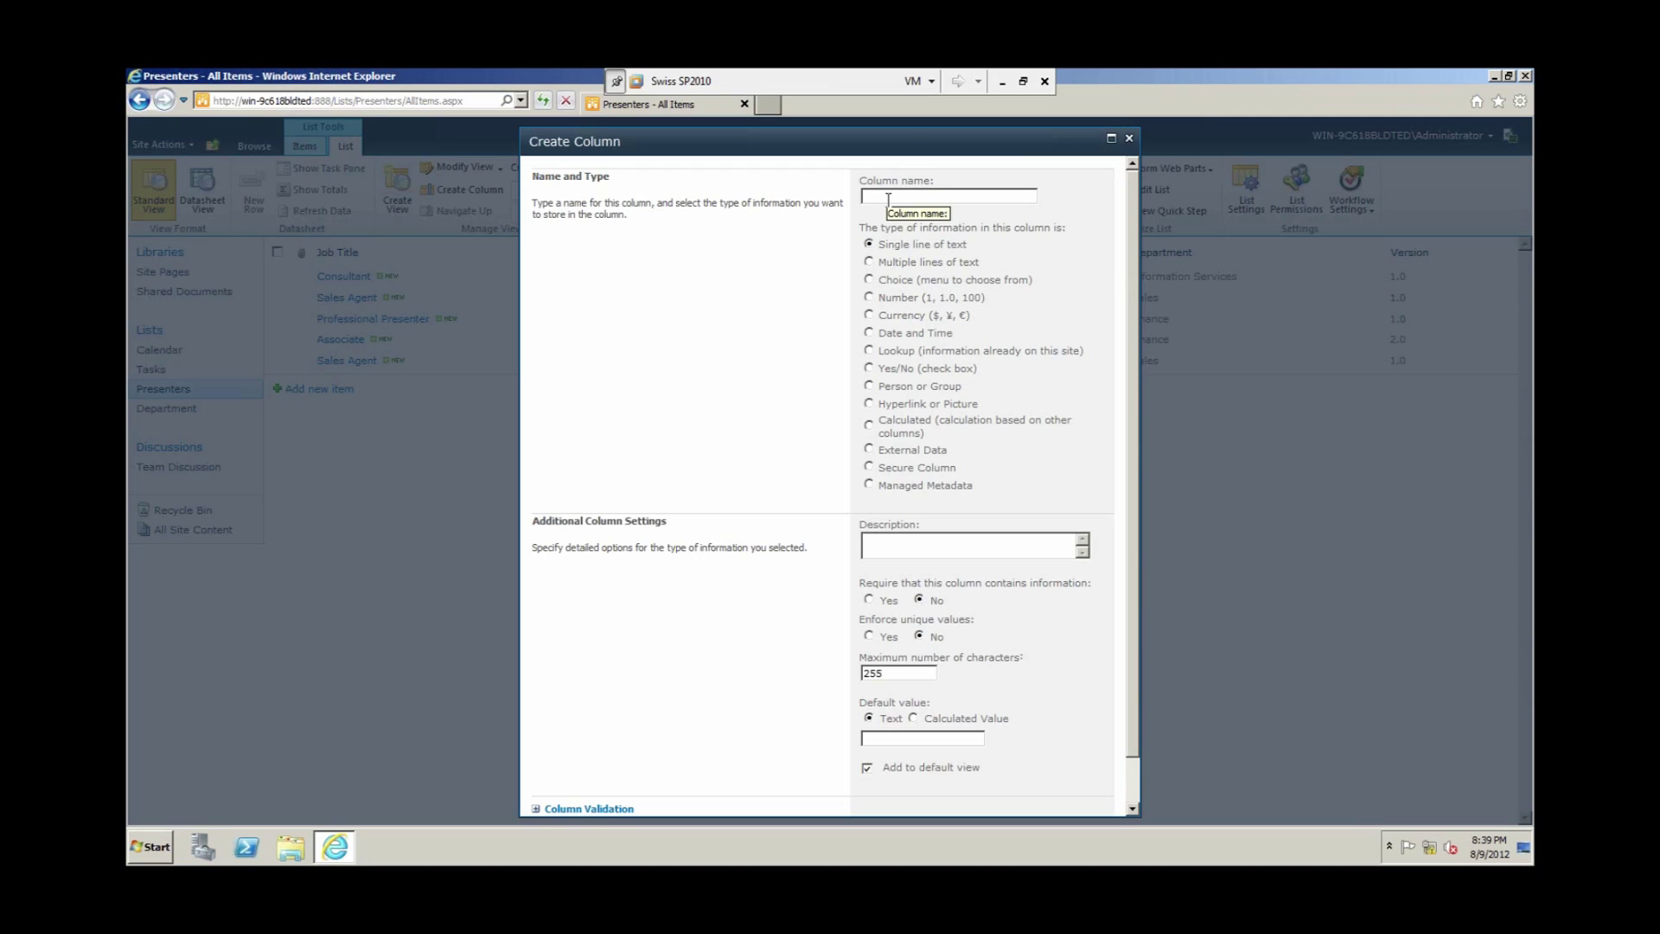
pyautogui.write('DepartmentLookup')
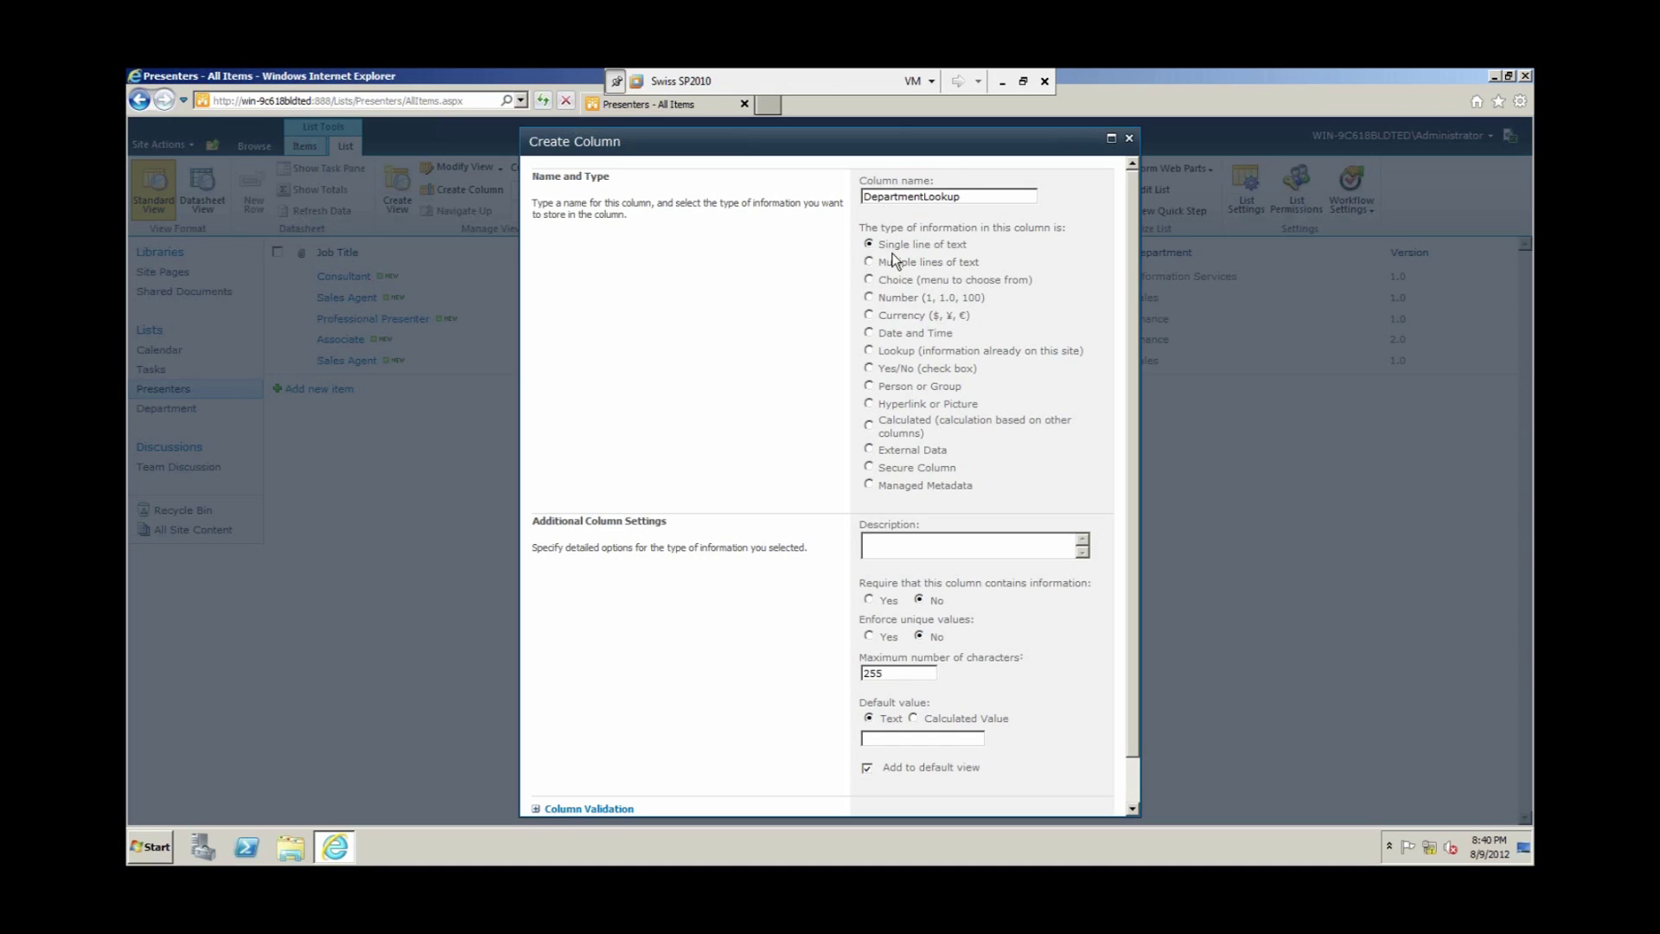
pyautogui.click(871, 350)
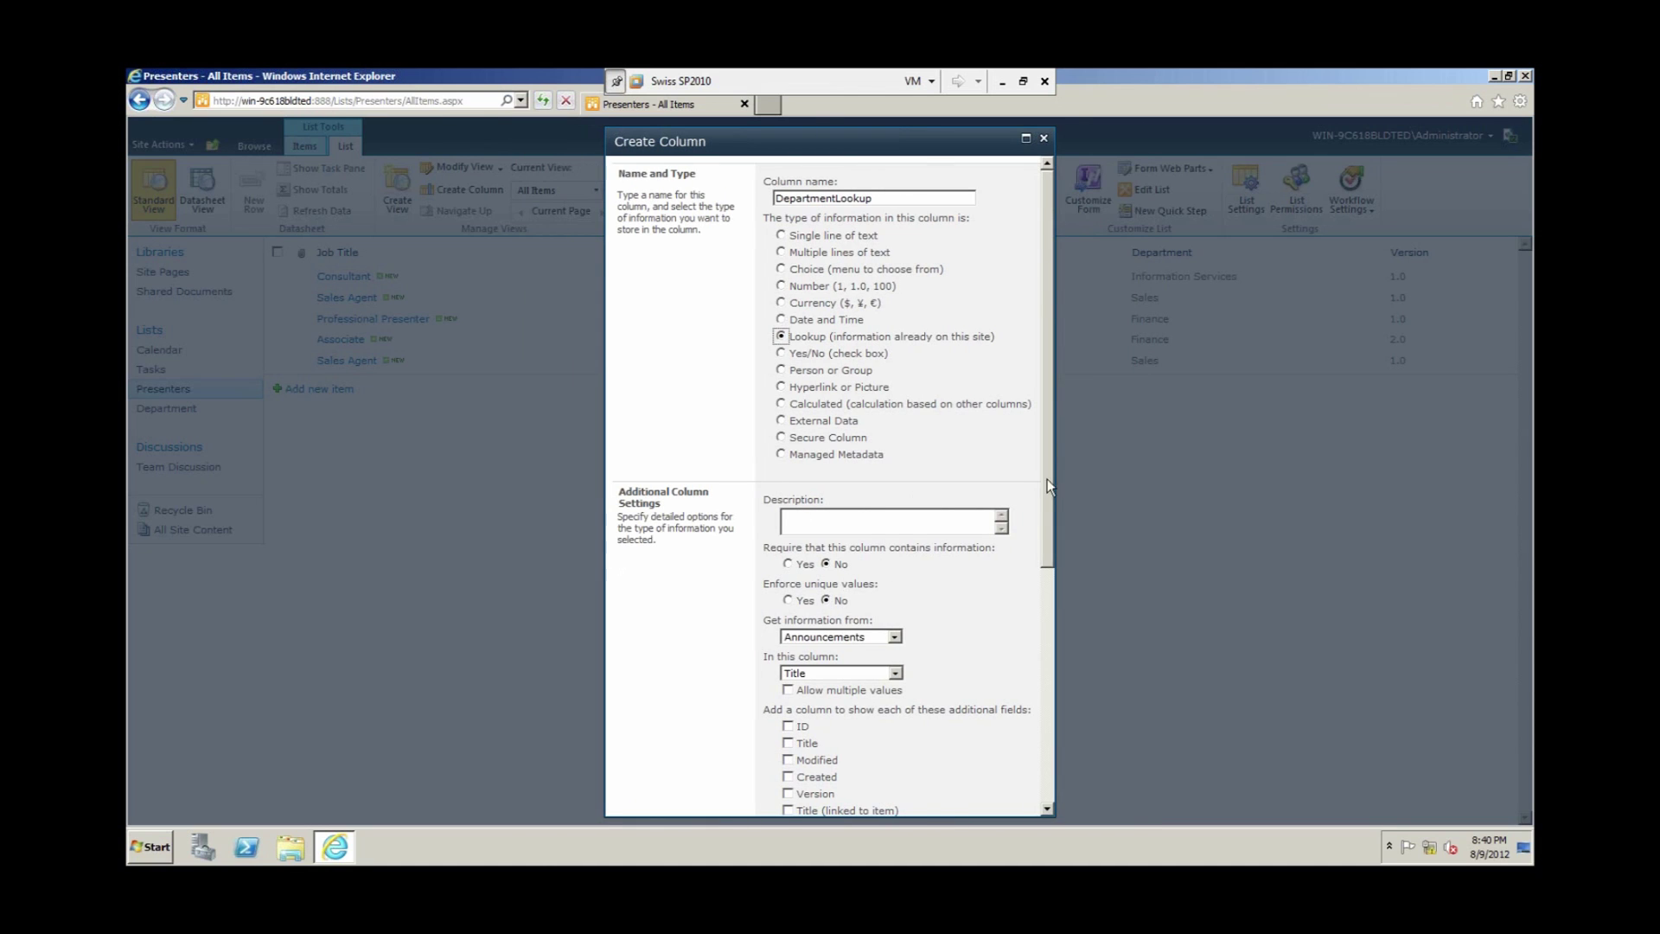
pyautogui.scroll(-3, 1045, 520)
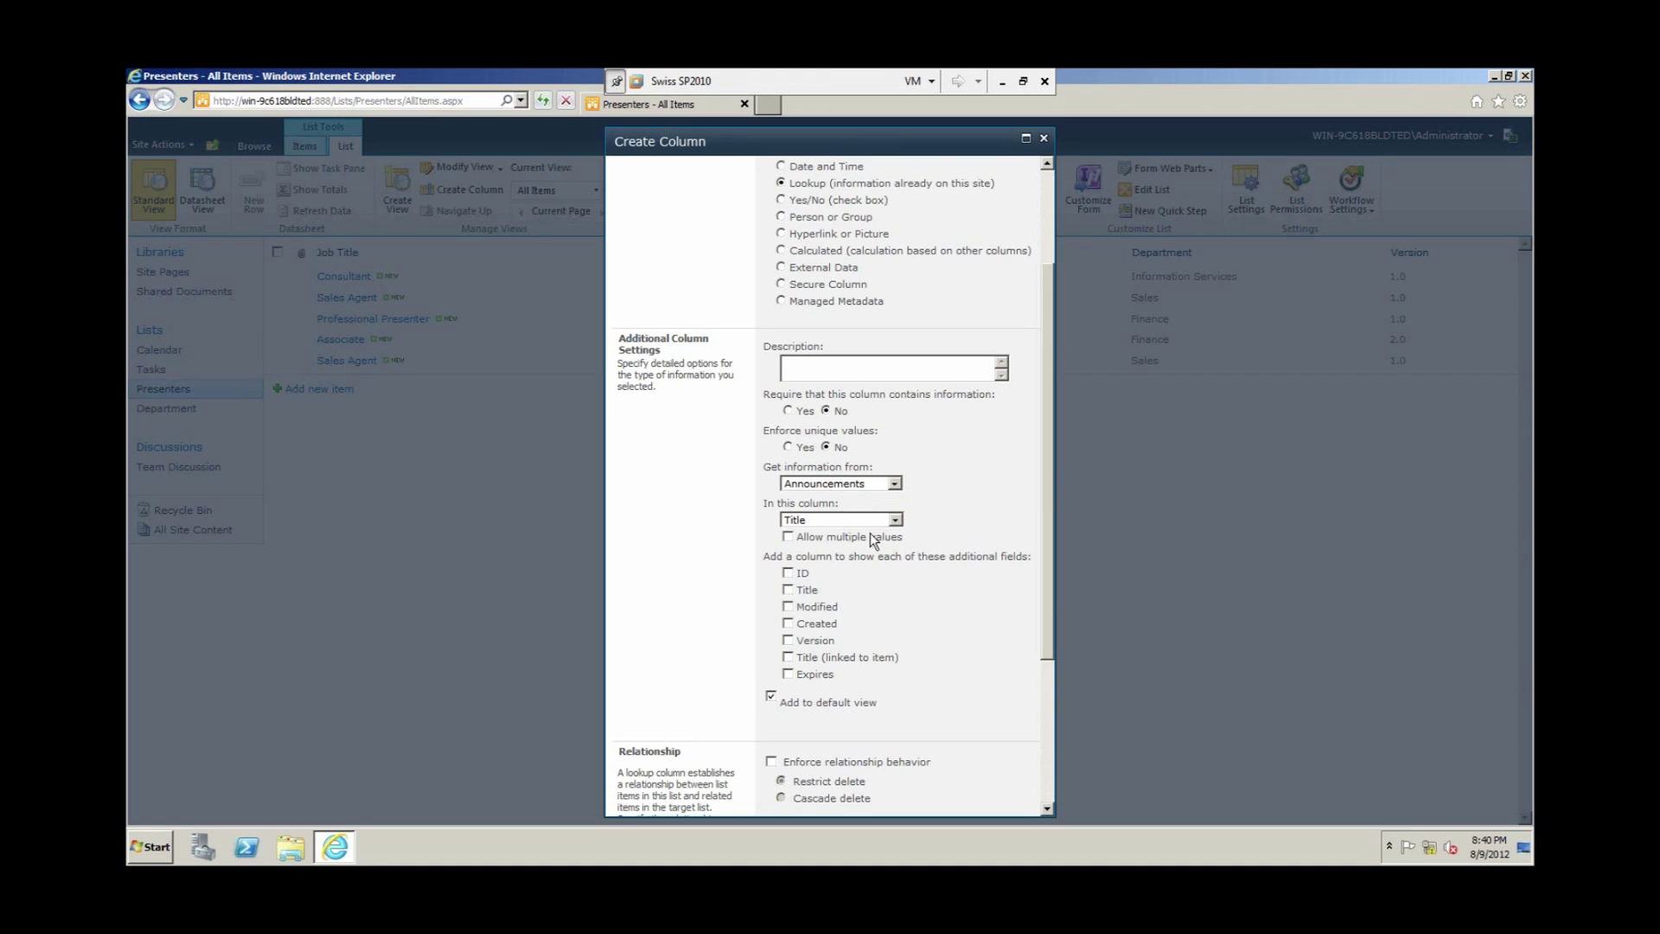
# Step: Point the lookup at the Department list's Department column
pyautogui.click(896, 485)
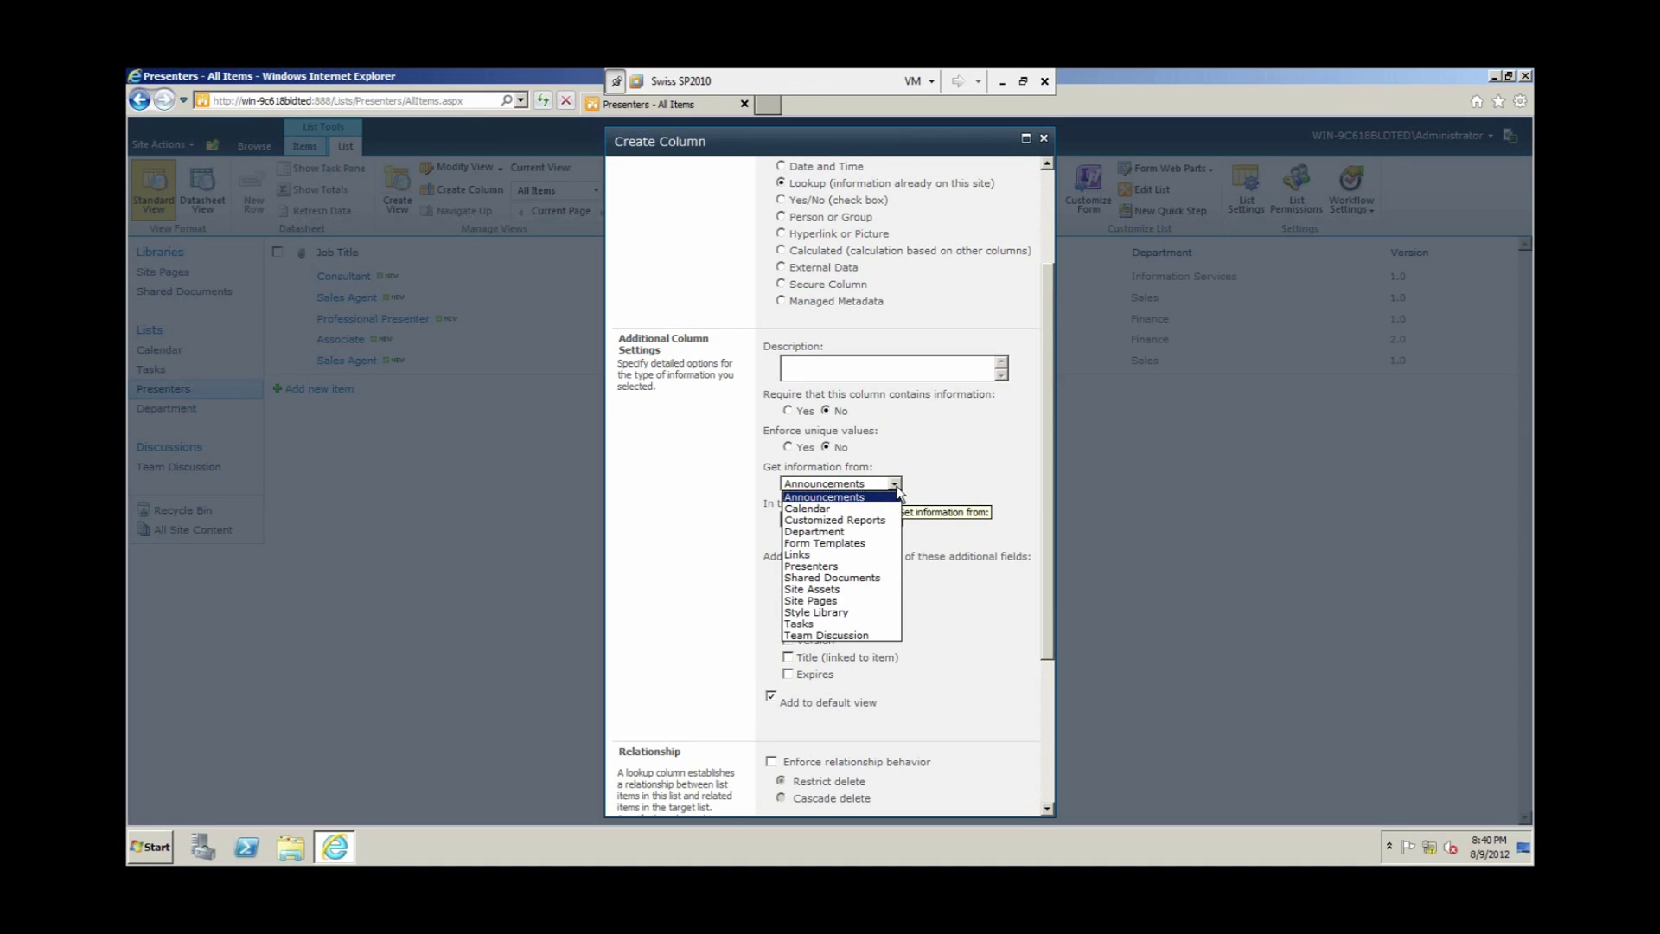
pyautogui.click(836, 532)
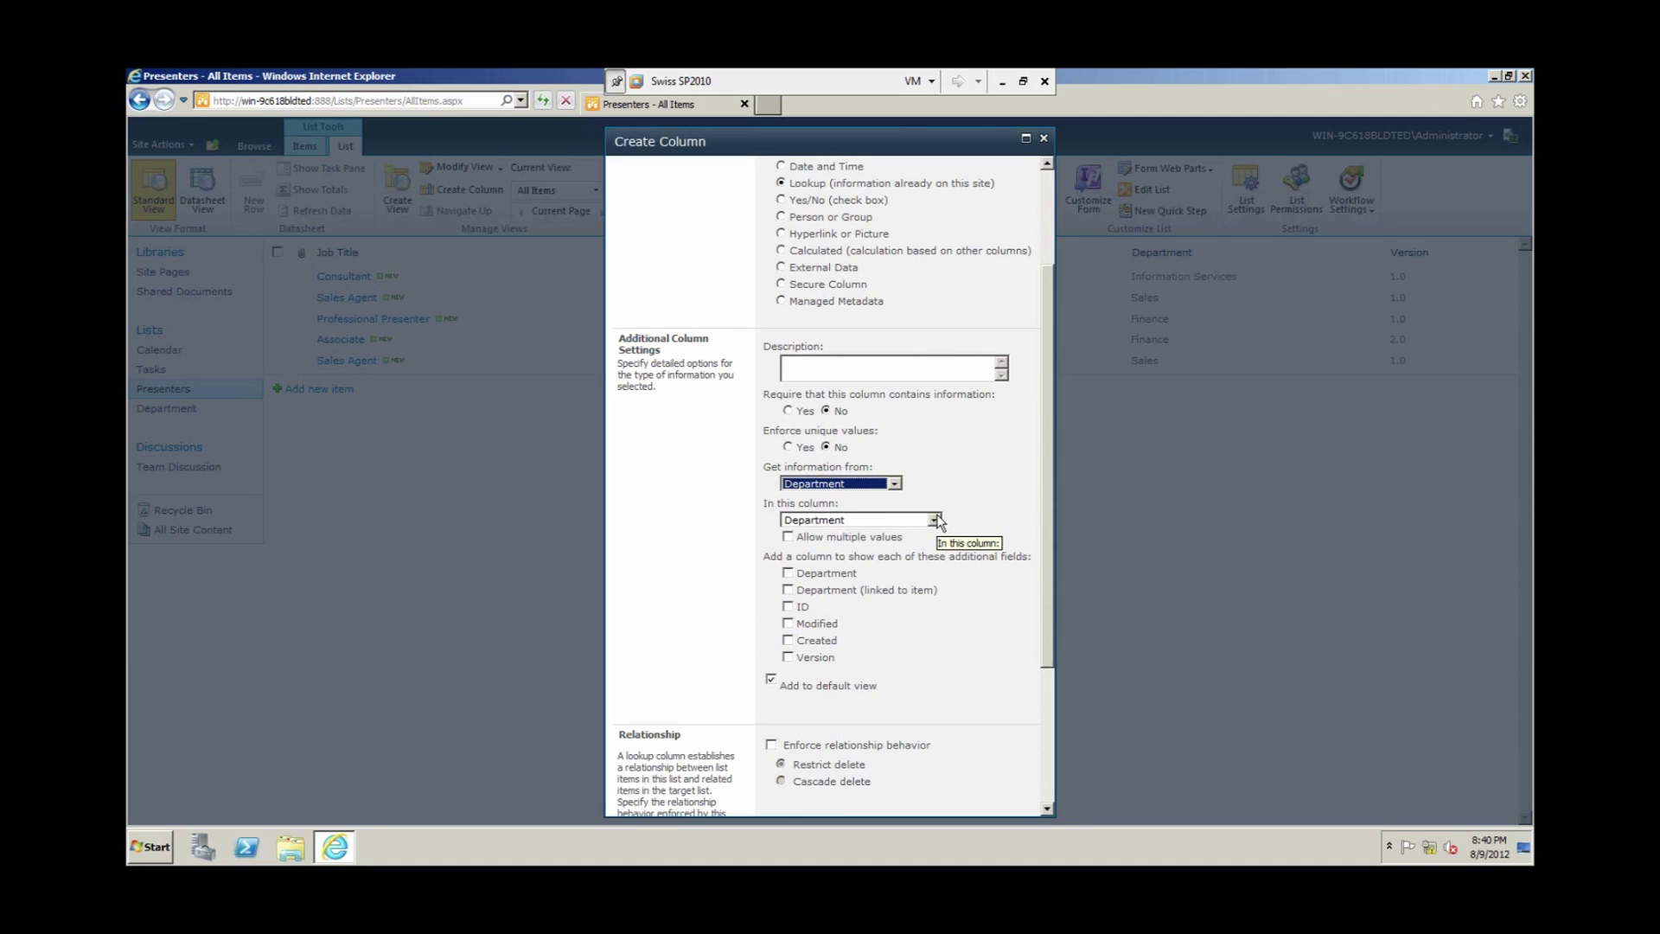
pyautogui.click(934, 519)
pyautogui.click(831, 532)
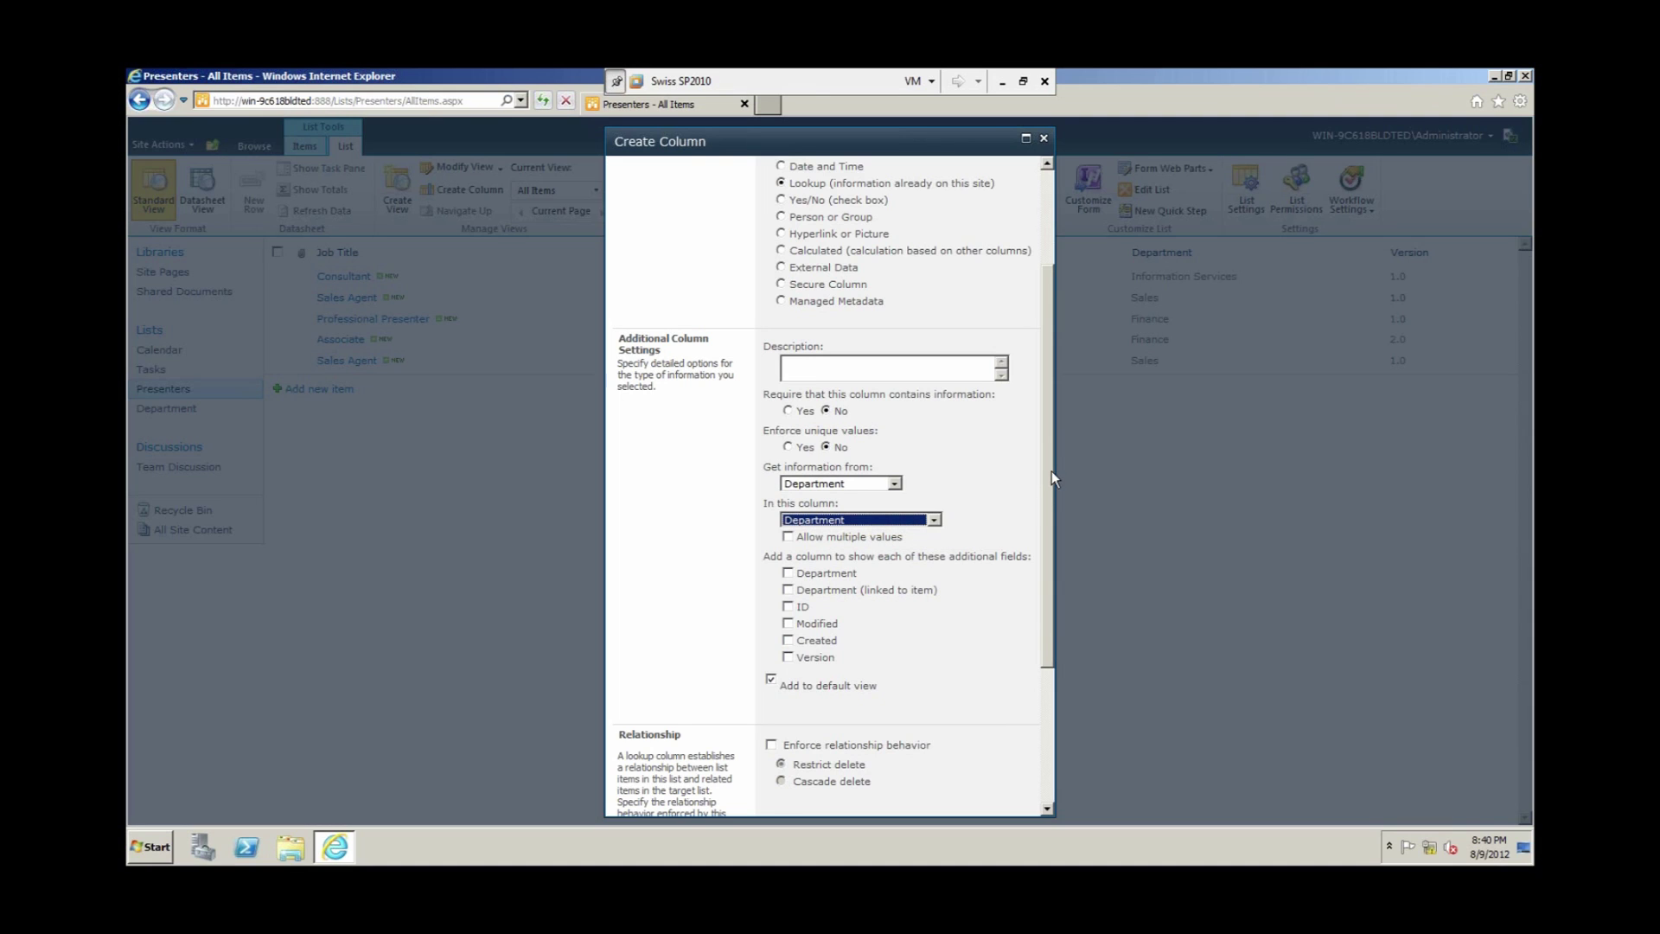
pyautogui.moveTo(1052, 471); pyautogui.dragTo(1054, 522)
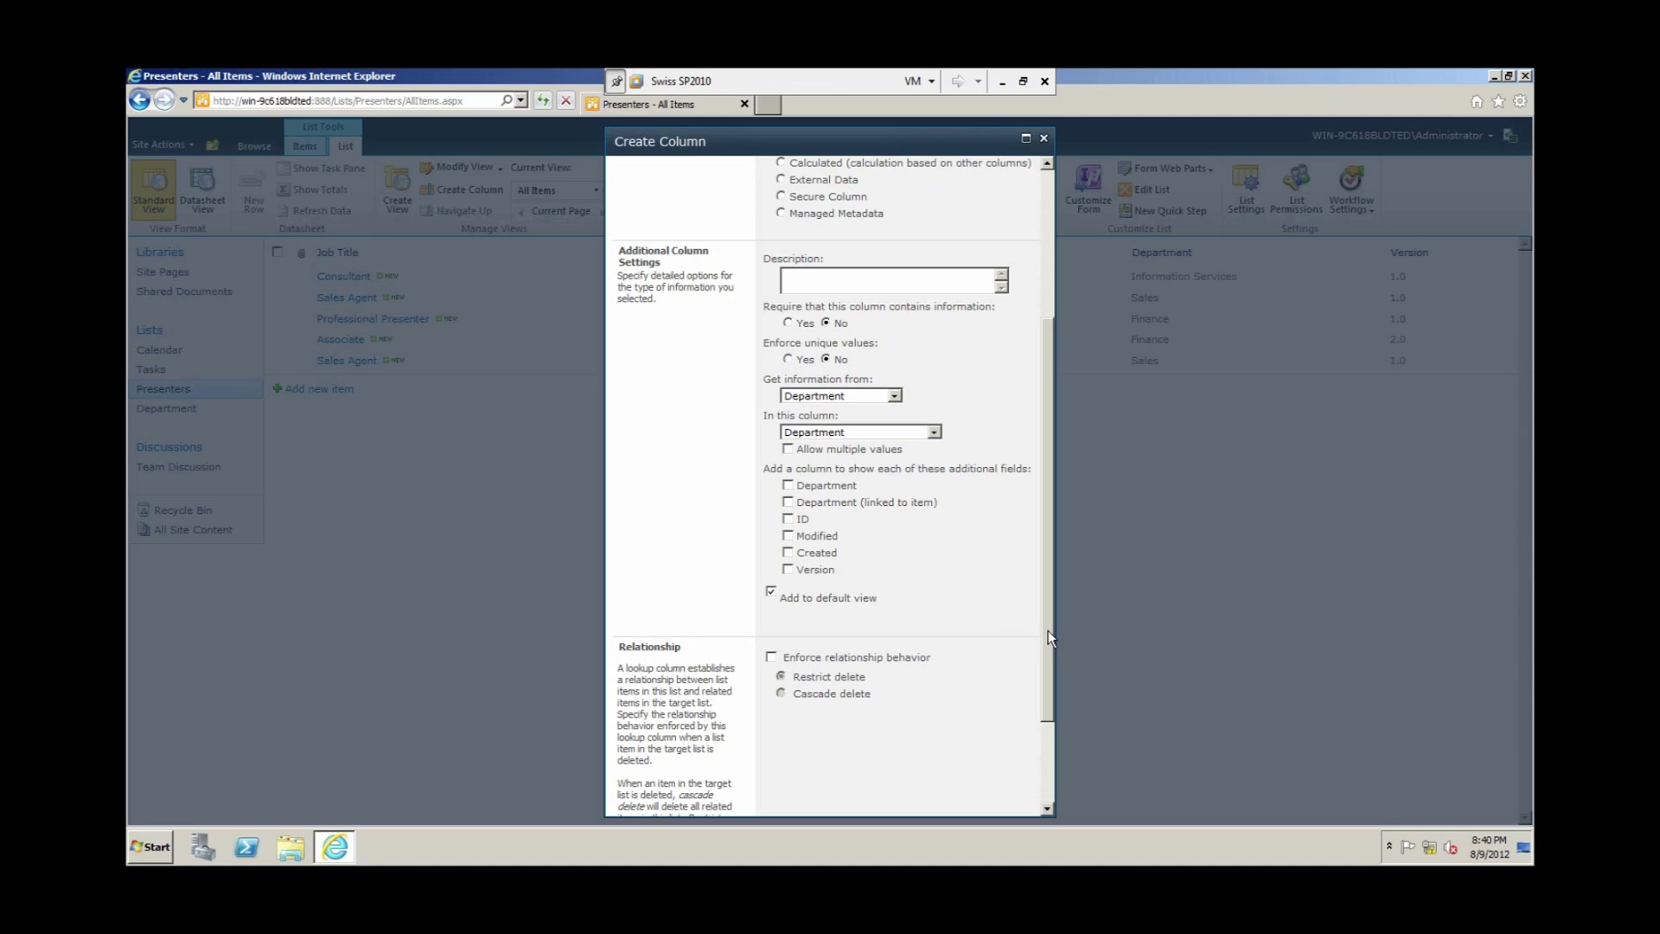
pyautogui.moveTo(1048, 631); pyautogui.dragTo(1049, 727)
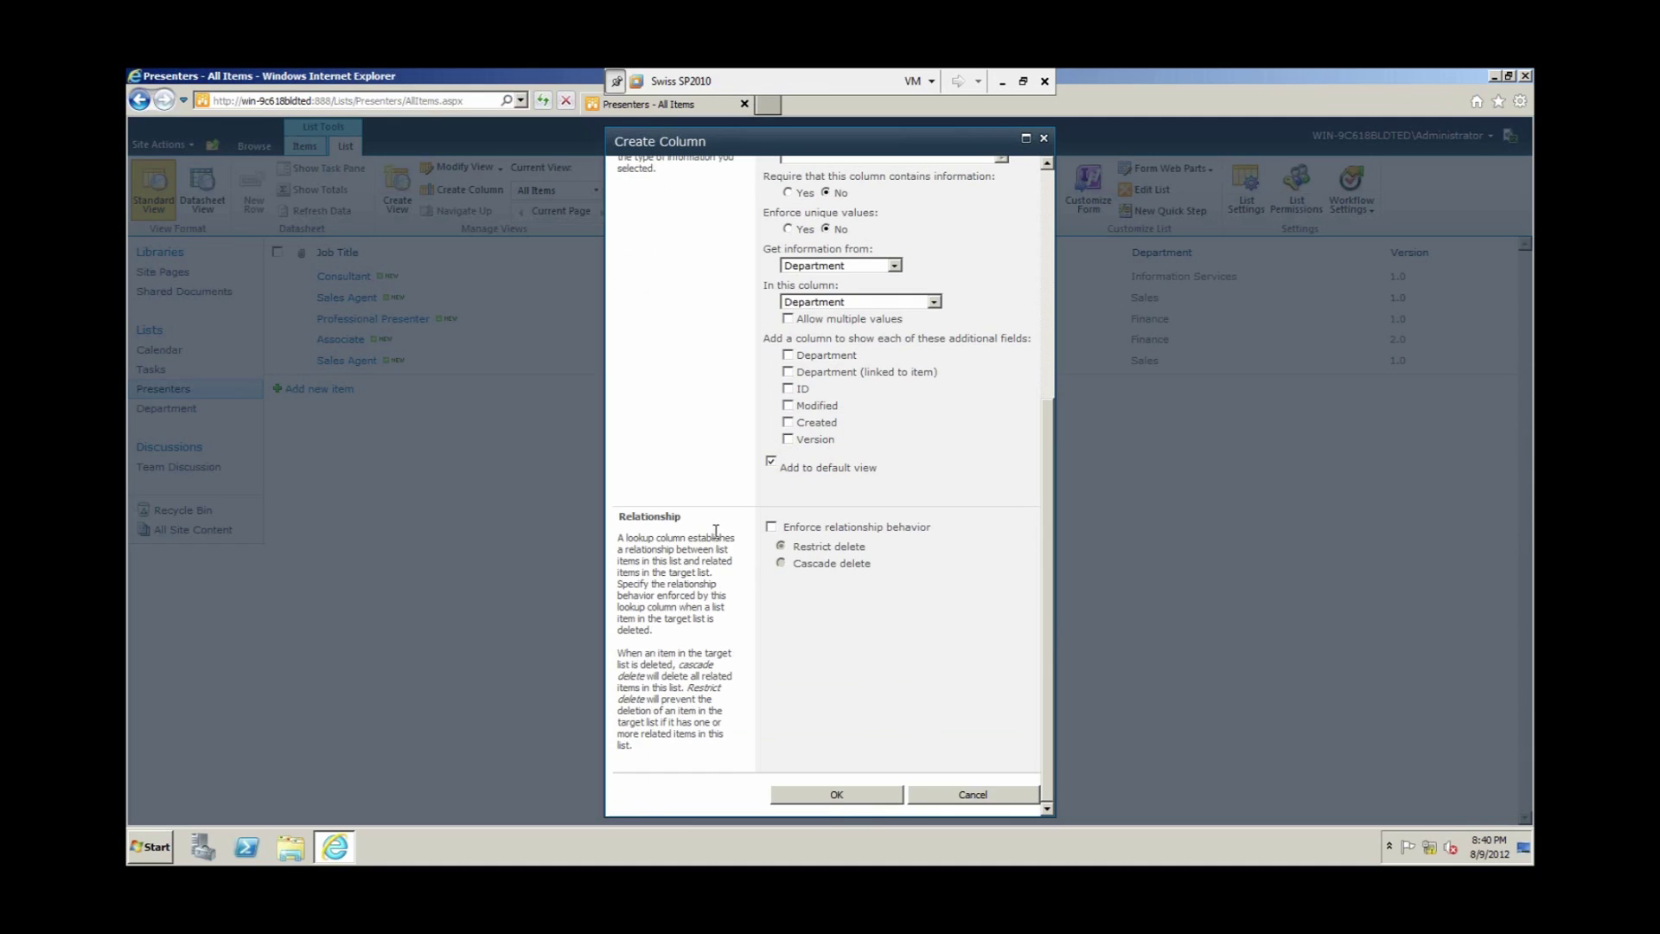
# Step: Enforce relationship behavior with Cascade delete and create the DepartmentLookup column
pyautogui.click(770, 527)
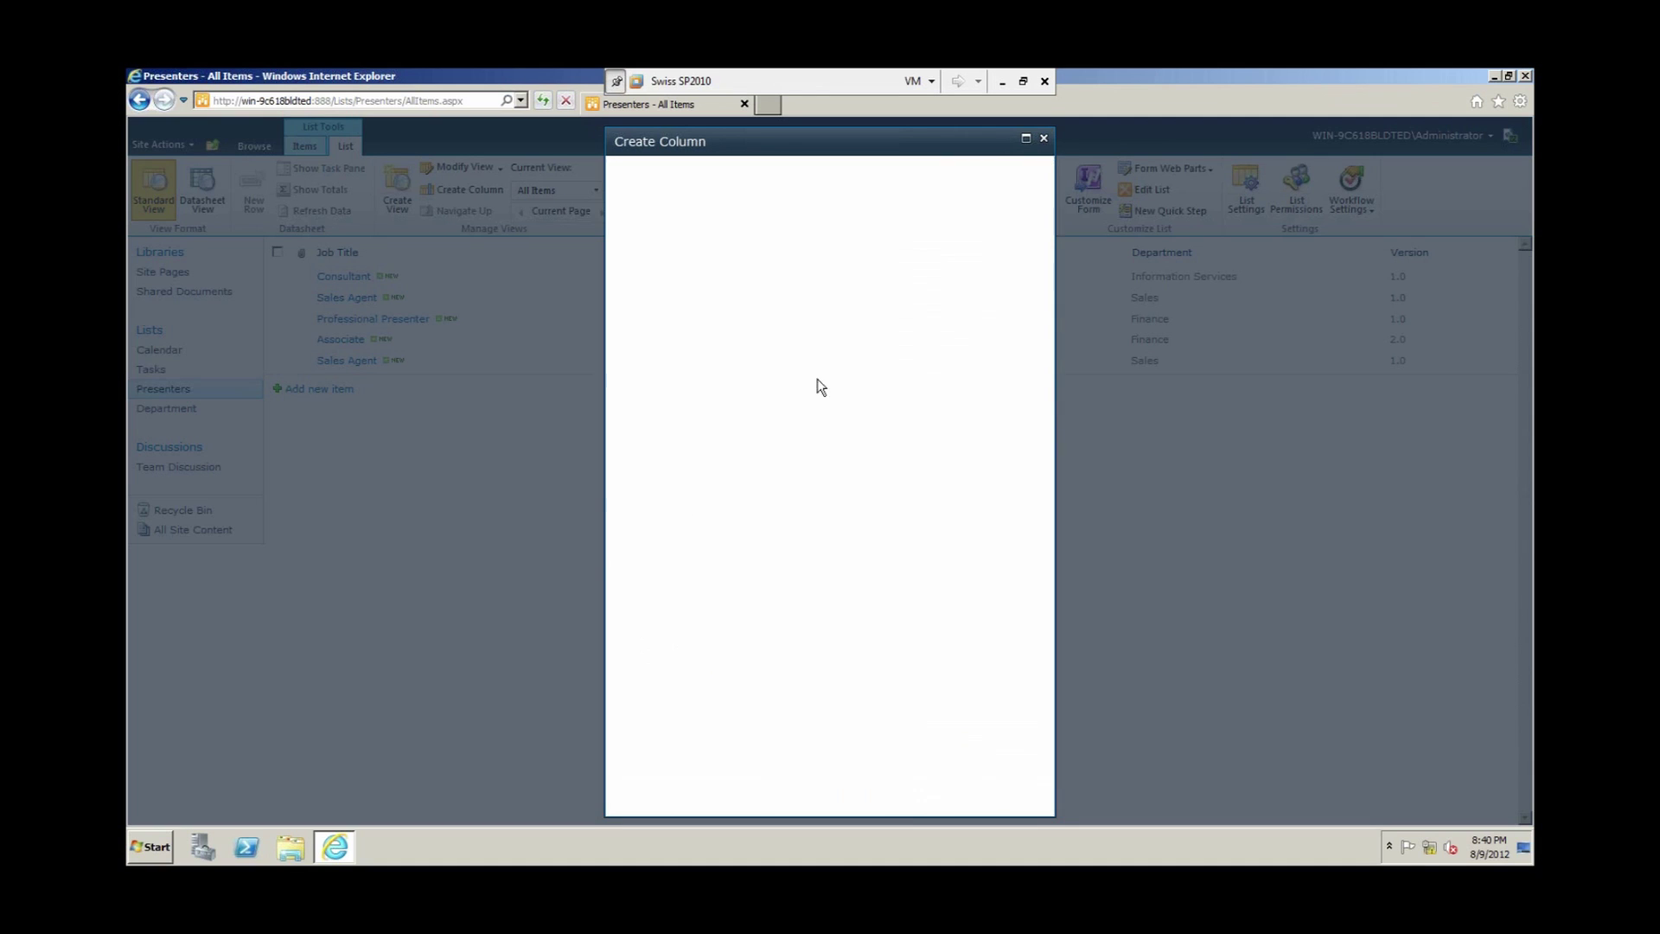
pyautogui.scroll(-3, 944, 545)
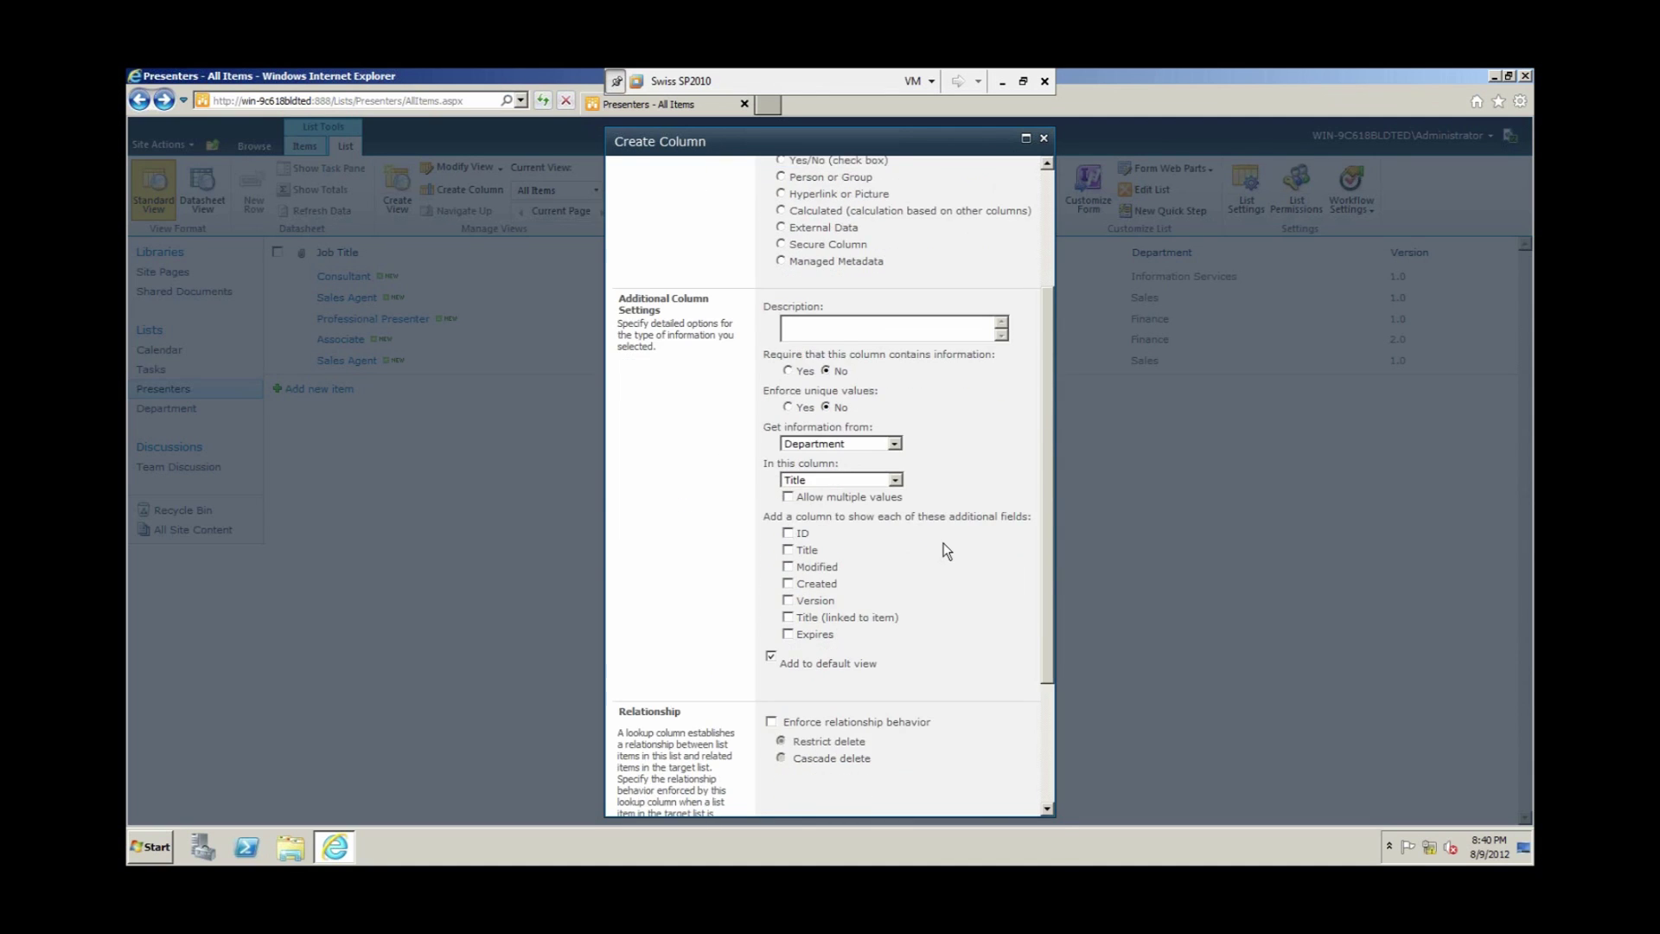
pyautogui.click(771, 526)
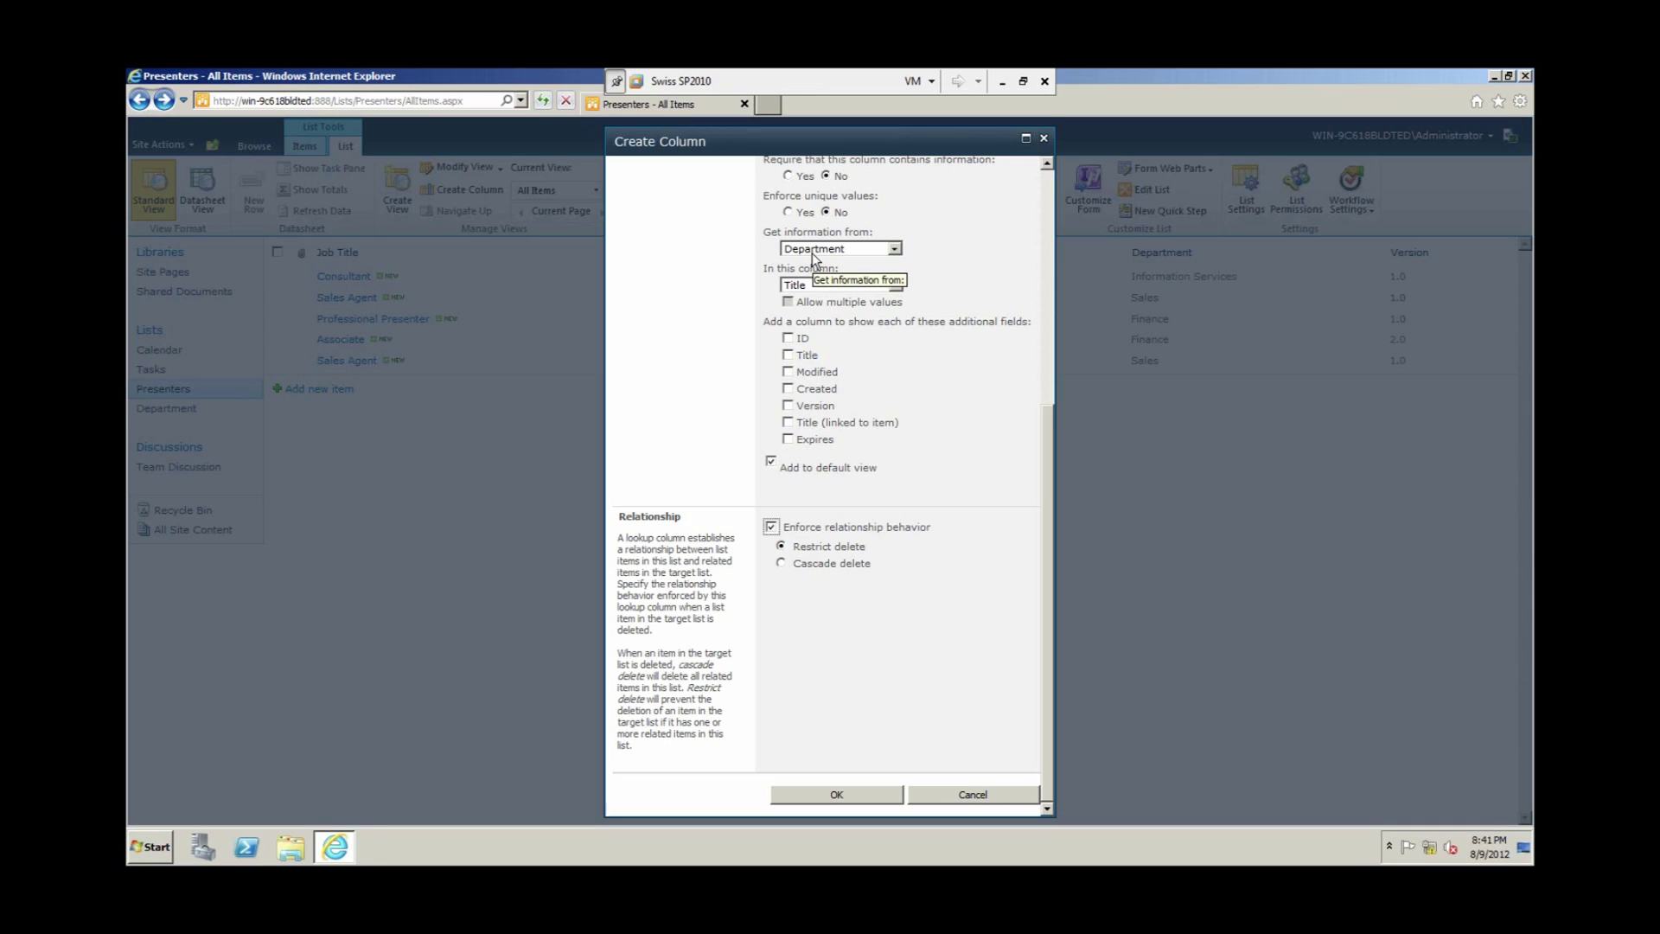
pyautogui.click(784, 565)
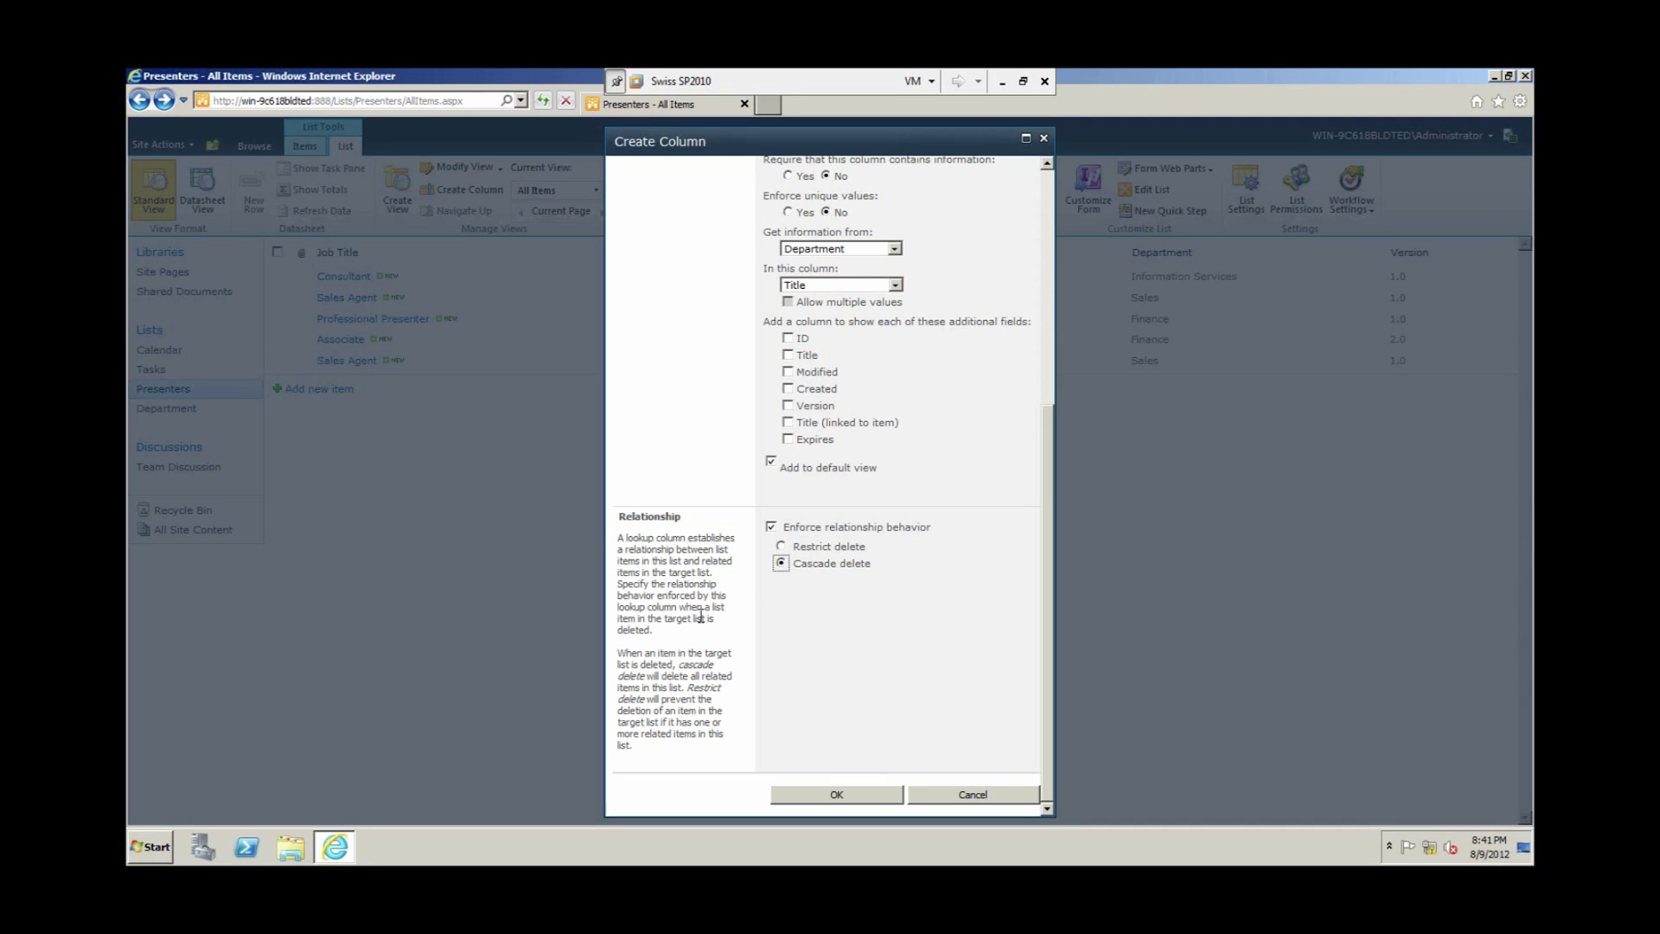
pyautogui.click(781, 546)
pyautogui.click(836, 794)
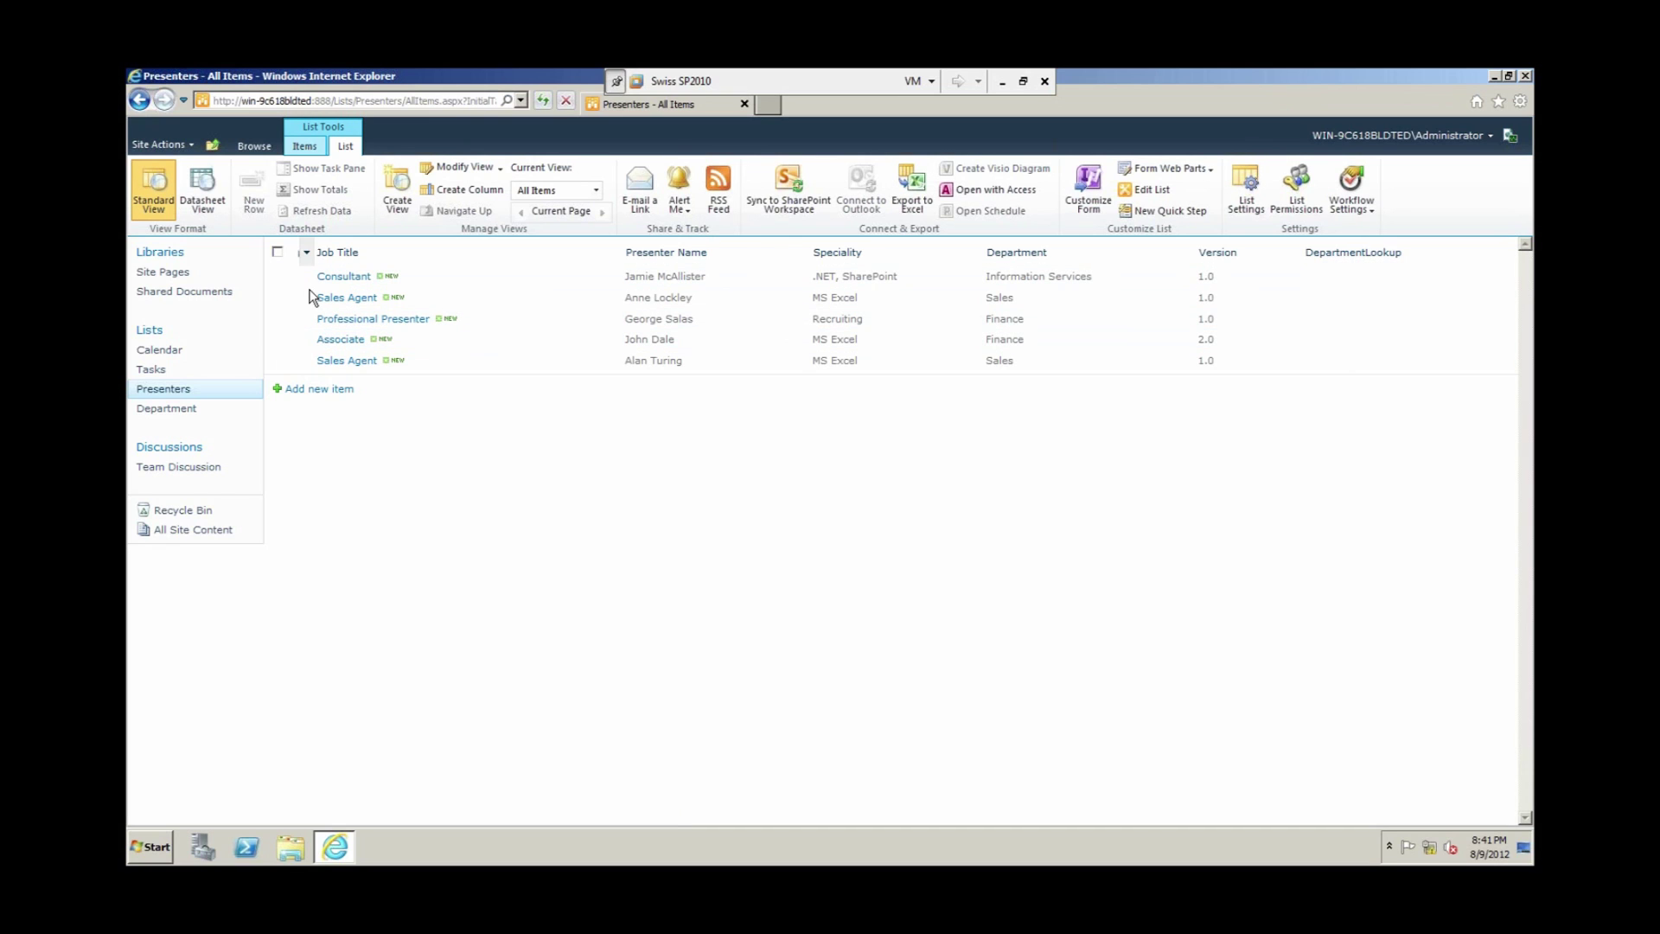
pyautogui.click(334, 391)
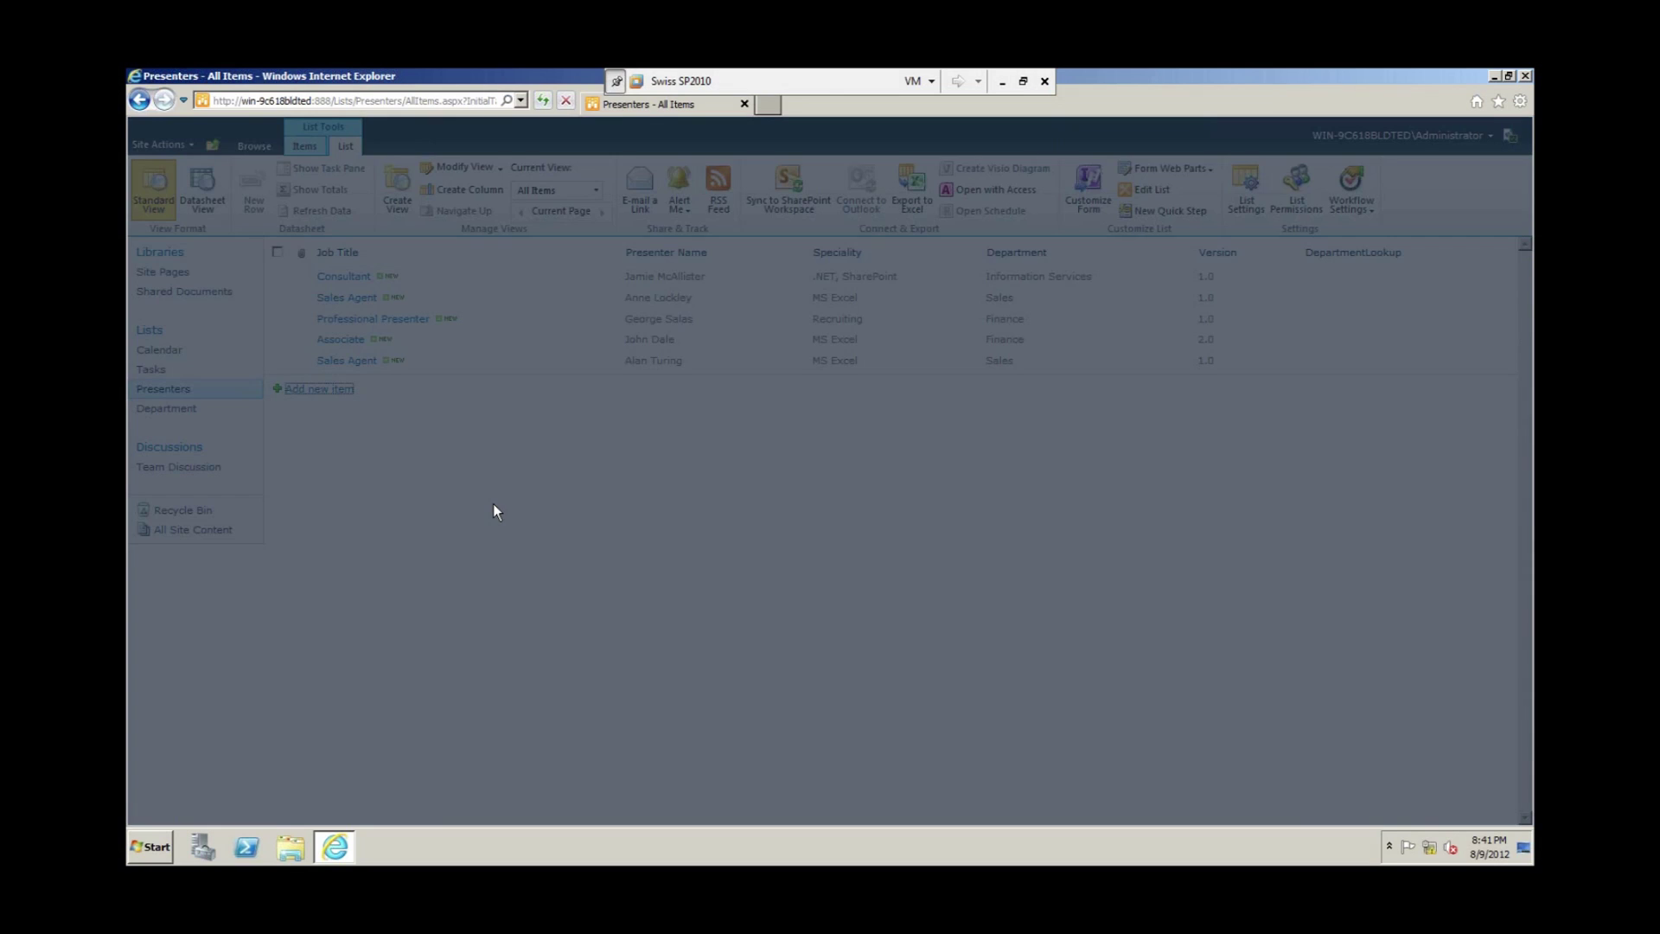
pyautogui.click(815, 605)
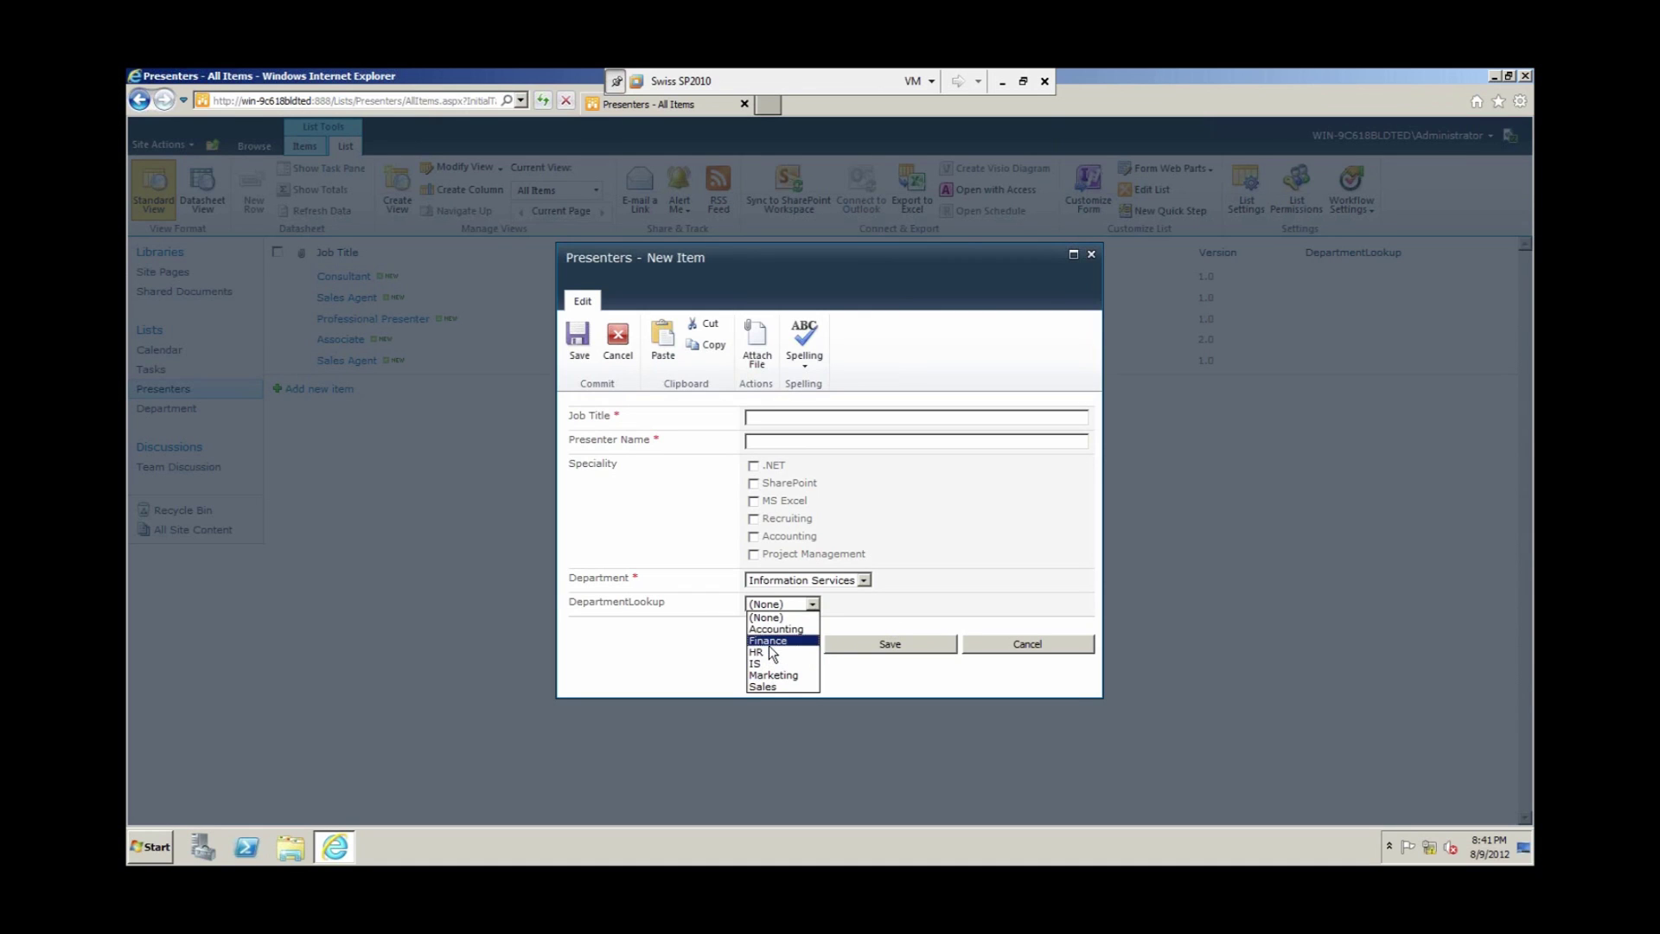
pyautogui.click(768, 642)
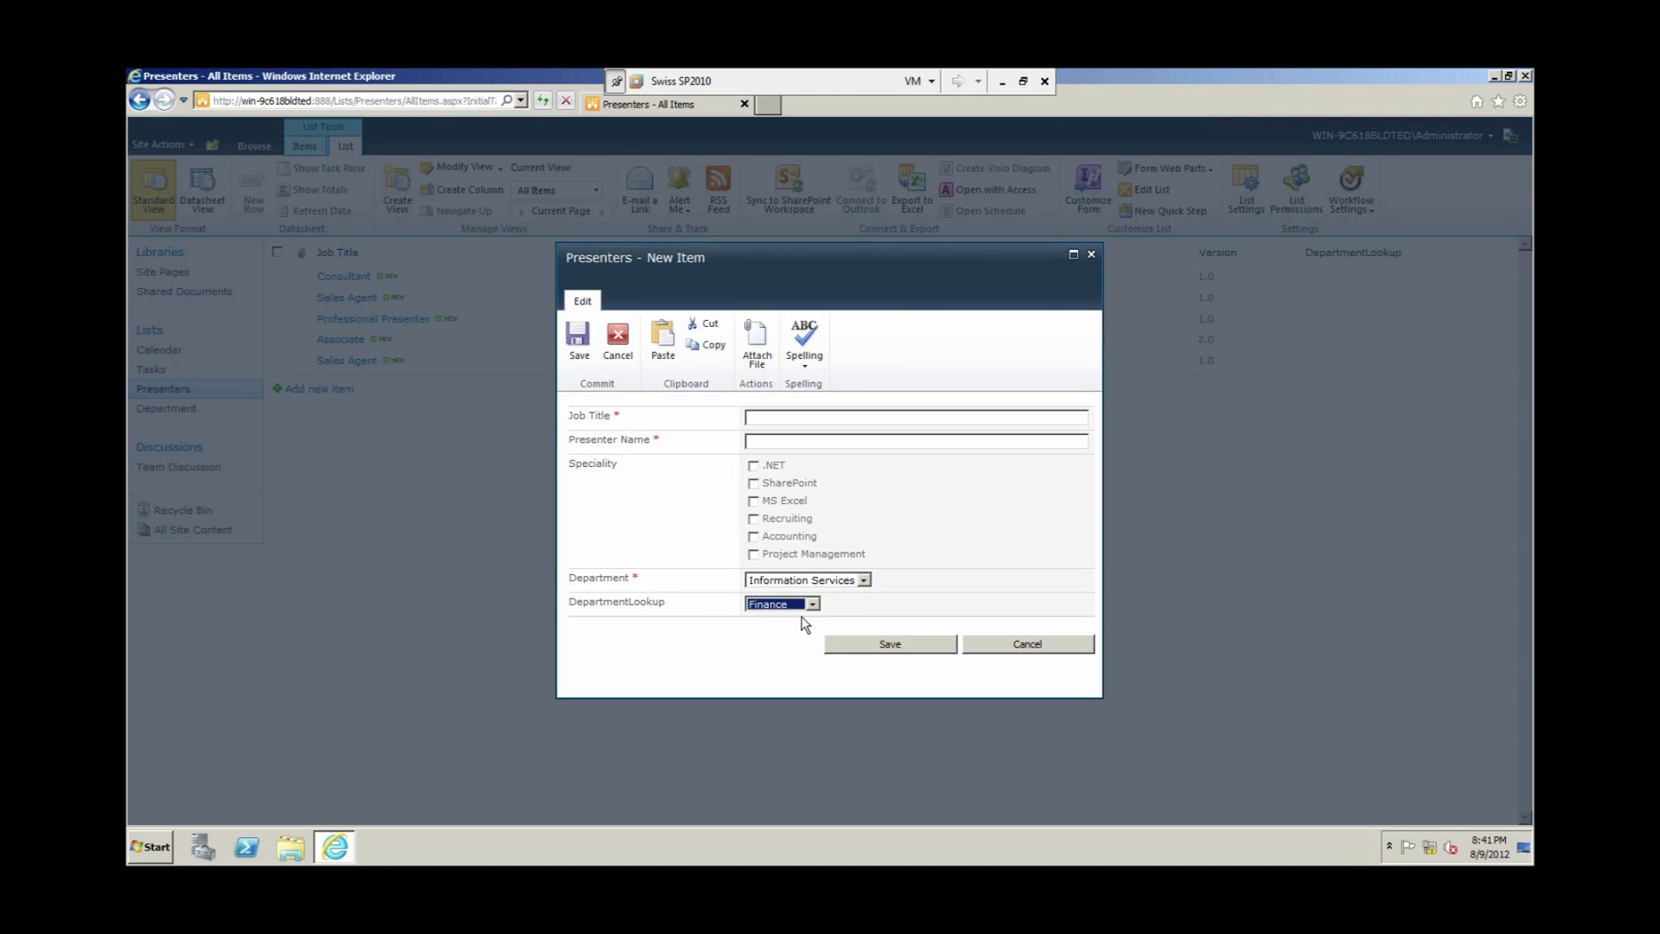
pyautogui.click(1028, 645)
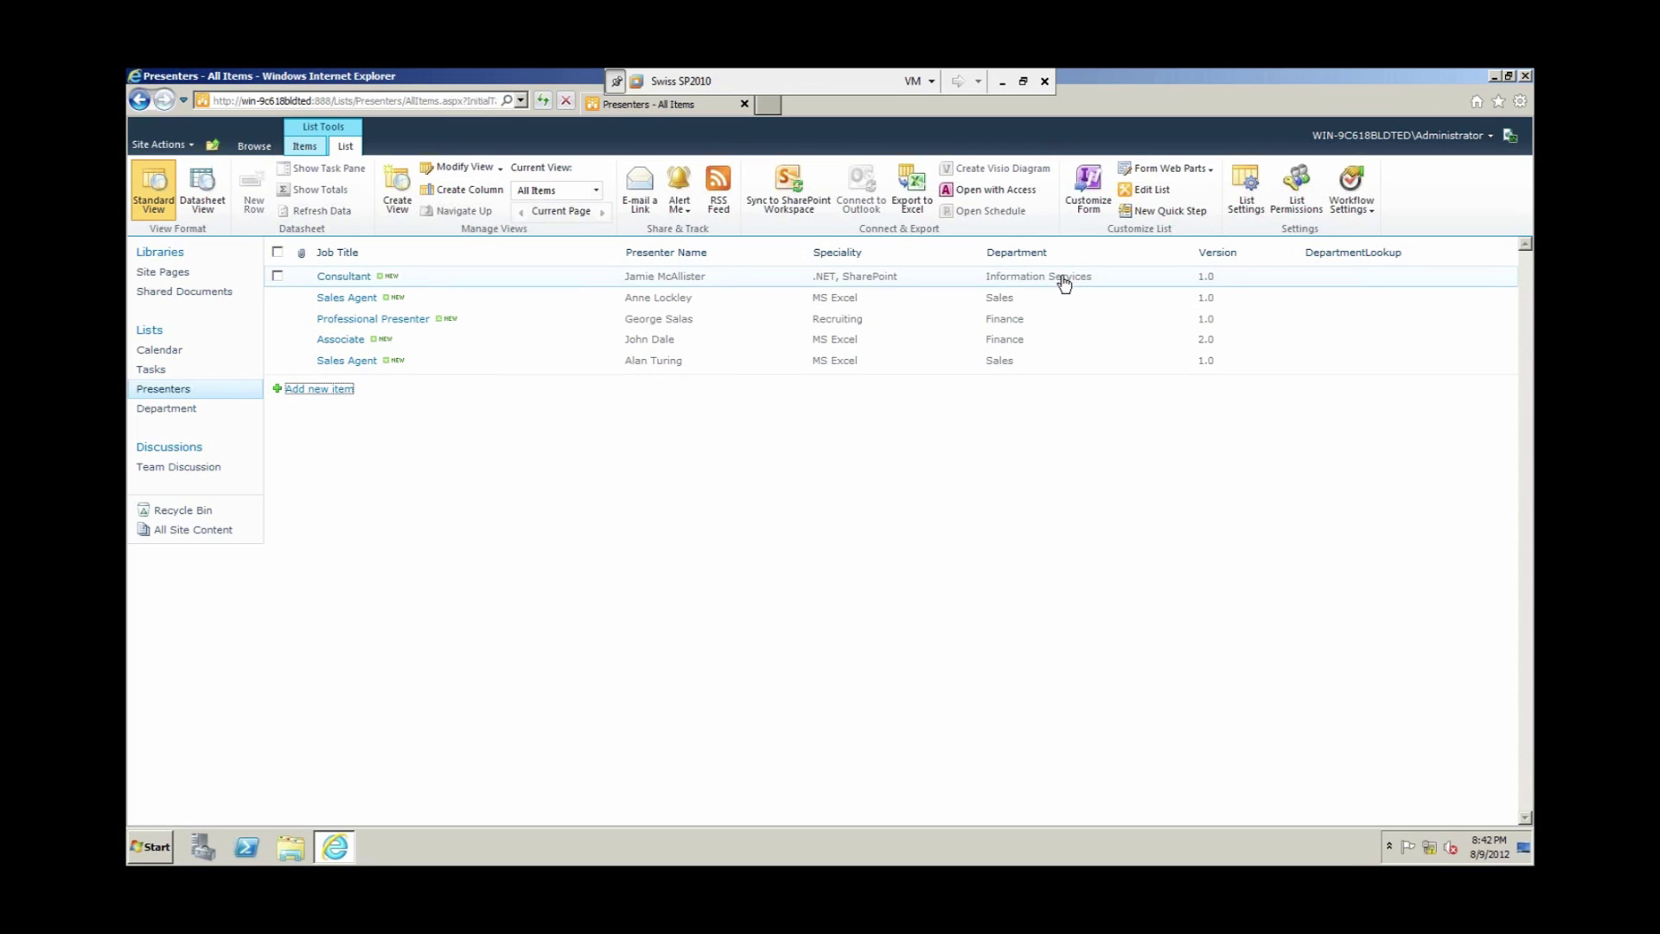
# Step: Return the Presenters list page to the Browse tab view
pyautogui.moveTo(1063, 277); pyautogui.dragTo(1082, 281)
pyautogui.click(1072, 278)
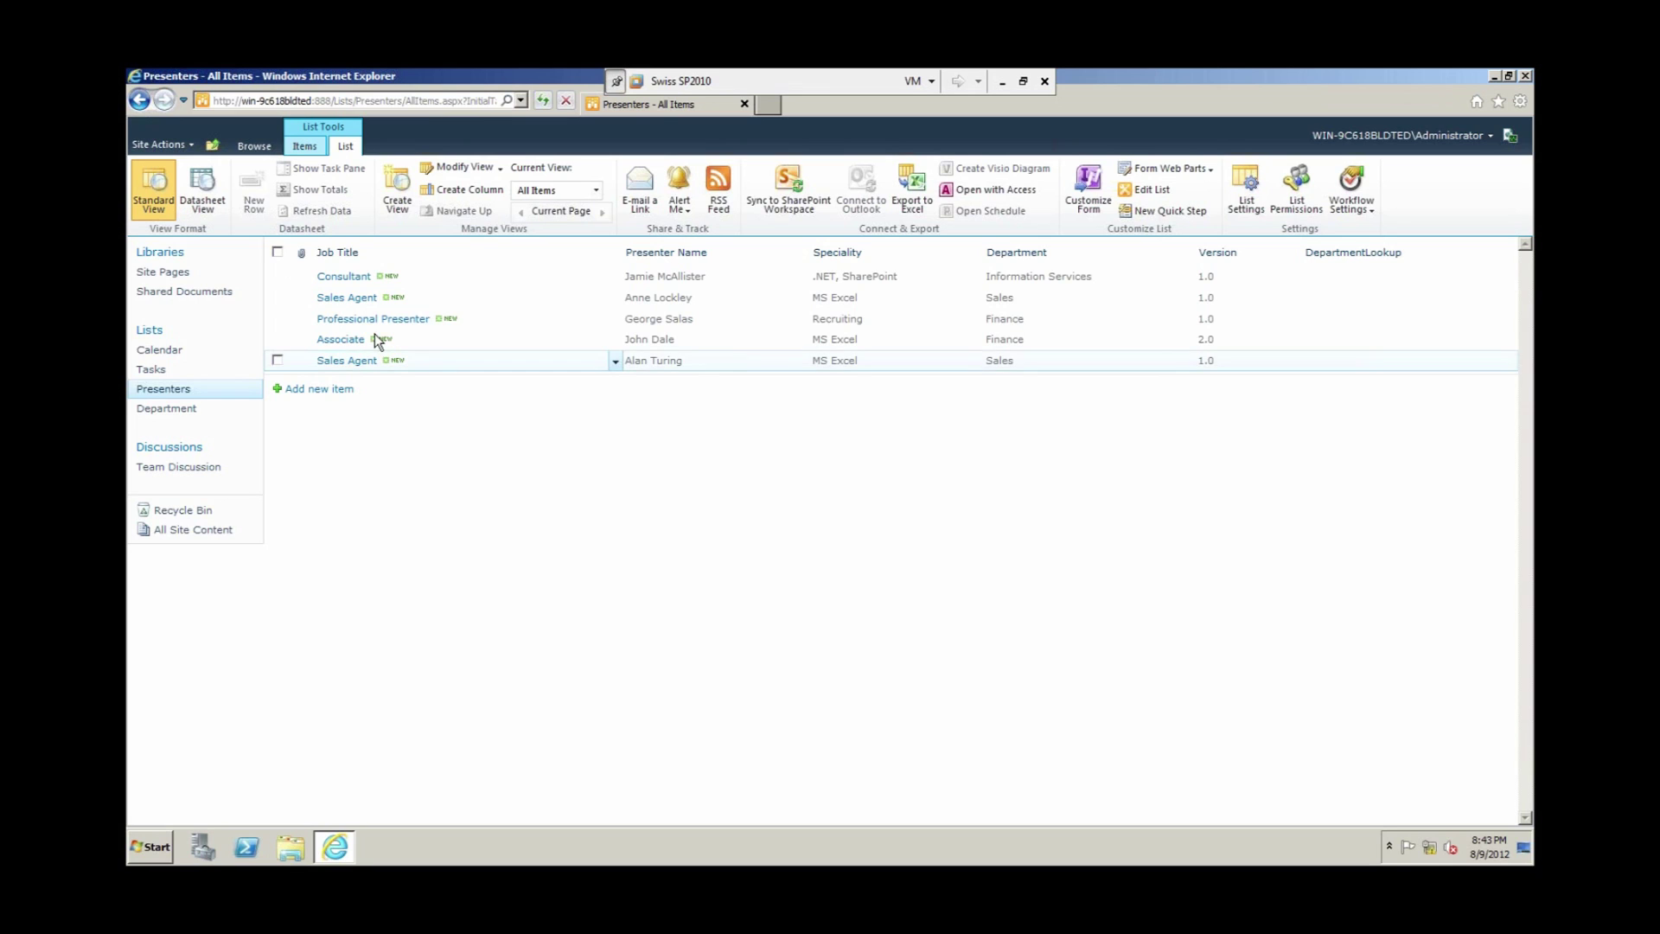
pyautogui.click(265, 156)
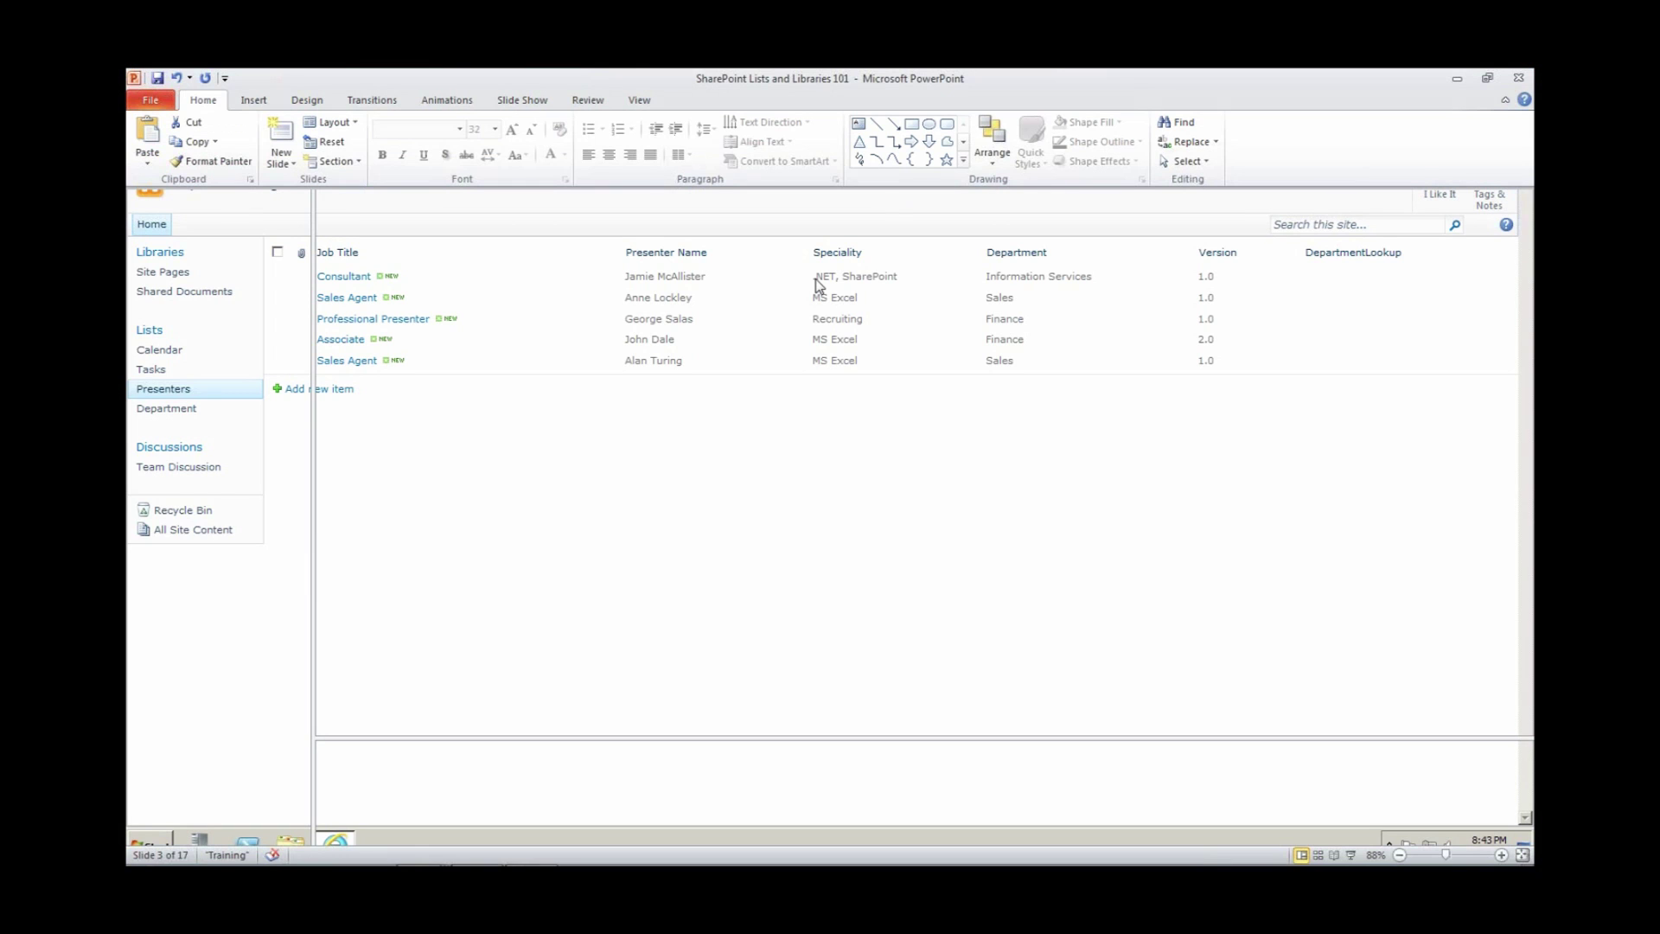
# Step: Present the Lists slide full screen, end the show, and switch to the SwissSP2010 VM
pyautogui.press('pagedown')
pyautogui.hotkey('shift', 'F5')
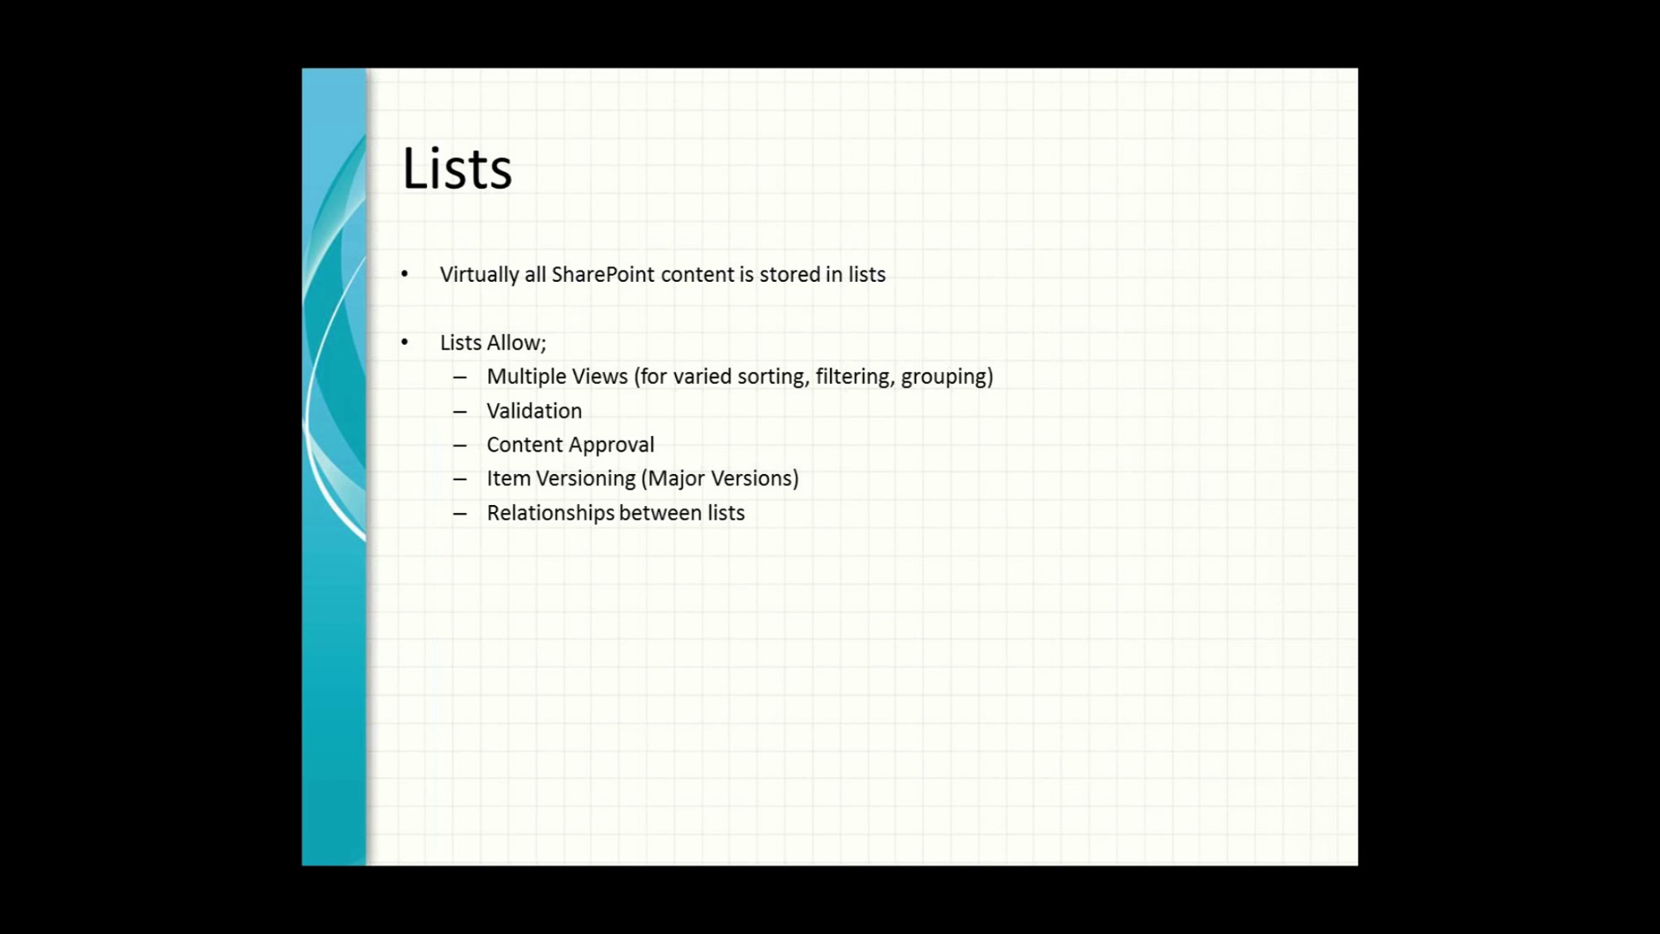
pyautogui.press('Escape')
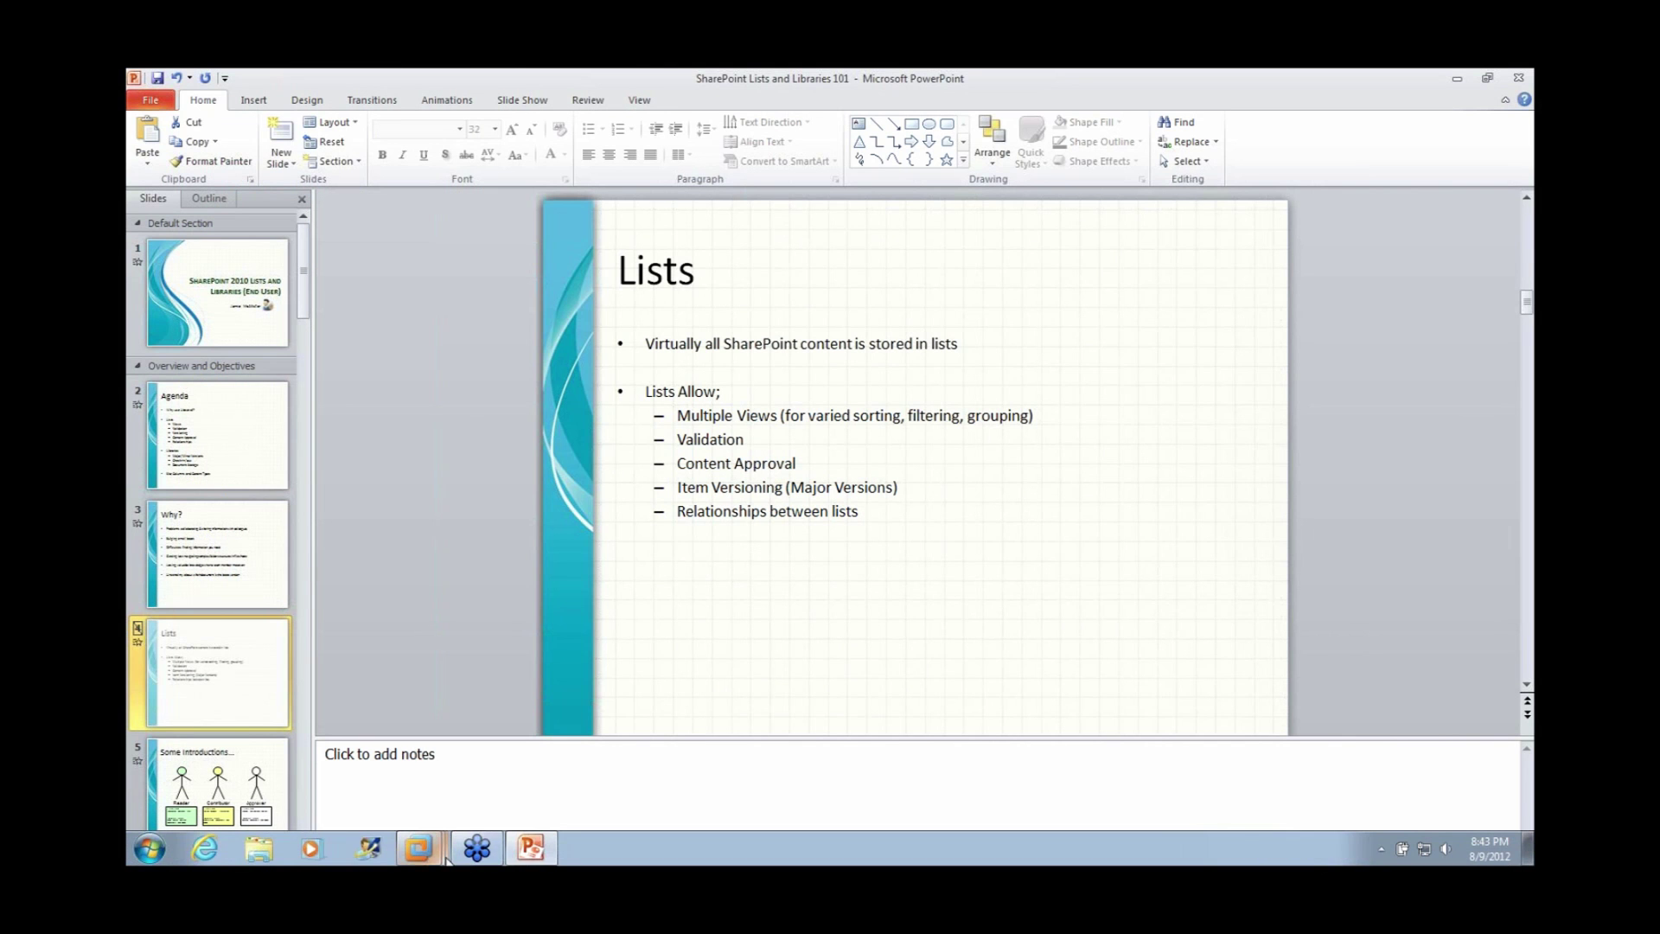
pyautogui.click(419, 849)
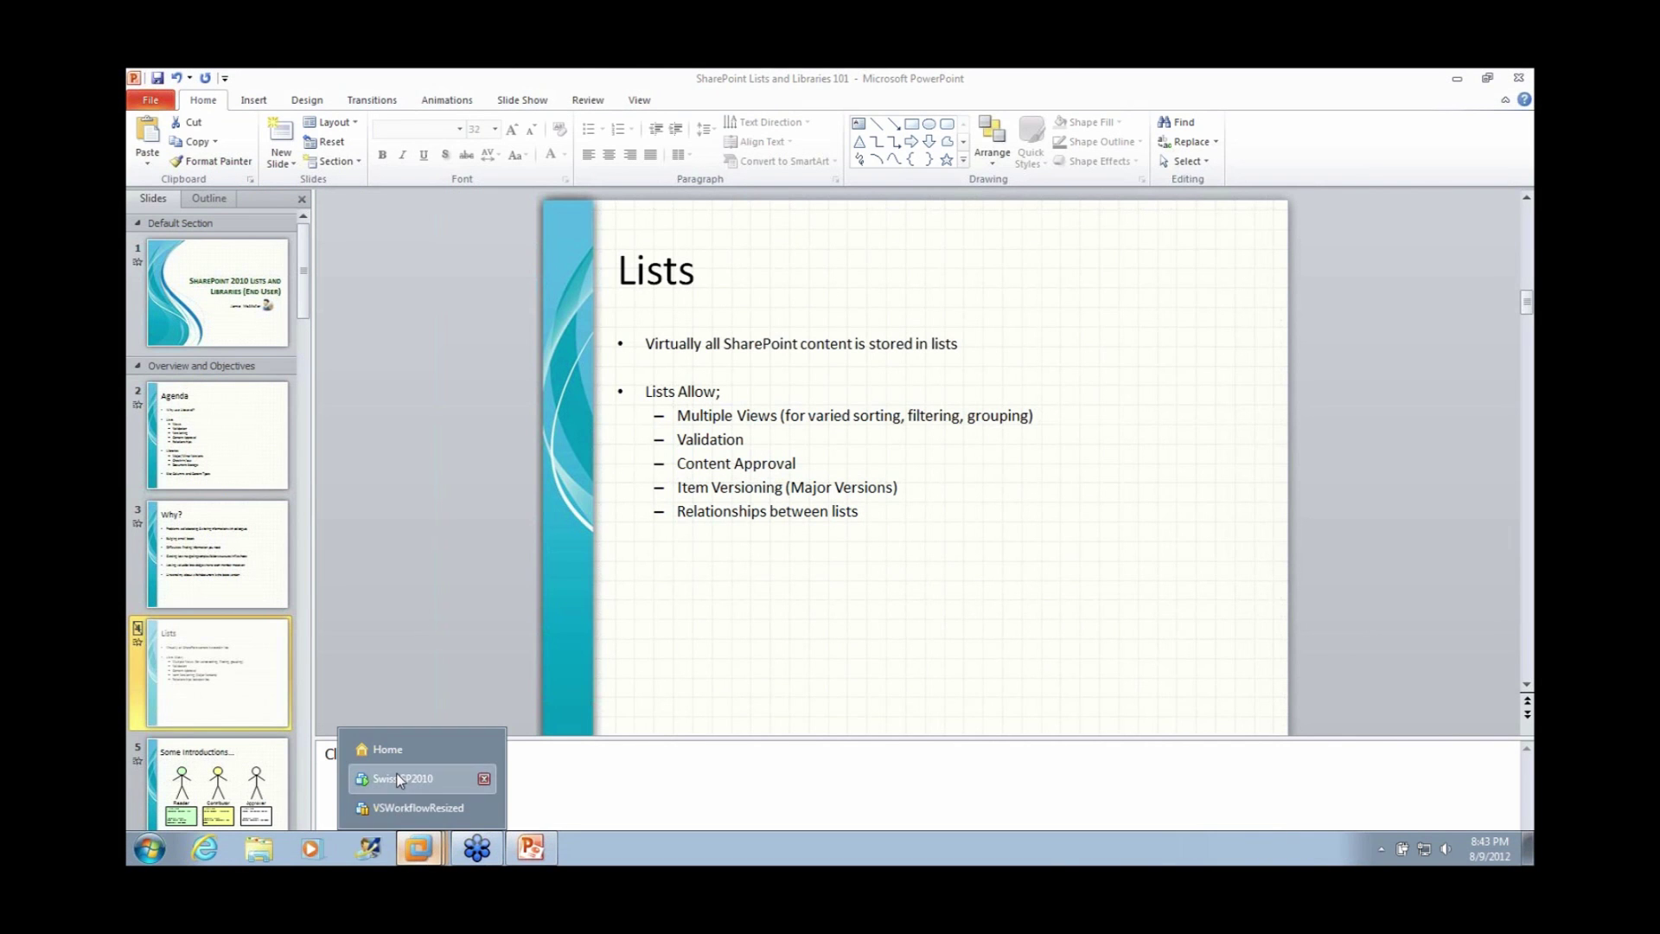
pyautogui.click(400, 778)
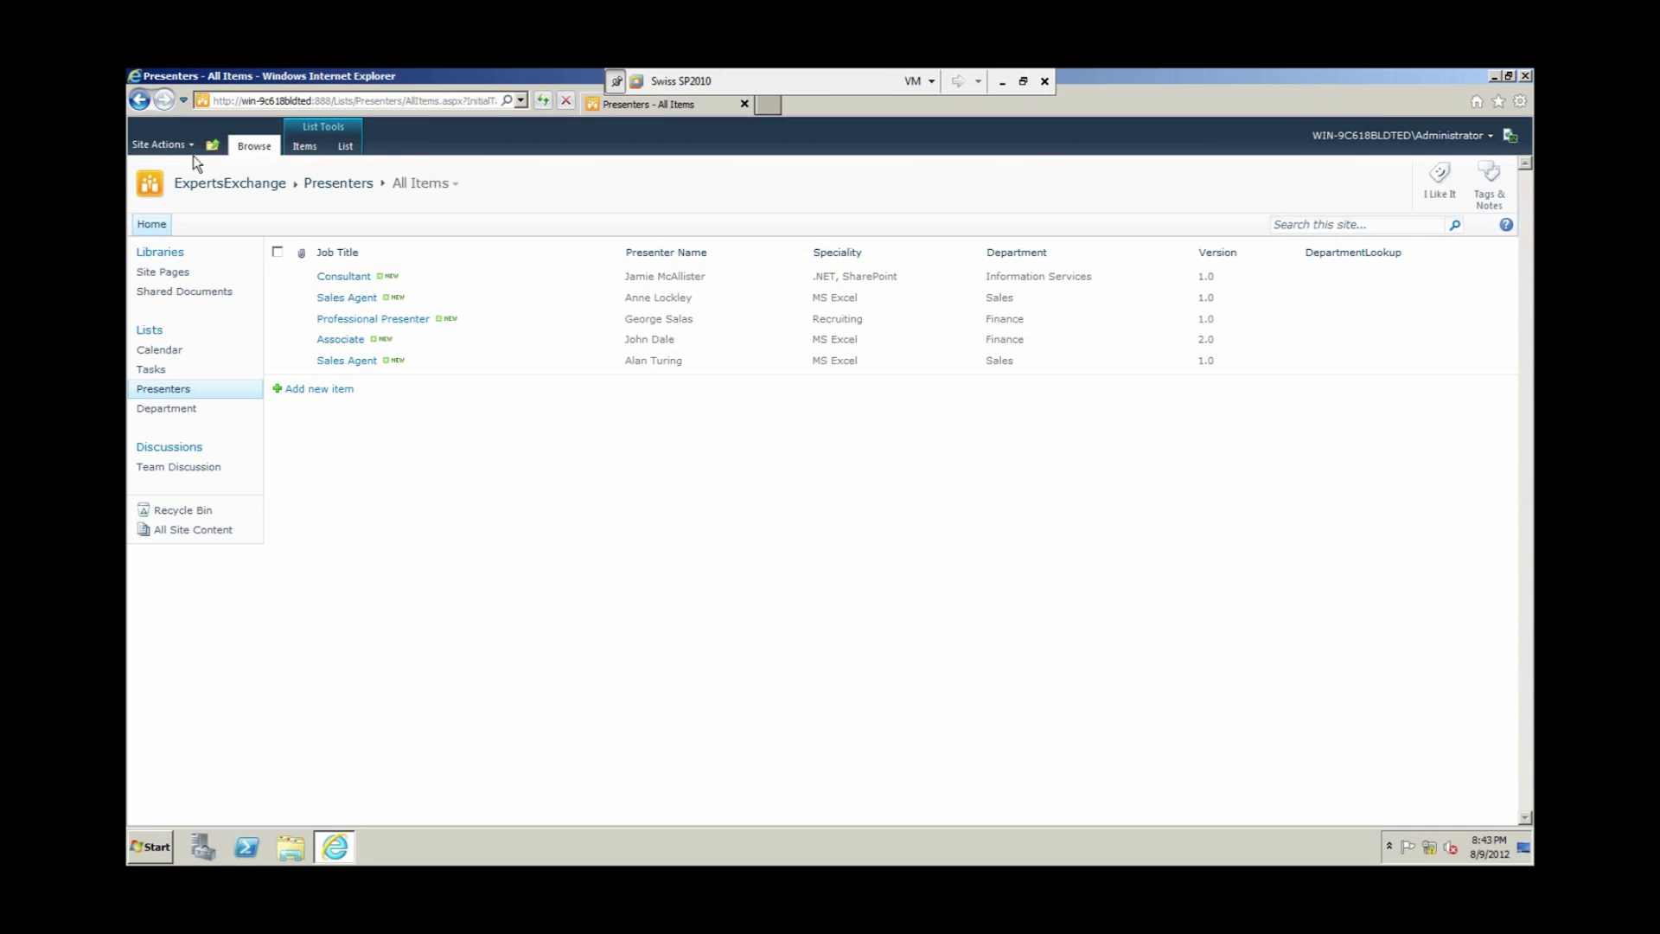
# Step: Navigate from the site home through Libraries to the Shared Documents library
pyautogui.click(230, 183)
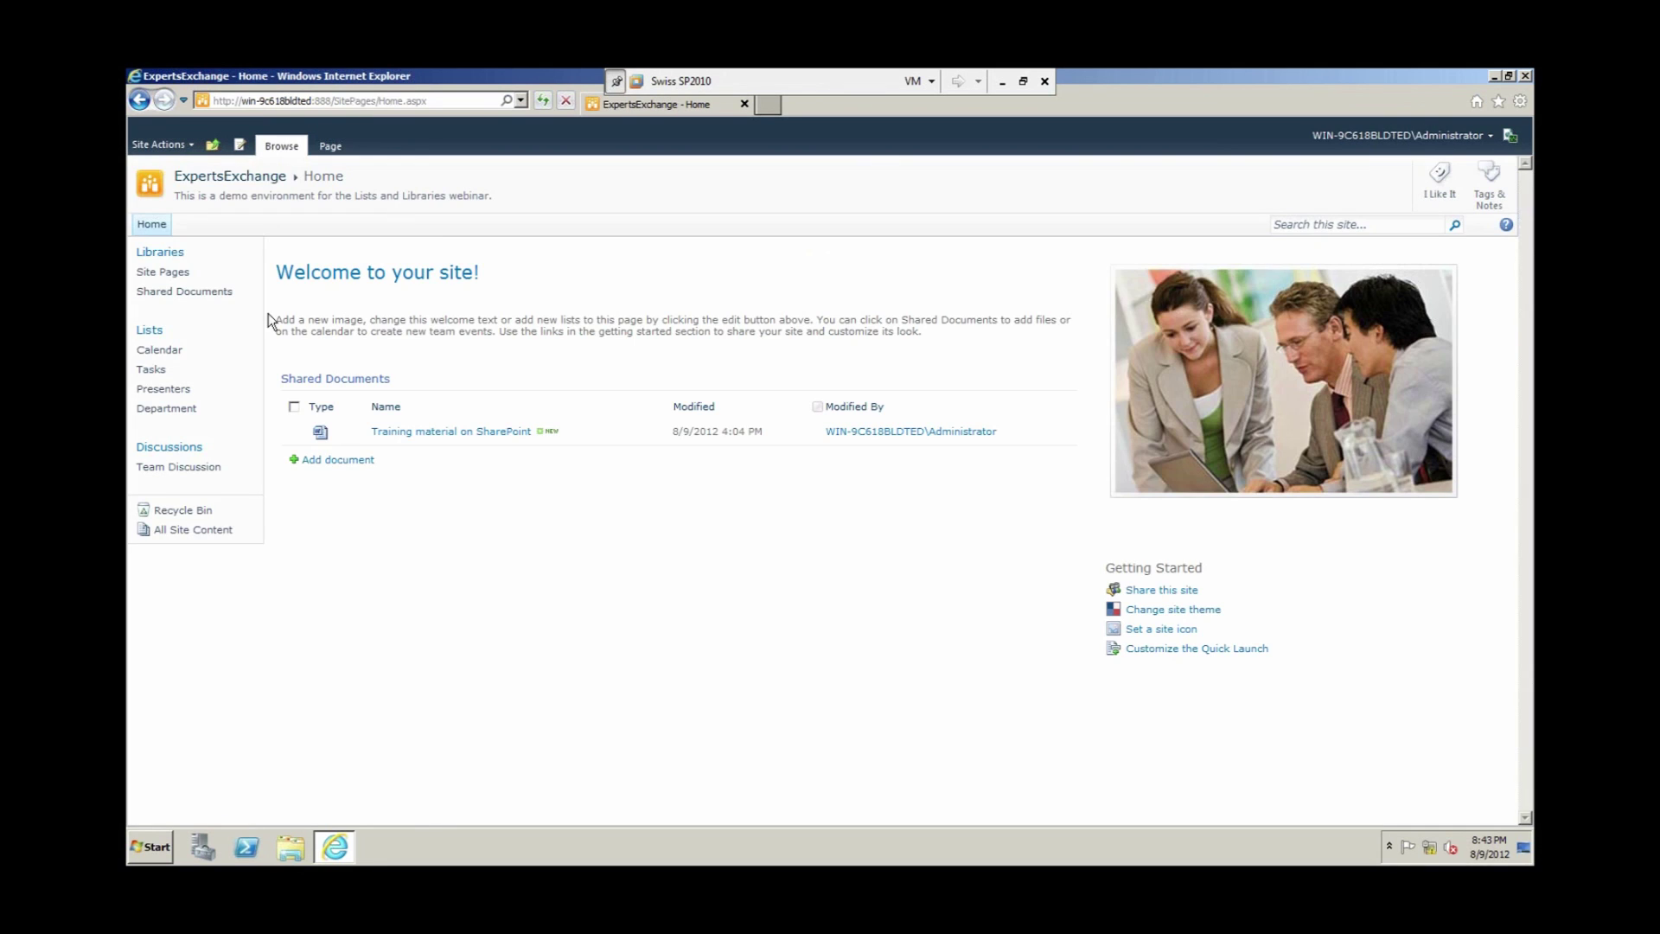
pyautogui.click(164, 255)
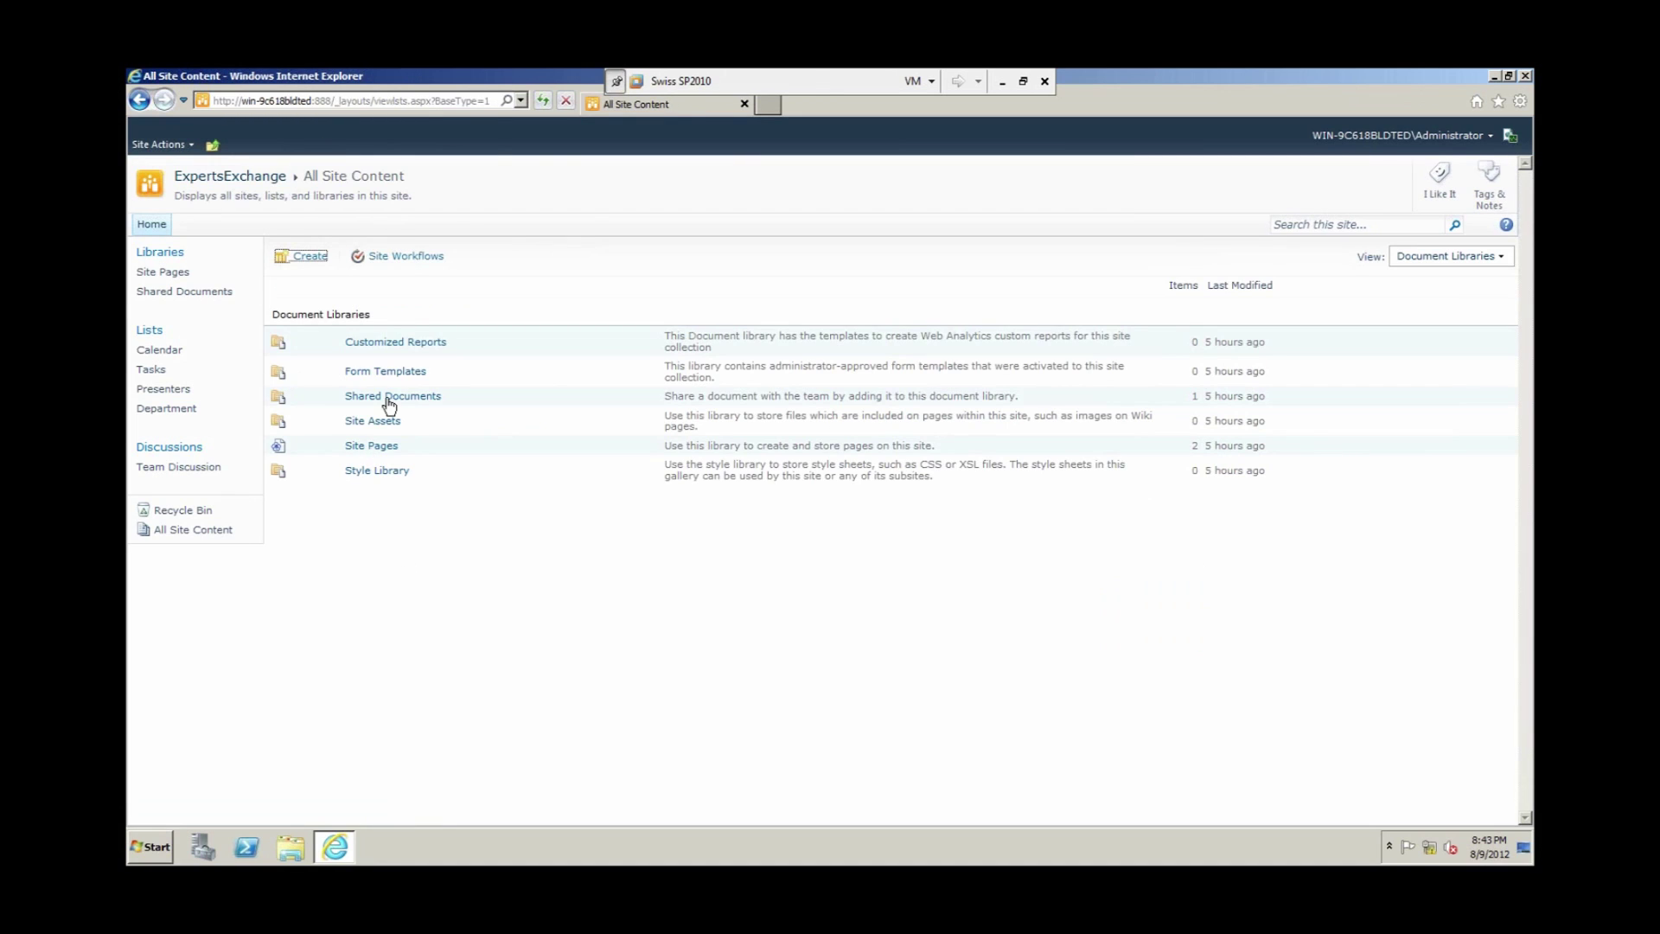
pyautogui.click(386, 402)
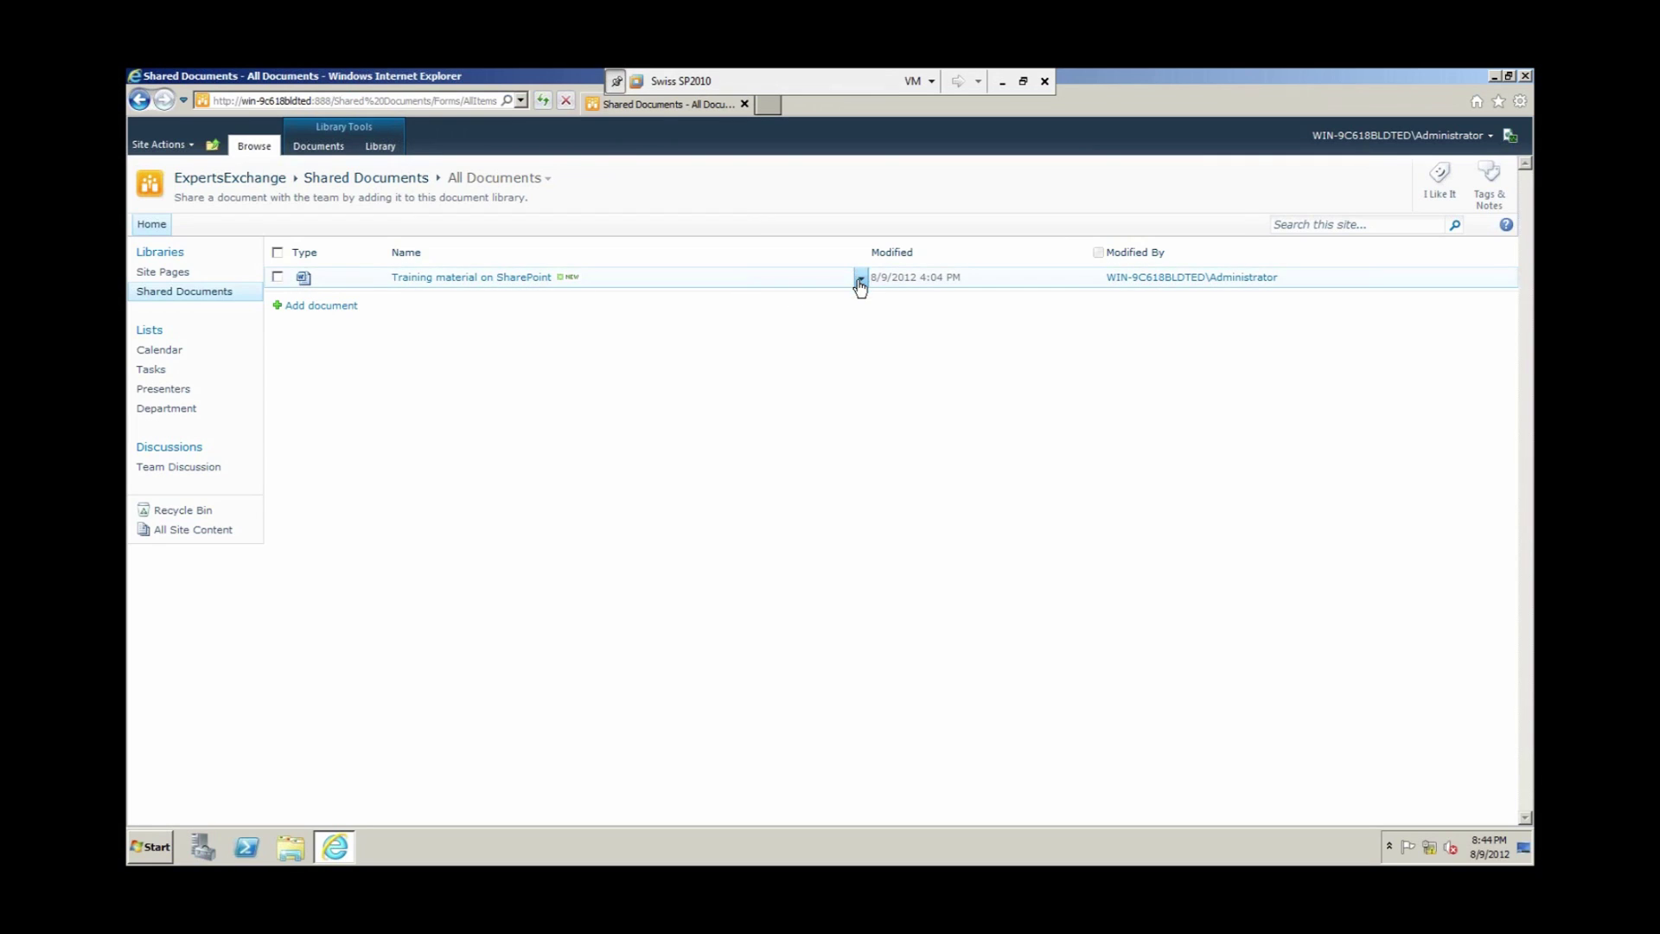
# Step: View the training document's action menu, dismiss it, and go back to PowerPoint
pyautogui.click(860, 280)
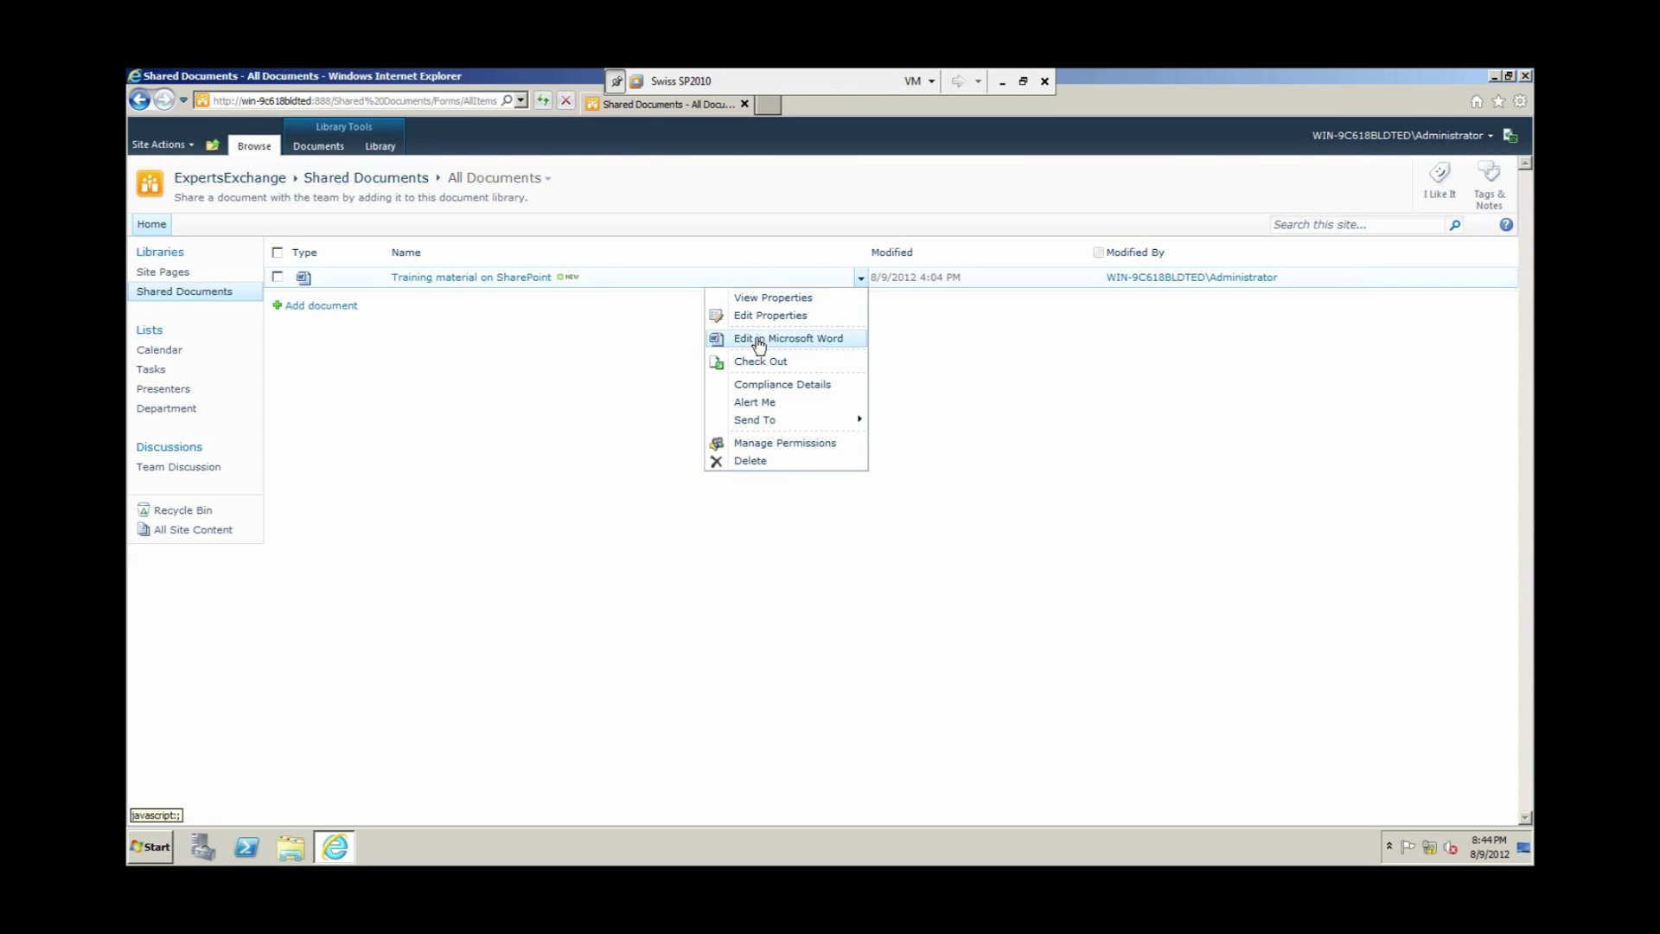
pyautogui.click(606, 363)
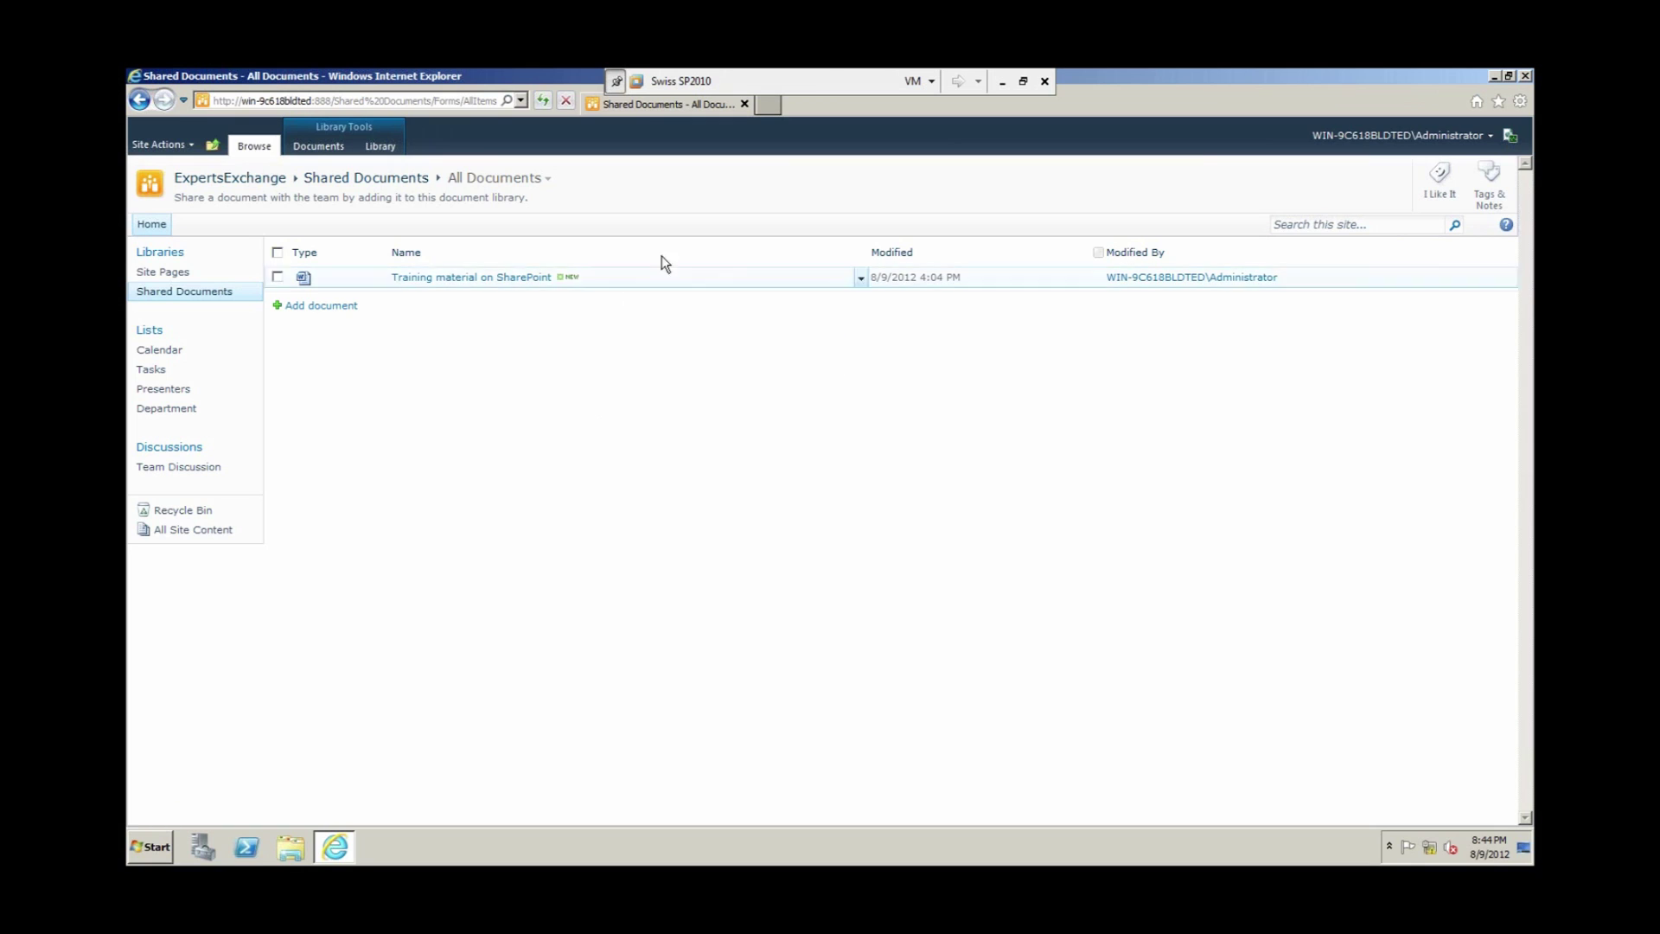
pyautogui.click(1003, 83)
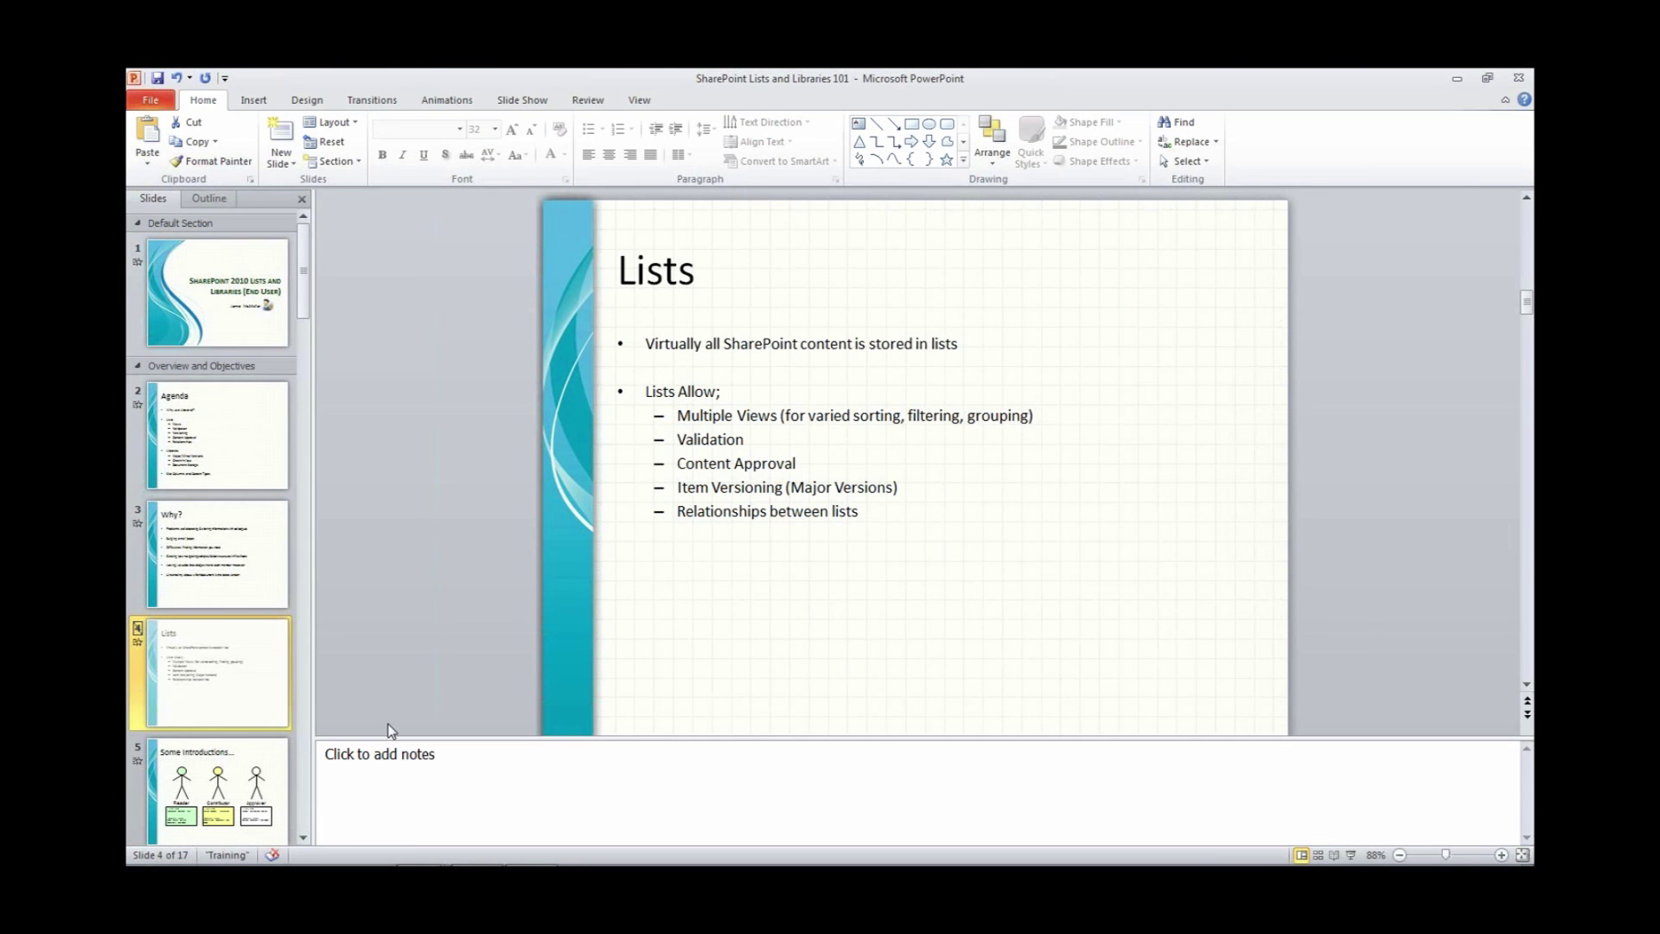
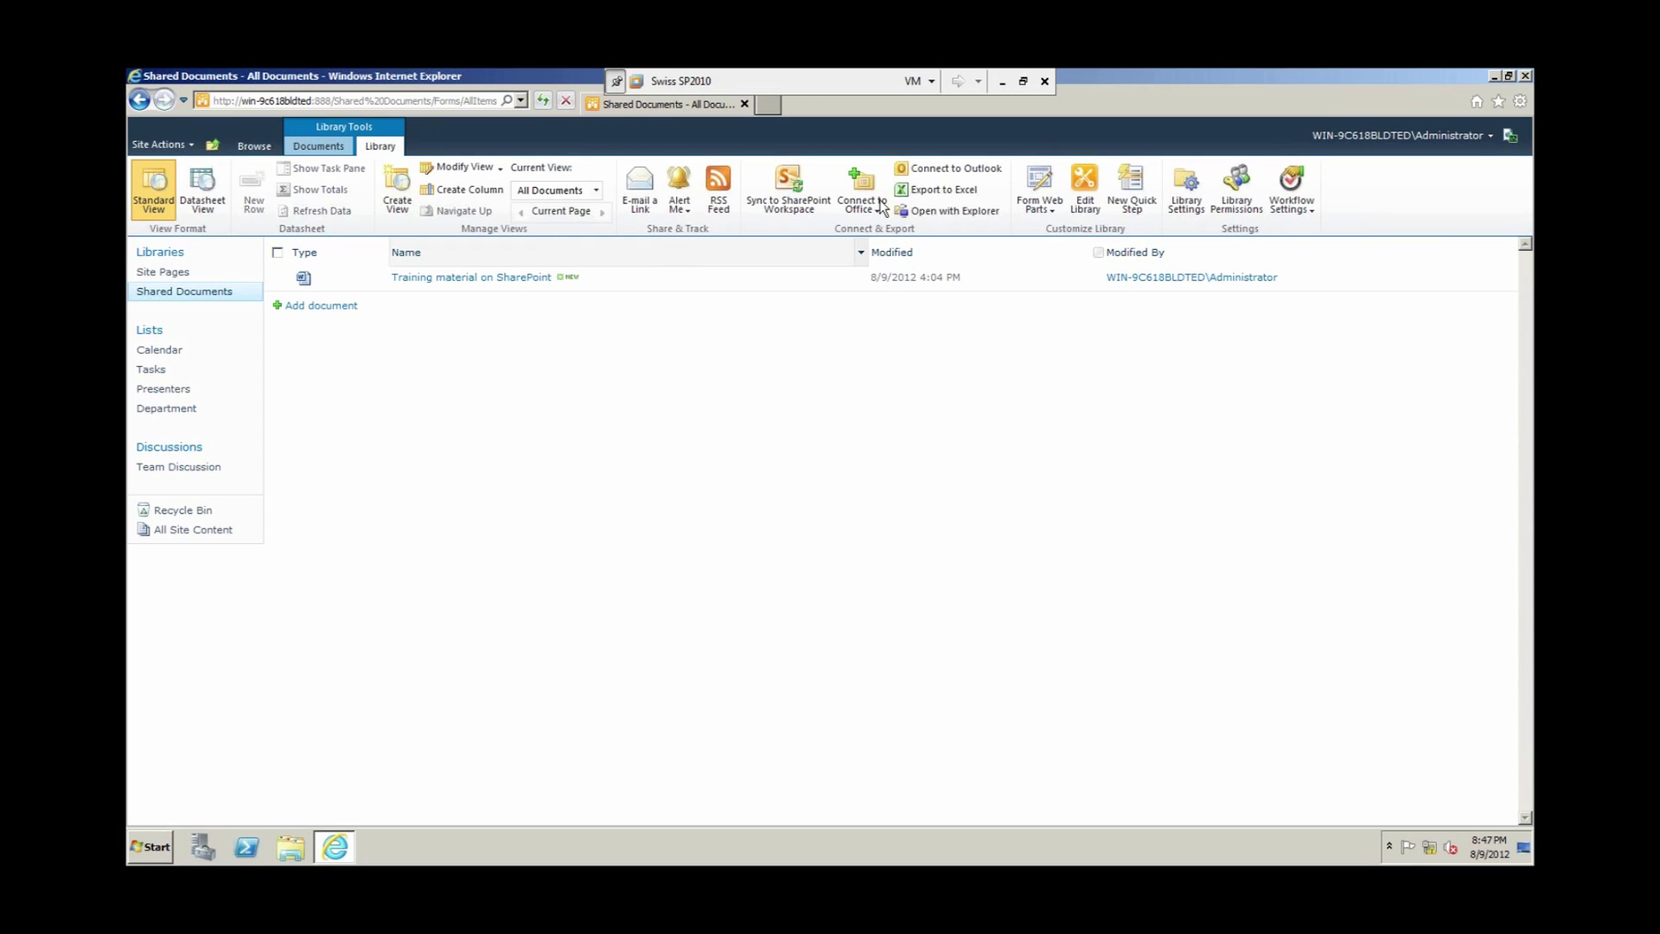
# Step: Open Library Settings for the Shared Documents library from the Library ribbon
pyautogui.click(1186, 201)
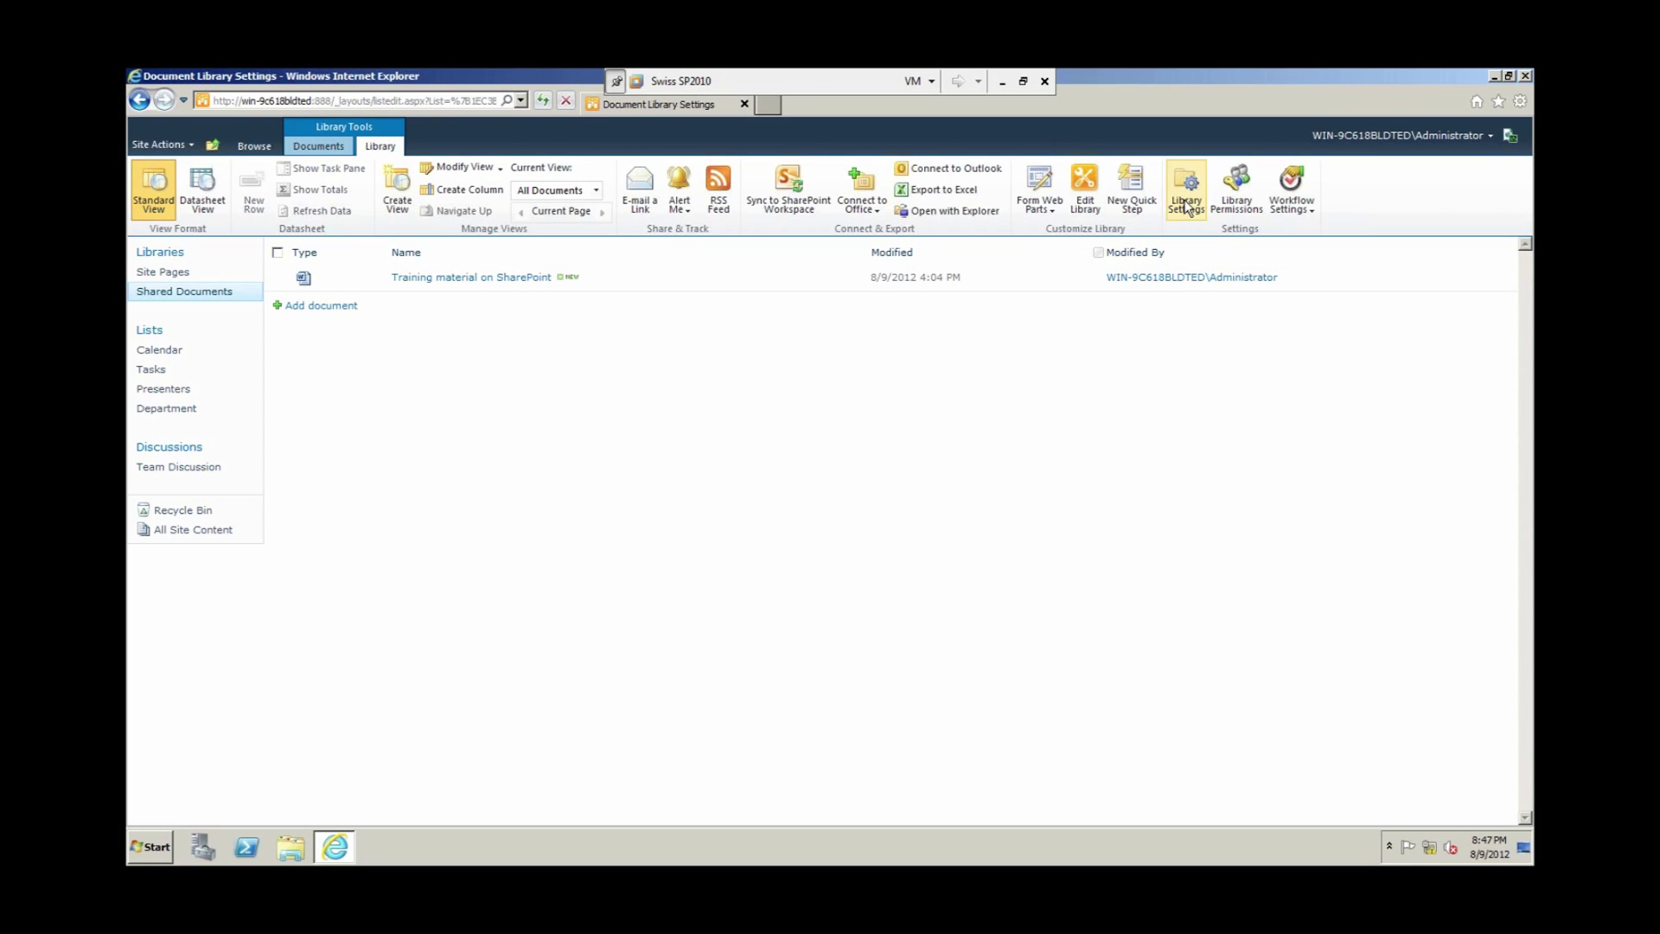
# Step: Turn on content approval, major and minor versions (keep 5 majors, drafts for 2), and required check-out
pyautogui.click(360, 408)
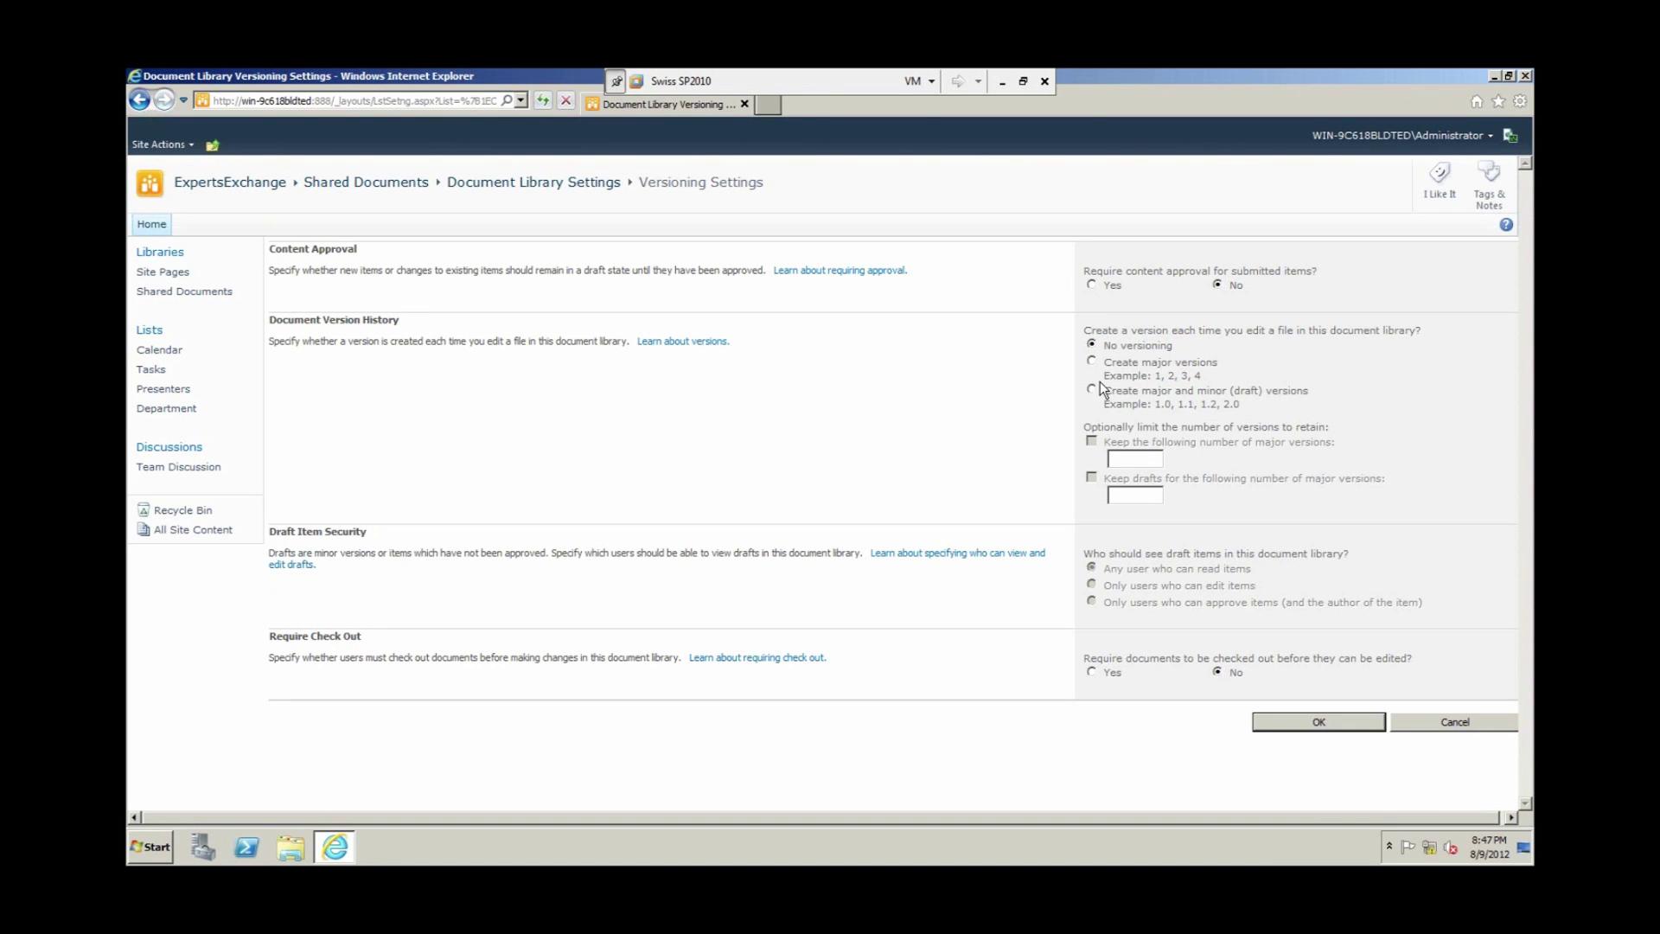
pyautogui.click(1093, 389)
pyautogui.click(1132, 458)
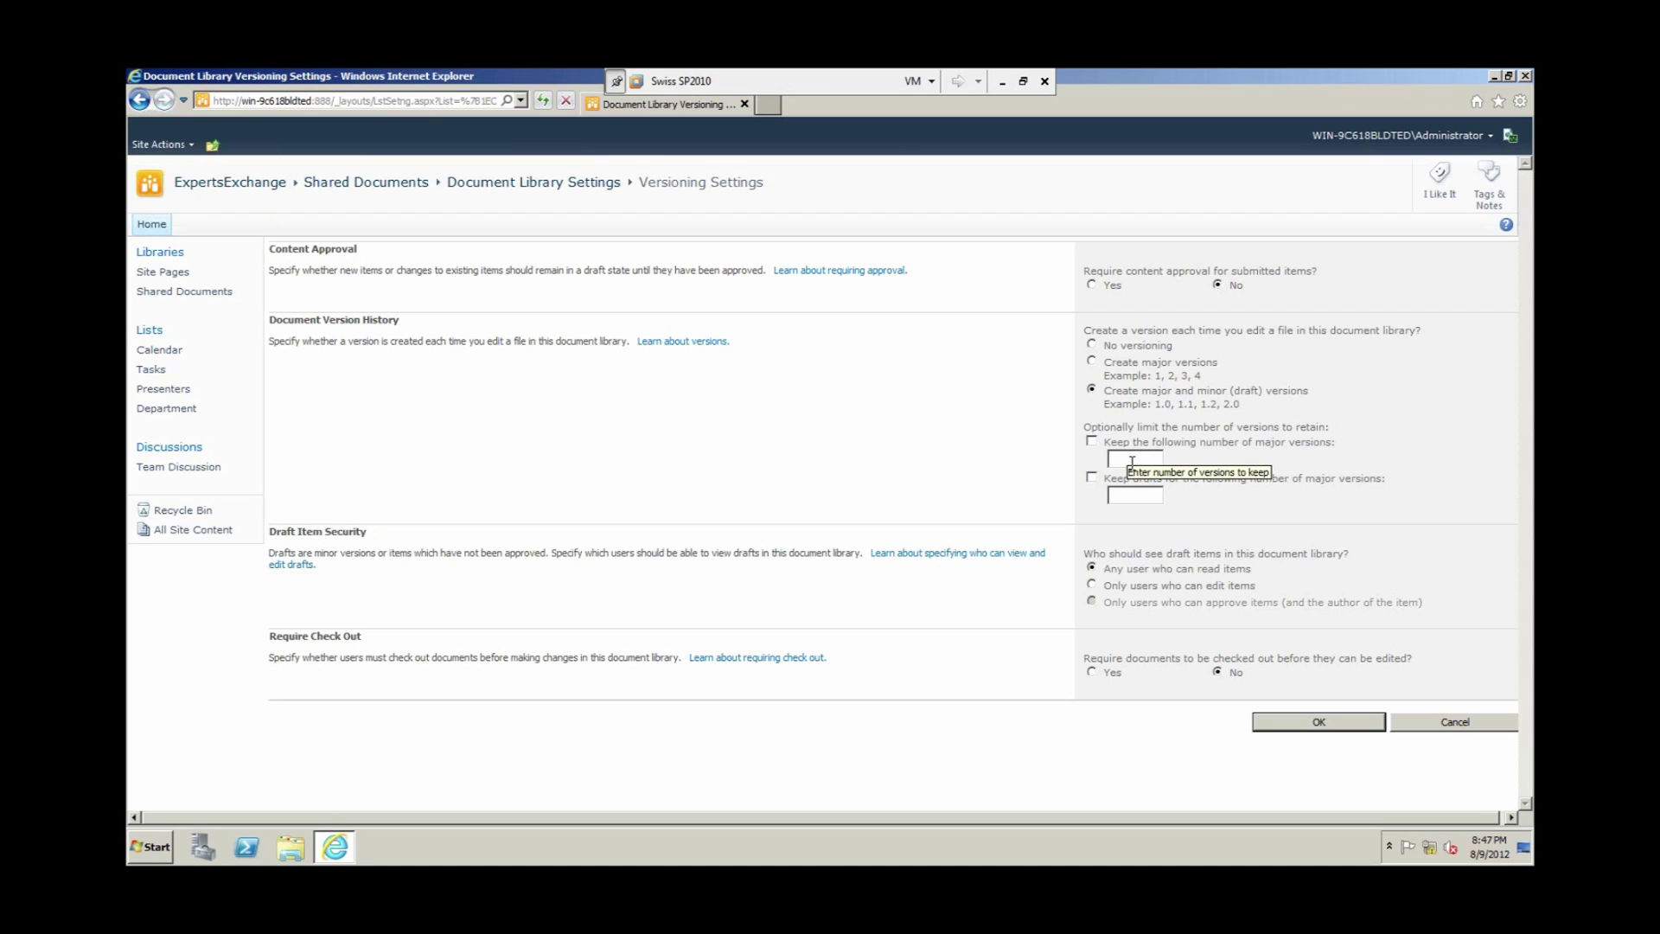
pyautogui.write('5')
pyautogui.click(1145, 493)
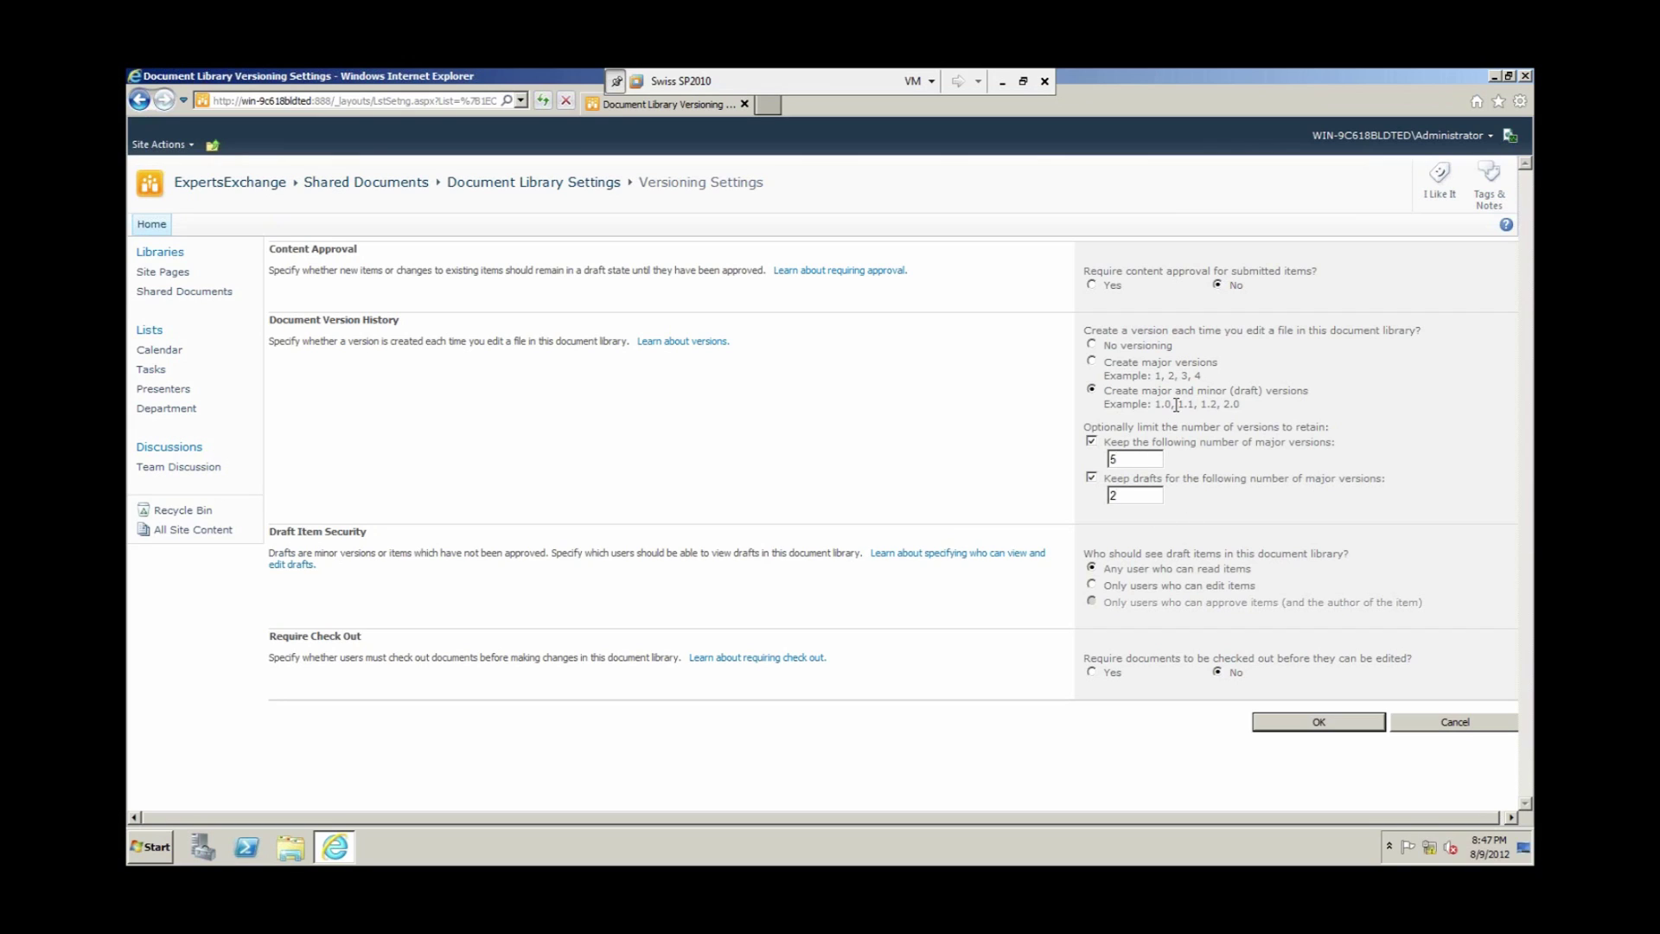
pyautogui.click(1092, 286)
pyautogui.click(1094, 671)
pyautogui.click(1294, 731)
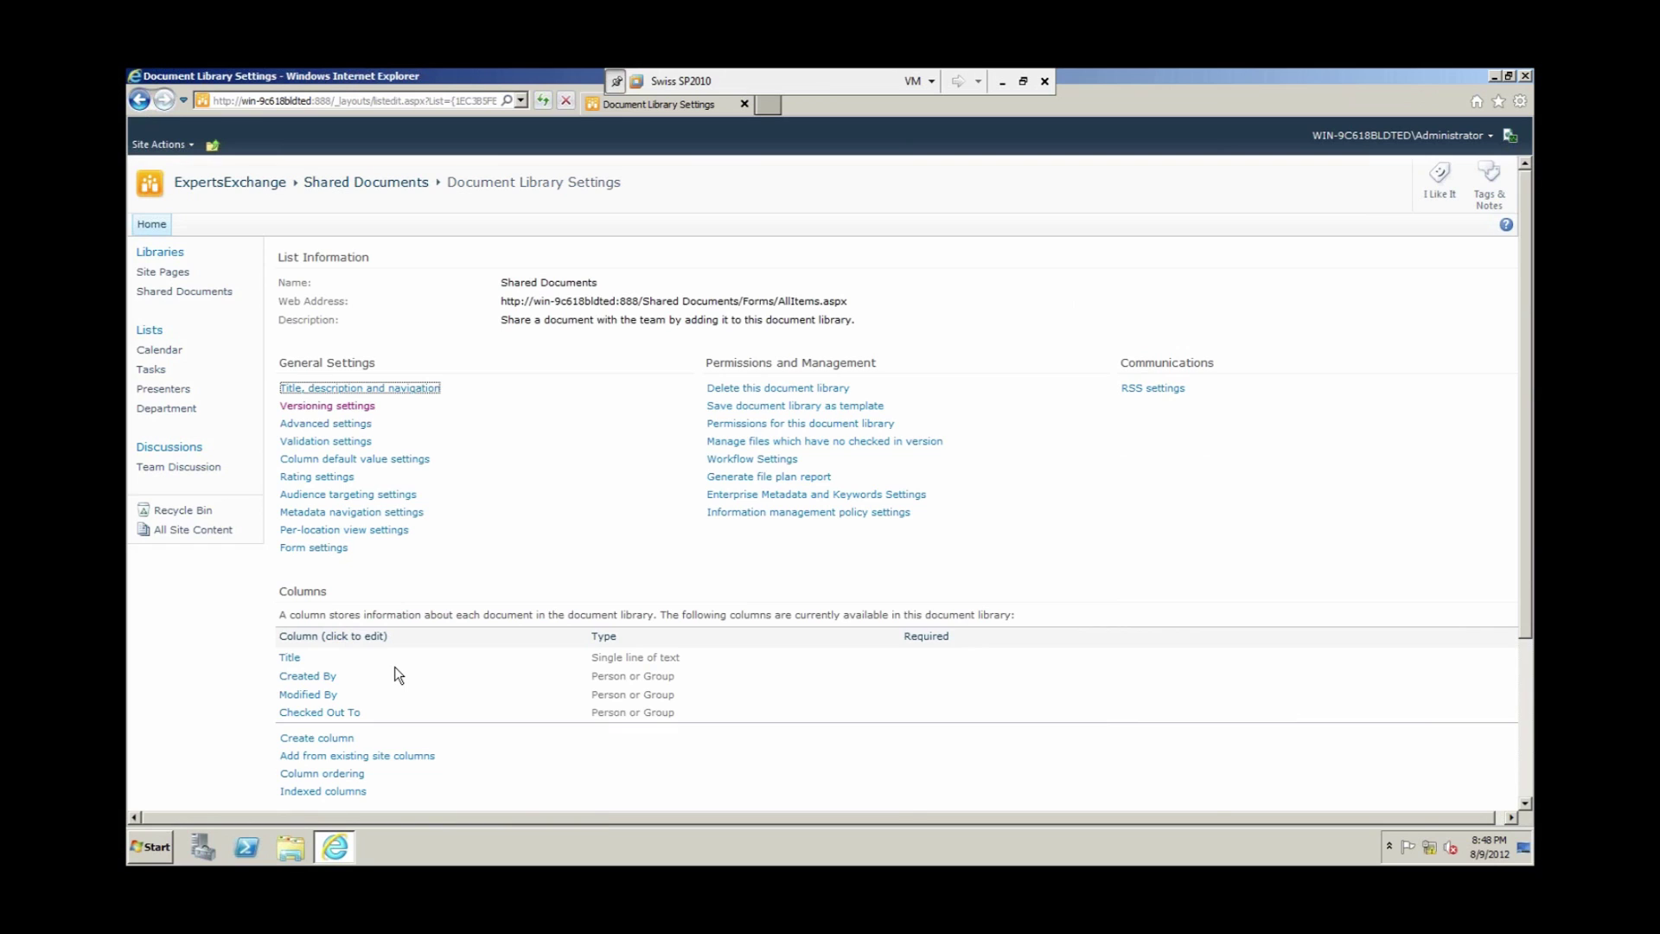
pyautogui.scroll(-3, 394, 667)
pyautogui.scroll(3, 393, 380)
pyautogui.click(367, 182)
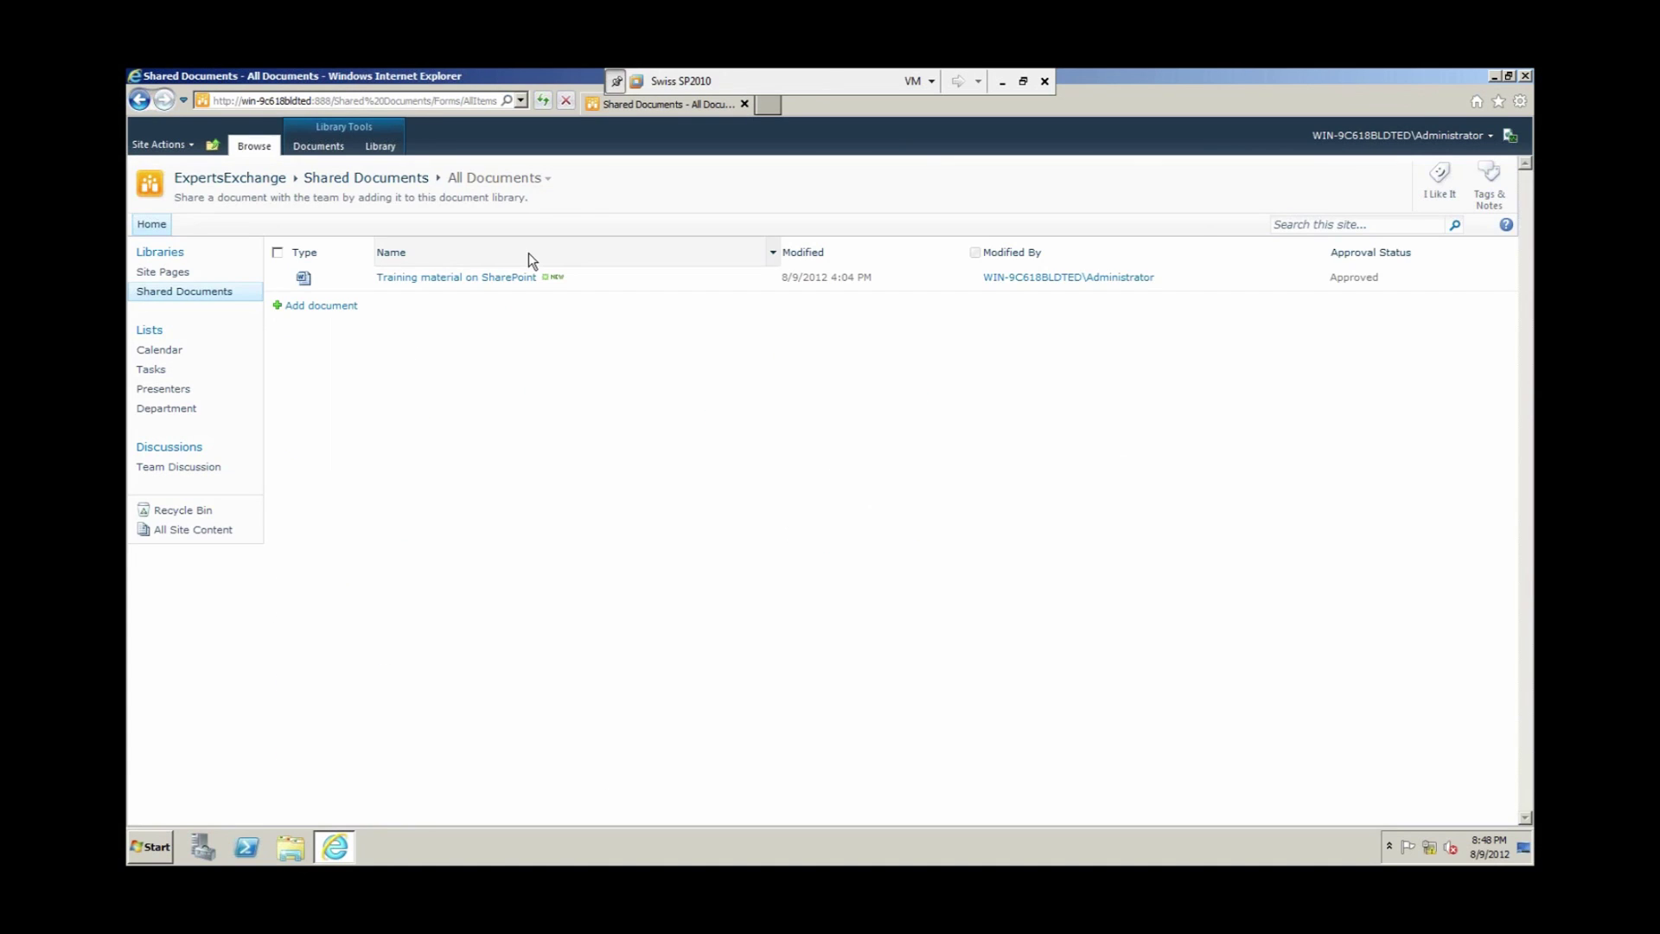
# Step: Modify the All Documents view to show the Version column
pyautogui.click(533, 179)
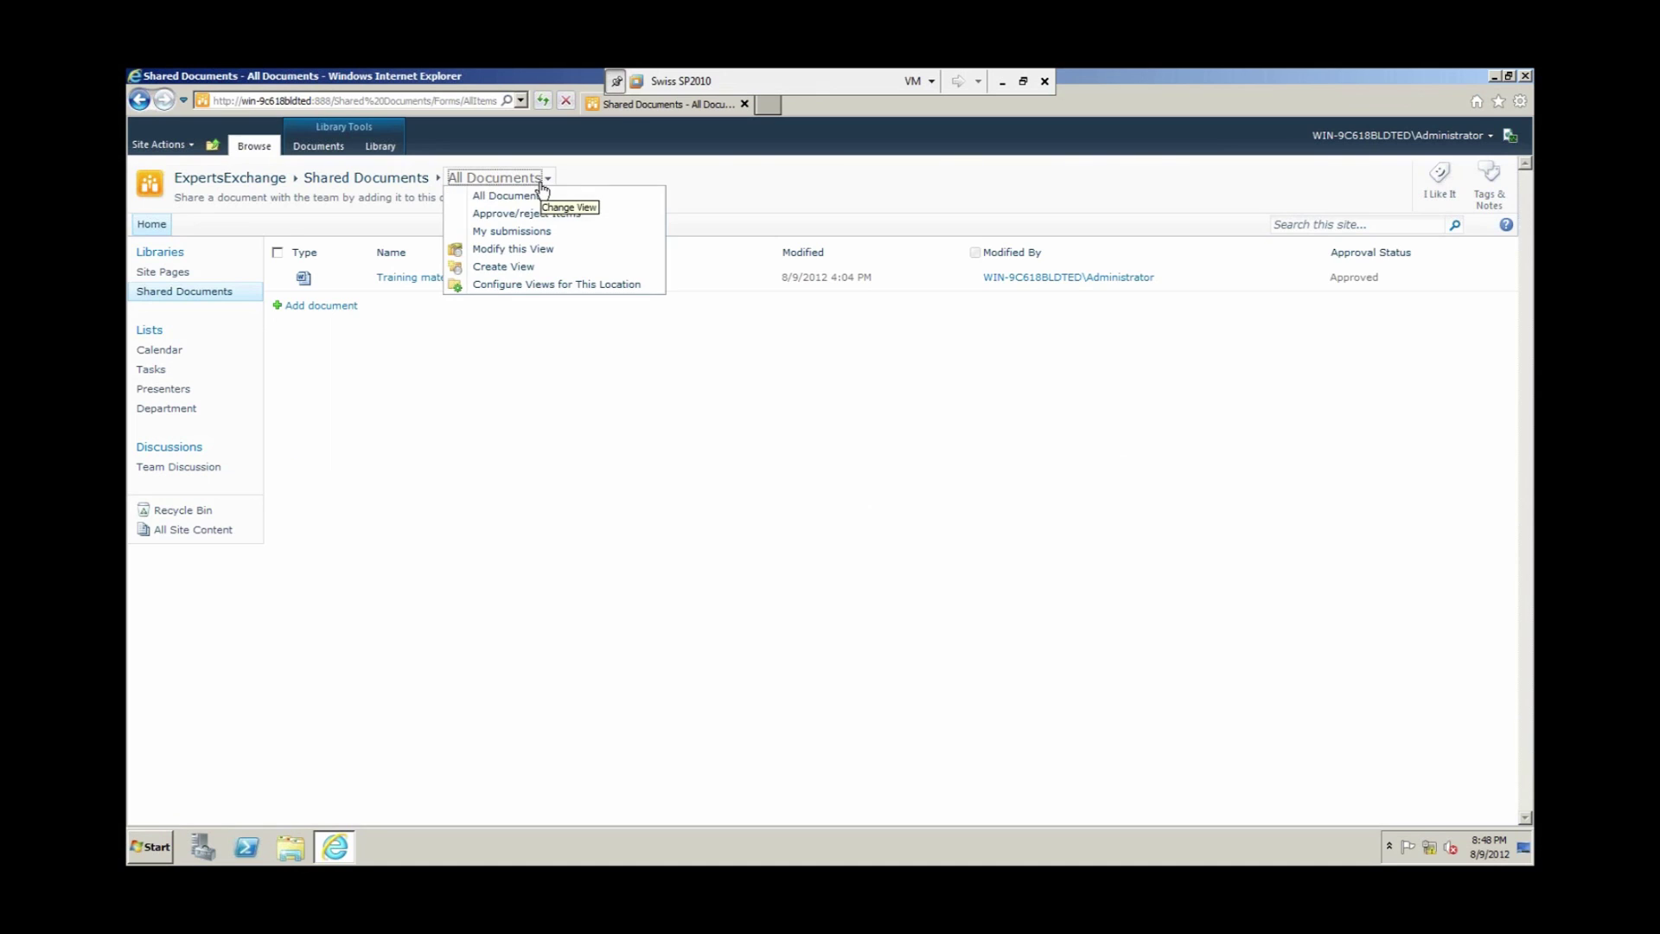
pyautogui.click(520, 249)
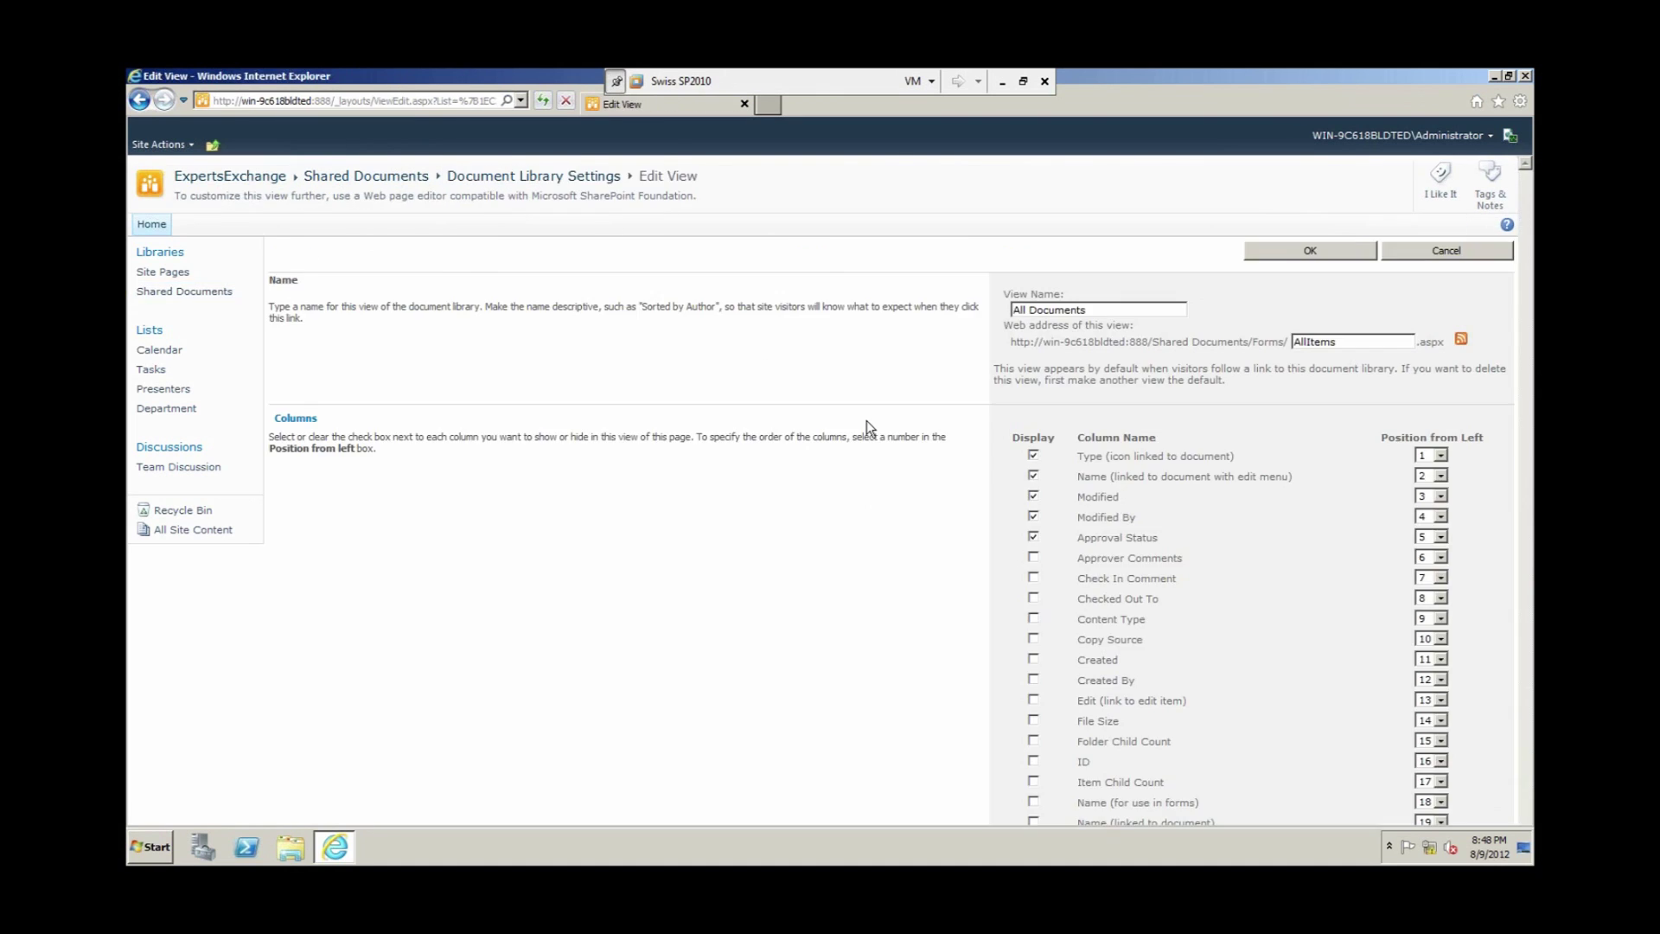
pyautogui.scroll(-3, 1064, 652)
pyautogui.click(1033, 566)
pyautogui.scroll(2, 1263, 297)
pyautogui.scroll(2, 1299, 288)
pyautogui.click(1298, 245)
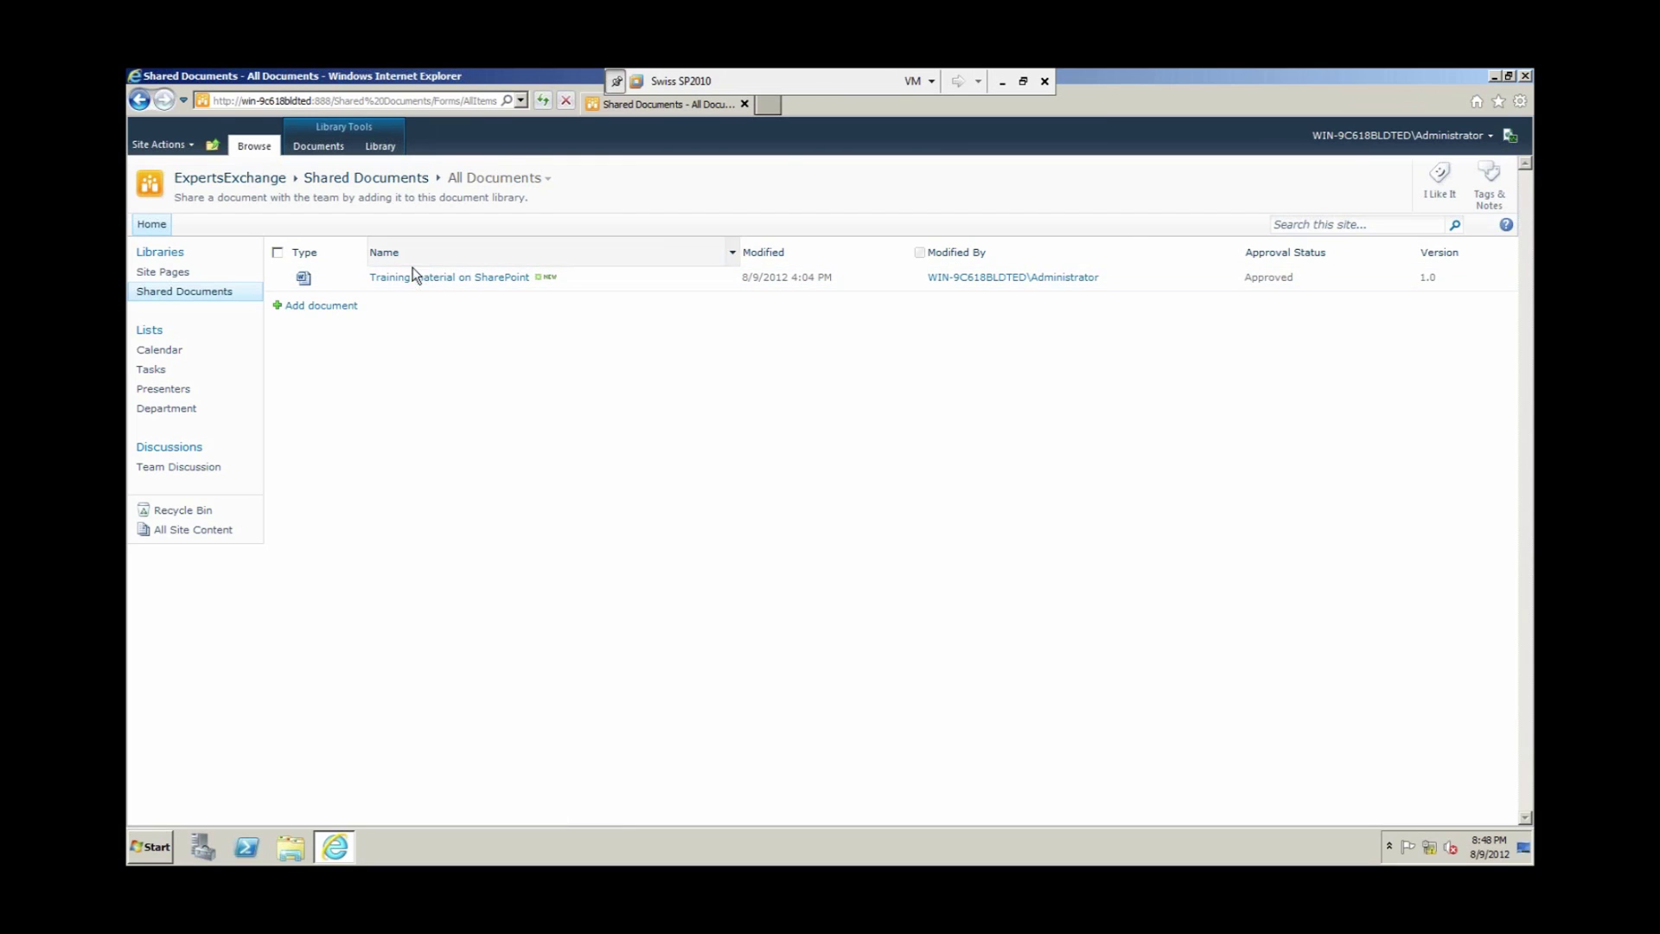
# Step: Add a document, choosing 'Training material on MongoDB' from Documents > EE Demo, and upload it
pyautogui.click(327, 307)
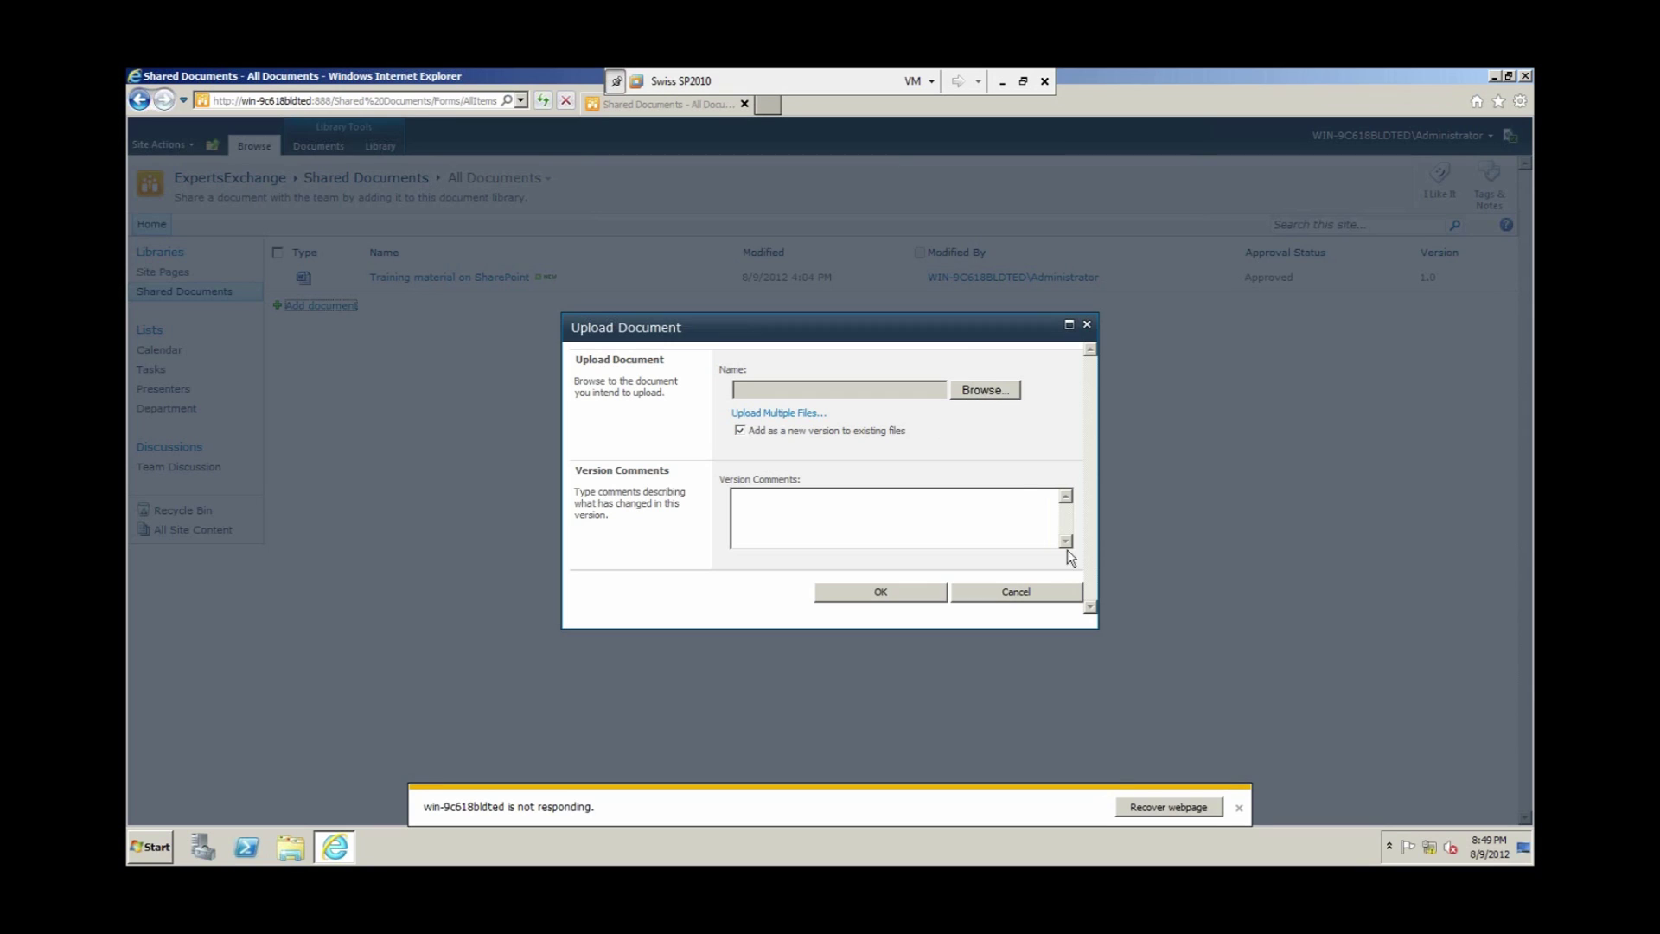
pyautogui.click(1239, 808)
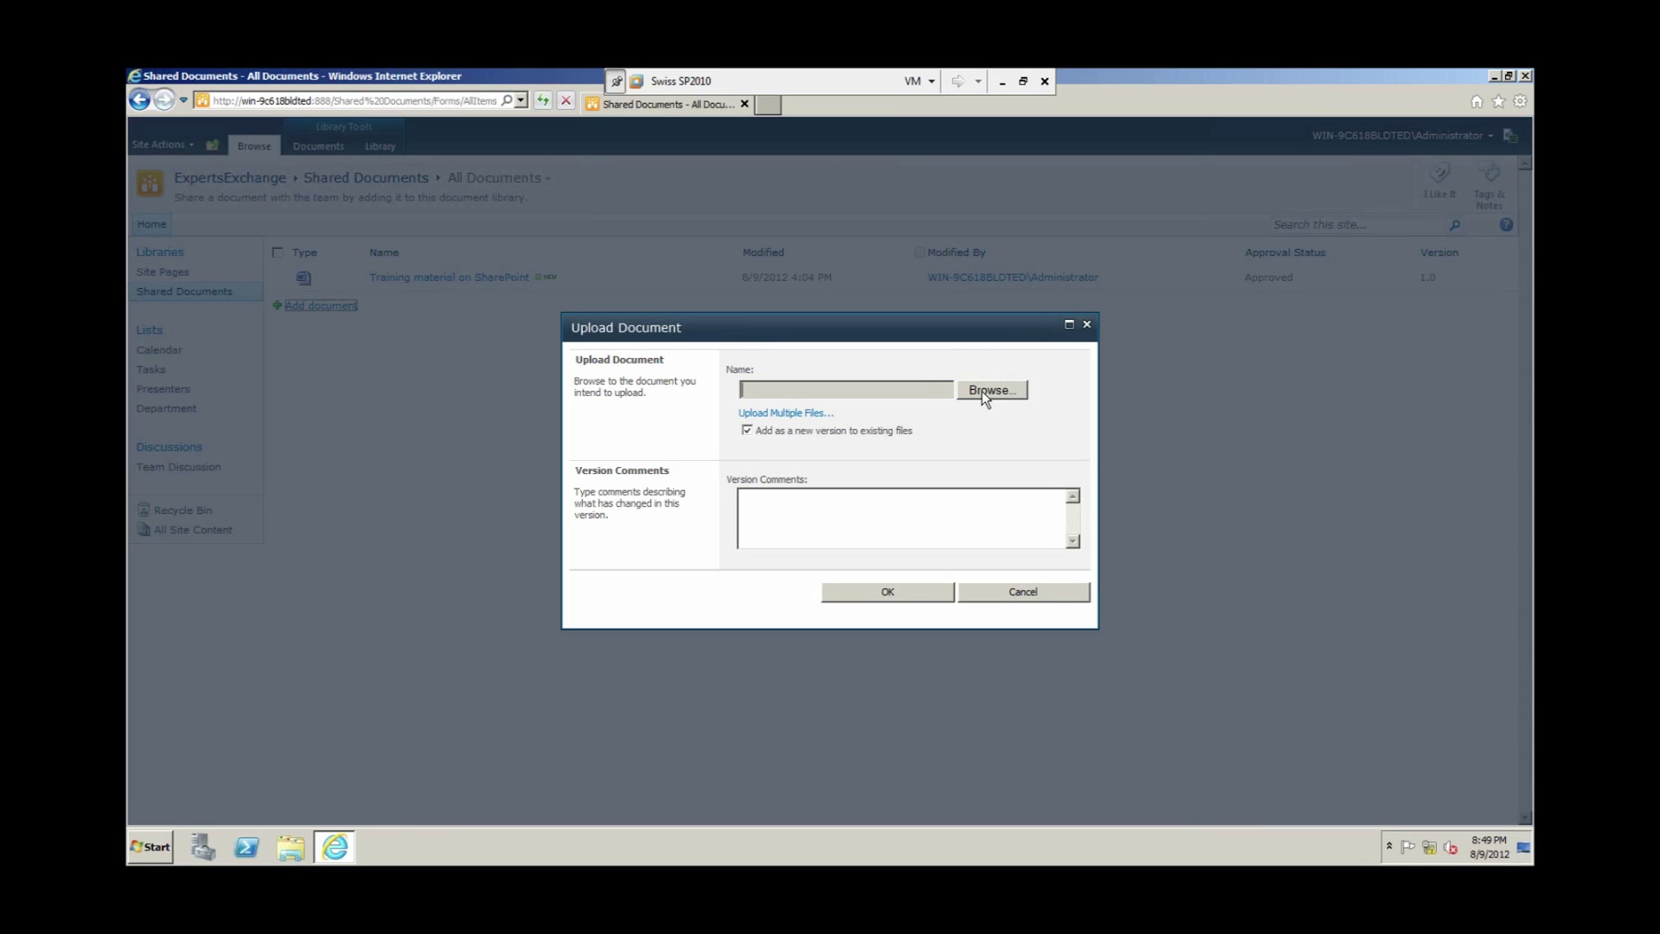
pyautogui.click(982, 391)
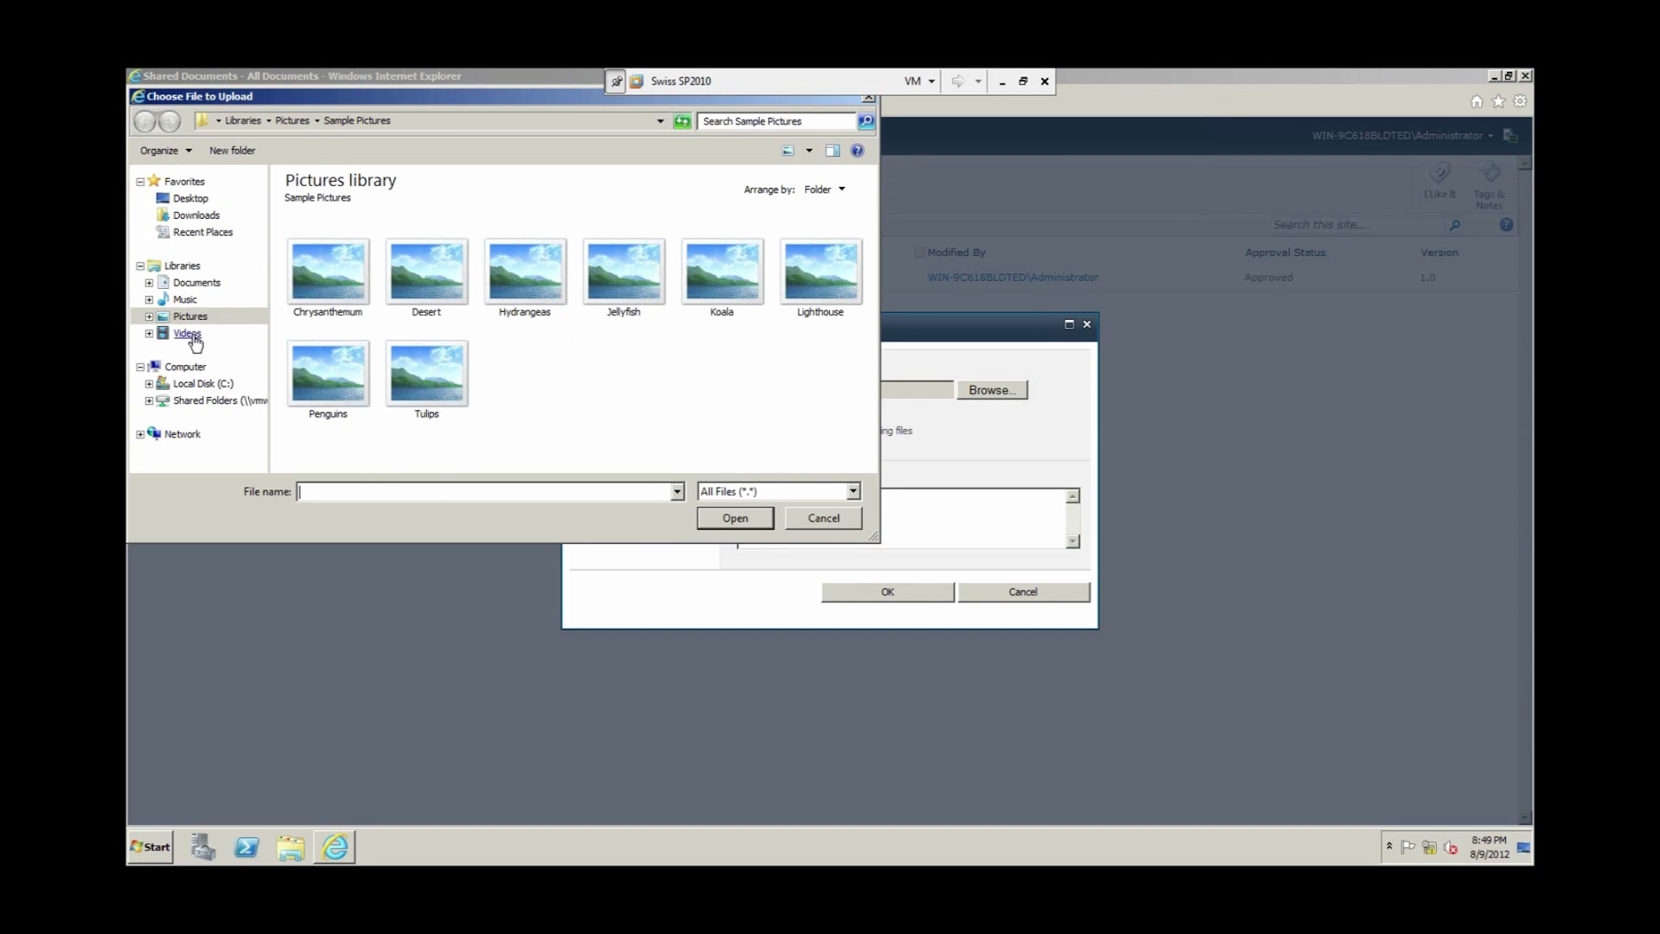
pyautogui.click(195, 283)
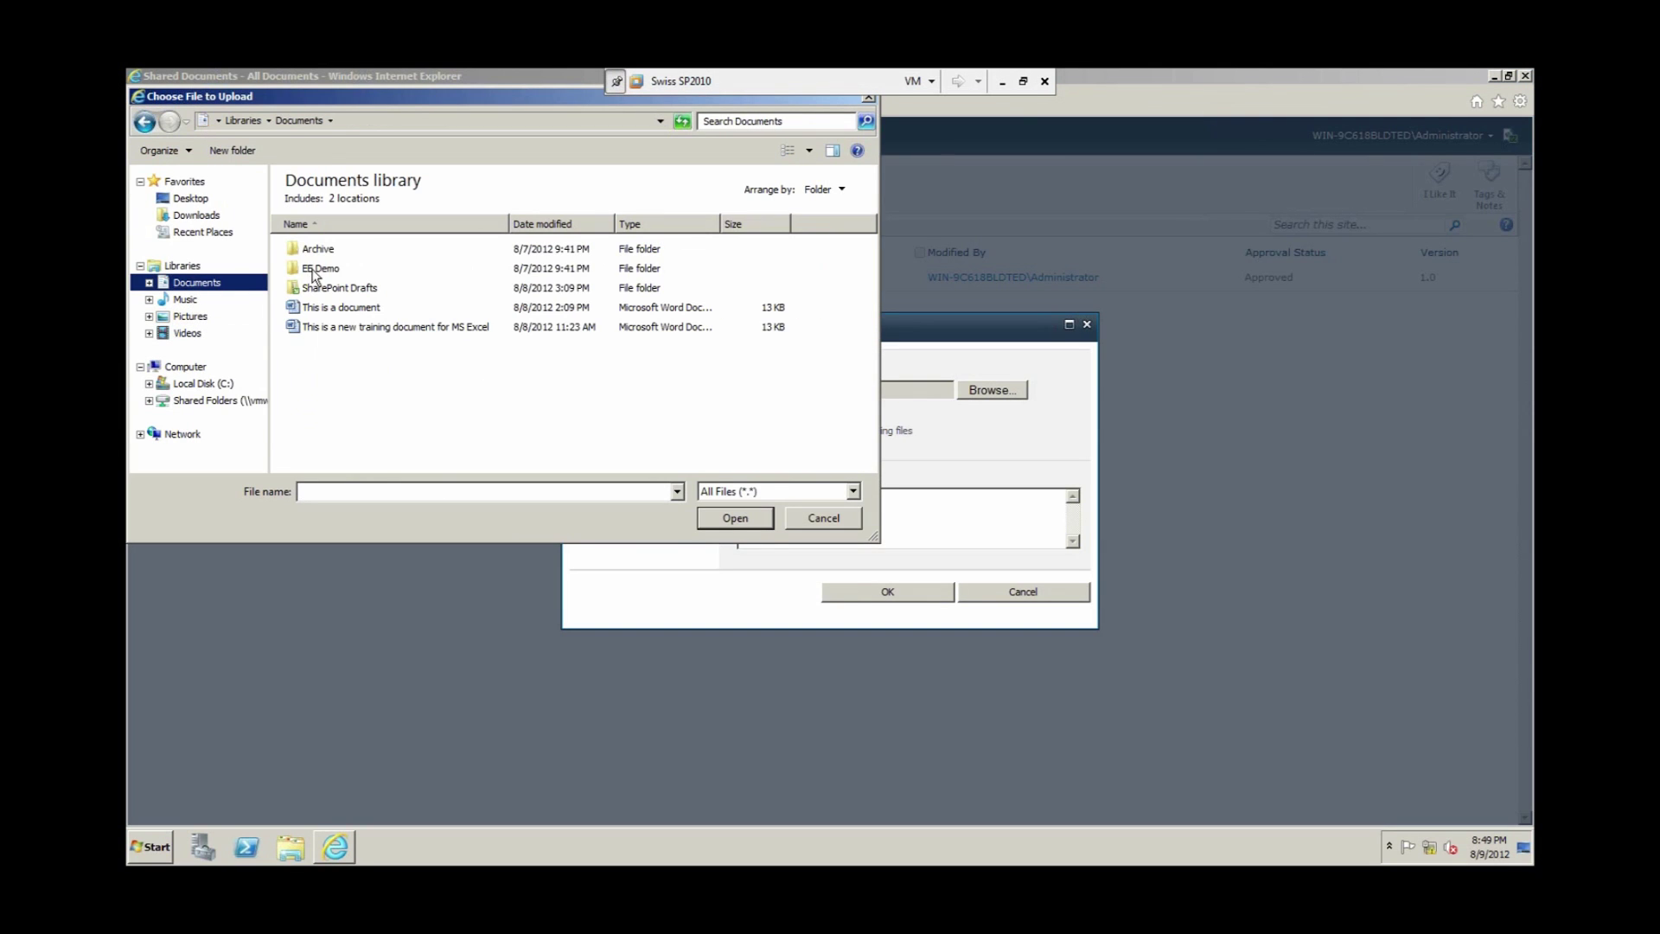
pyautogui.doubleClick(317, 269)
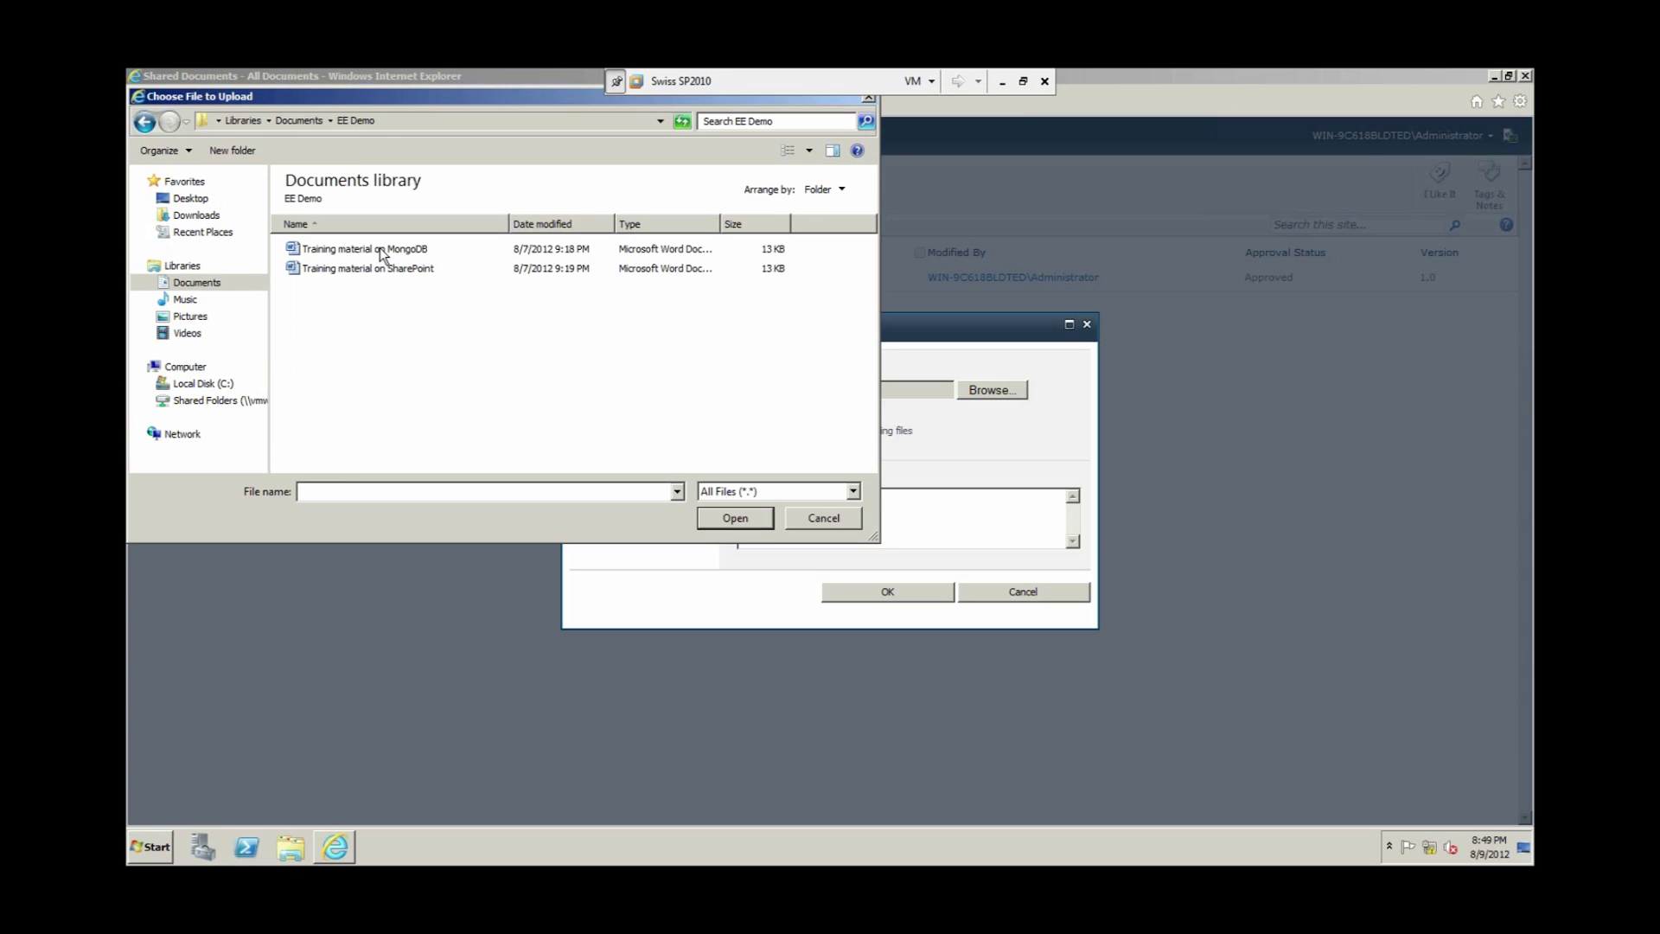
pyautogui.click(380, 248)
pyautogui.click(716, 519)
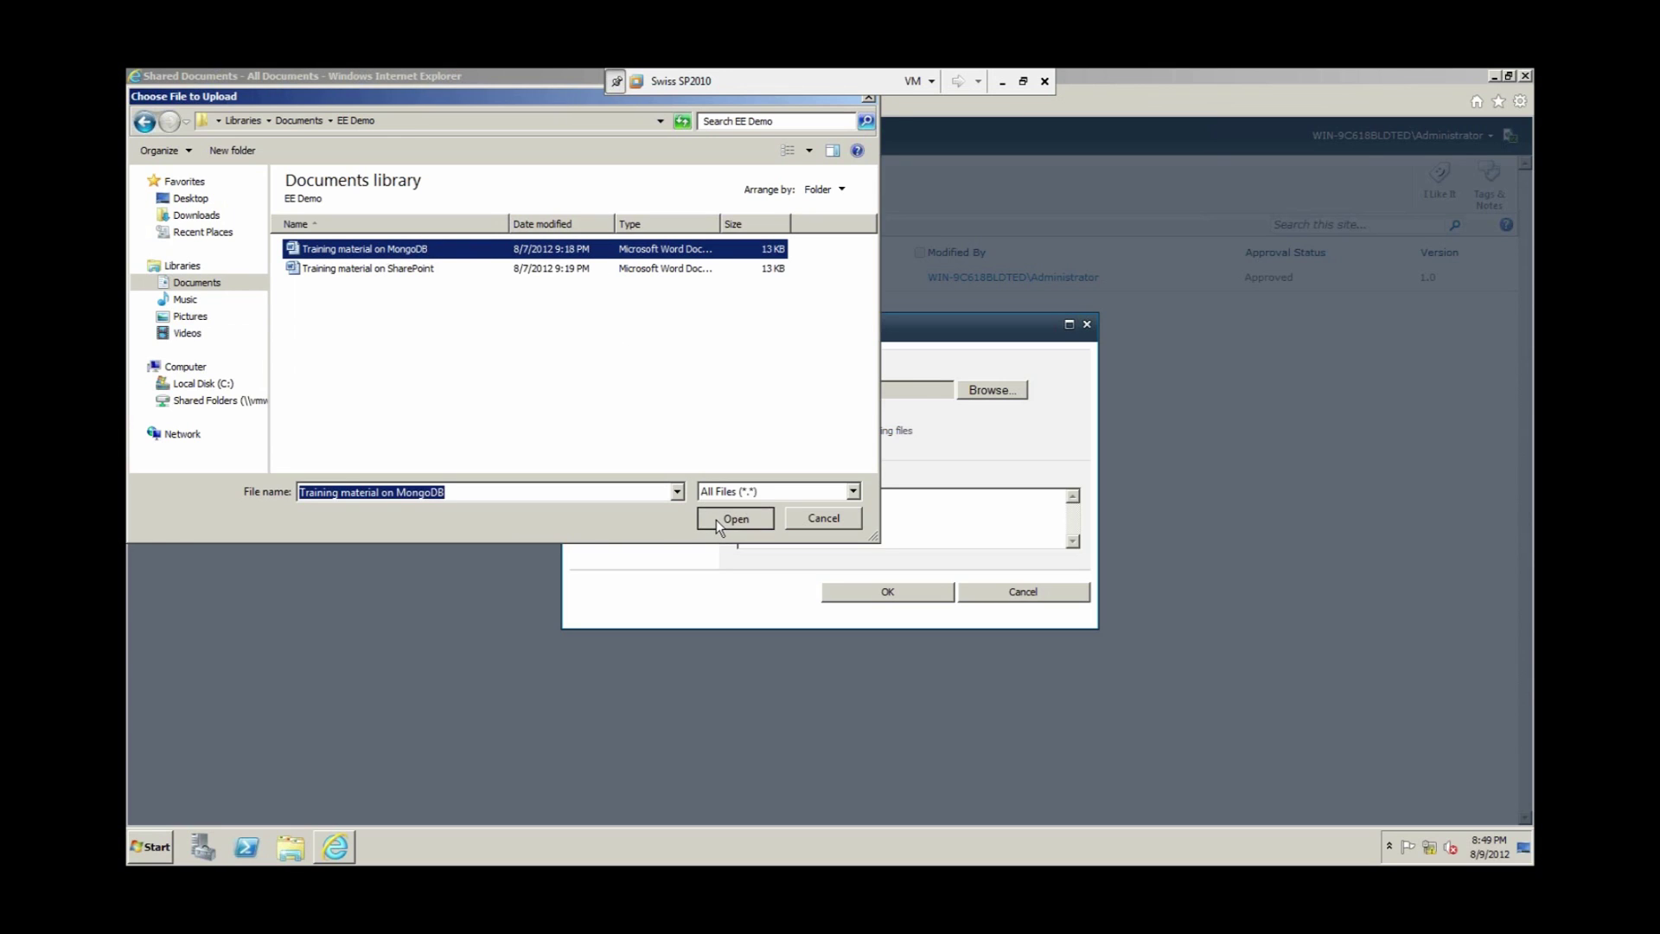
pyautogui.click(857, 594)
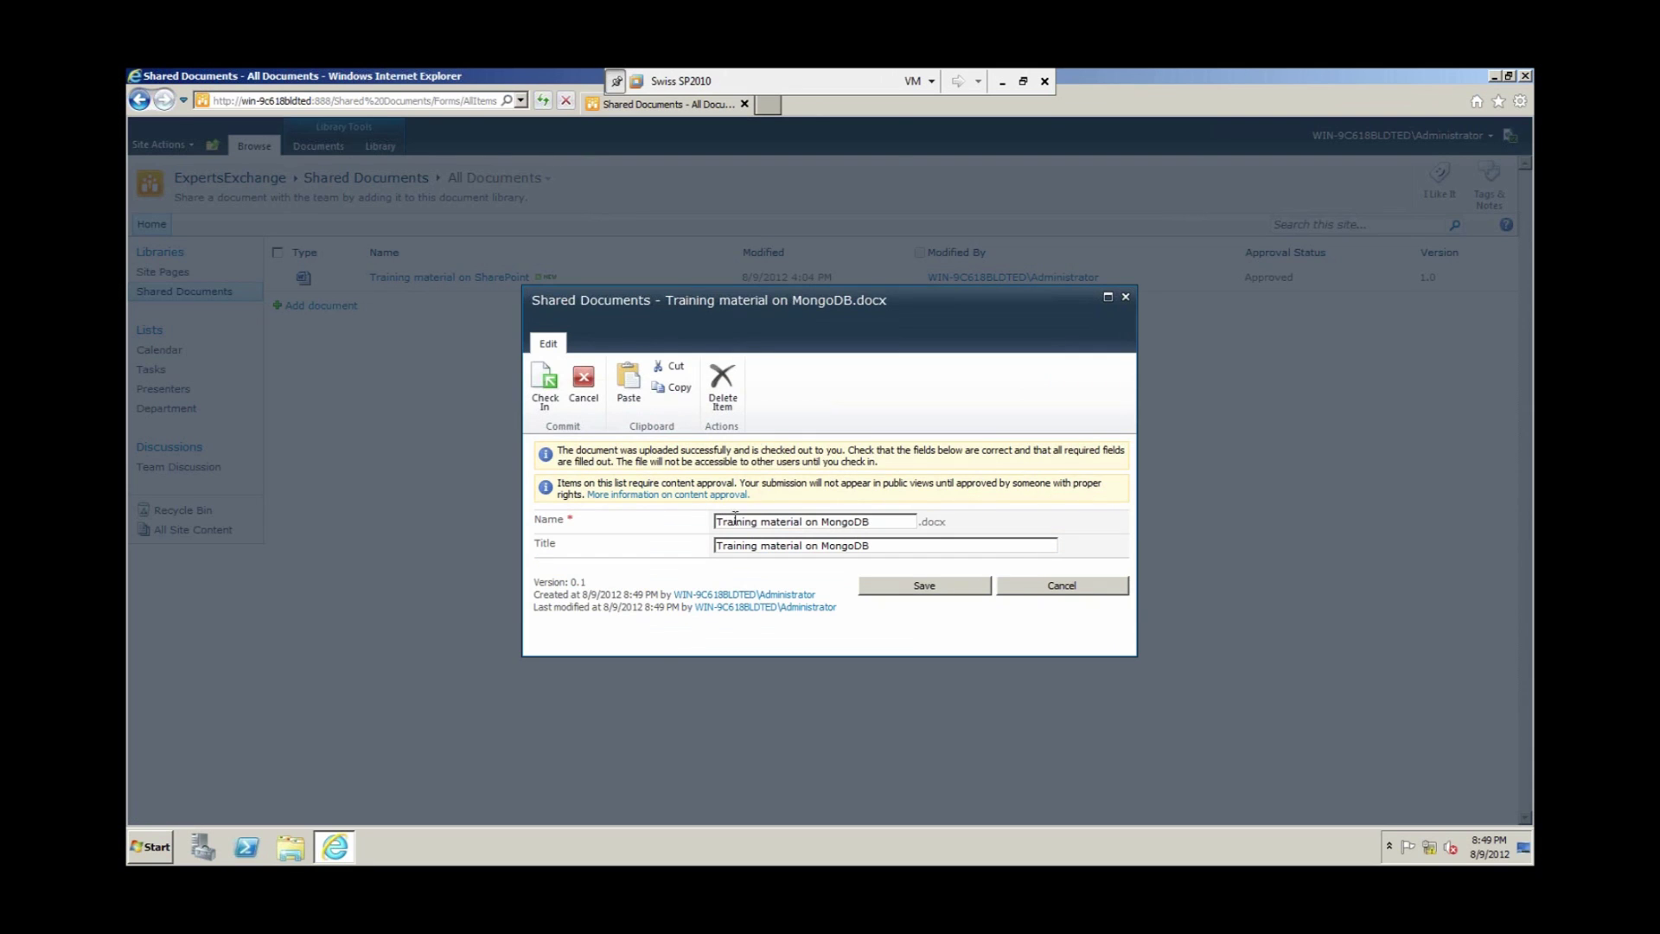
# Step: Review the new document's Title and save its properties, leaving it a 0.1 draft
pyautogui.moveTo(889, 548); pyautogui.dragTo(742, 534)
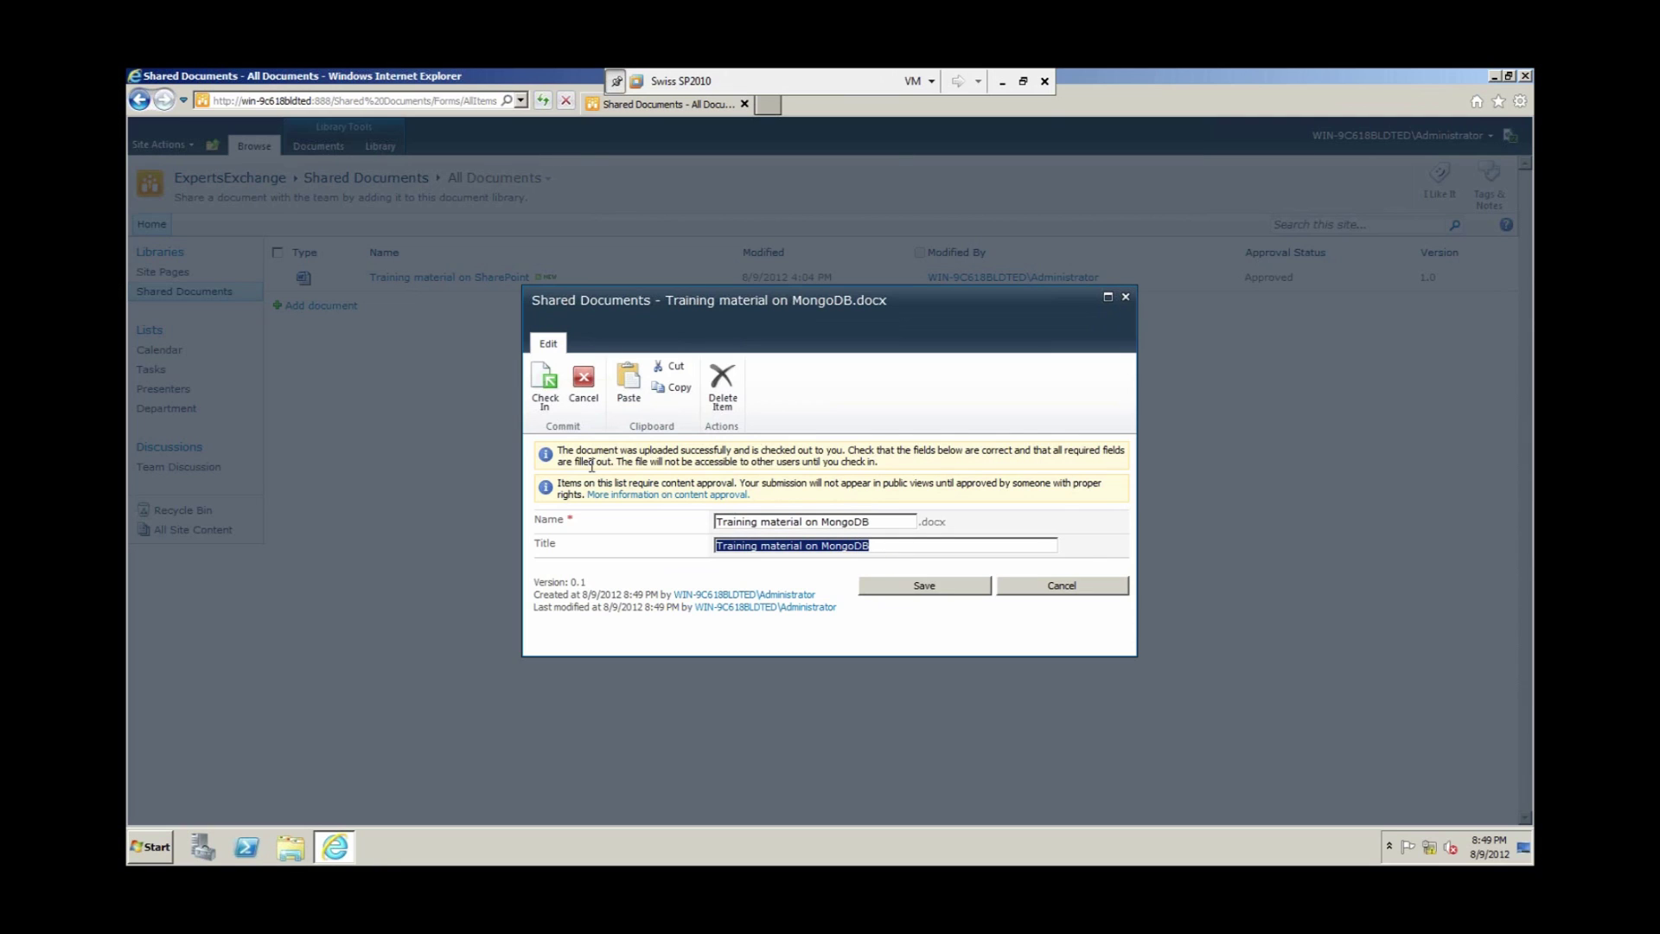
pyautogui.click(929, 587)
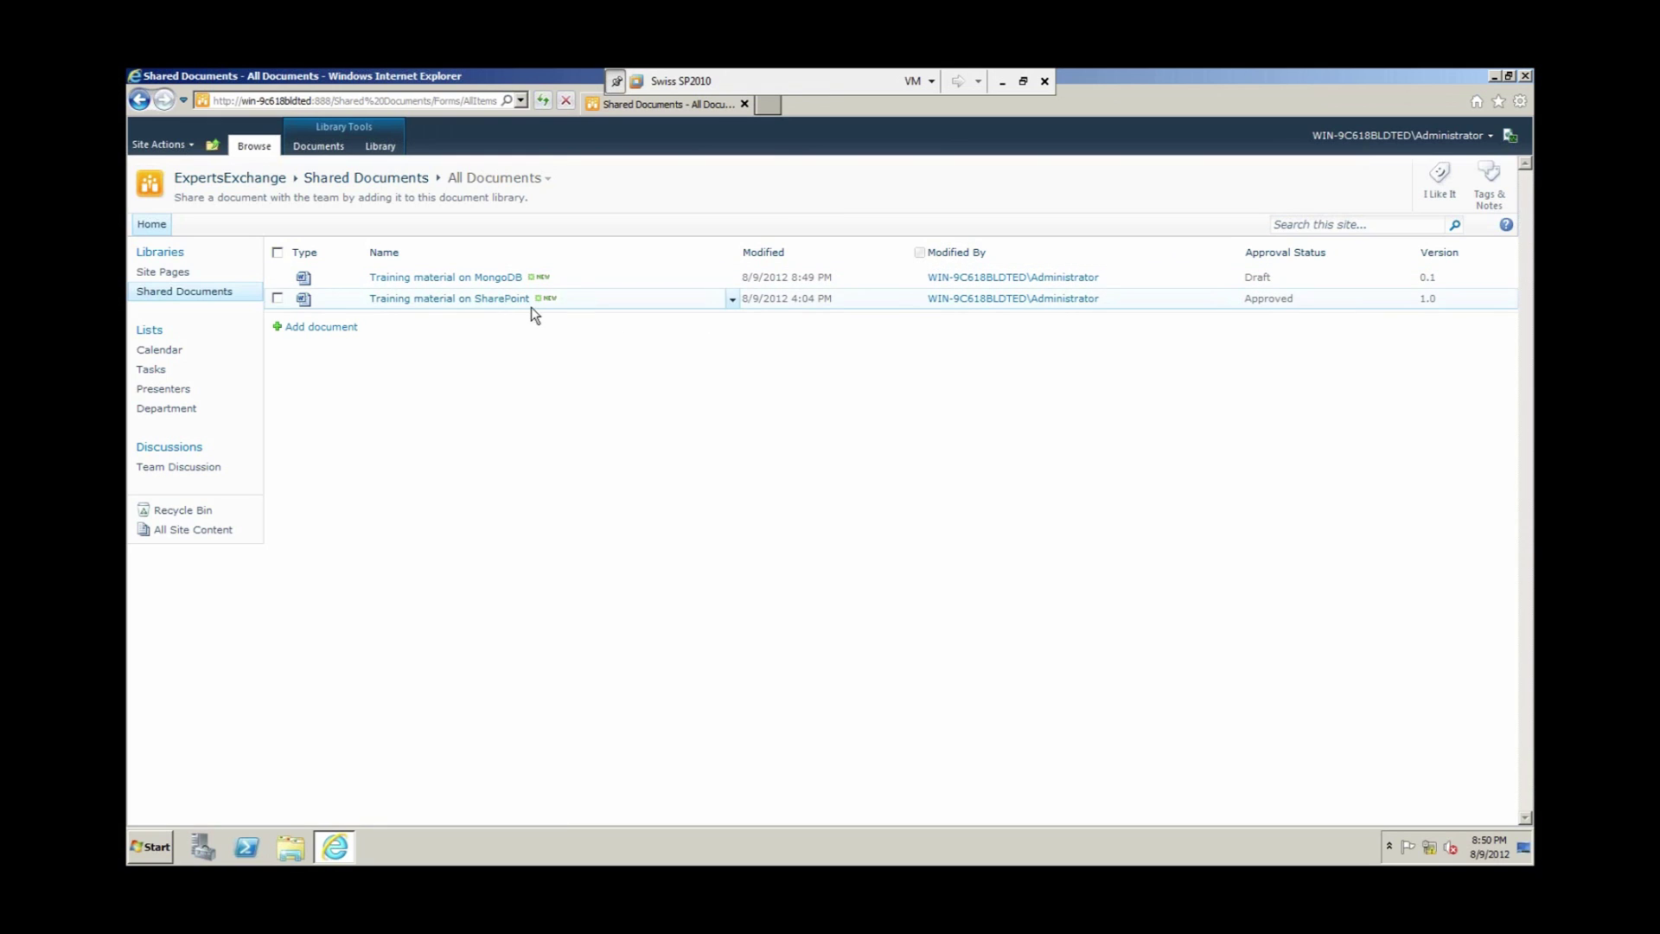
# Step: Check out 'Training material on SharePoint' and append 'XX' to its title
pyautogui.click(733, 300)
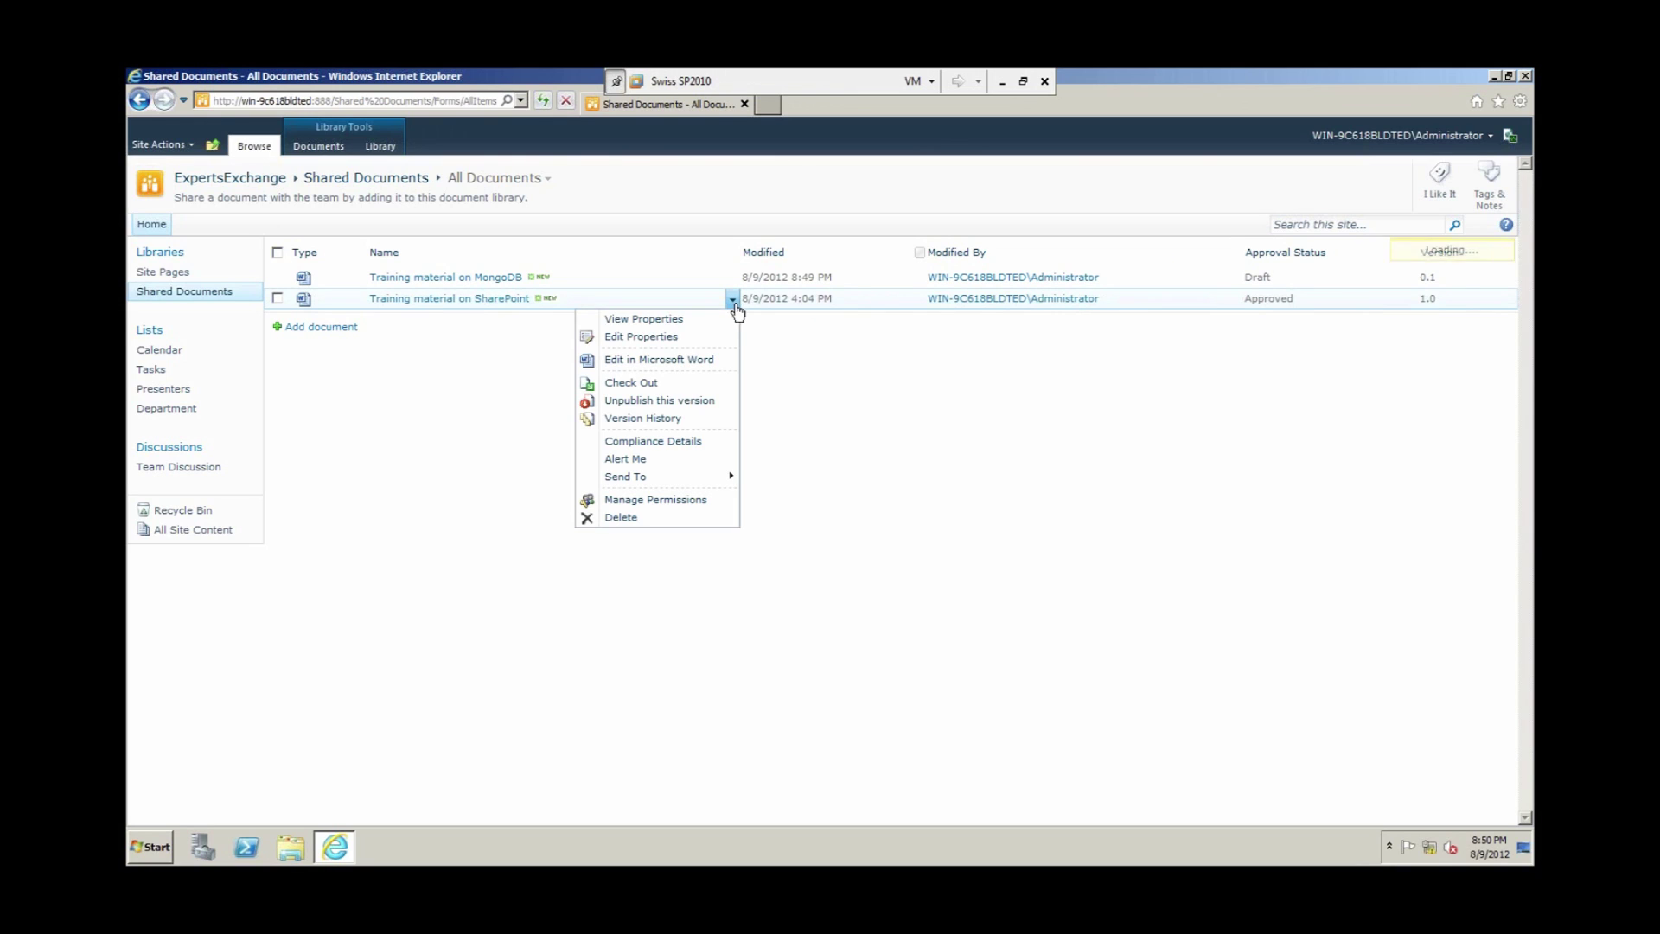
pyautogui.click(698, 340)
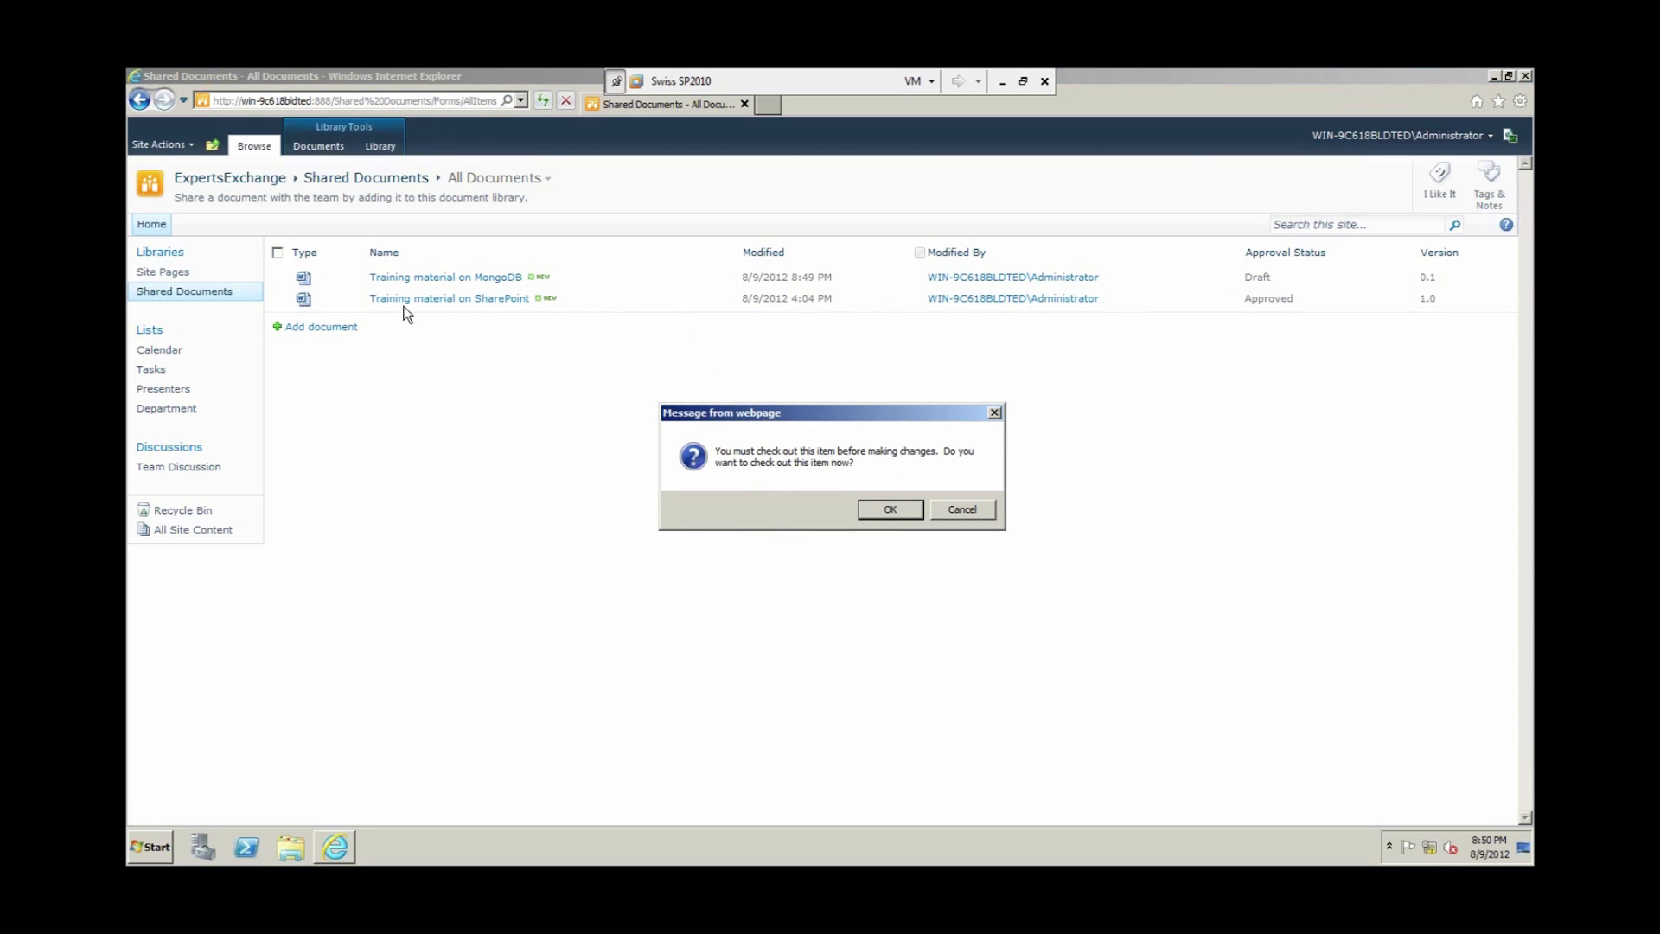
pyautogui.click(889, 510)
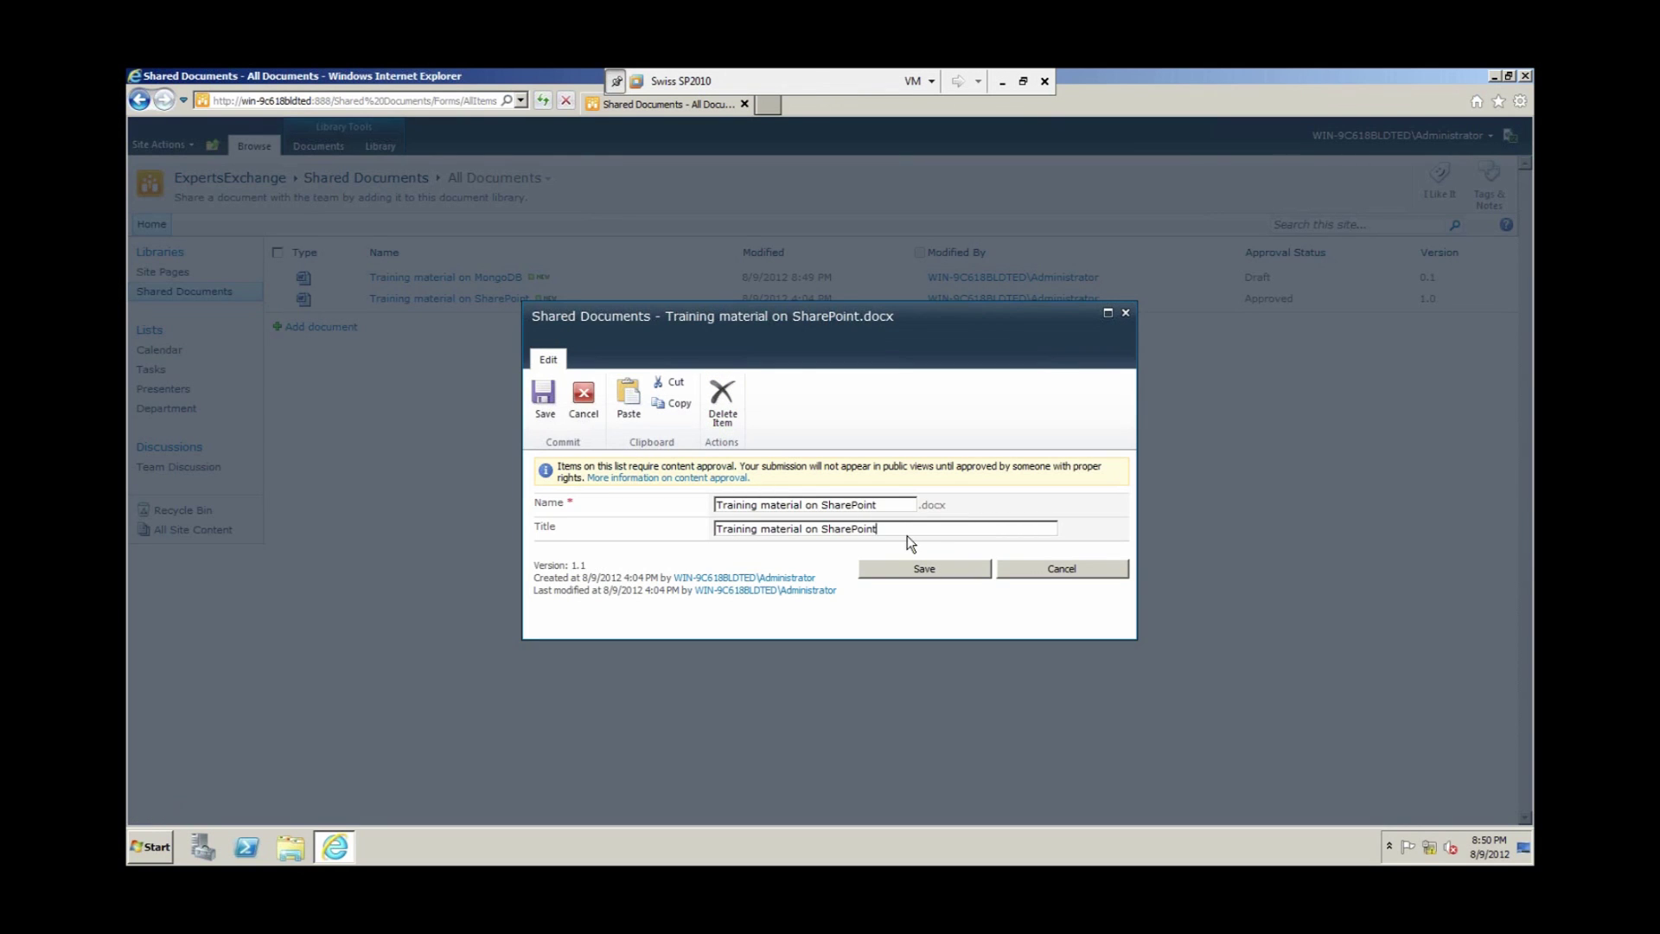
pyautogui.write('XX')
pyautogui.click(878, 569)
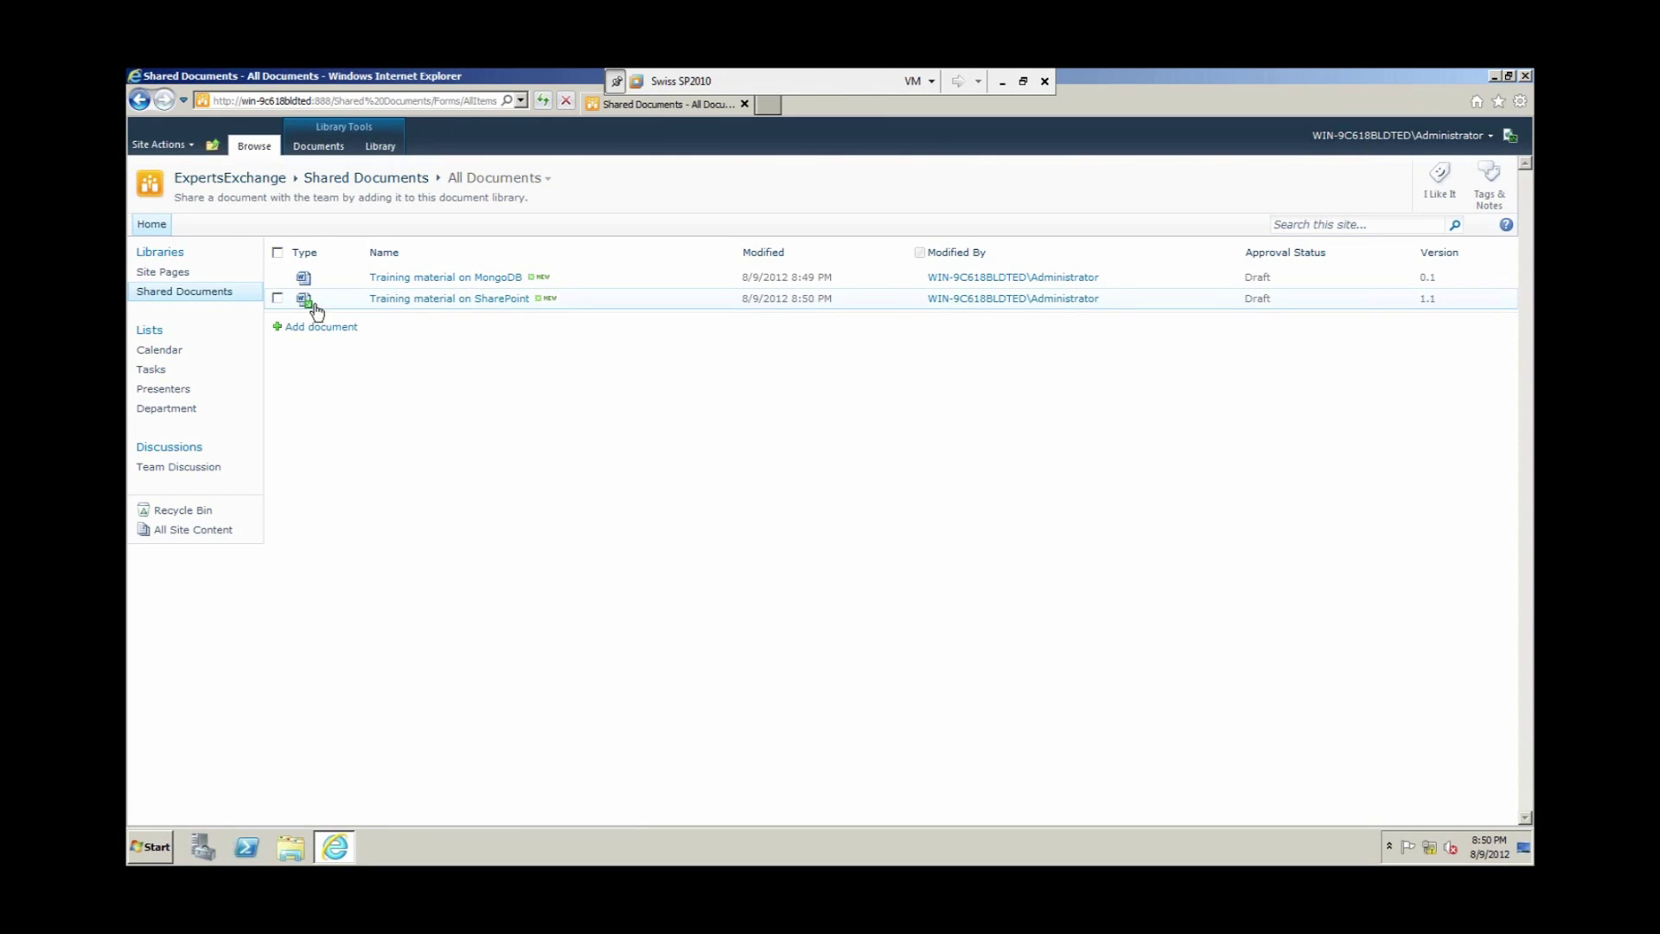
# Step: Check in 'Training material on SharePoint' as major version 2.0 (publish)
pyautogui.click(733, 301)
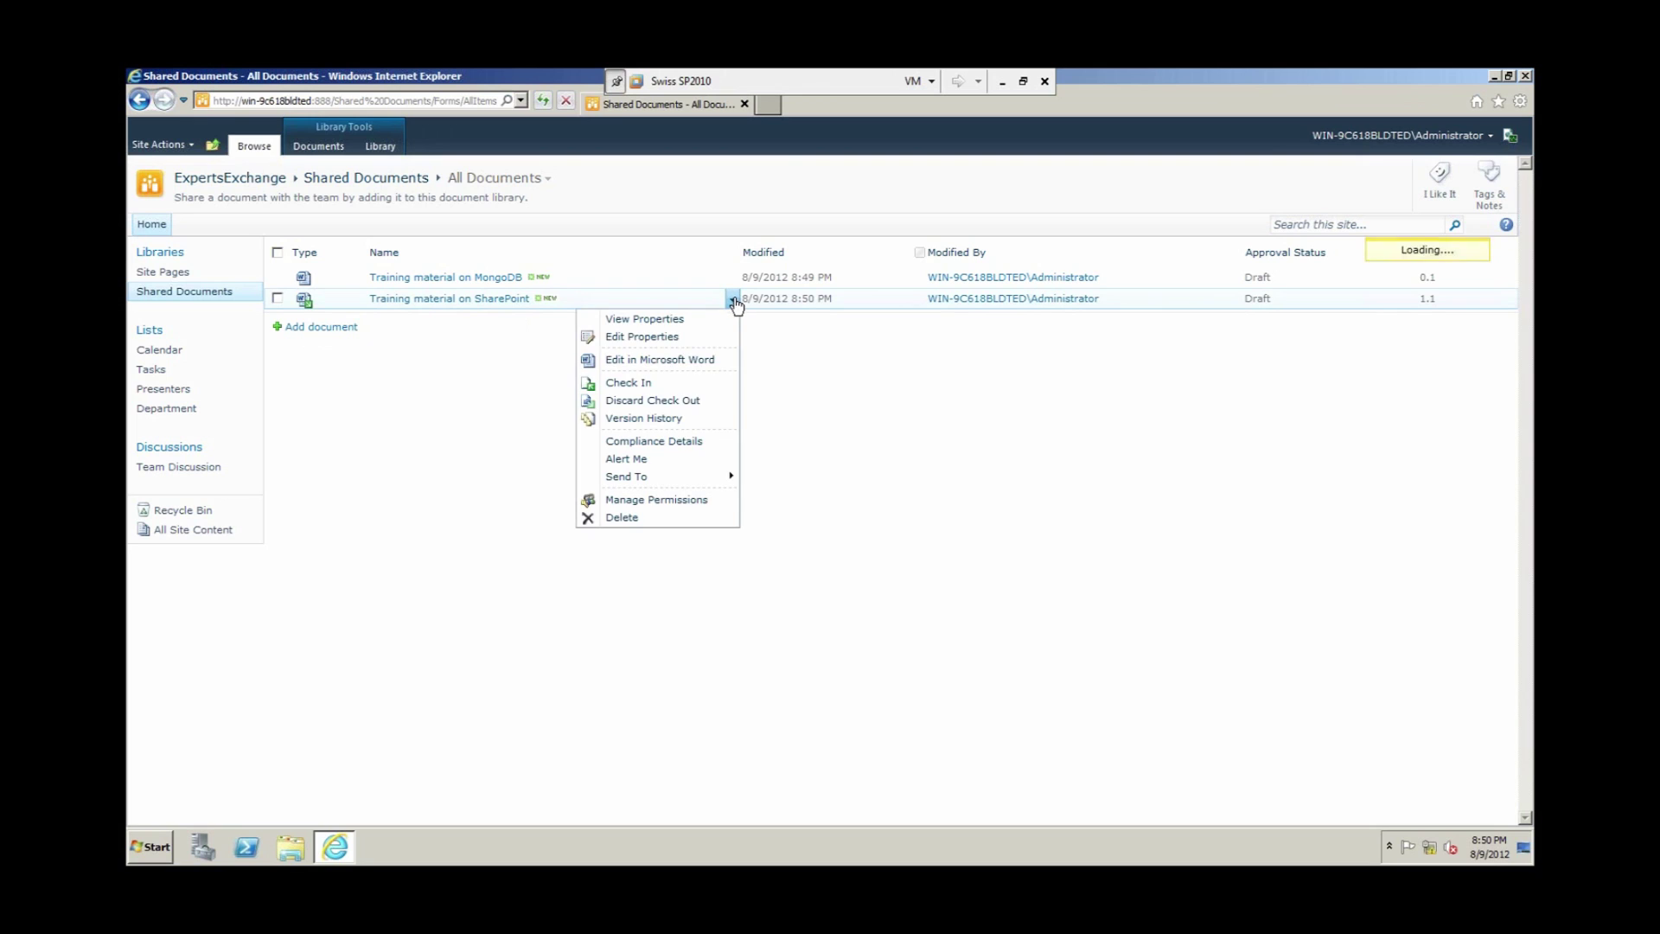
pyautogui.click(659, 385)
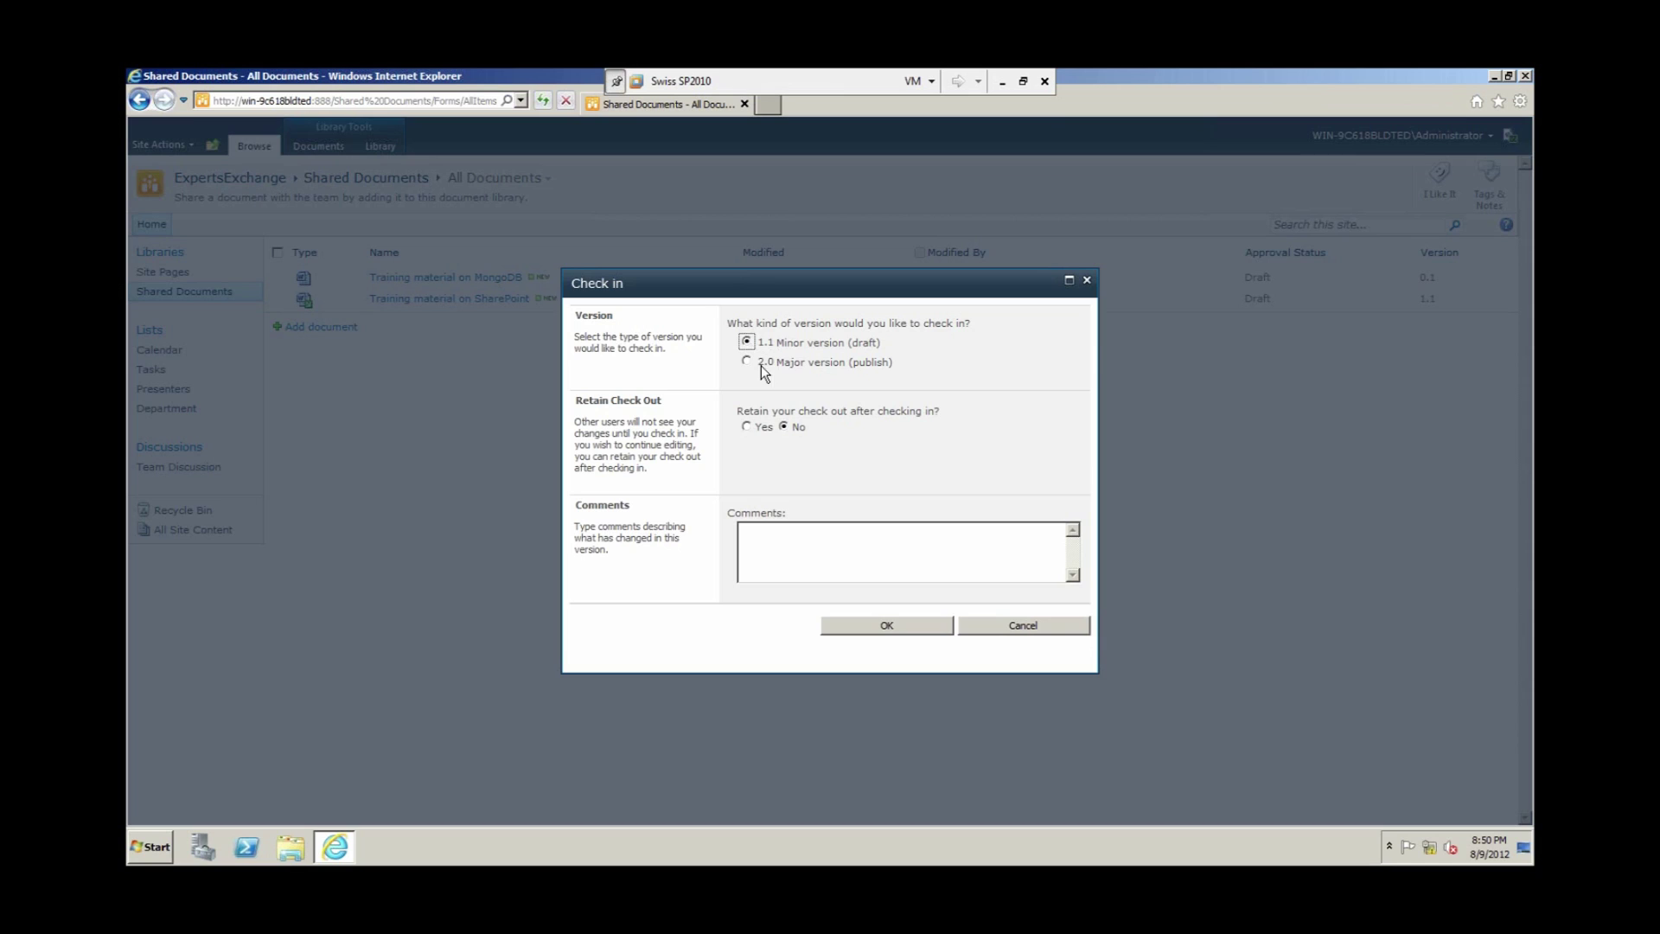
pyautogui.click(747, 362)
pyautogui.click(868, 621)
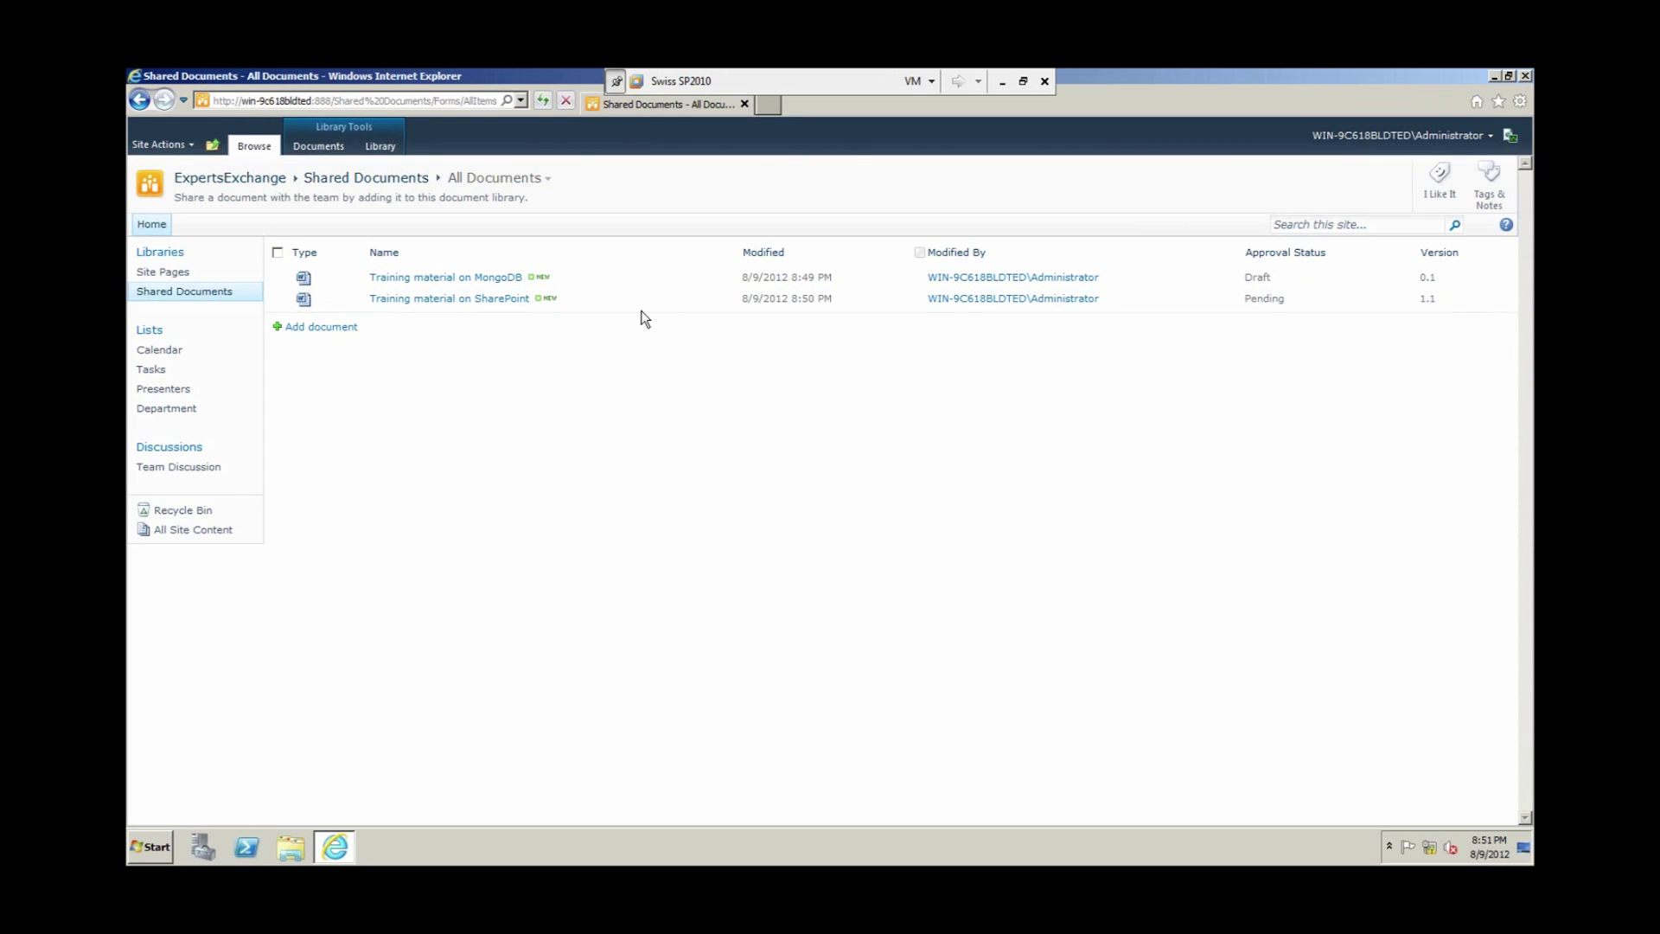
# Step: Approve 'Training material on SharePoint' as version 2.0, then minimize the VM and advance the presentation
pyautogui.click(734, 303)
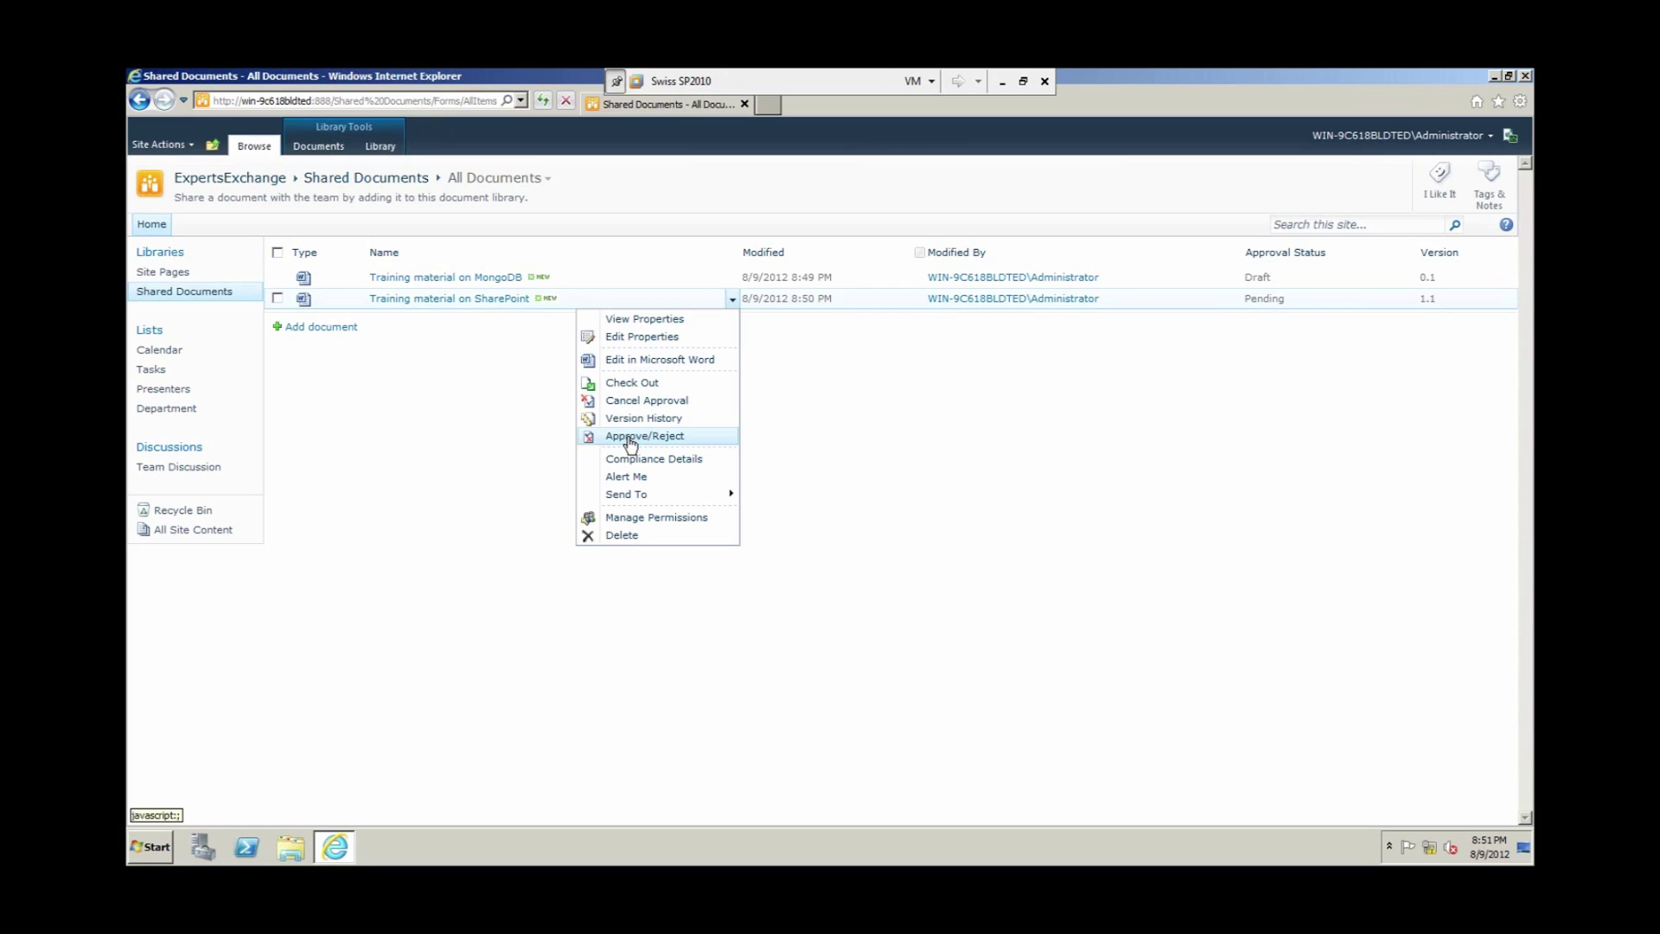
pyautogui.click(630, 438)
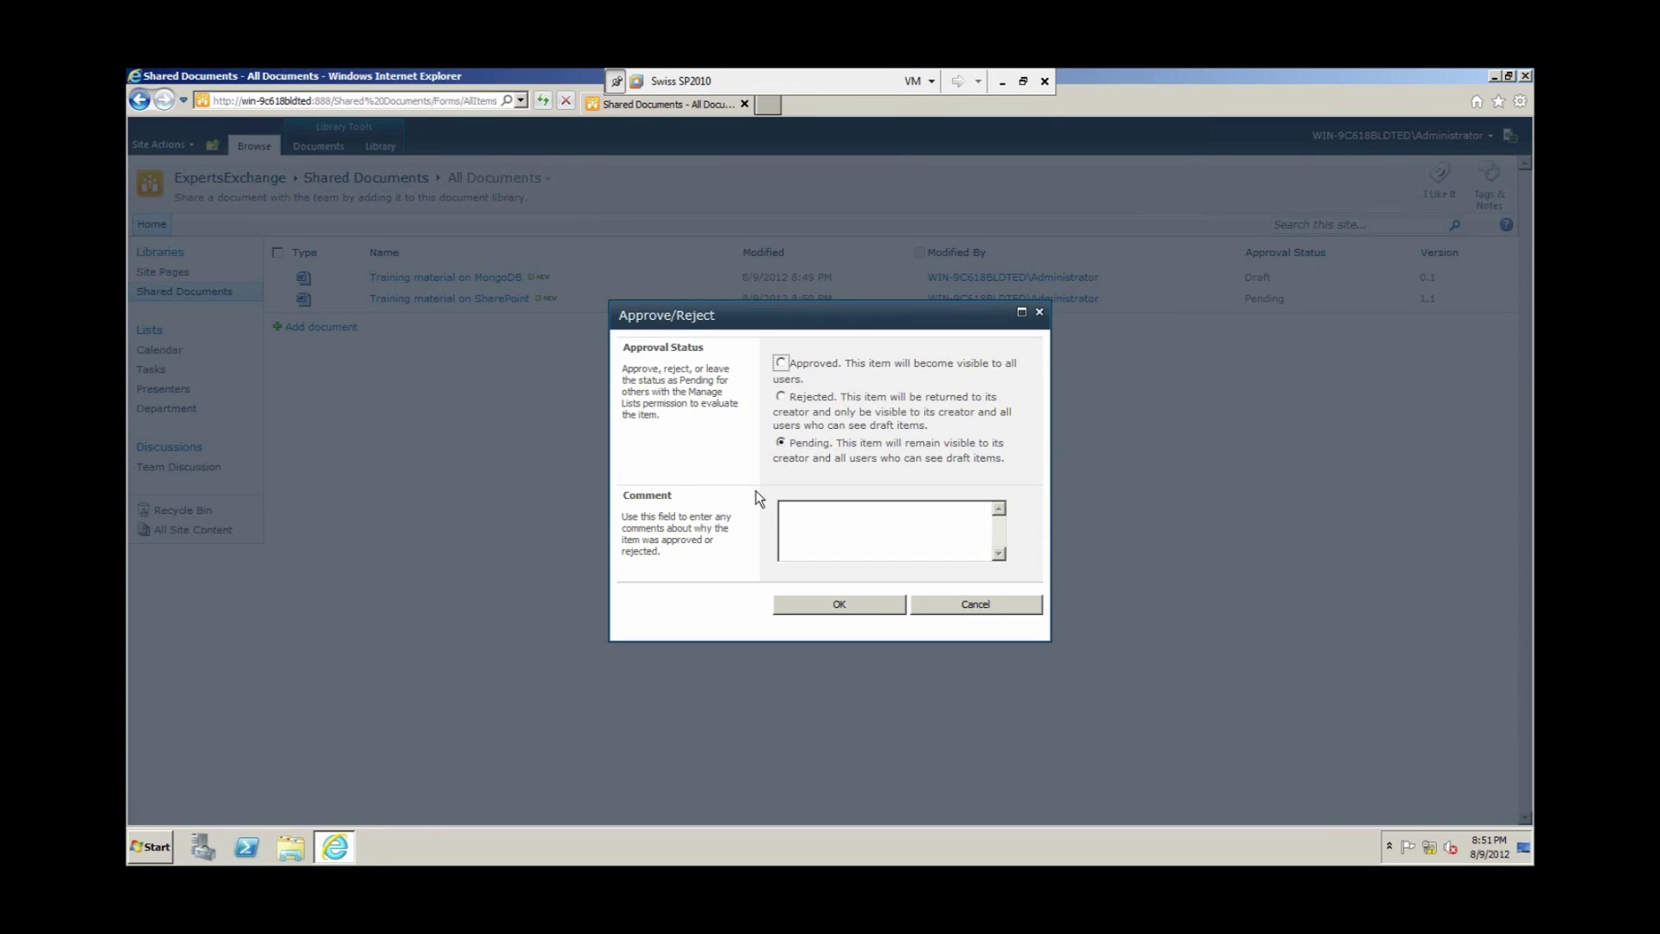
pyautogui.click(782, 363)
pyautogui.click(834, 604)
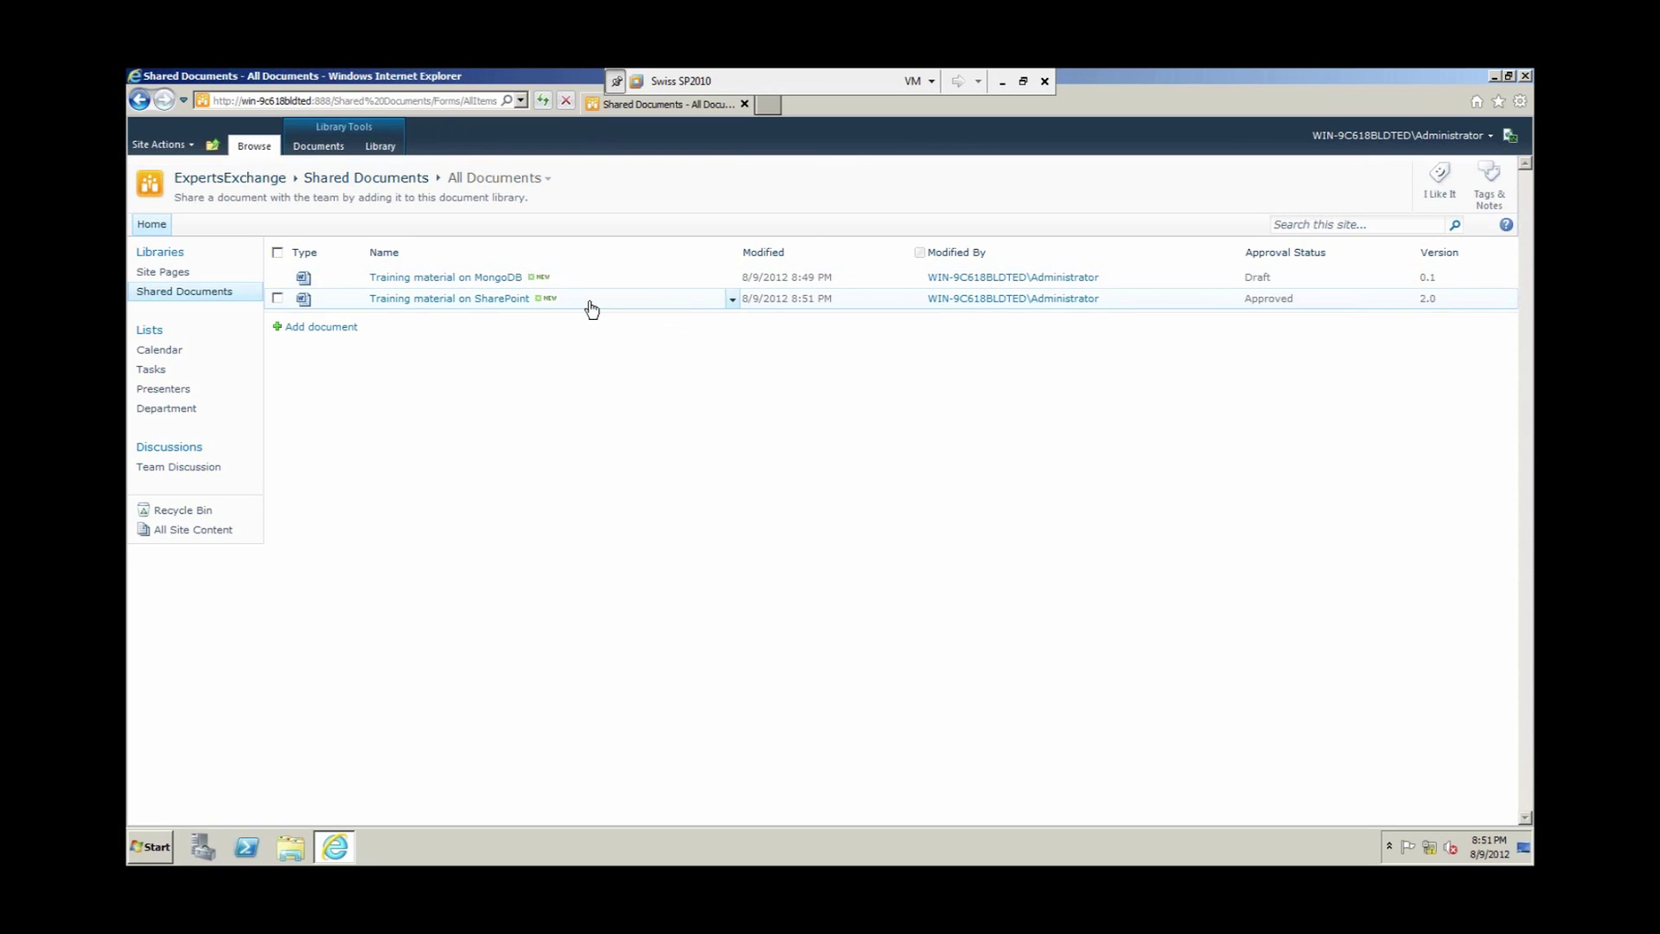
pyautogui.click(1000, 85)
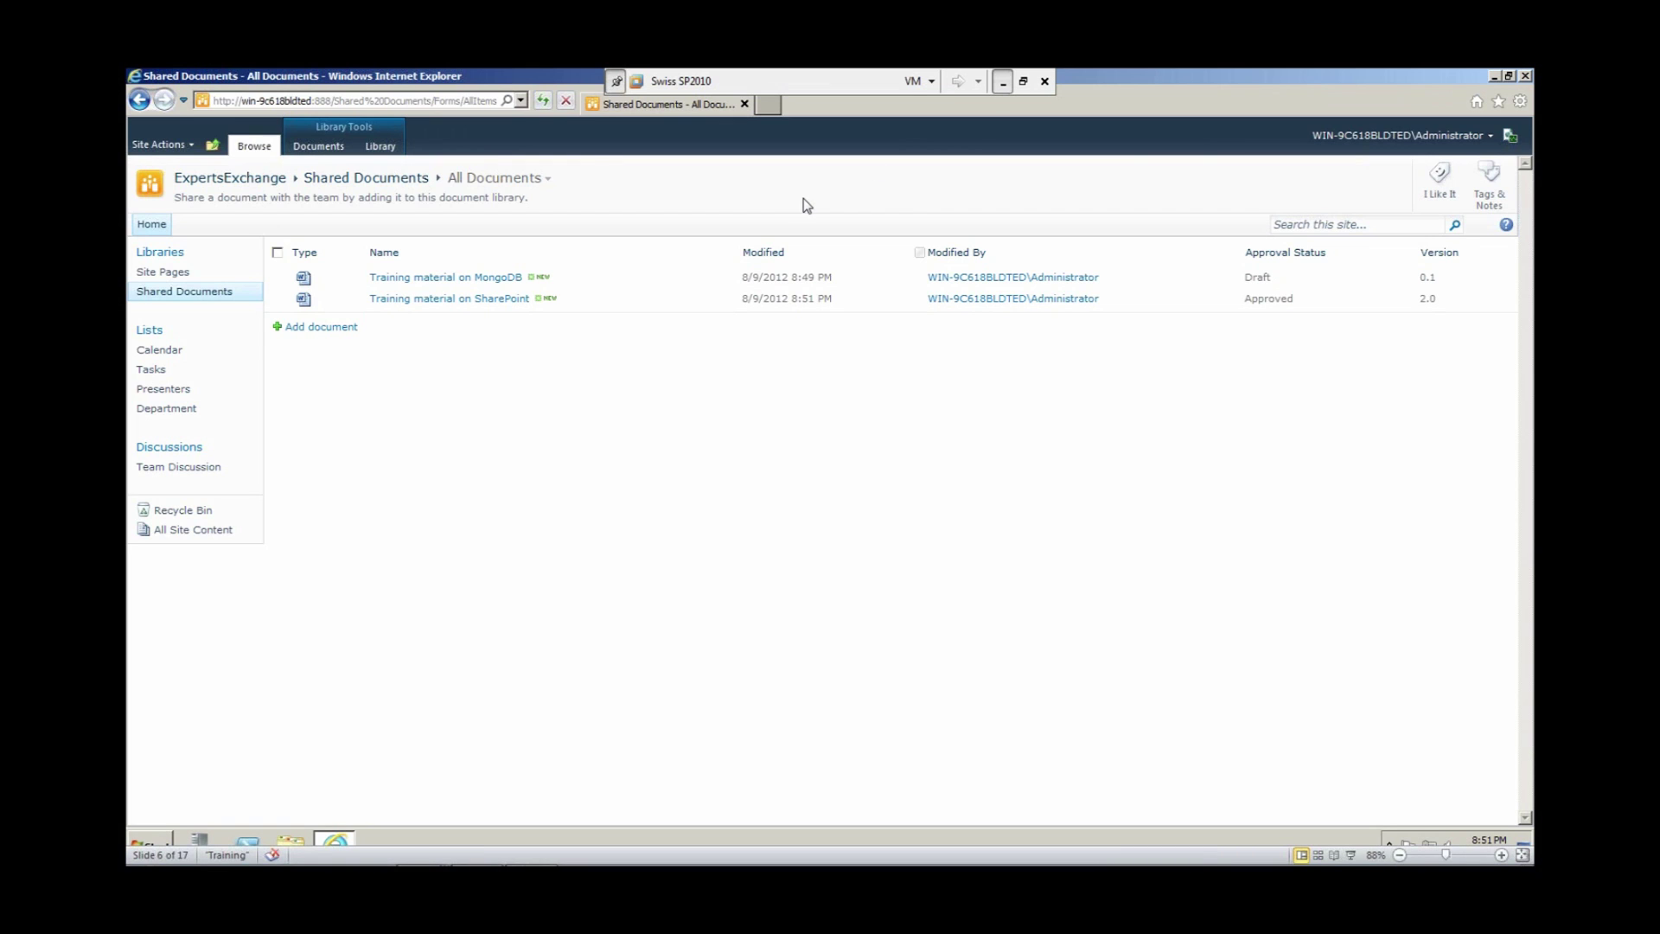
pyautogui.scroll(-1, 482, 451)
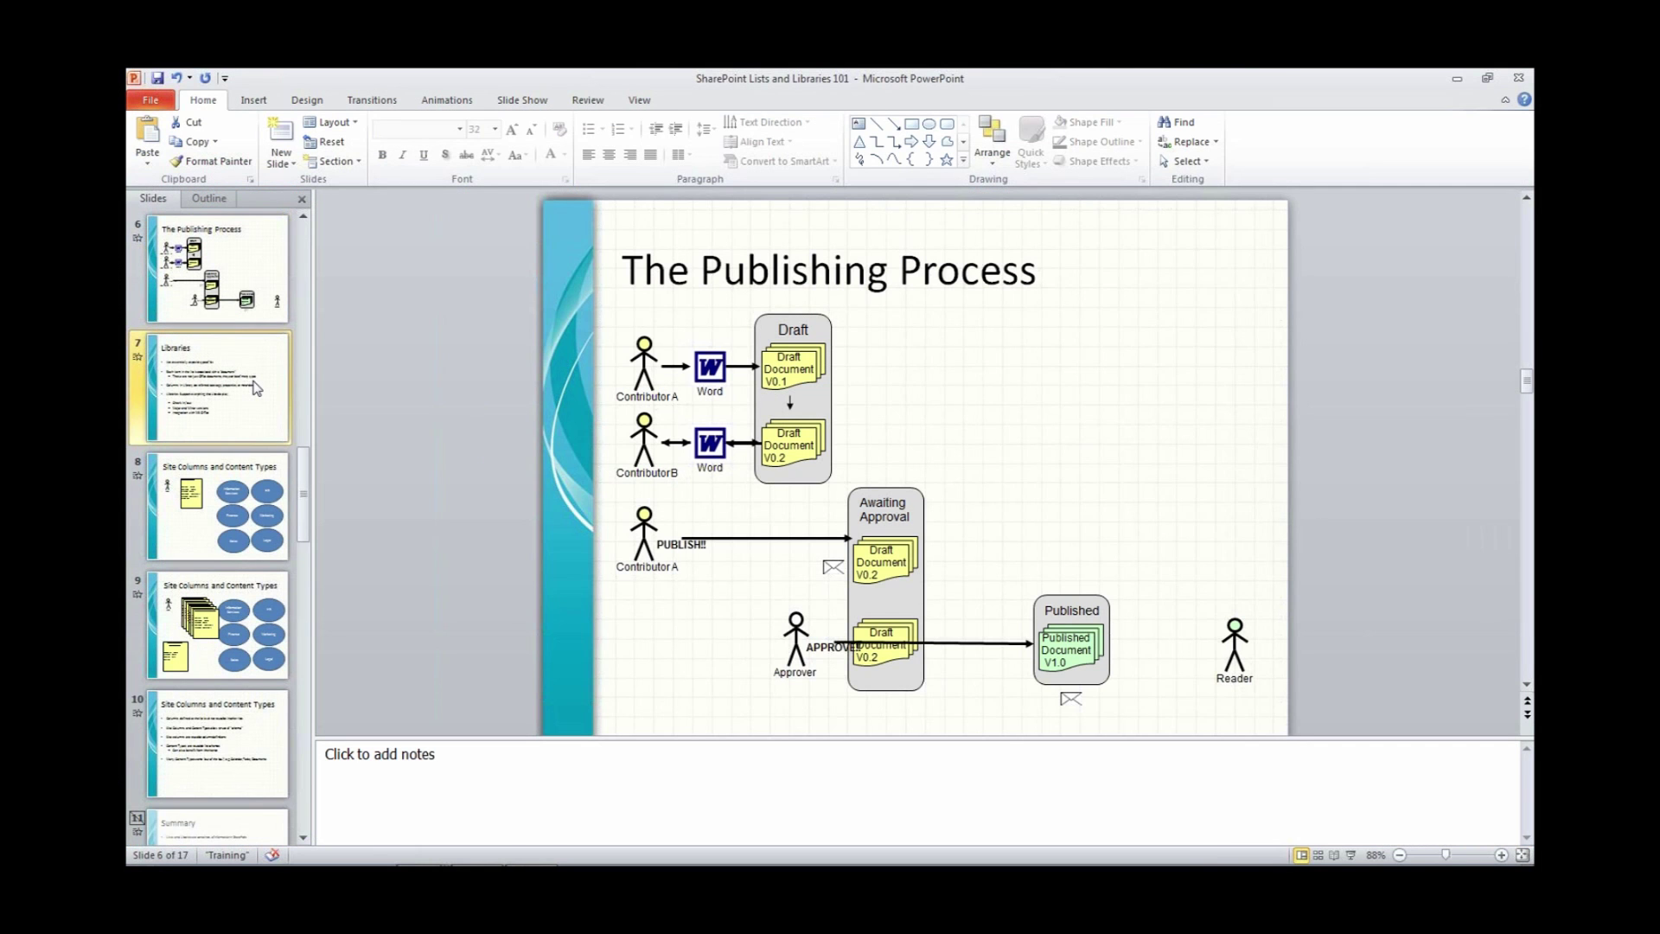